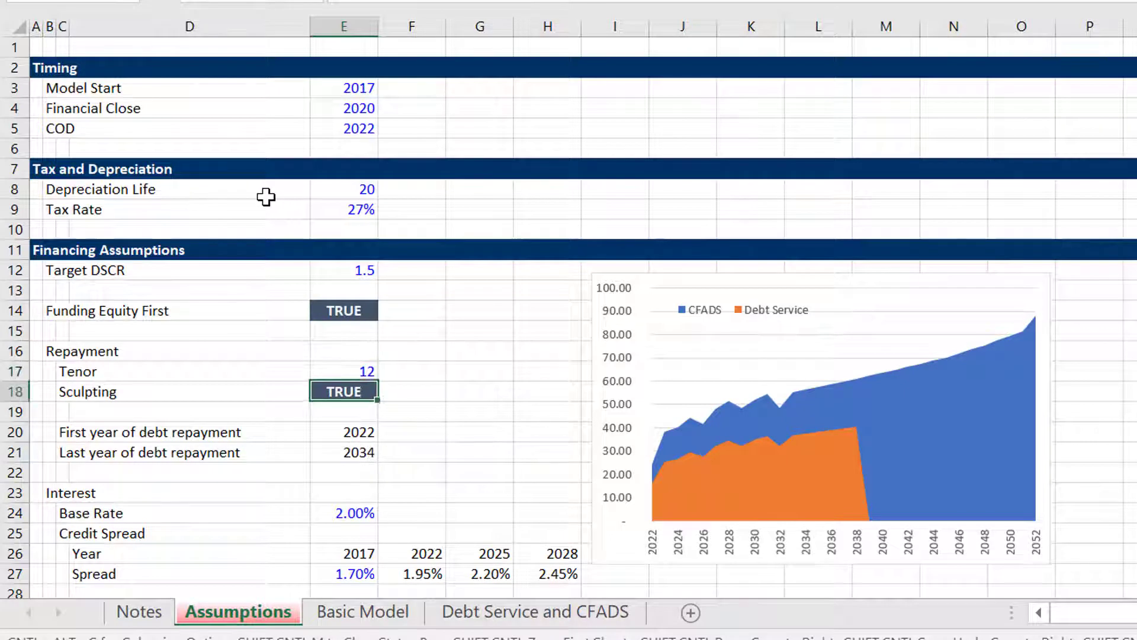
Review the debt repayment and interest assumptions on the Assumptions sheet, from the tenor to the credit spread years.
key("Up")
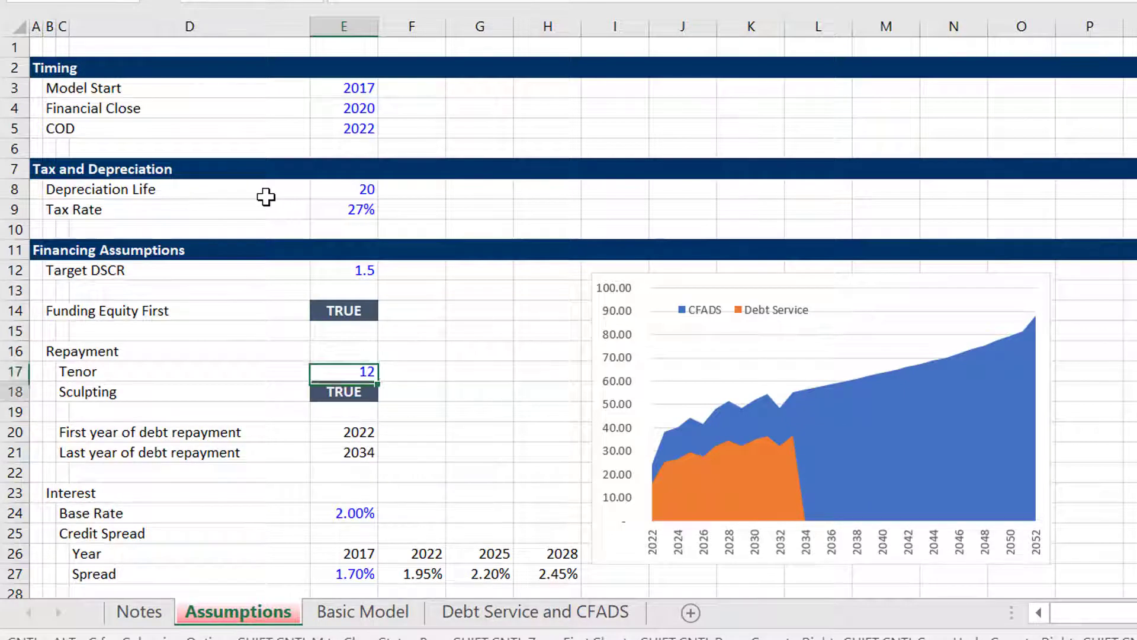
key("Down")
key("Down")
key("Down")
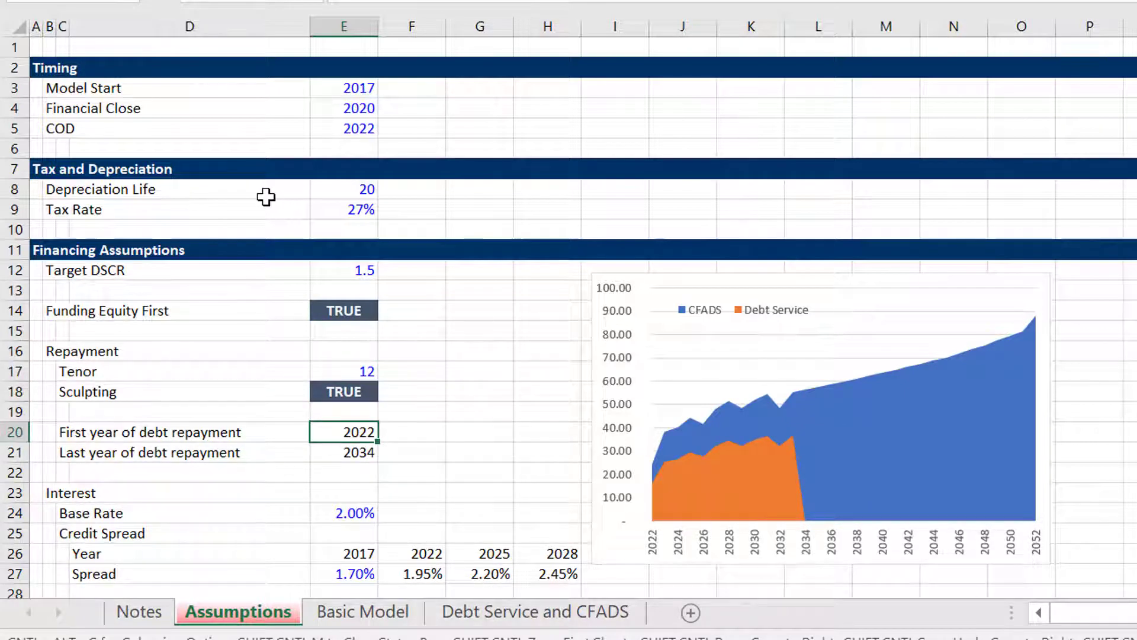
key("Down")
key("Down")
key("Down")
key("Down")
key("Down")
key("Down")
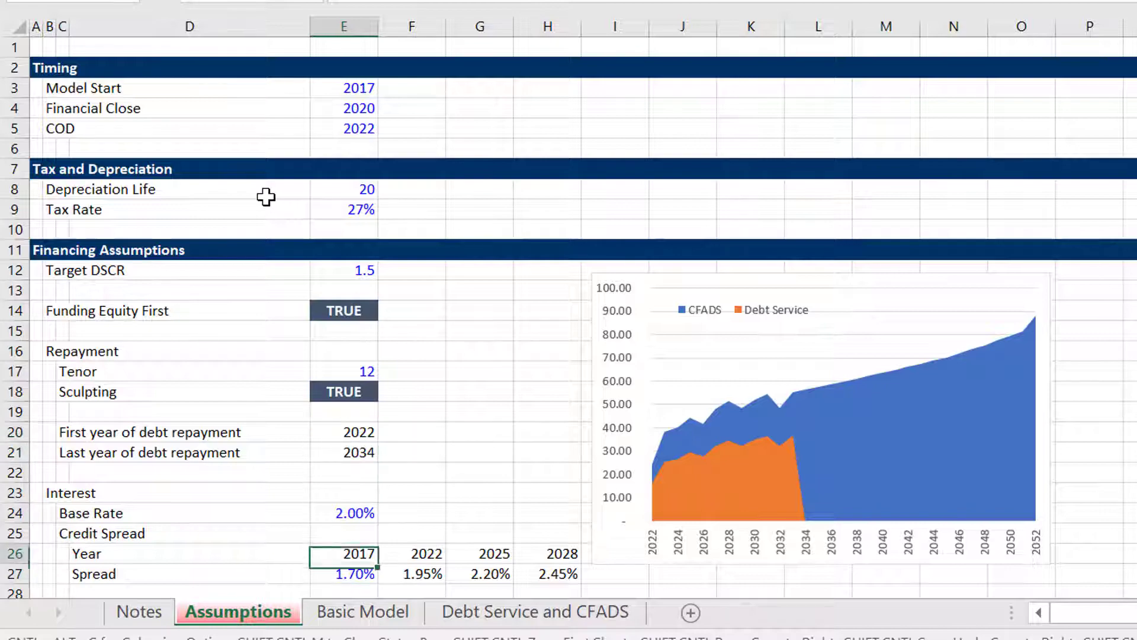
Examine the cash flow, EBITDA and capital expenditure rows on the Basic Model sheet, up to the asset values.
key("ctrl+Page_Down")
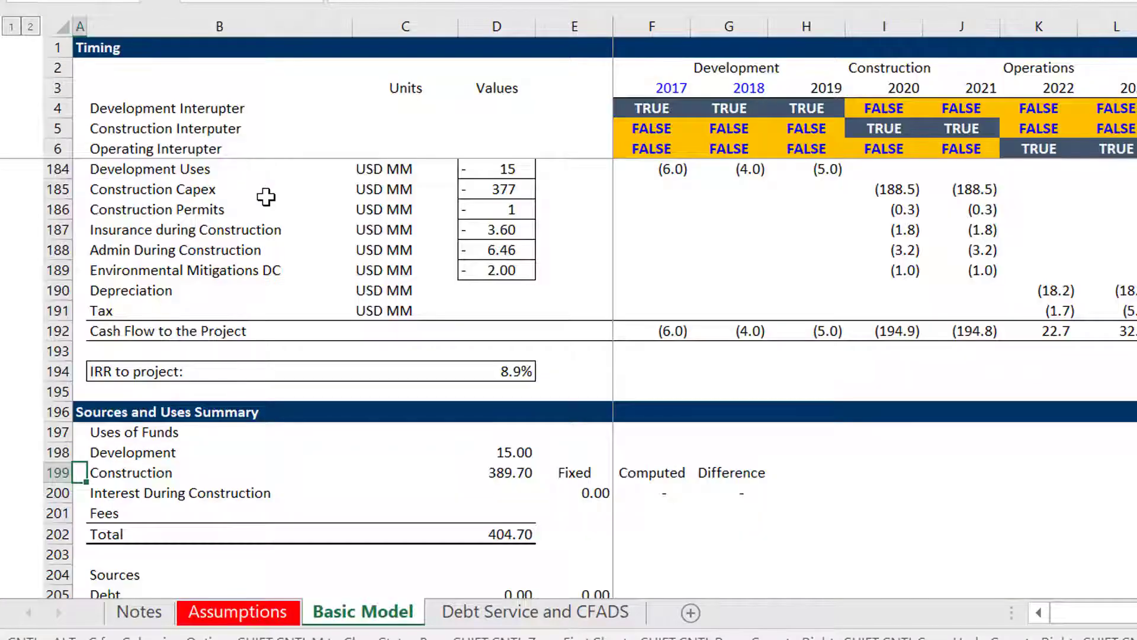
key("Up")
key("Up")
key("Up")
key("Up")
key("Up")
key("Up")
key("Up")
key("Up")
key("Up")
key("Up")
key("Up")
key("Up")
key("Up")
key("Up")
key("Up")
key("Up")
key("Up")
key("Up")
key("Up")
key("Up")
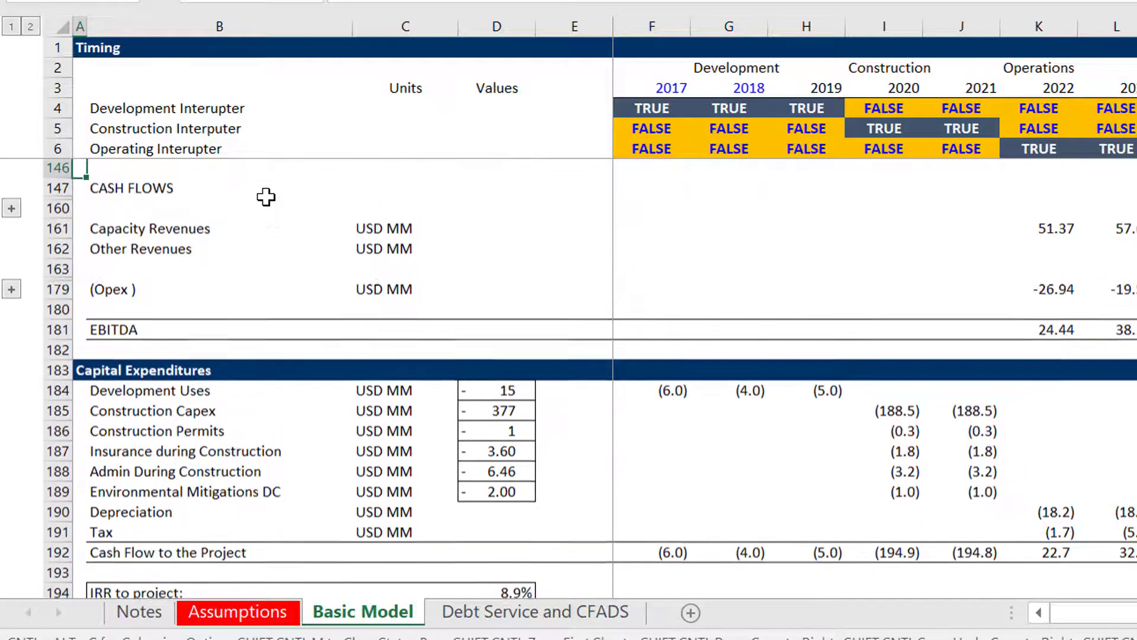
key("Down")
key("Down")
key("Down")
key("Down")
key("Down")
key("Down")
key("Down")
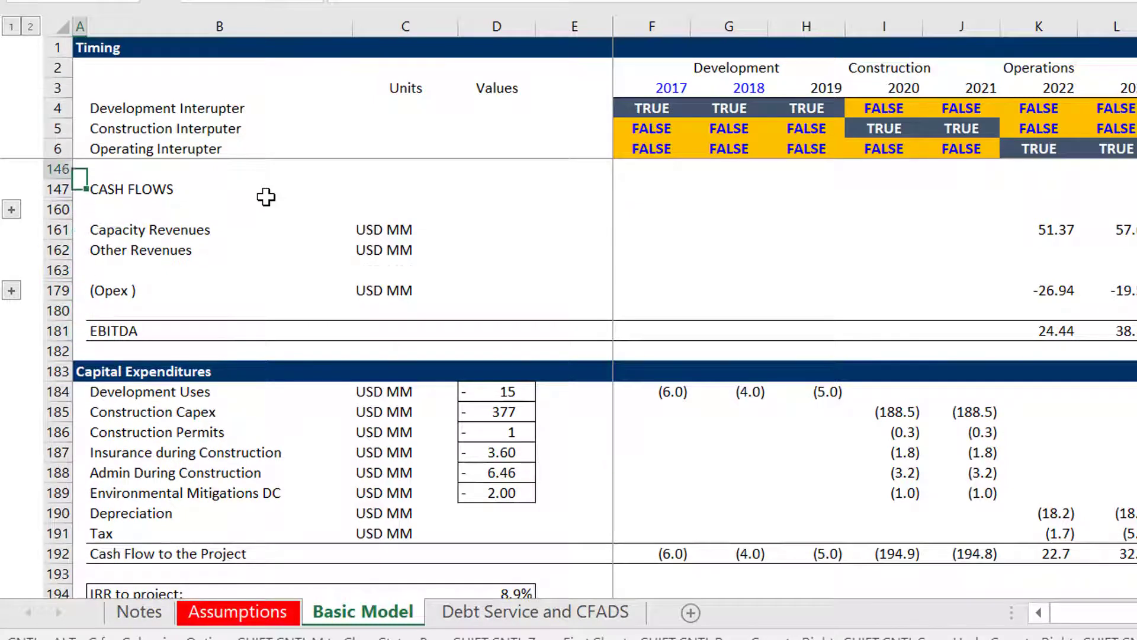
key("Up")
key("Up")
key("Up")
key("Up")
key("Up")
key("Up")
key("Up")
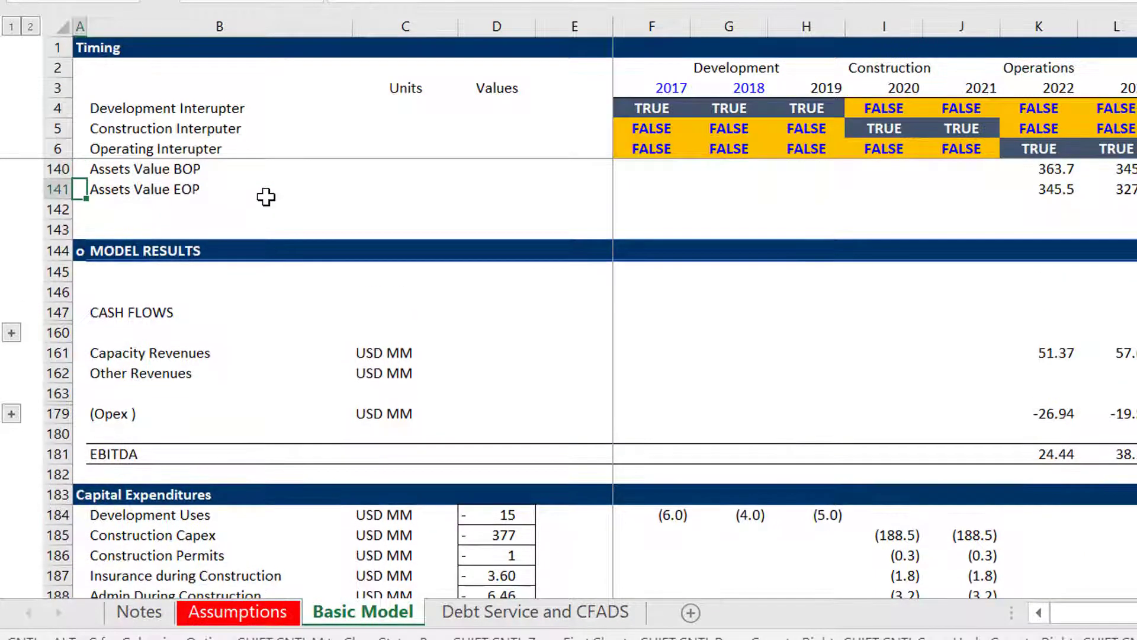
Plot the EBITDA row from 2022 onward as a quick column chart on its own sheet, and remove that chart.
key("Down")
key("Down")
key("Down")
key("Down")
key("Down")
key("Down")
key("Down")
key("Down")
key("Down")
key("Down")
key("Down")
key("Down")
key("Down")
key("Right")
key("Right")
key("Right")
key("Right")
key("Right")
key("Right")
key("Right")
key("Right")
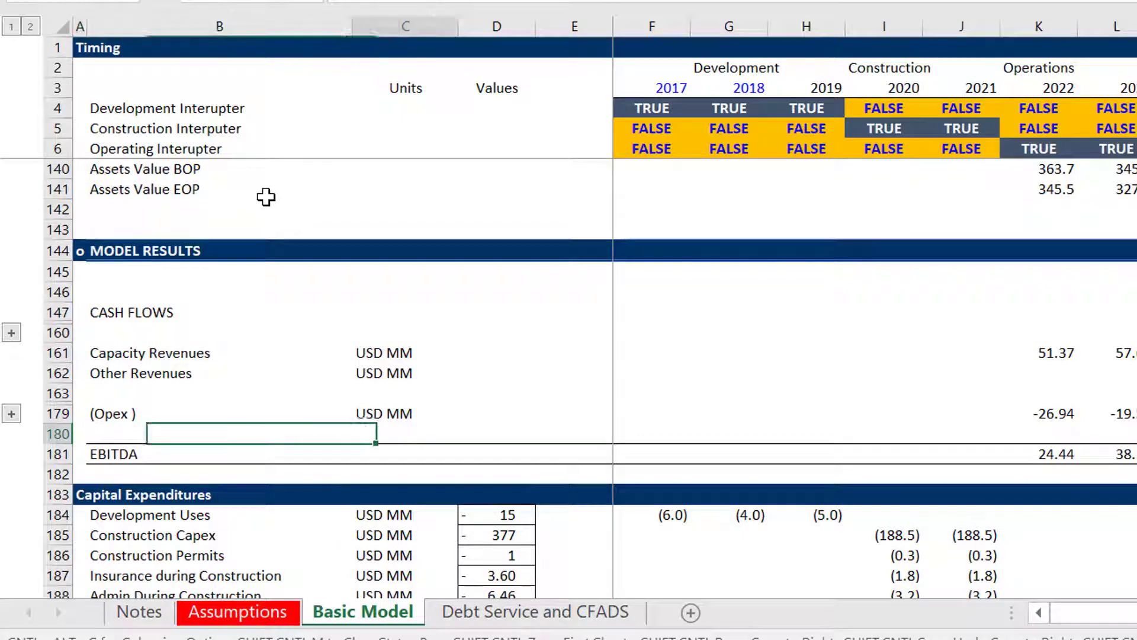
key("Right")
key("Right")
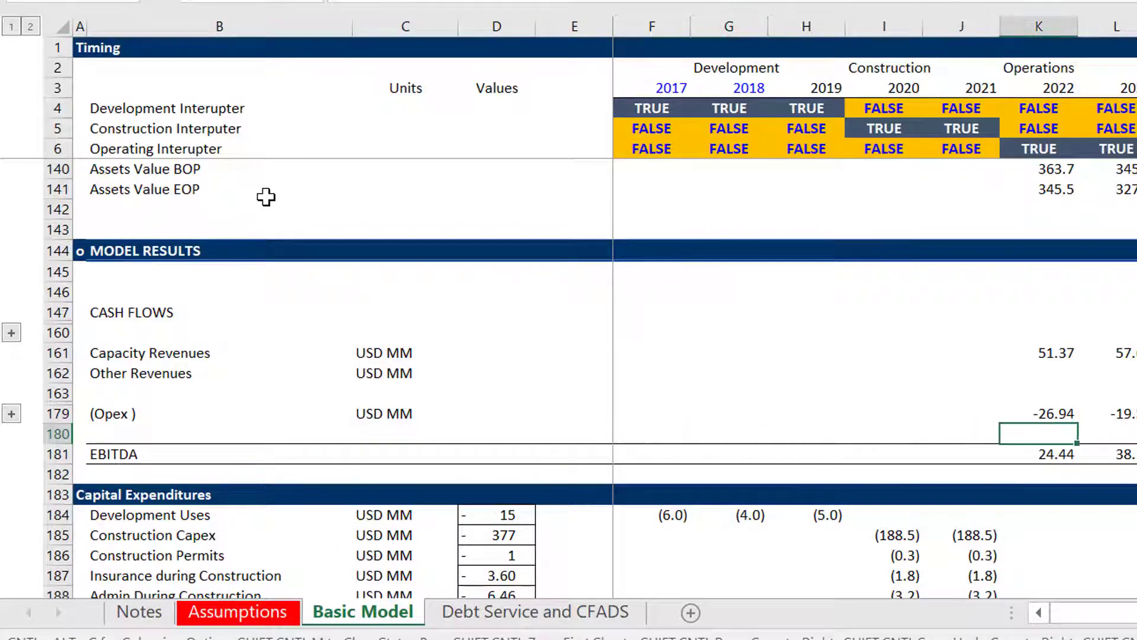
key("Down")
key("ctrl+shift+Right")
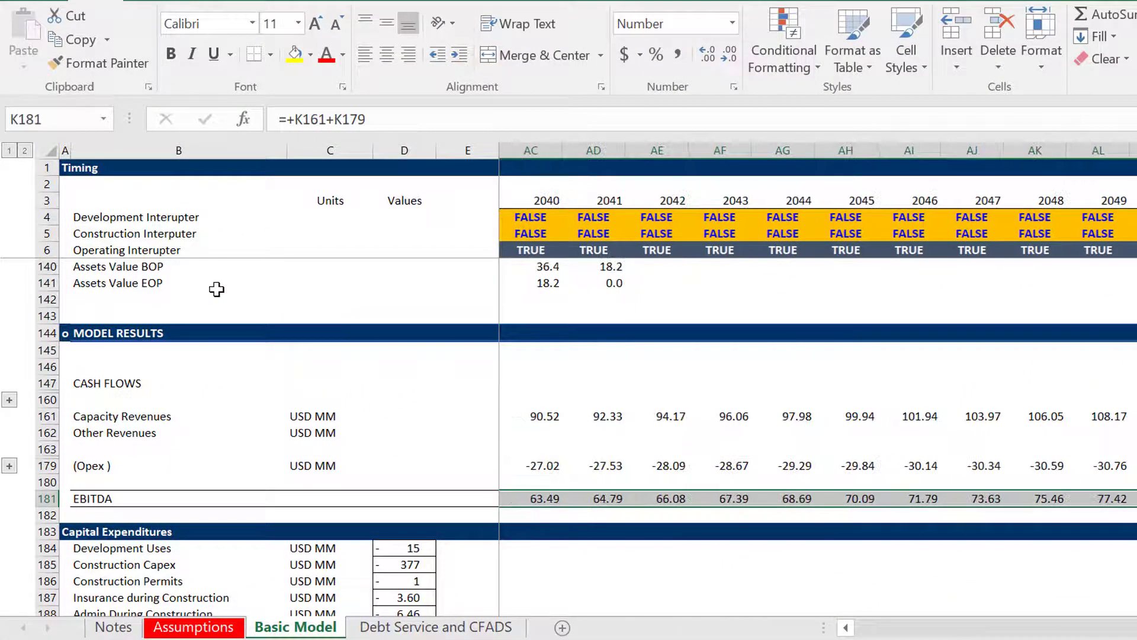
key("F11")
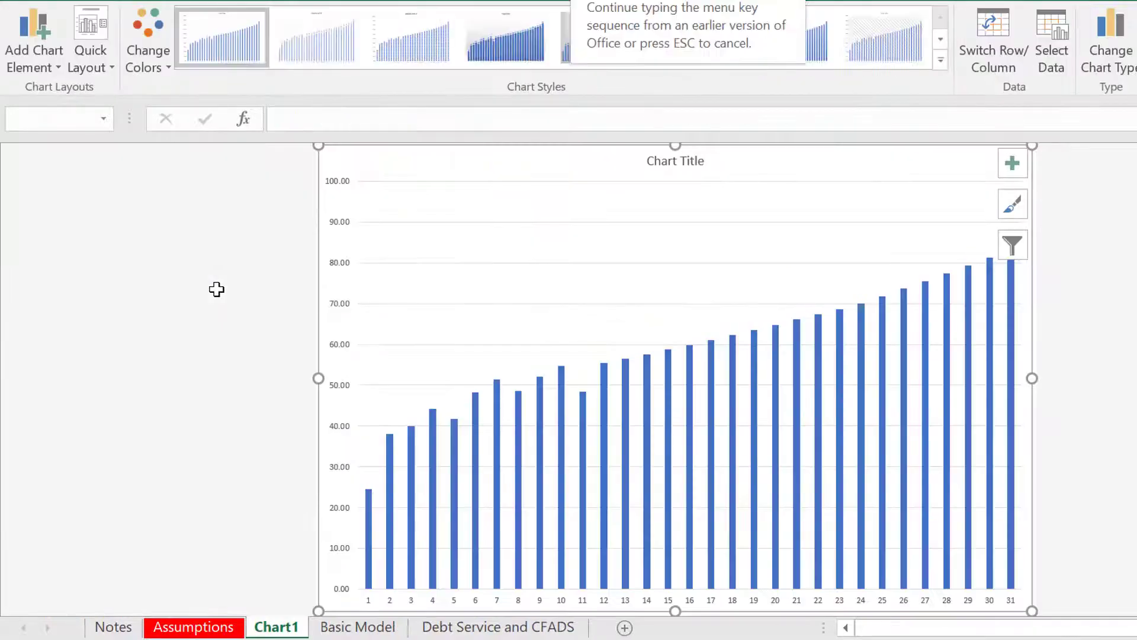
key("ctrl+z")
Select the Total Asset Depreciation values in row 138 from the first operating year, 2022, onward.
key("Left")
key("Left")
key("Left")
key("Left")
key("Left")
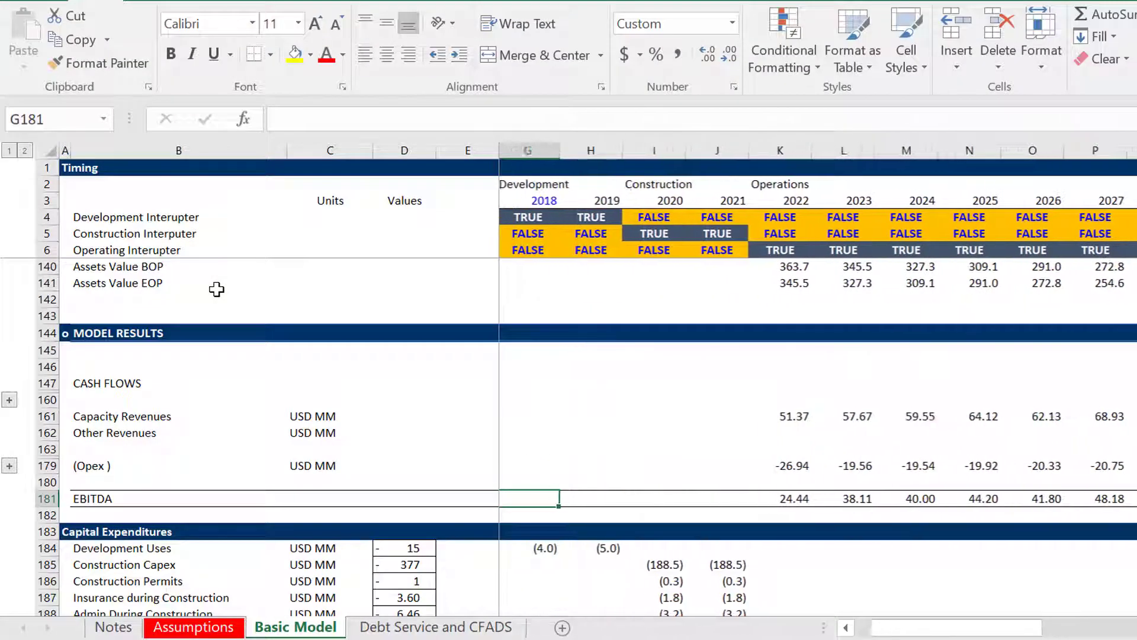
key("Left")
key("Left")
key("Left")
key("Left")
key("Left")
key("Up")
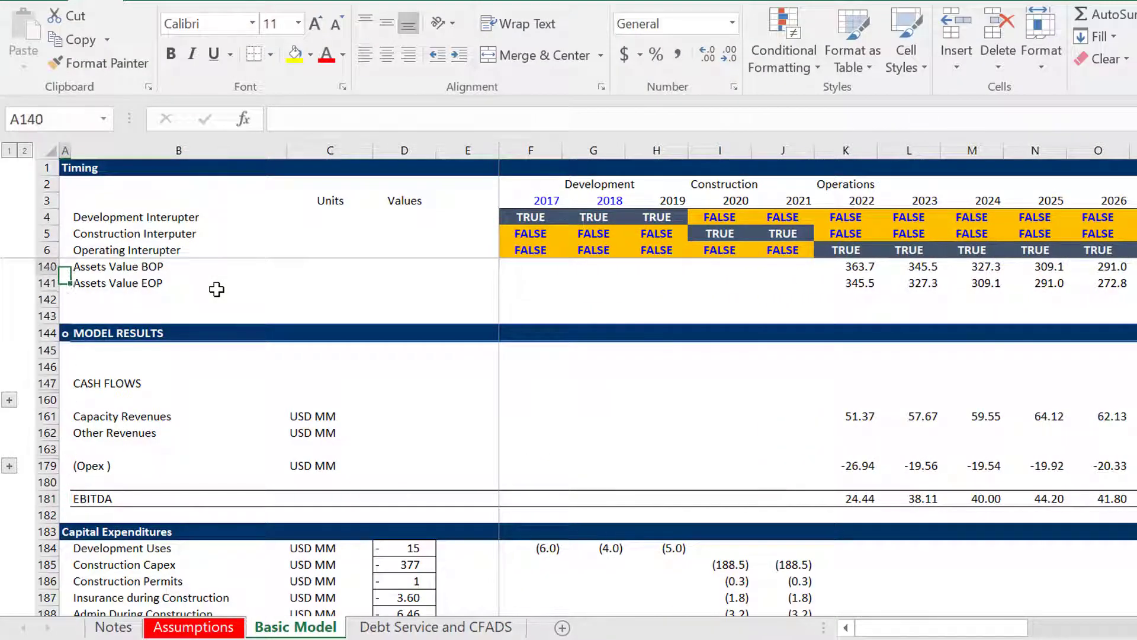
key("Up")
key("Up")
key("Up")
key("Up")
key("Up")
key("Up")
key("Up")
key("Up")
key("Right")
key("Right")
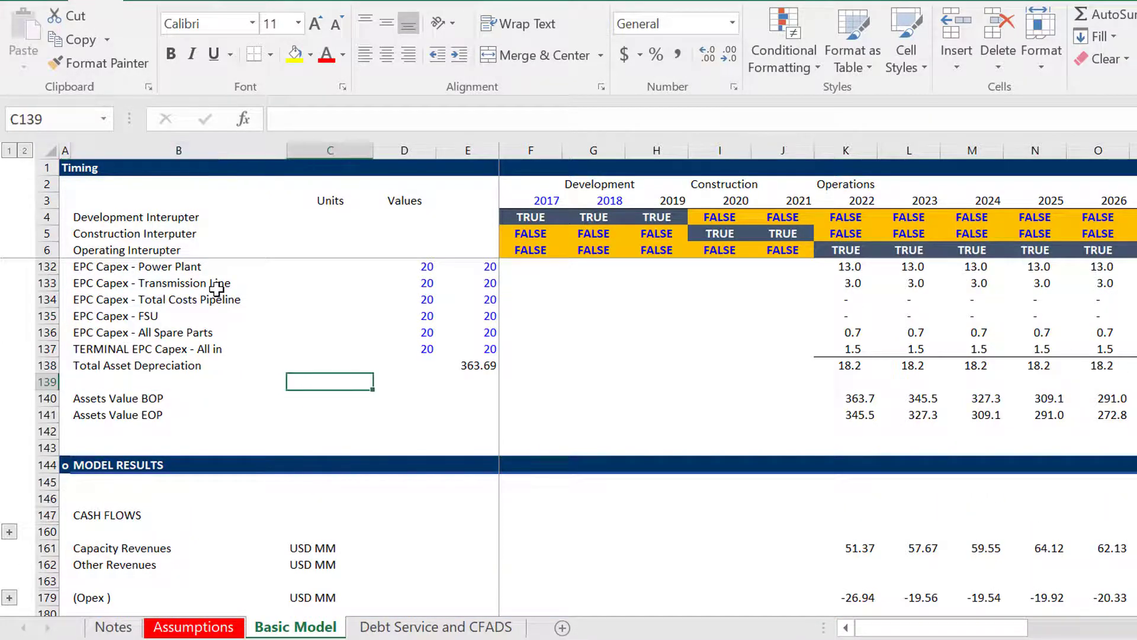
key("Up")
key("Left")
key("Left")
key("Right")
key("Right")
key("Right")
key("Right")
key("Right")
key("Right")
key("Right")
key("Right")
key("Right")
key("Right")
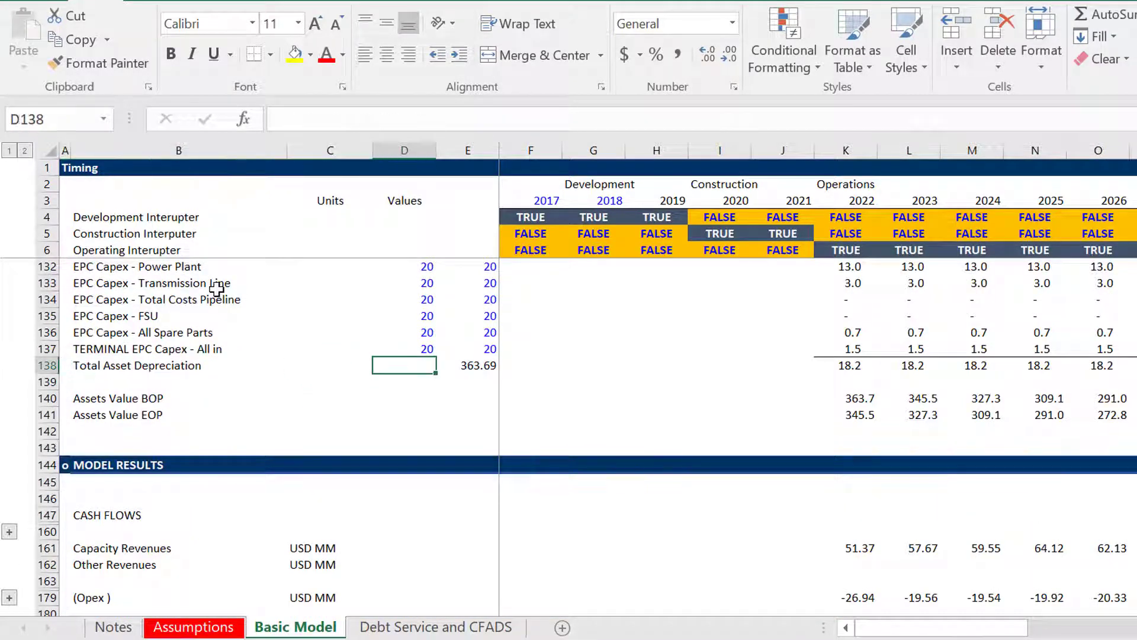
key("ctrl+shift+Right")
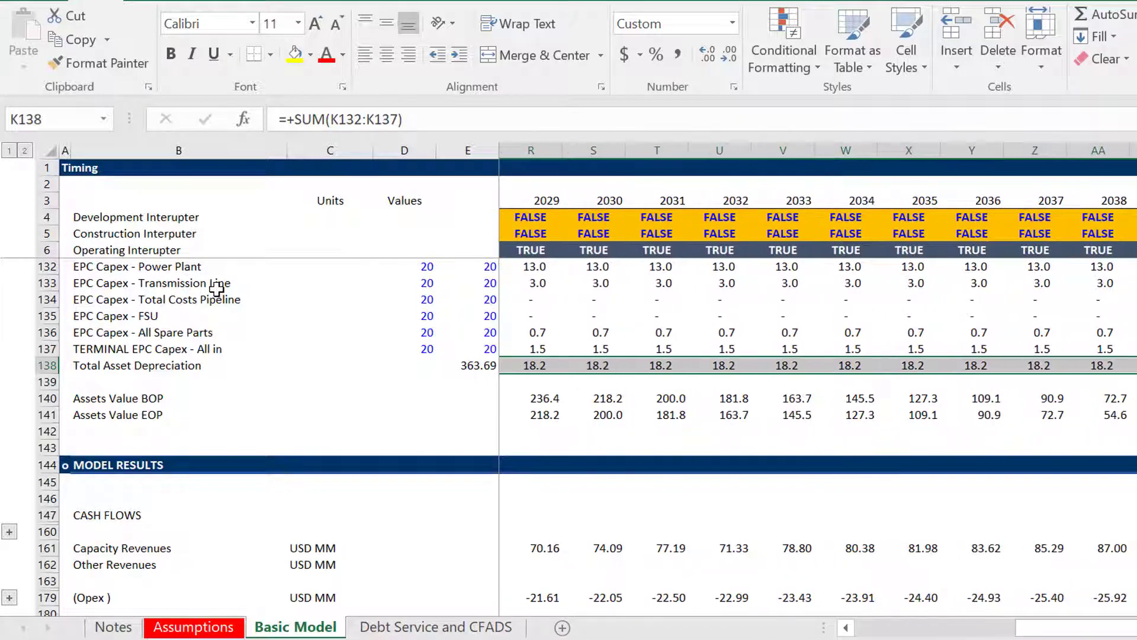
Examine the yearly Total Asset Depreciation formulas and amounts from the row label through the final depreciation years.
key("Left")
key("Left")
key("Left")
key("Left")
key("Left")
key("Left")
key("Left")
key("Left")
key("Left")
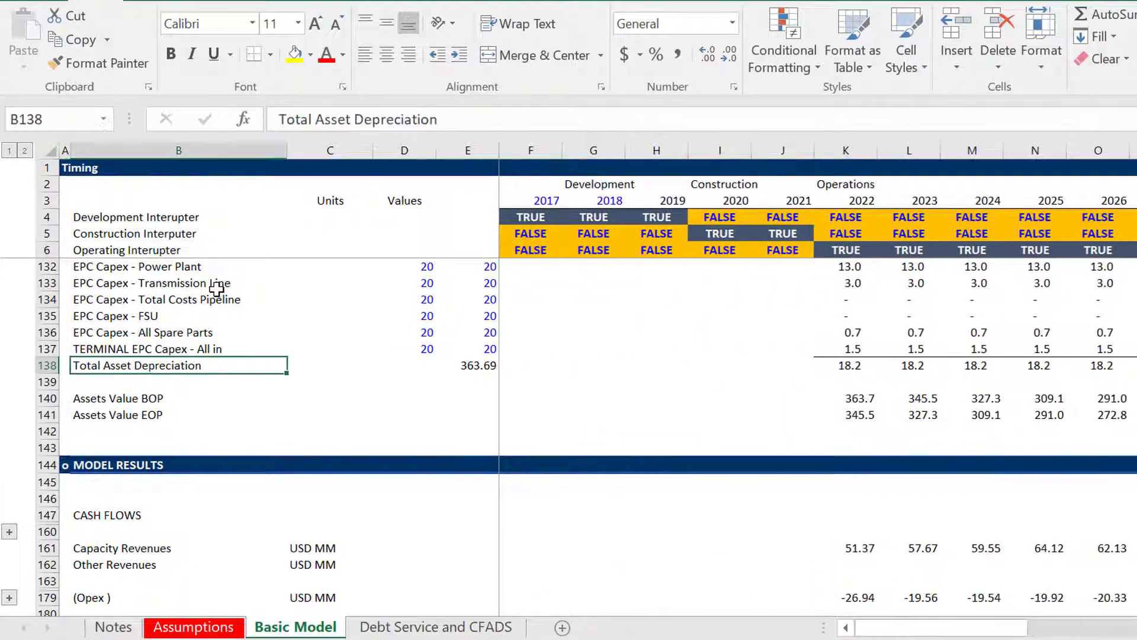
key("Right")
key("Right")
key("Right")
key("Right")
key("Right")
key("Right")
key("Right")
key("Right")
key("Right")
key("Right")
key("Right")
key("Right")
key("Right")
key("Right")
key("Right")
key("Right")
key("Right")
key("Right")
key("Right")
key("Right")
key("Right")
key("Right")
key("Right")
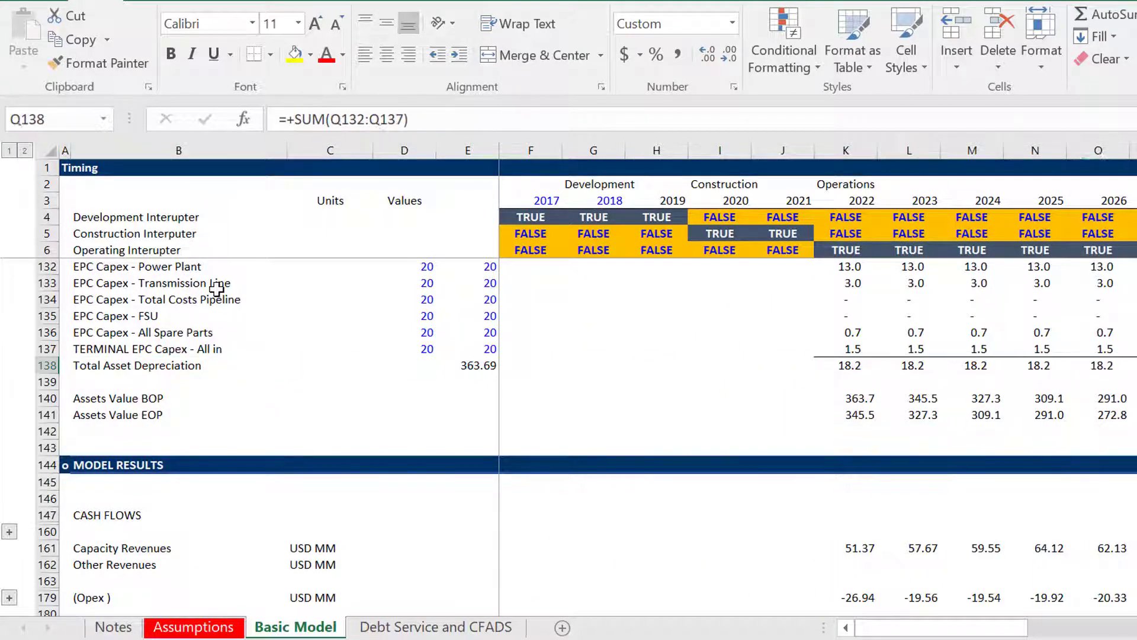
key("Right")
key("Right")
key("Right")
key("Right")
key("Right")
key("Right")
key("Right")
key("Right")
key("Right")
key("Left")
key("Left")
key("Left")
key("Left")
key("Left")
key("Left")
key("Left")
key("Left")
key("Left")
key("Left")
key("Left")
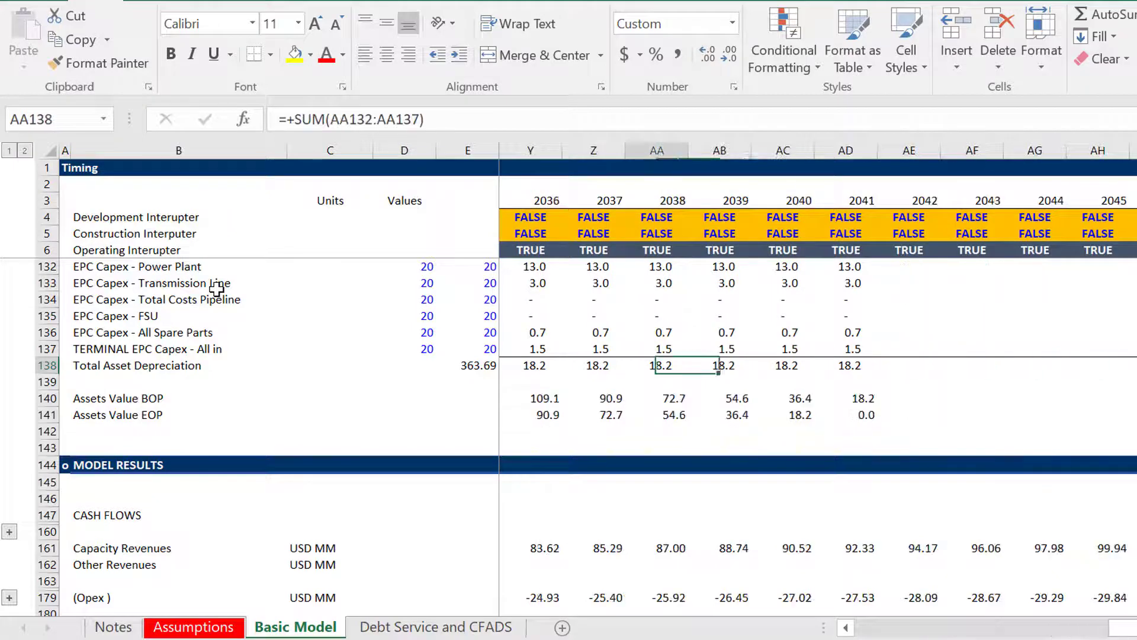
Examine the yearly depreciation by asset and its total through the final depreciation year, 2041.
key("Right")
key("Right")
key("Right")
key("Right")
key("Right")
key("Right")
key("Right")
key("Left")
key("Up")
key("Up")
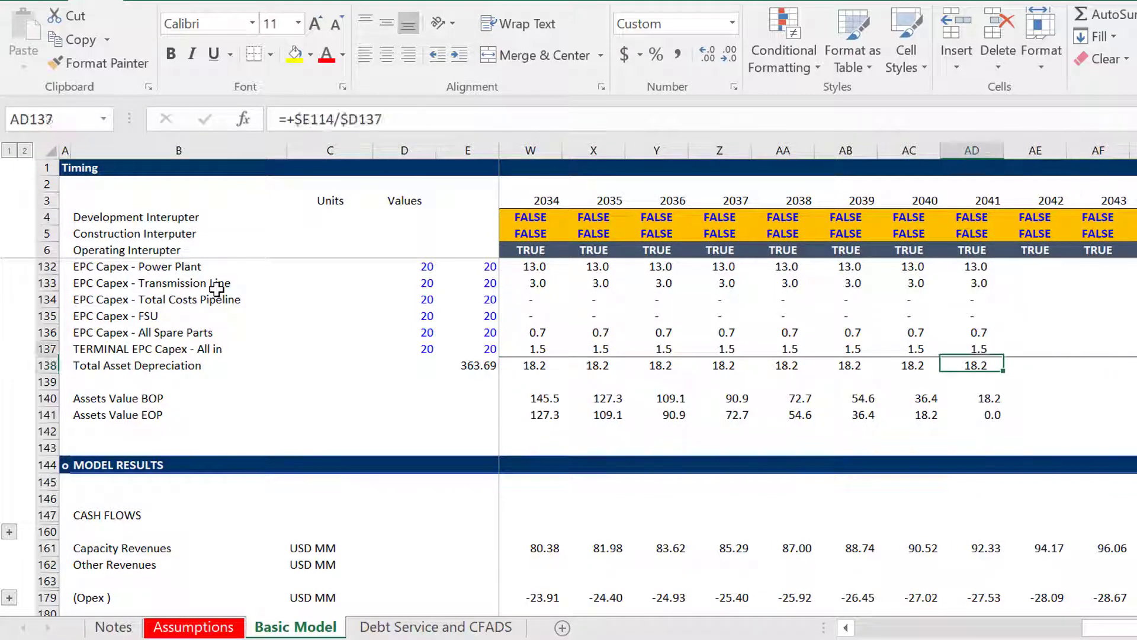
key("Down")
key("Down")
key("Down")
Trace the Total Asset Depreciation and Assets Value BOP and EOP rows from 2041 back to their row labels.
key("Left")
key("Left")
key("Left")
key("Left")
key("Left")
key("Left")
key("Left")
key("Left")
key("Left")
key("Left")
key("Left")
key("Left")
key("Left")
key("Left")
key("Left")
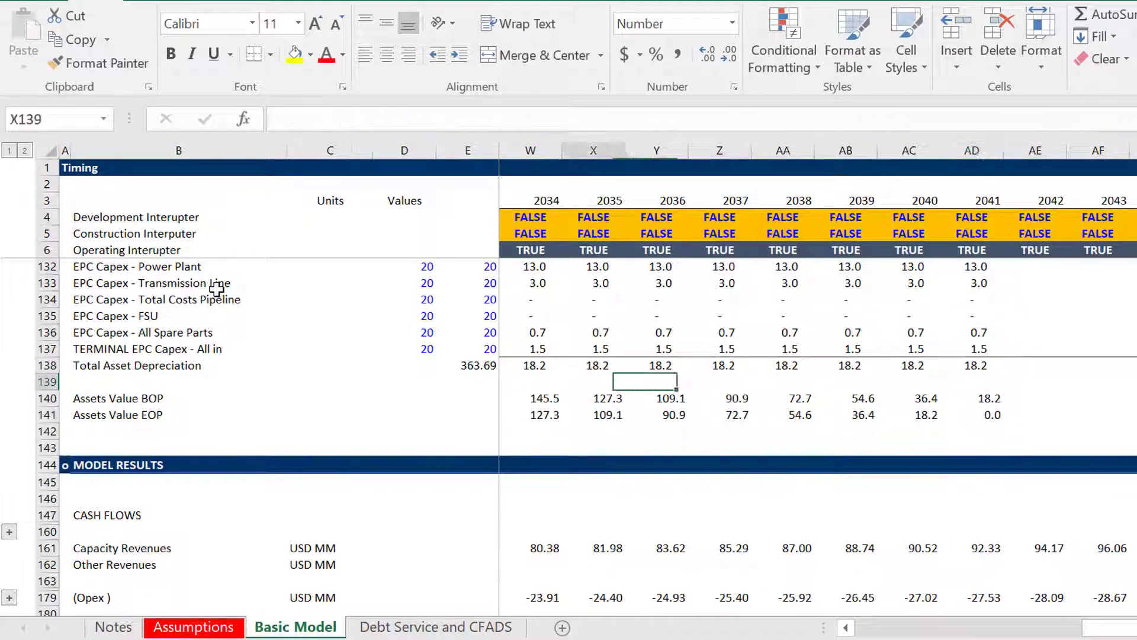
key("Left")
key("Left")
key("Left")
key("Left")
key("Left")
key("Left")
key("Left")
key("Left")
key("Left")
key("Left")
key("Left")
key("Left")
key("Left")
key("Left")
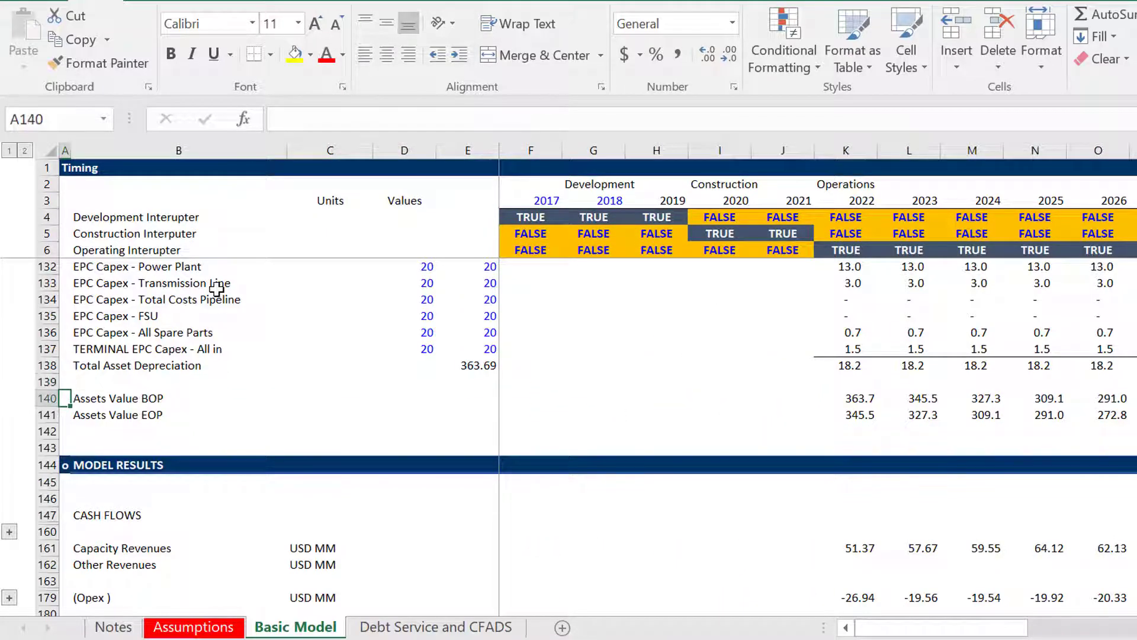
Examine the Capital Expenditures section below EBITDA, down to the Depreciation row that feeds the tax calculation.
key("Down")
key("Down")
key("Down")
key("Down")
key("Down")
key("Down")
key("Down")
key("Down")
key("Down")
key("Down")
key("Down")
key("Down")
key("Down")
key("Down")
key("Down")
key("Down")
key("Down")
key("Down")
key("Down")
key("Down")
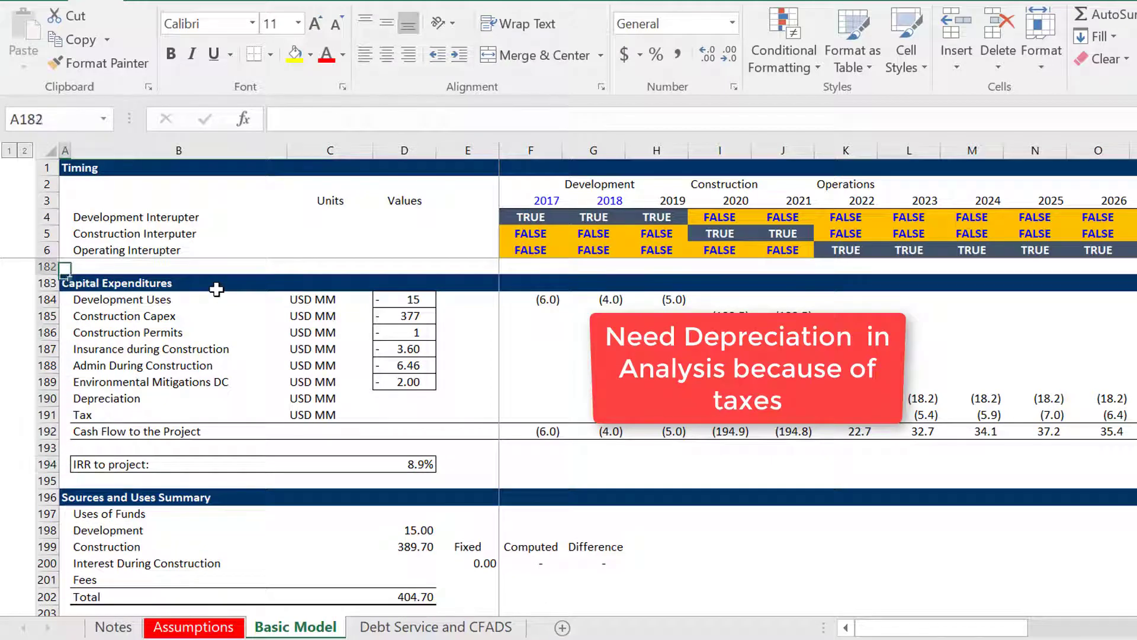
key("Down")
key("Down")
key("Down")
key("Right")
key("Right")
key("Down")
key("Down")
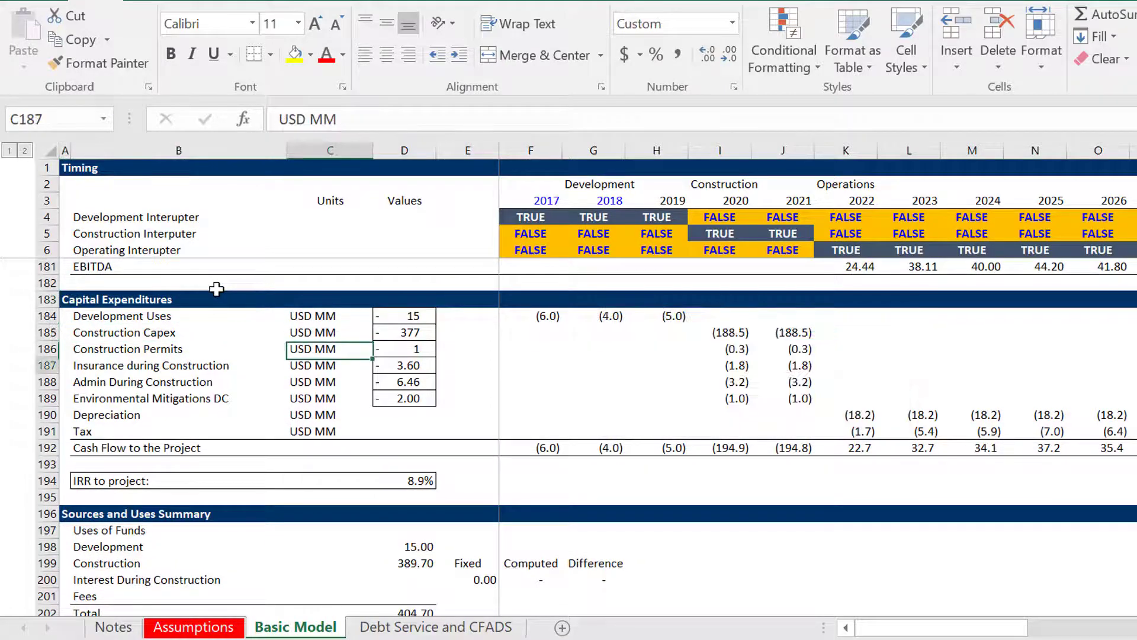
key("Left")
key("Left")
key("Down")
key("Right")
key("Down")
key("Down")
Examine the project IRR, the Sources and Uses Summary and the Debt Funding section down to Base Capital Expenditures.
key("Down")
key("Down")
key("Down")
key("Down")
key("Down")
key("Down")
key("Down")
key("Down")
key("Down")
key("Down")
key("Down")
key("Down")
key("Down")
key("Down")
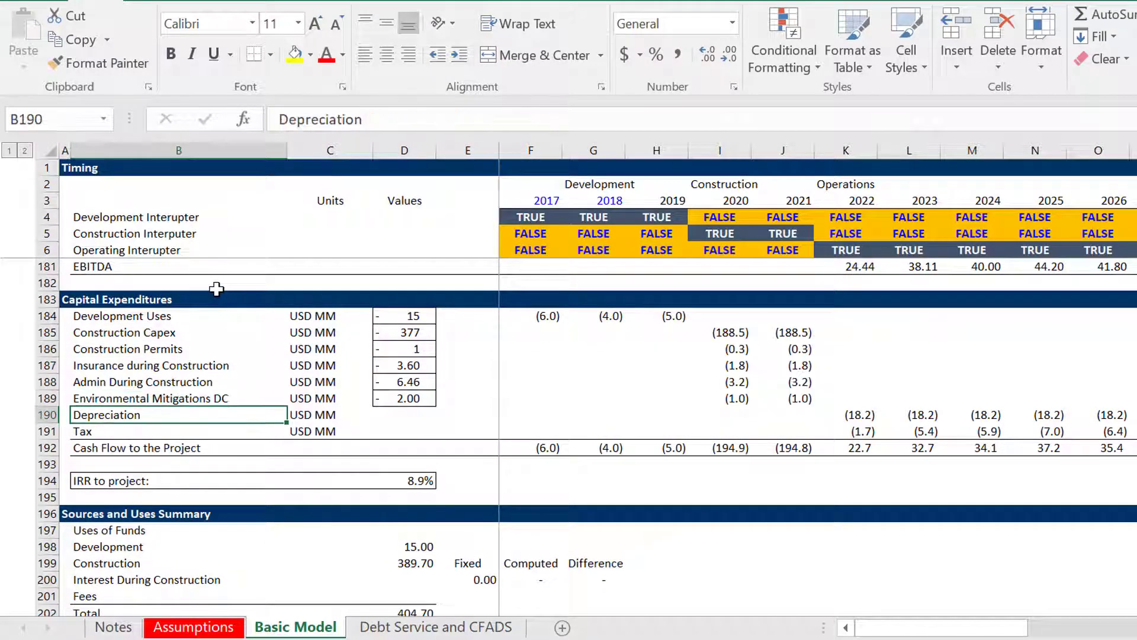
key("Down")
key("Down")
key("Down")
key("Down")
key("Down")
key("Down")
key("Down")
key("Down")
key("Down")
key("Down")
key("Down")
key("Down")
key("Down")
key("Down")
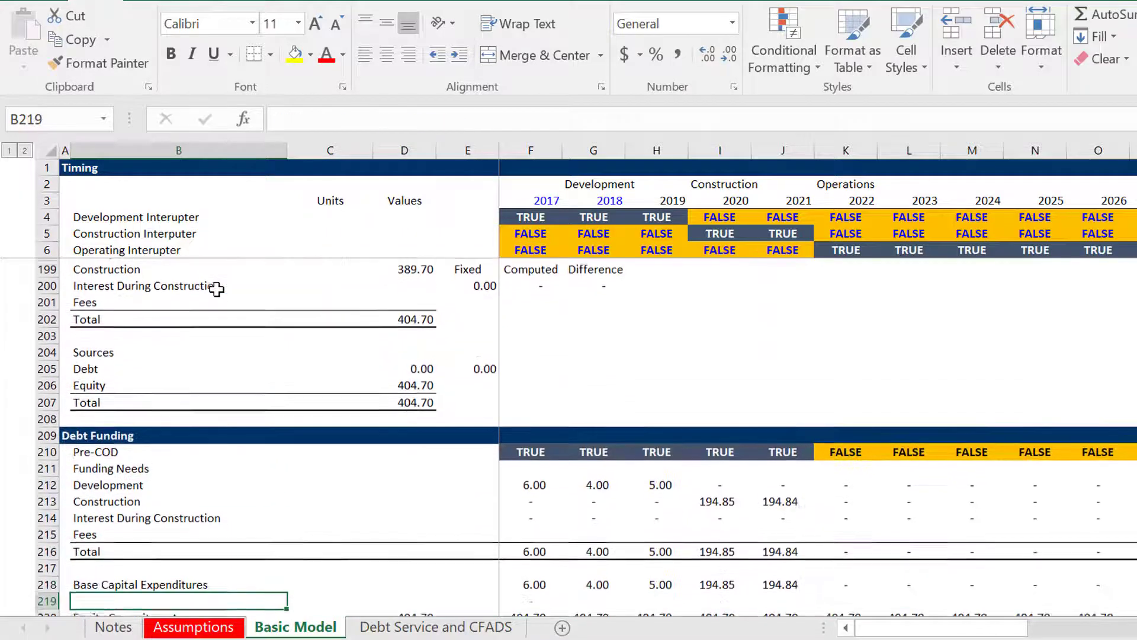
Make the Uses of Funds and Sources headings in the Sources and Uses Summary bold.
key("Up")
key("Up")
key("Up")
key("Up")
key("Up")
key("Up")
key("Up")
key("Up")
key("Up")
key("Up")
key("Up")
key("Up")
key("Up")
key("Up")
key("Up")
key("Up")
key("Up")
key("Up")
key("Up")
key("Up")
key("Up")
key("Up")
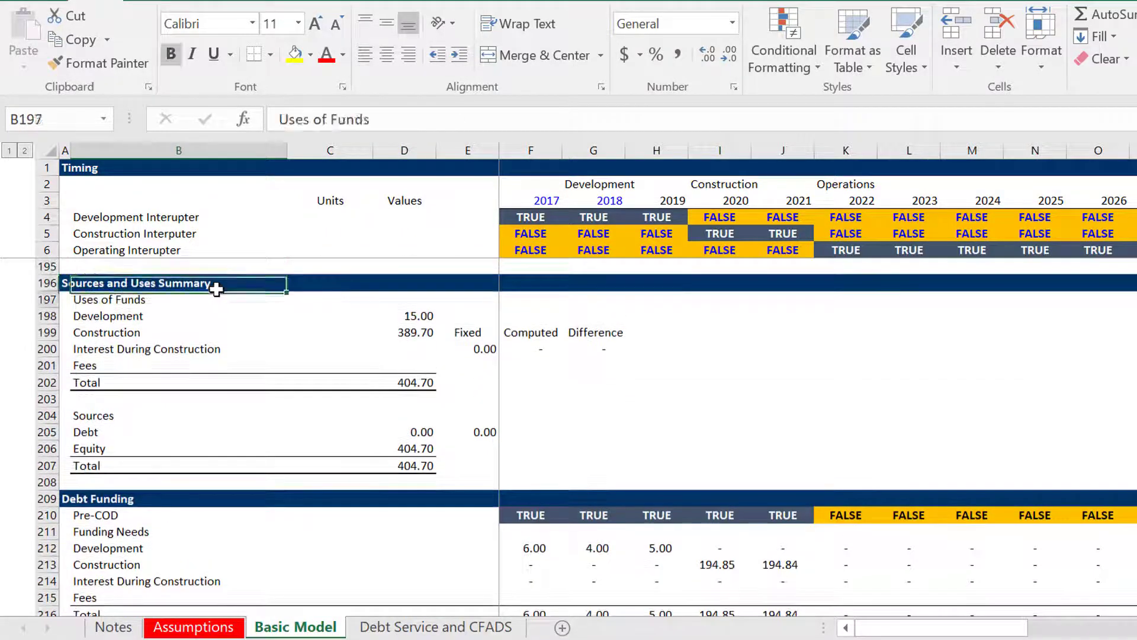
key("Down")
key("Down")
key("Down")
key("Down")
key("Down")
key("Down")
key("Down")
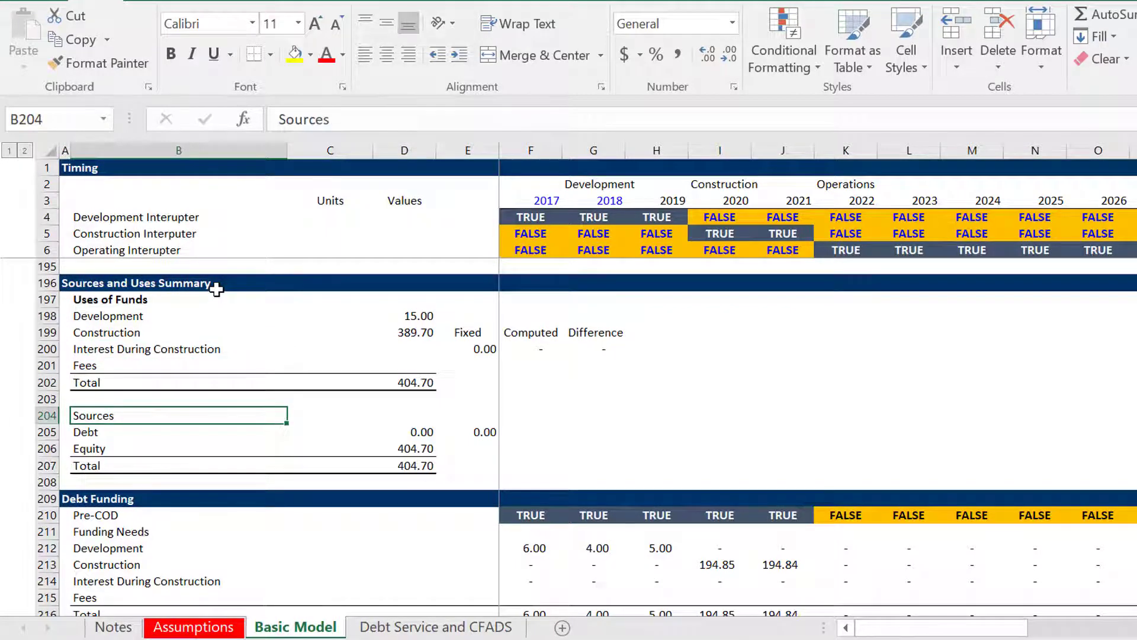
Check the Debt amount's formula under Sources and the Values column up to the Fees row under Uses of Funds.
key("Down")
key("Down")
key("Right")
key("Right")
key("Up")
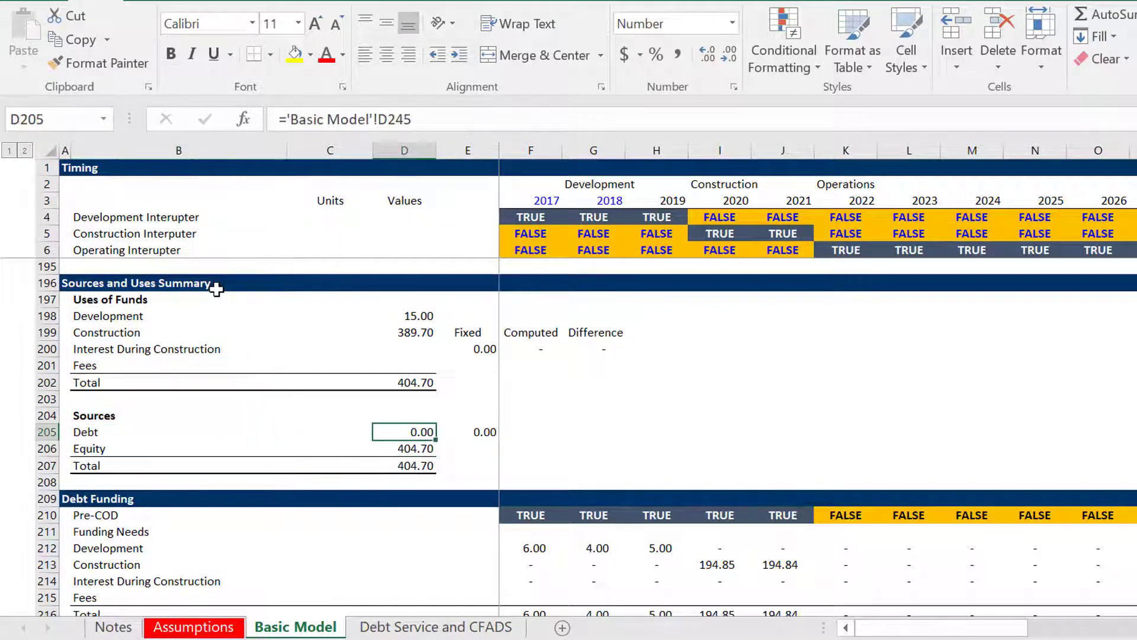
key("Up")
key("Up")
key("Up")
key("Up")
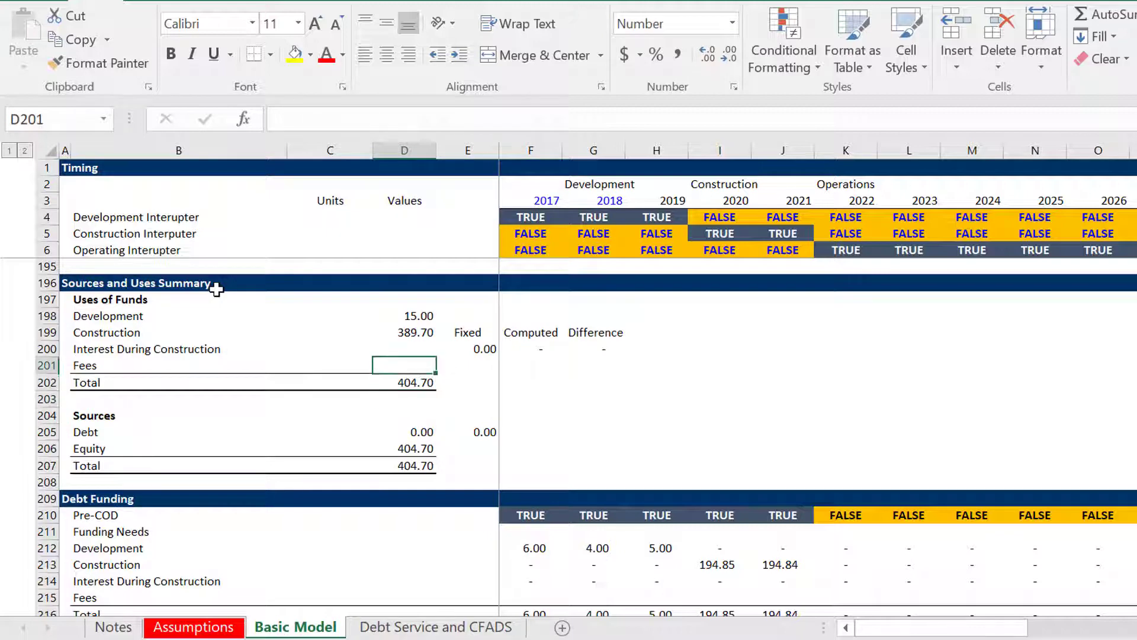
Examine the Sources and Uses Summary and the Debt Funding rows, and check the formula for the 2017 Development funding need.
key("Up")
key("Down")
key("Down")
key("Down")
key("Down")
key("Down")
key("Down")
key("Down")
key("Down")
key("Down")
key("Down")
key("Down")
key("Down")
key("Down")
key("Down")
key("Down")
key("Down")
key("Down")
key("Down")
key("Down")
key("Down")
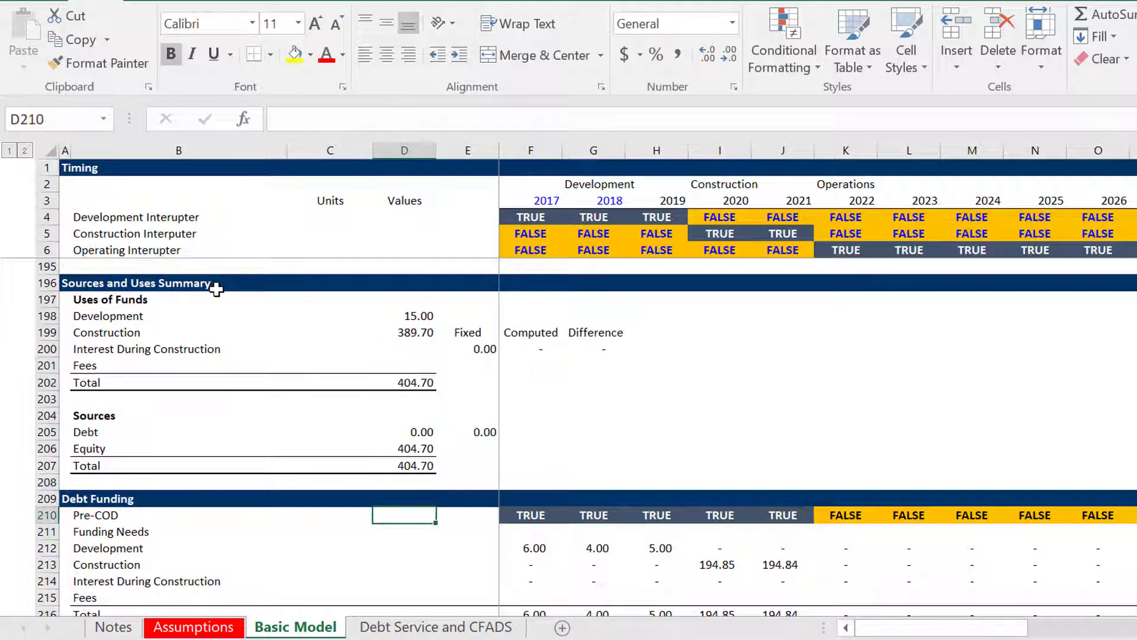
key("Down")
key("Down")
key("Up")
key("Up")
key("Up")
key("Up")
key("Up")
key("Up")
key("Up")
key("Up")
key("Up")
key("Up")
key("Up")
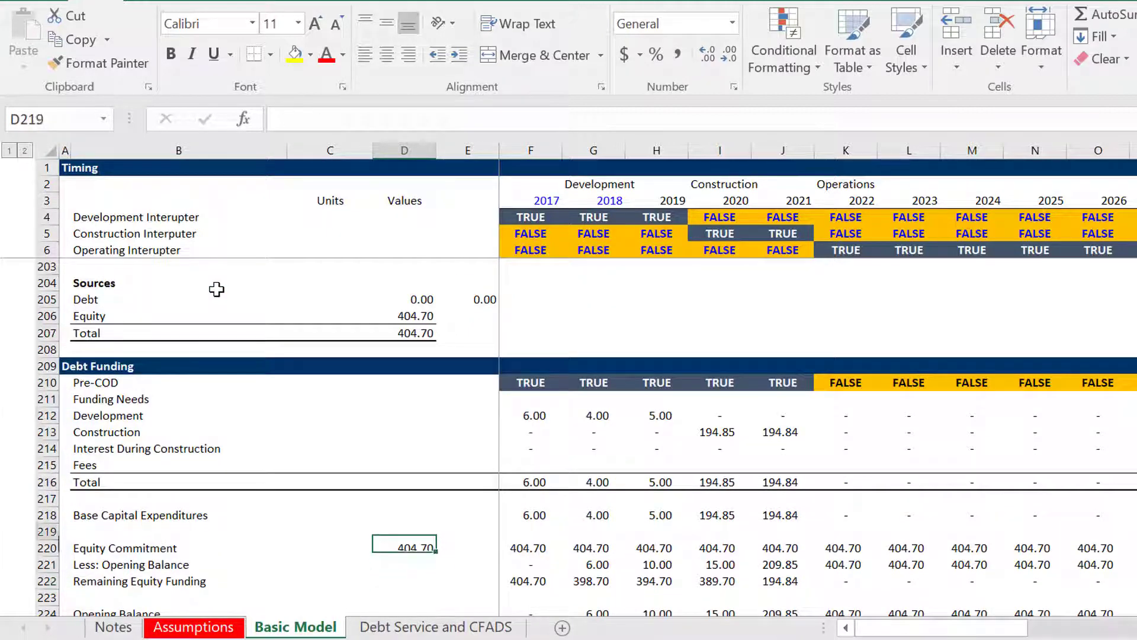
key("Down")
key("Right")
key("Right")
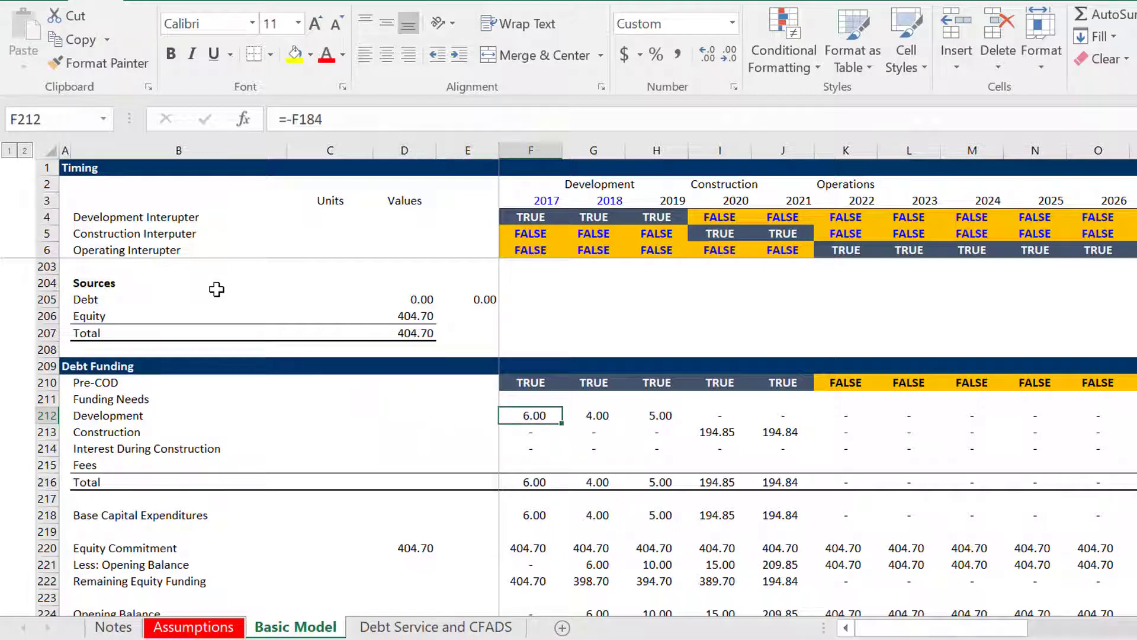
Make the Funding Needs heading in the Debt Funding section bold.
key("Down")
key("Up")
key("Up")
key("Left")
key("Left")
key("Left")
key("Left")
key("Right")
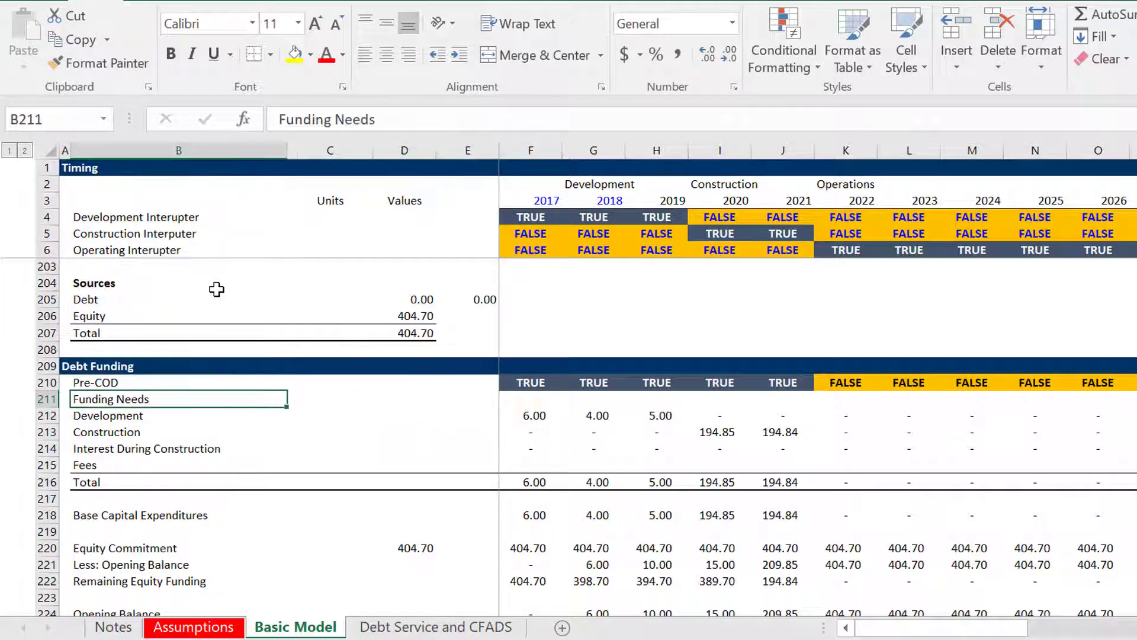
key("Down")
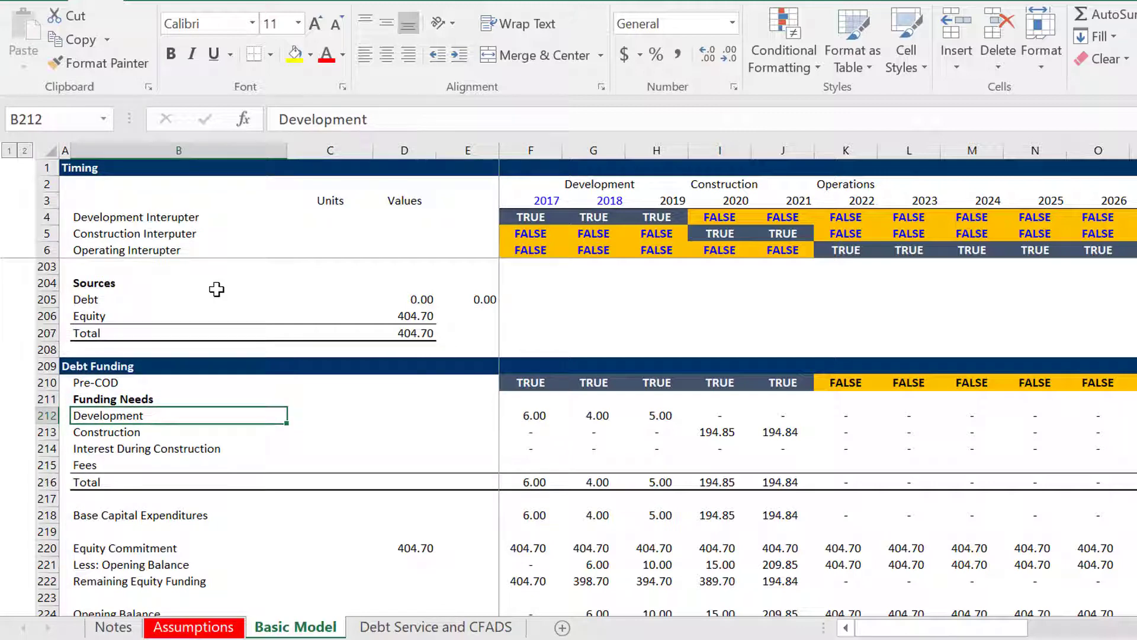
Examine the Debt Funding section from the Construction funding need through the equity balance rows down to Debt Draws.
key("Down")
key("Down")
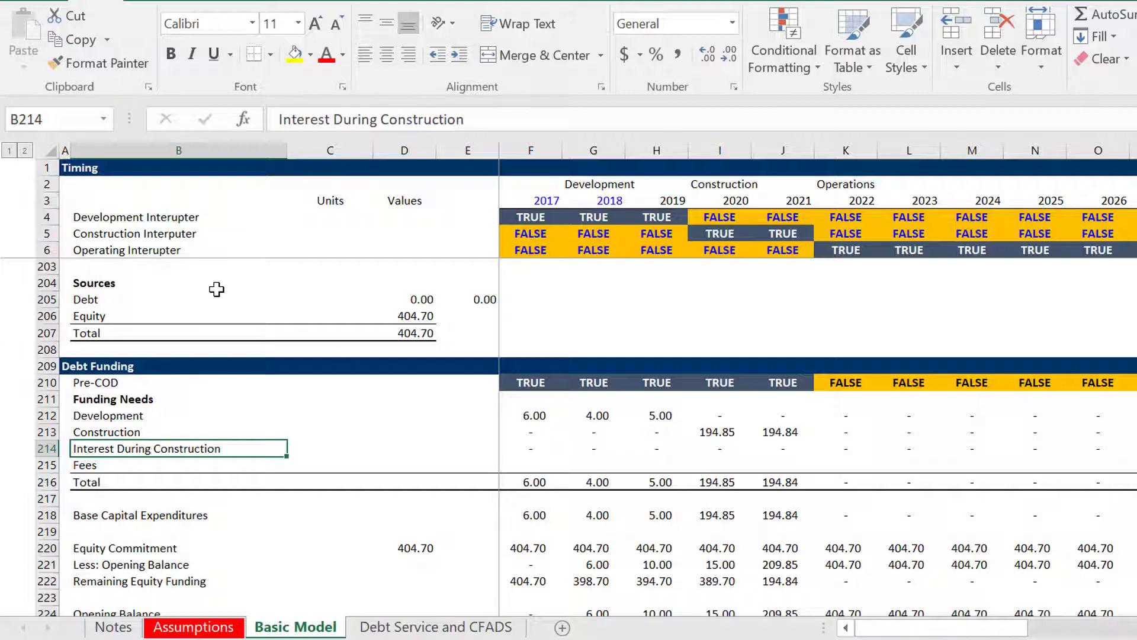
key("Down")
key("Down")
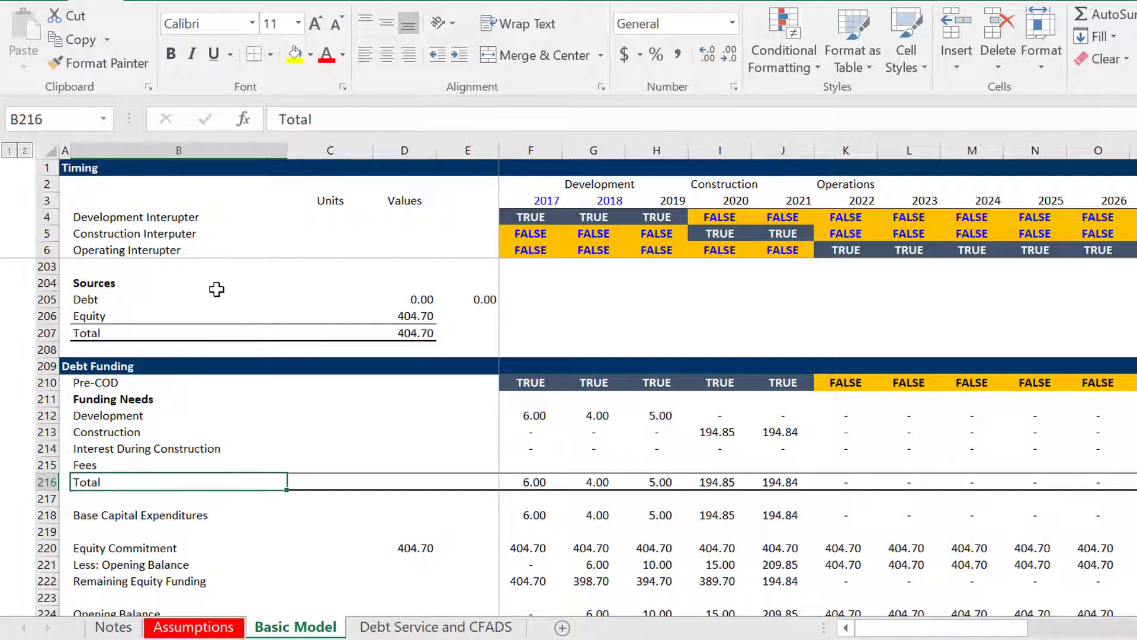
key("Down")
key("Down")
key("Down")
key("Down")
key("Down")
key("Down")
key("Down")
key("Down")
key("Down")
key("Down")
key("Down")
key("Down")
key("Down")
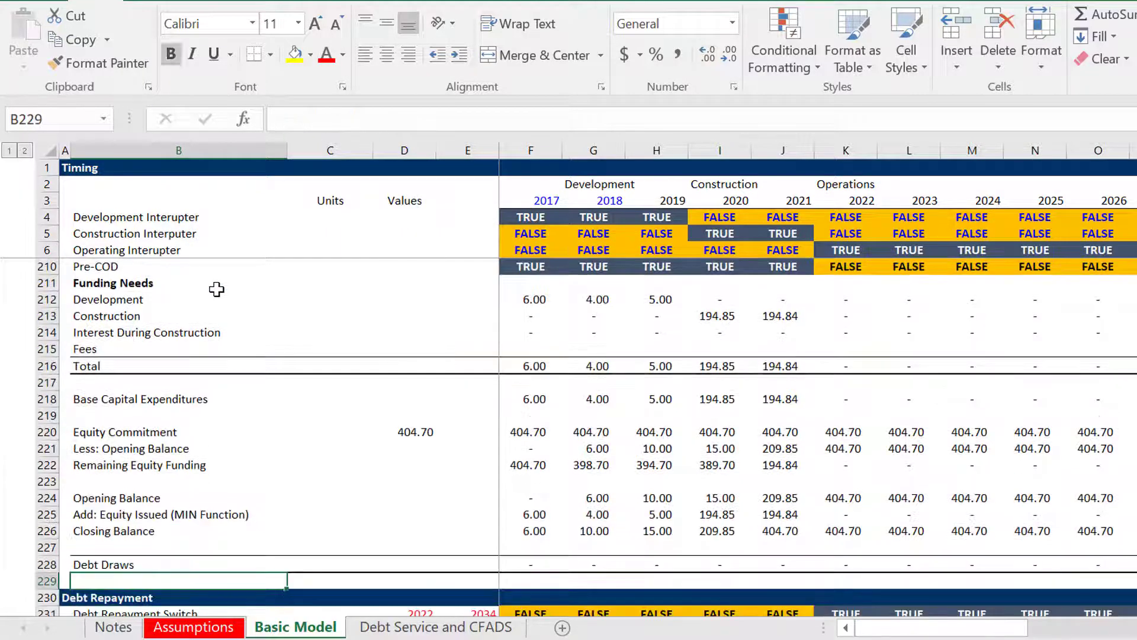
Highlight the Base Capital Expenditures row from its label through the 2021 column for review.
key("Up")
key("Up")
key("Up")
key("Up")
key("Up")
key("Up")
key("Up")
key("Up")
key("Up")
key("Up")
key("Up")
key("Right")
key("Right")
key("Right")
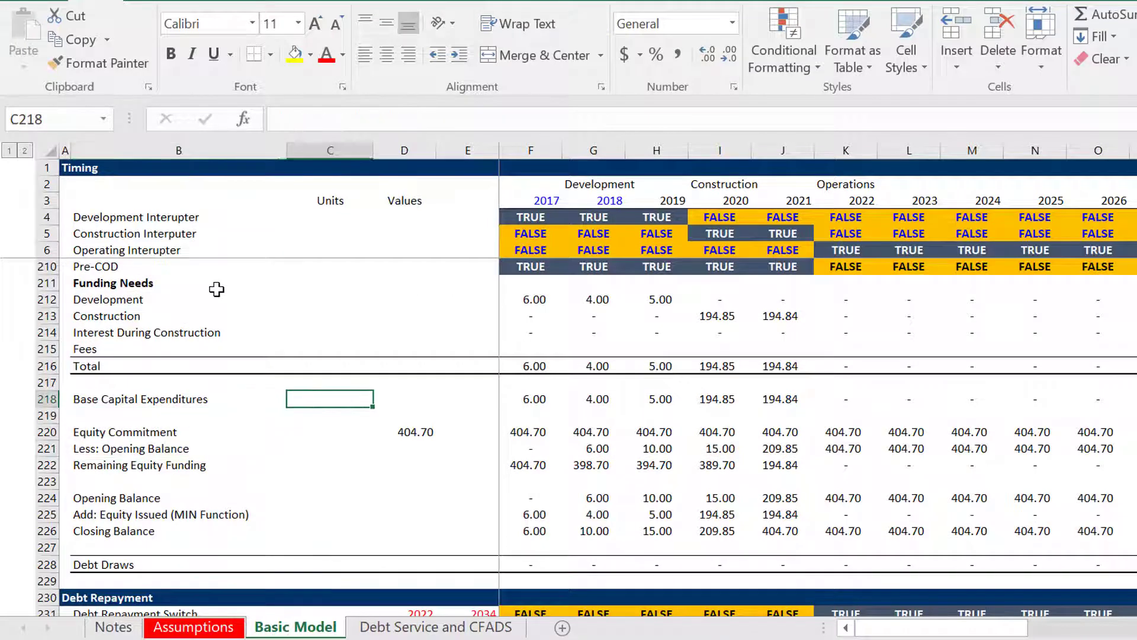
key("Left")
key("Left")
key("Left")
key("shift+Right")
key("shift+Right")
key("shift+Right")
key("shift+Right")
key("shift+Right")
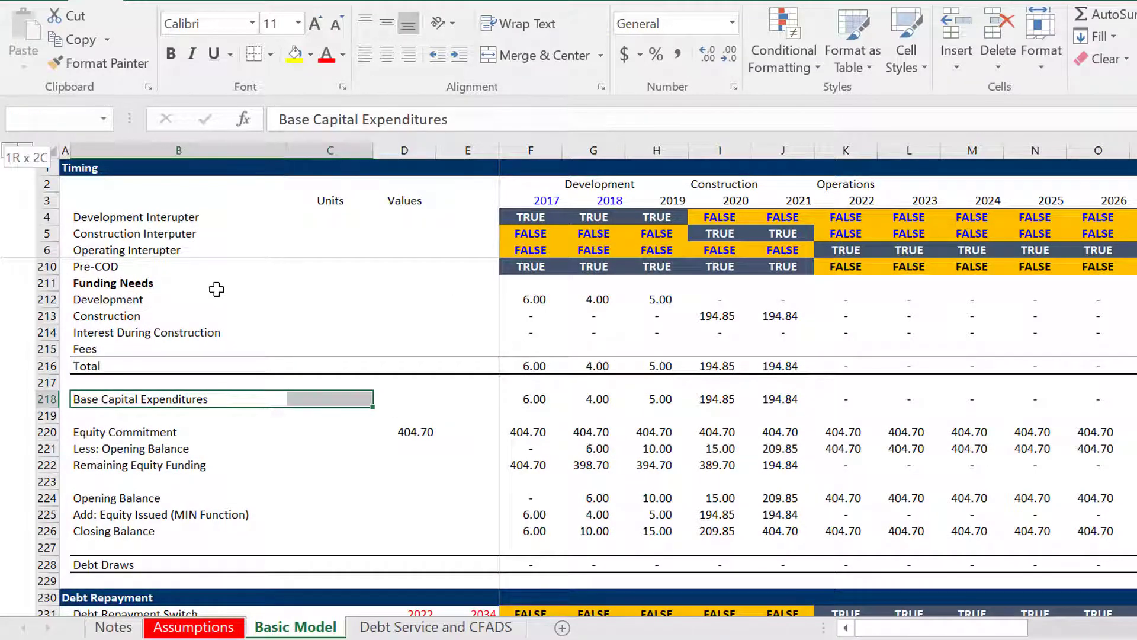
key("shift+Right")
key("shift+Right")
key("shift+Right")
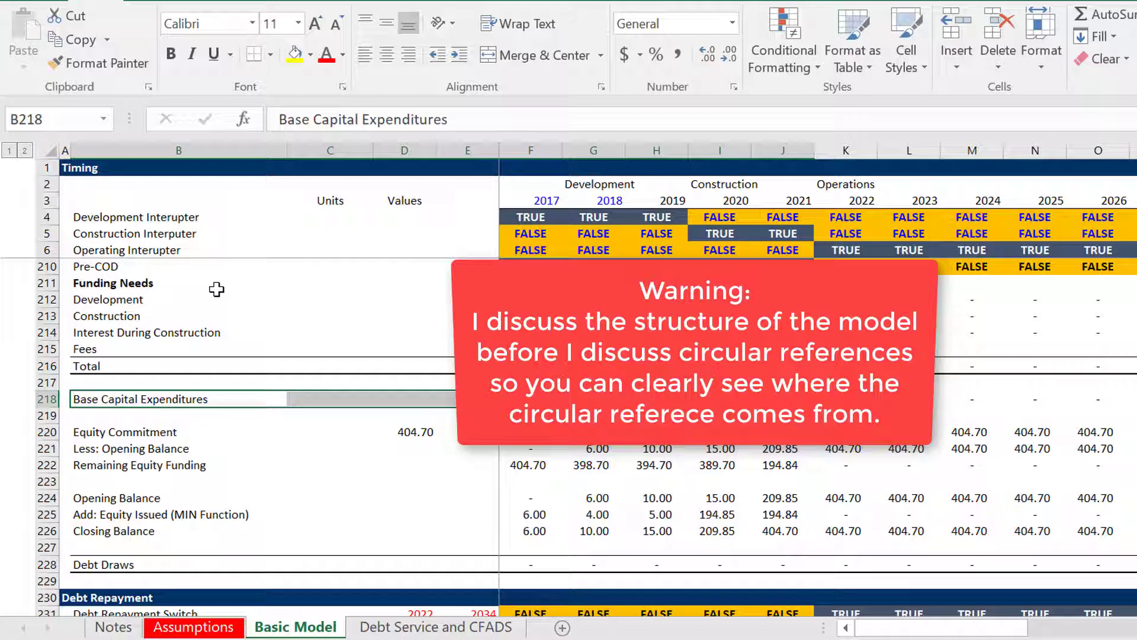
Compare the Equity Commitment row with the Equity and Total amounts under Sources, and return to the equity Opening Balance row.
key("Down")
key("Down")
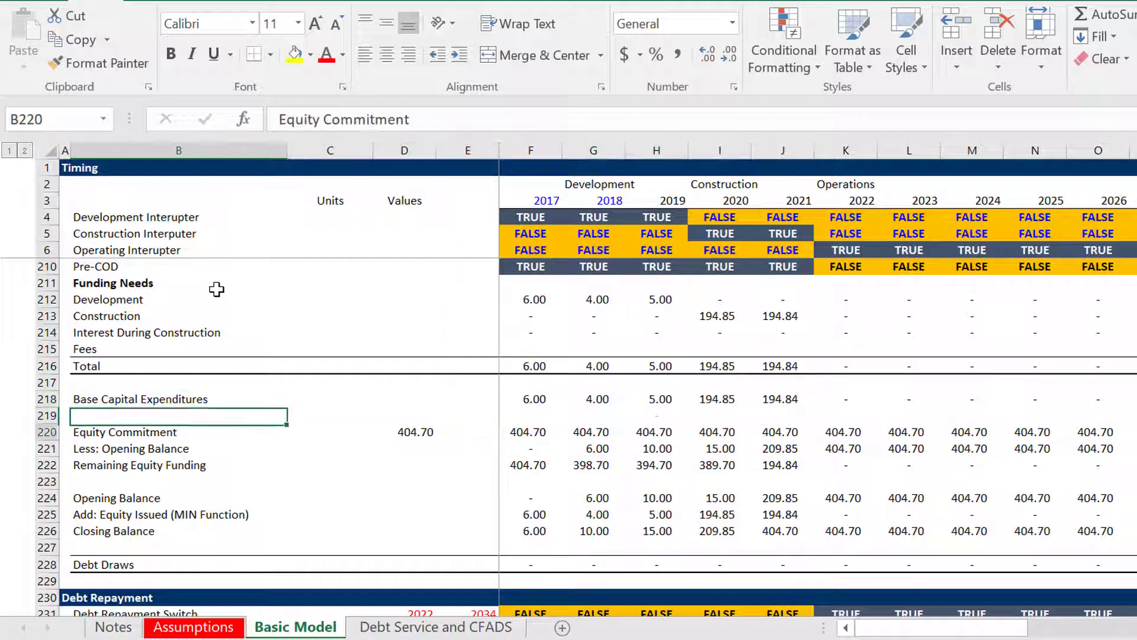
key("Down")
key("Up")
key("Right")
key("Right")
key("Up")
key("Up")
key("Up")
key("Up")
key("Up")
key("Up")
key("Up")
key("Up")
key("Up")
key("Up")
key("Up")
key("Up")
key("Up")
key("Up")
key("Up")
key("Up")
key("Up")
key("Up")
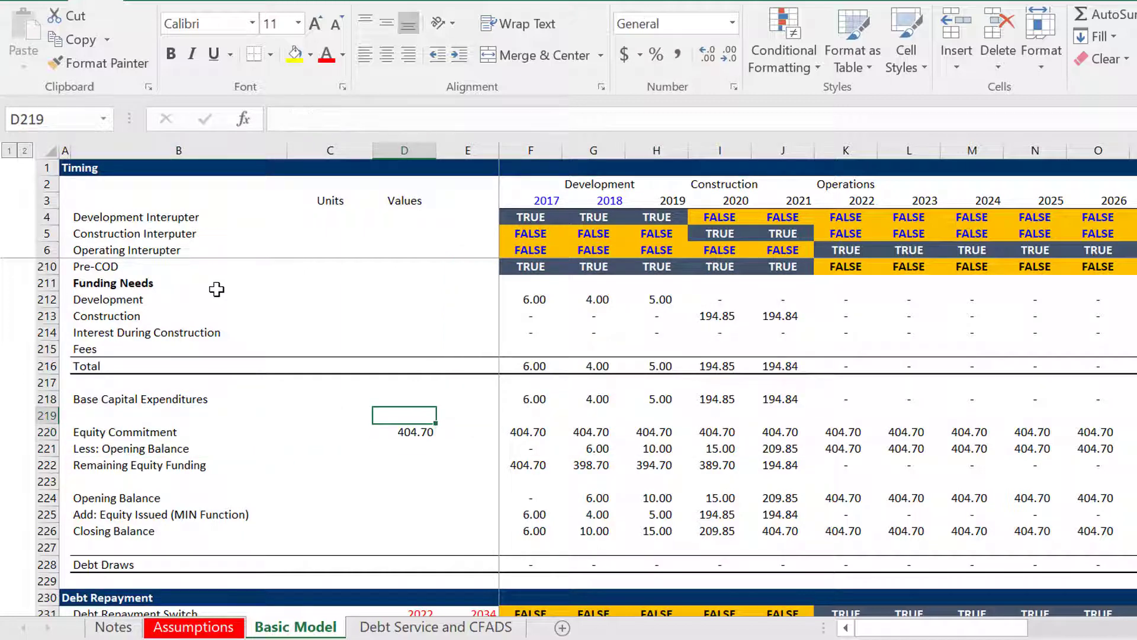
key("Down")
key("Down")
key("Down")
key("Down")
key("Down")
key("Down")
key("Down")
key("Down")
key("Down")
key("Down")
key("Down")
key("Down")
key("Down")
key("Down")
key("Down")
key("Down")
key("Down")
key("Down")
key("Down")
key("Down")
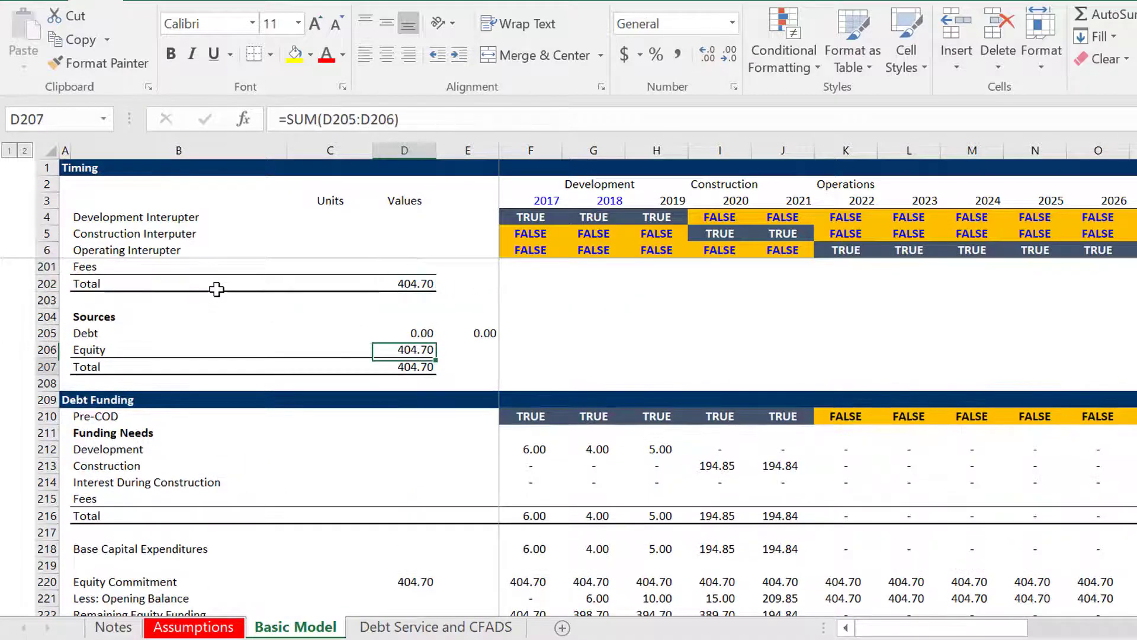
Check the 2017 formulas of the Less: Opening Balance and Remaining Equity Funding rows.
key("Up")
key("Up")
key("Up")
key("Up")
key("Up")
key("Up")
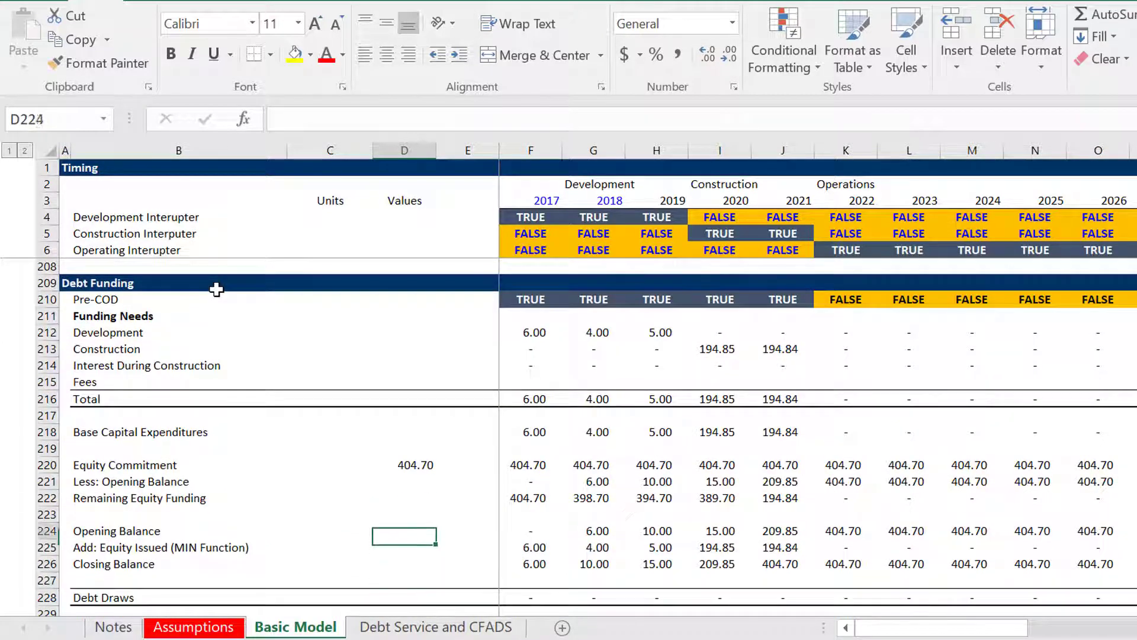
key("Right")
key("Right")
key("F2")
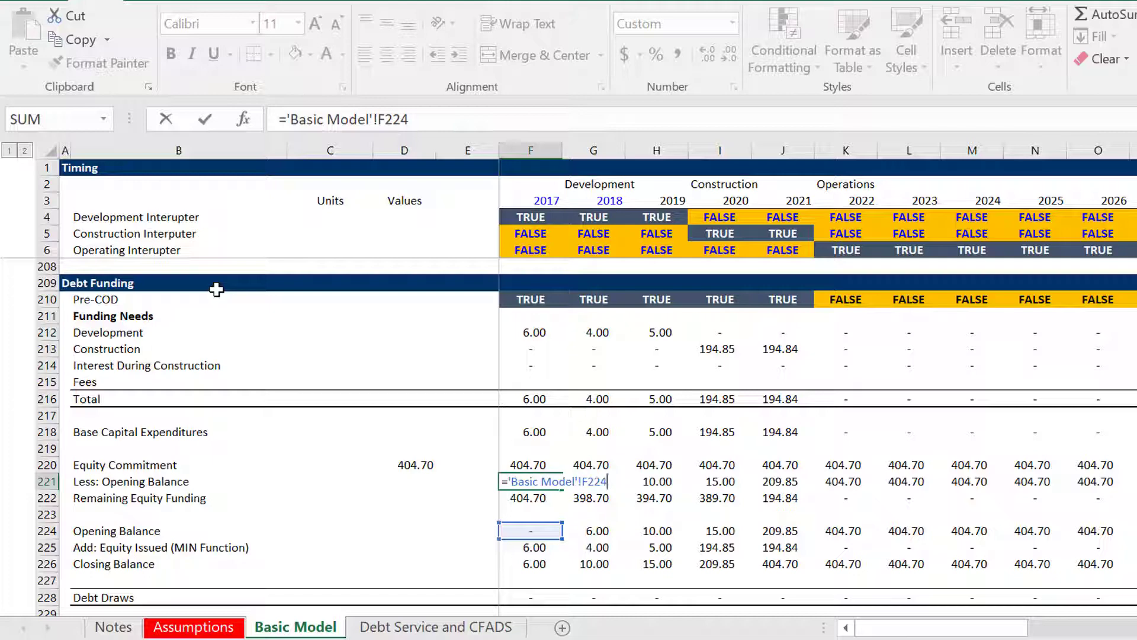
key("Return")
key("F2")
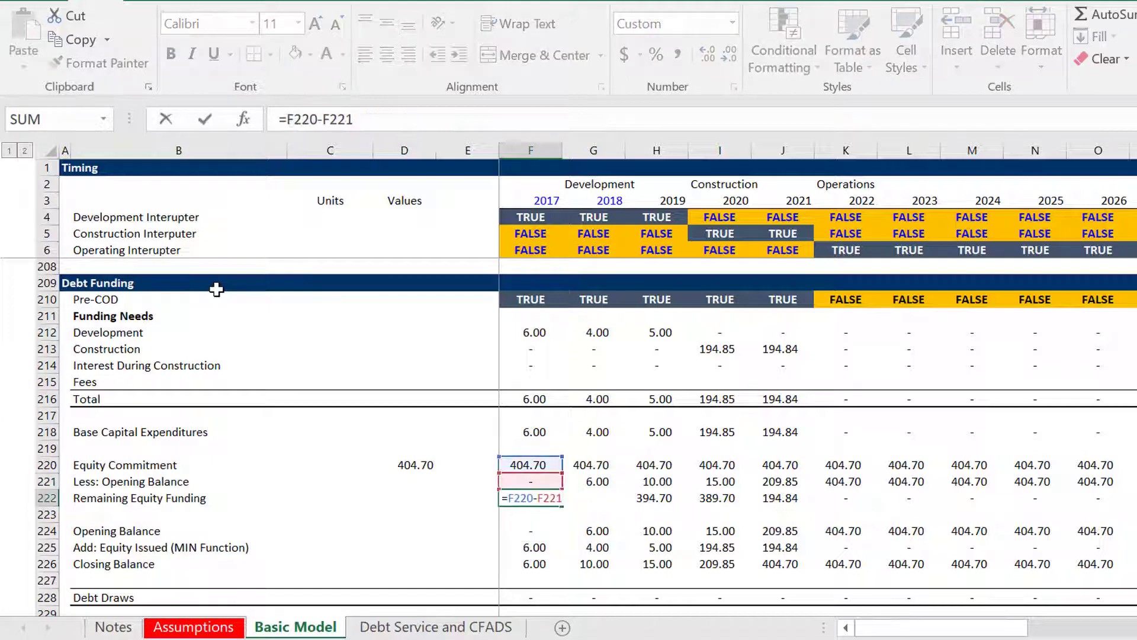
key("Return")
key("Return")
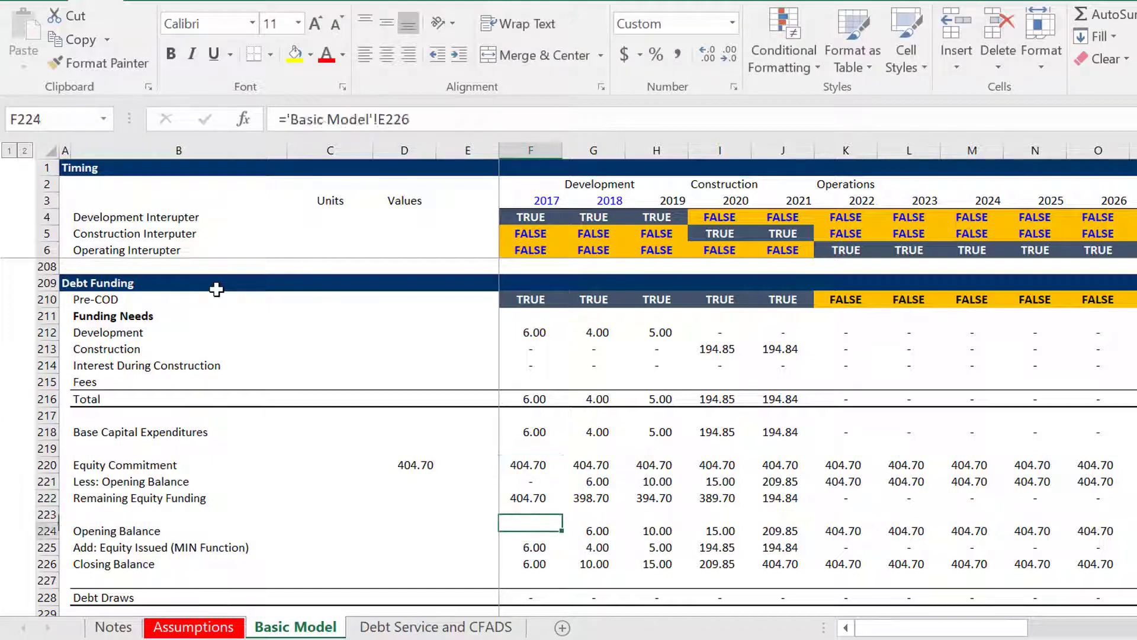
Check the 2017 Equity Issued formula with its MIN function, and look across the issued amounts to the Closing Balance row.
key("Return")
key("F2")
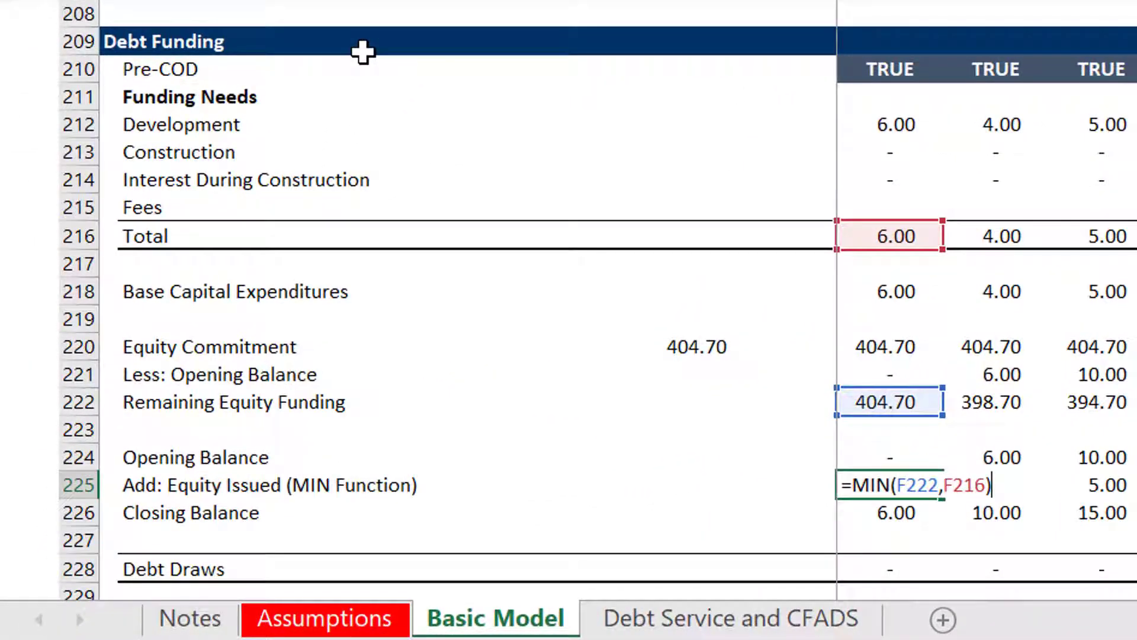
key("Return")
key("Up")
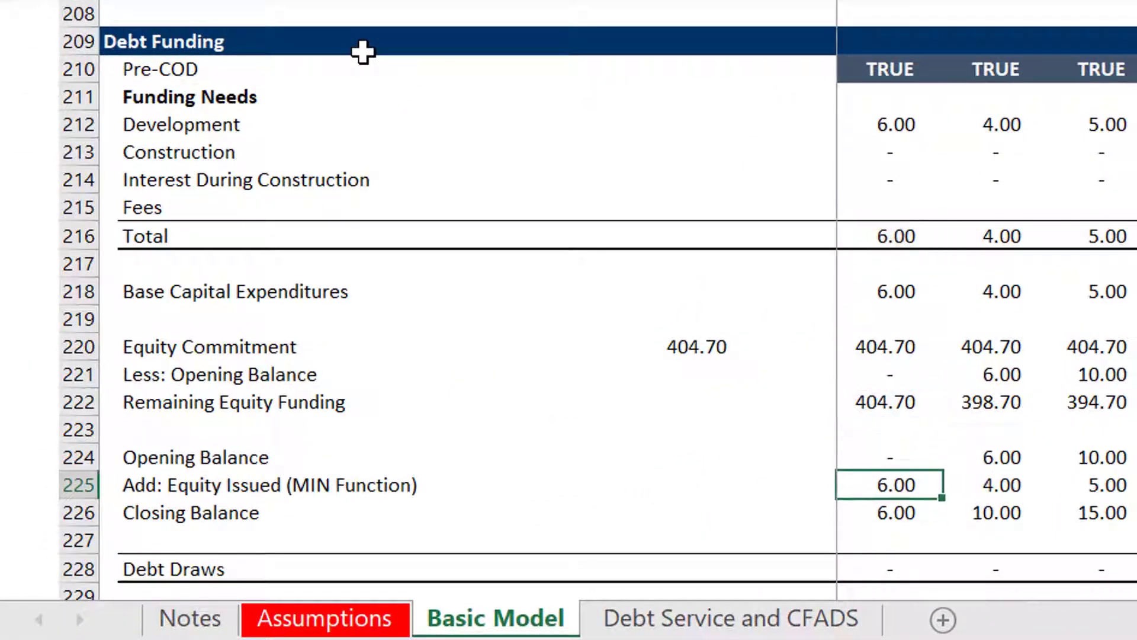
key("Right")
key("Right")
key("Right")
key("Down")
key("Down")
key("Up")
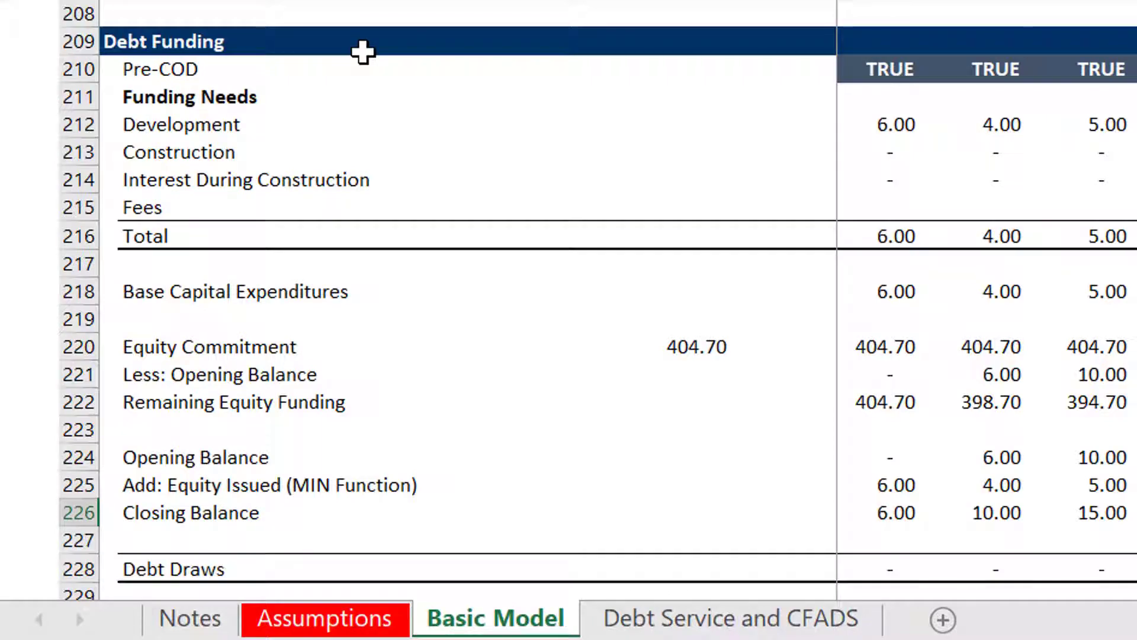
Look over the Debt Funding rows and move on to the Debt Repayment section below them.
key("Up")
key("Up")
key("Up")
key("Down")
key("Down")
key("Down")
key("Down")
key("Down")
key("Down")
key("Down")
key("Down")
key("Down")
key("Down")
key("Down")
key("Down")
key("Down")
key("Down")
key("Down")
key("Down")
key("Down")
key("Down")
key("Down")
key("Down")
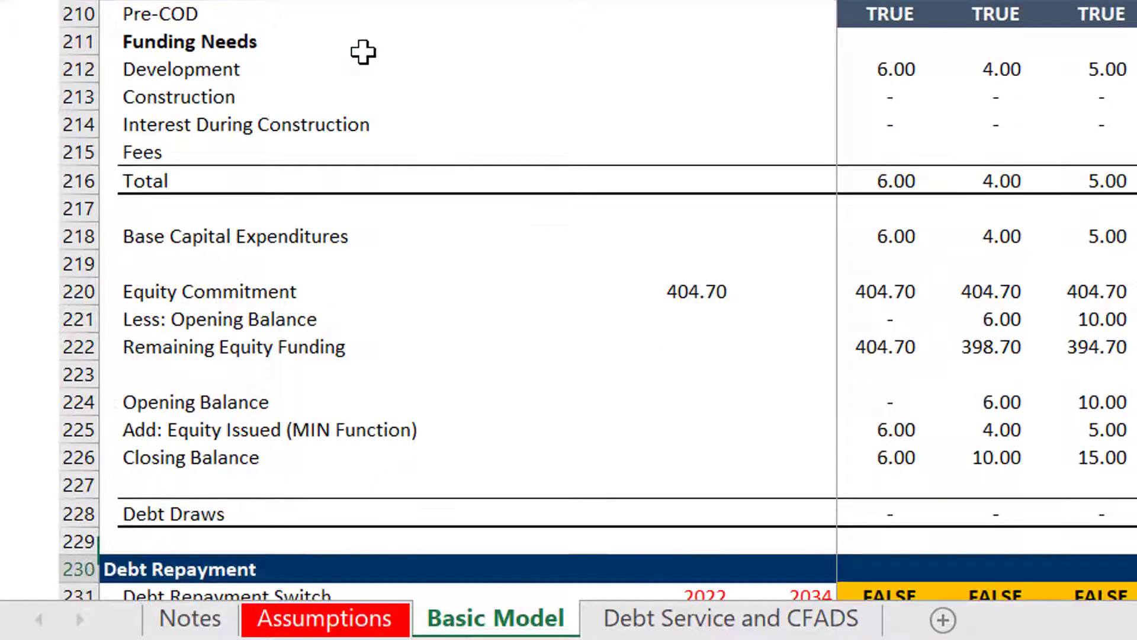
key("Up")
key("Up")
key("Up")
key("Up")
key("Up")
key("Up")
key("Up")
key("Up")
key("Up")
key("Up")
key("Up")
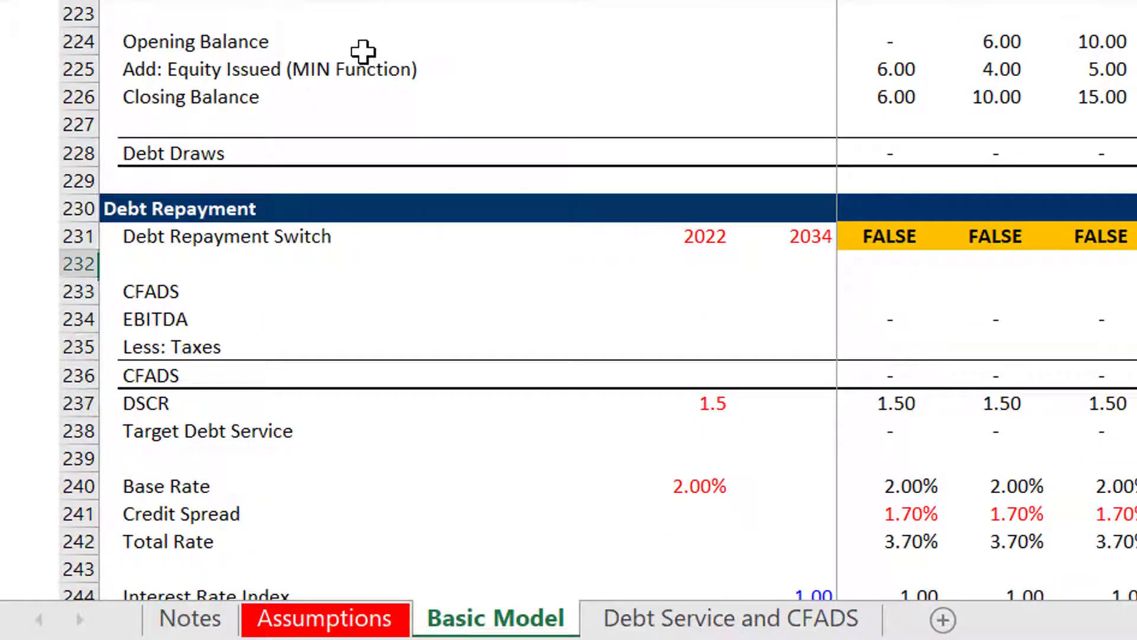
Examine the Debt Repayment rows from CFADS to Total Rate, and return to the Less: Taxes row.
key("Down")
key("Down")
key("Down")
key("Down")
key("Down")
key("Down")
key("Down")
key("Down")
key("Down")
key("Down")
key("Down")
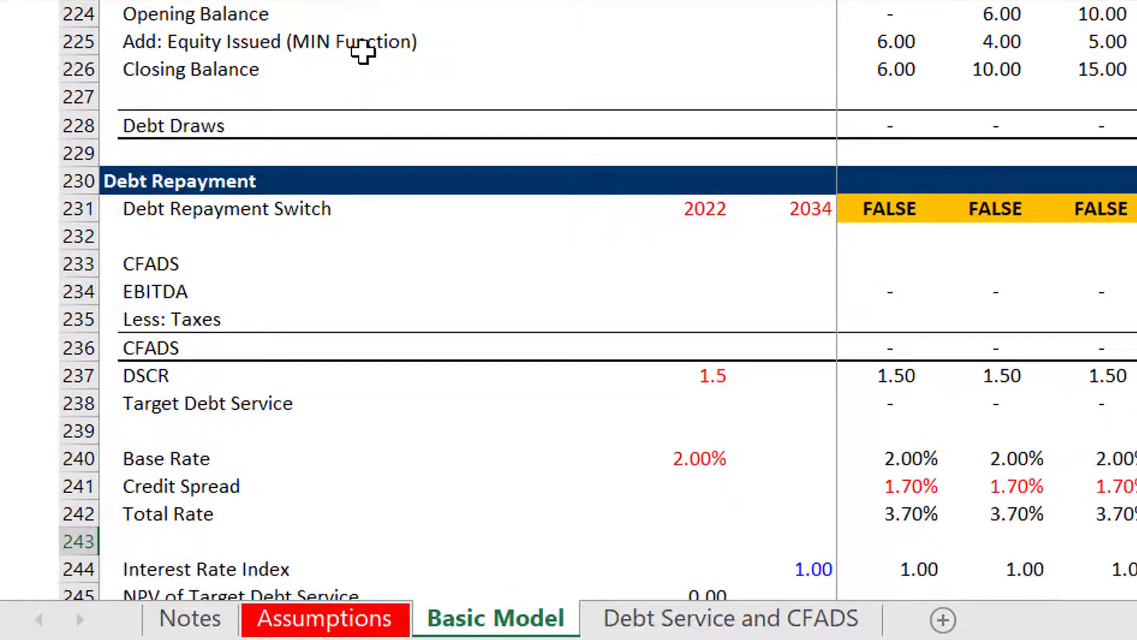
key("Up")
key("Up")
key("Up")
key("Up")
key("Up")
key("Up")
key("Up")
key("Up")
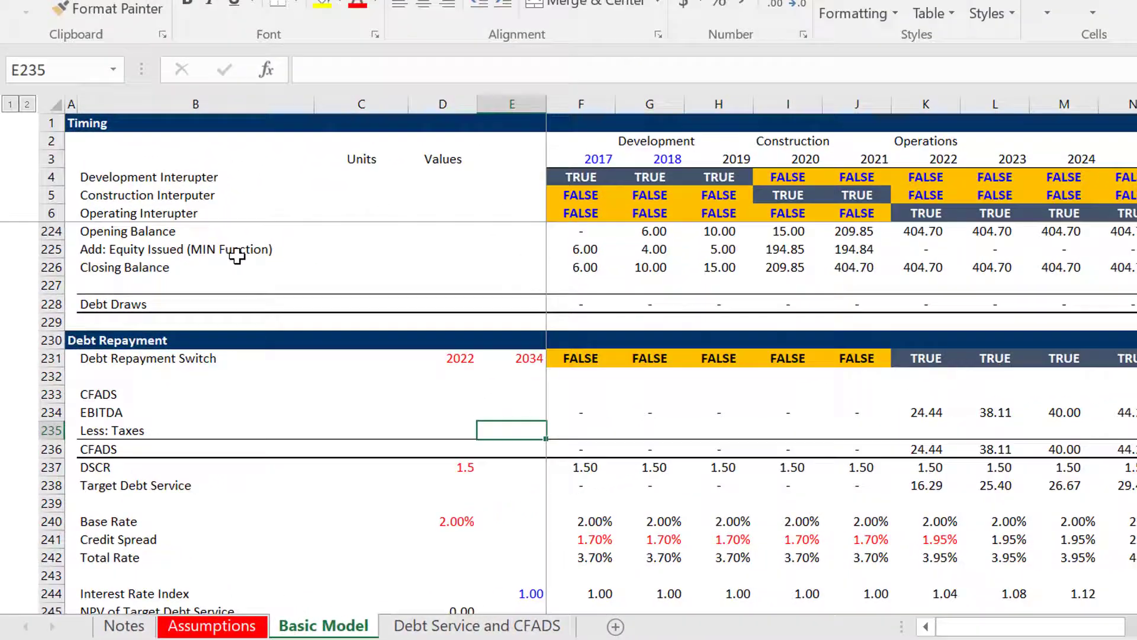
Highlight the Less: Taxes row from 2017 across the yearly columns for review, and return to its label.
key("Right")
key("shift+Right")
key("shift+Right")
key("shift+Right")
key("shift+Right")
key("shift+Right")
key("shift+Right")
key("shift+Right")
key("shift+Right")
key("shift+Right")
key("shift+Right")
key("shift+Right")
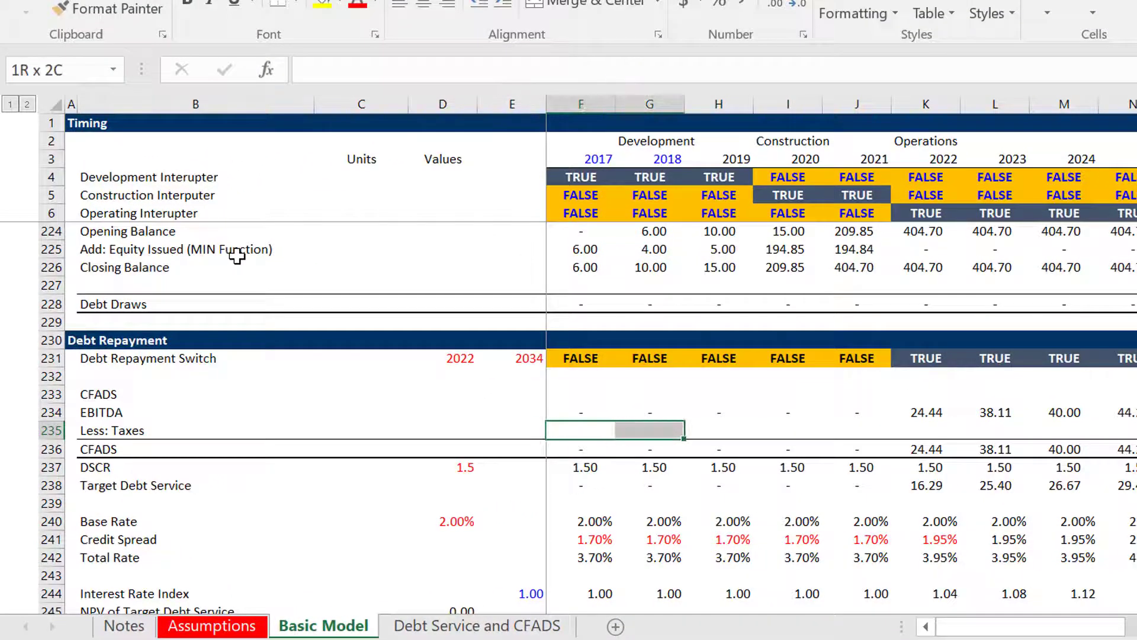
key("shift+Right")
key("shift+Right")
key("shift+Right")
key("shift+Right")
key("shift+Right")
key("shift+Right")
key("shift+Right")
key("shift+Right")
key("shift+Right")
key("shift+Right")
key("shift+Right")
key("shift+Right")
key("ctrl+Left")
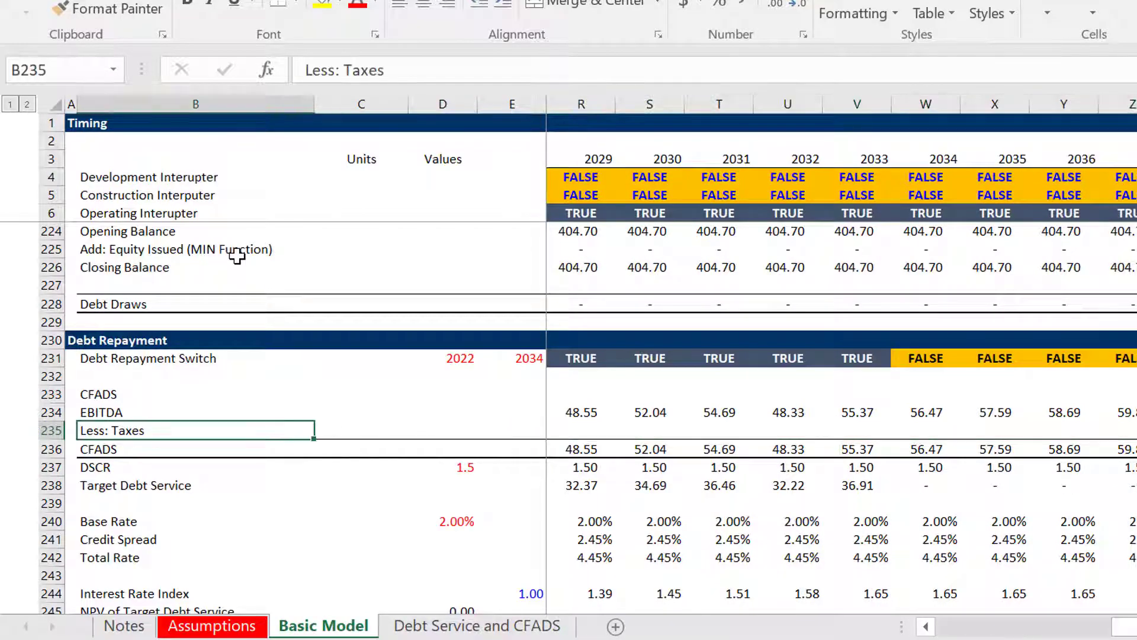
Check the Fixed and Computed cells for Interest During Construction in the Sources and Uses Summary.
key("Right")
key("Right")
key("Right")
key("Right")
key("Left")
key("Page_Up")
key("Page_Up")
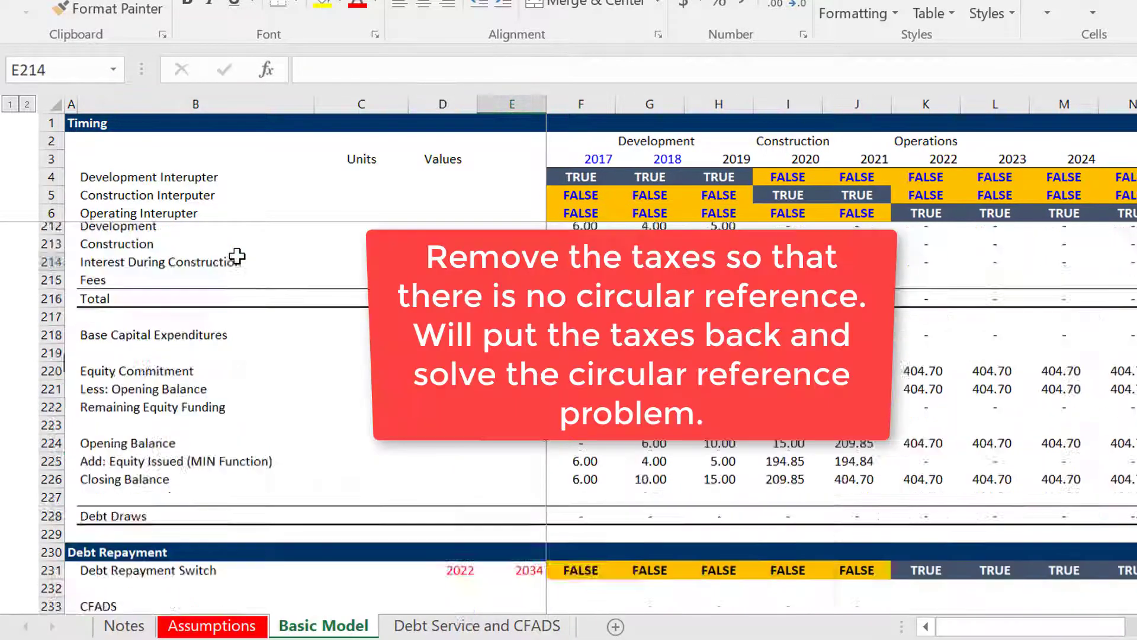
key("Down")
key("Down")
key("Down")
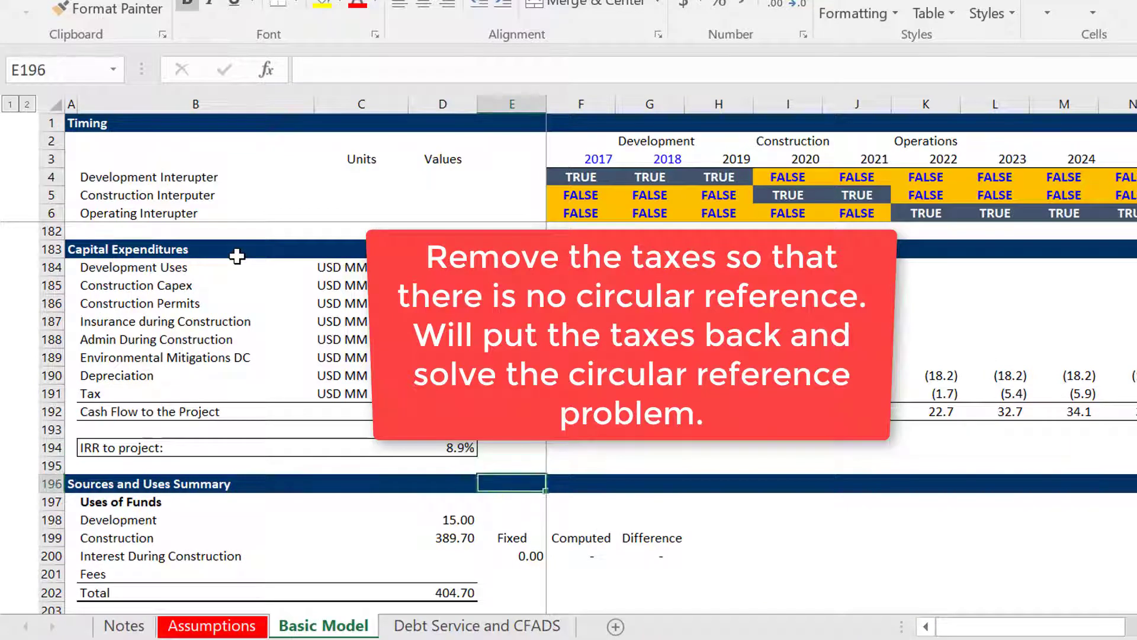
key("Left")
key("Down")
key("Down")
key("Down")
key("Down")
key("Right")
key("Right")
key("Up")
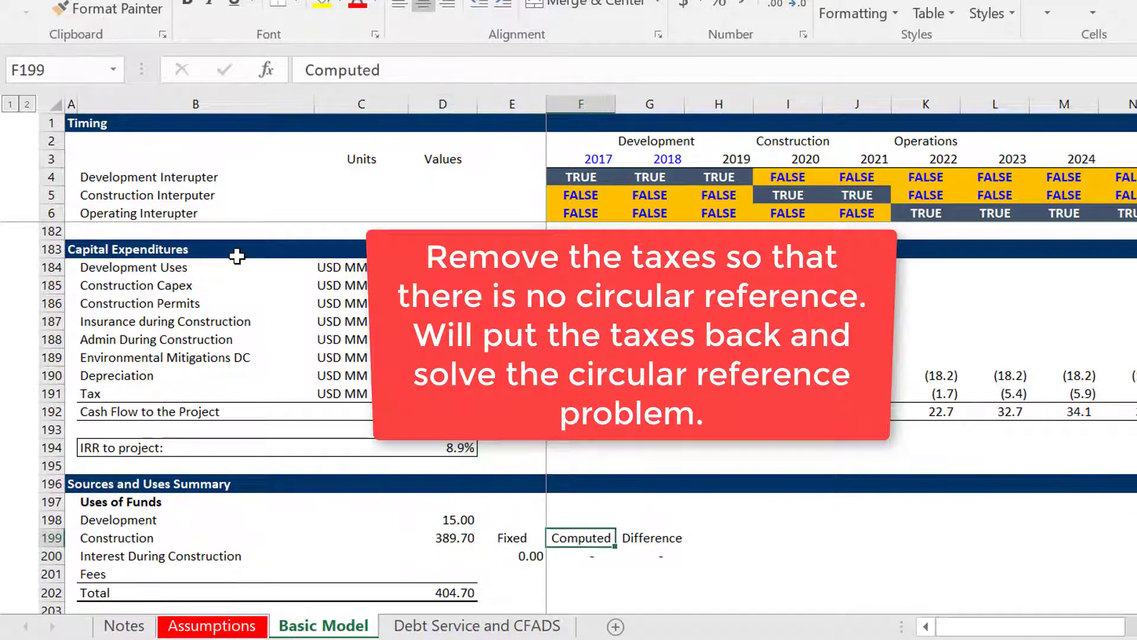
key("Left")
key("Down")
key("Right")
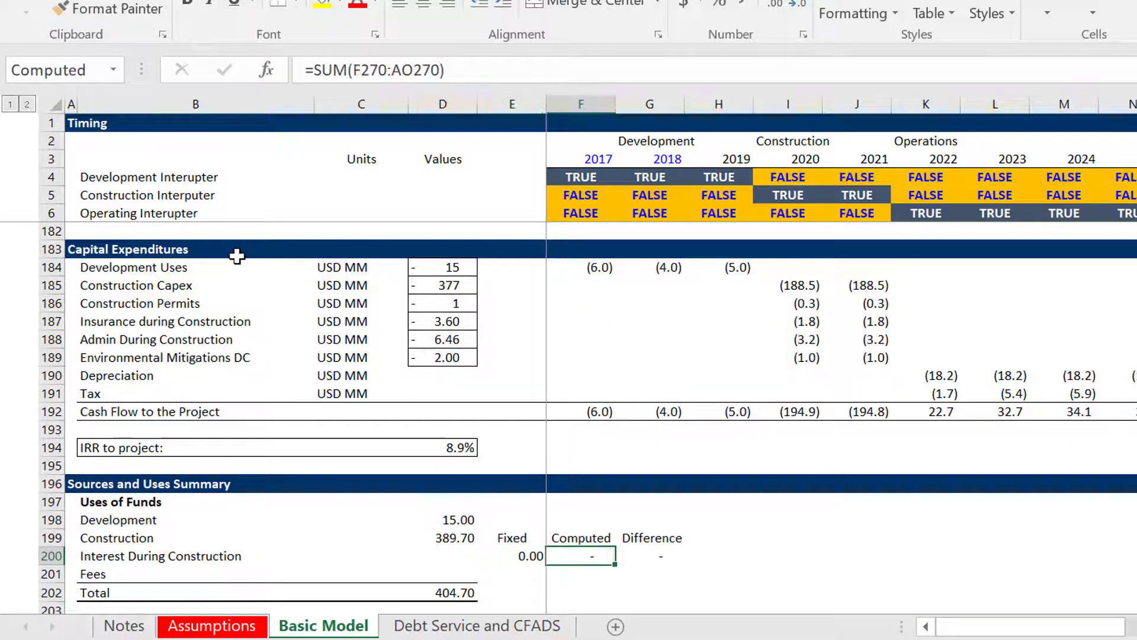
Look through the Sources and Debt Funding sections down to the Total Rate row under Debt Repayment.
key("Left")
key("Left")
key("Down")
key("Page_Down")
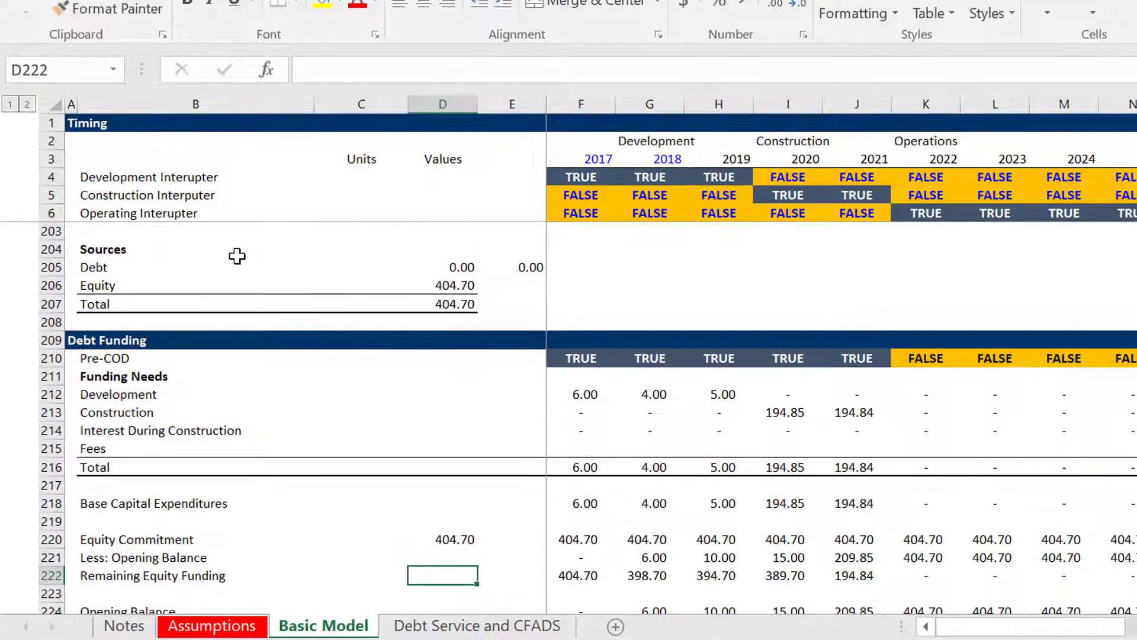
key("Down")
key("Down")
key("Down")
key("Down")
key("Down")
key("Down")
key("Down")
key("Down")
key("Down")
key("Down")
key("Down")
key("Down")
key("Down")
key("Down")
key("Down")
key("Down")
key("Down")
key("Down")
key("Down")
key("Down")
key("Down")
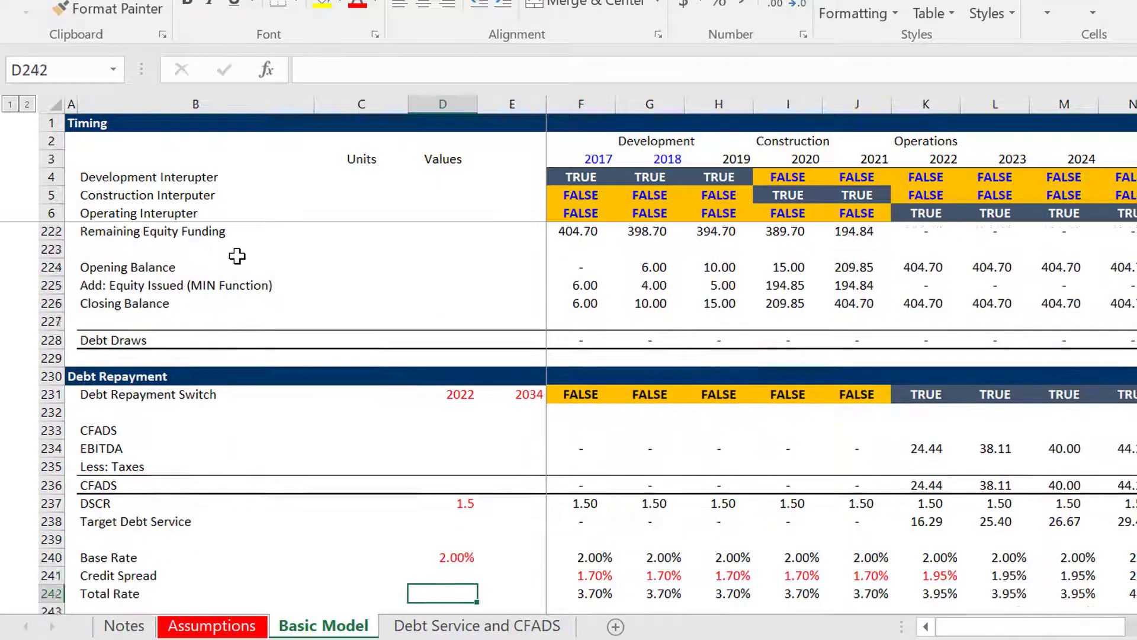
Check the 2017 CFADS formula in the Debt Repayment section.
key("Up")
key("Up")
key("Up")
key("Up")
key("Up")
key("Up")
key("Up")
key("Up")
key("Up")
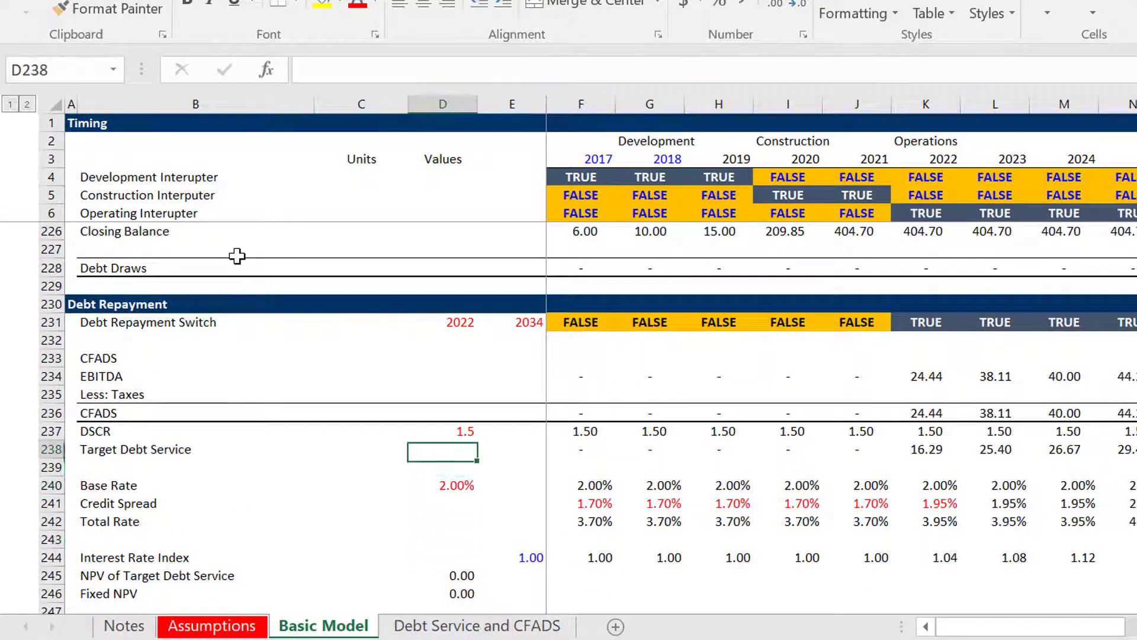
key("Up")
key("Down")
key("Right")
key("Right")
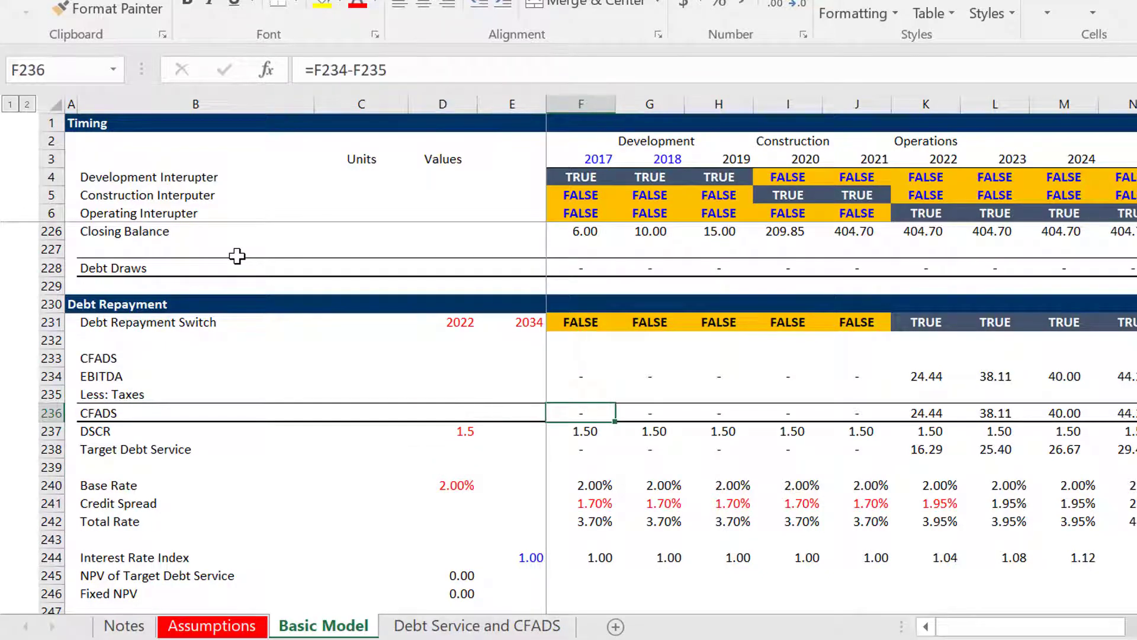
Inspect the cell references in the 2017 Target Debt Service formula without changing it.
key("Down")
key("Down")
key("F2")
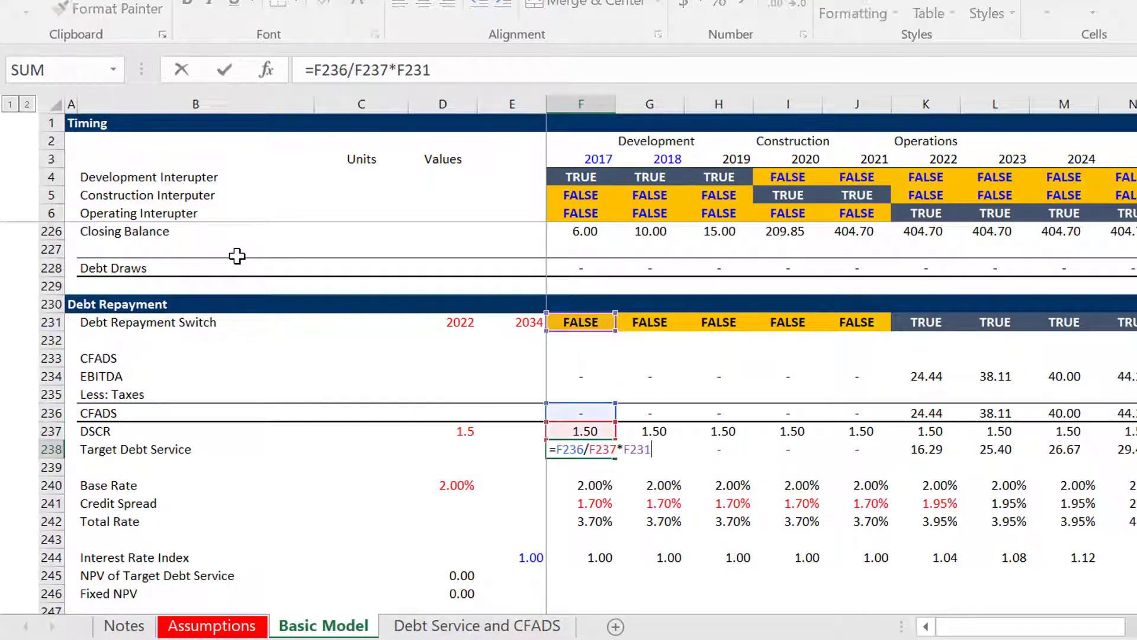
key("Escape")
Check the start-year and end-year cells of the Debt Repayment Switch row.
key("Up")
key("Up")
key("Up")
key("Up")
key("Up")
key("Up")
key("Up")
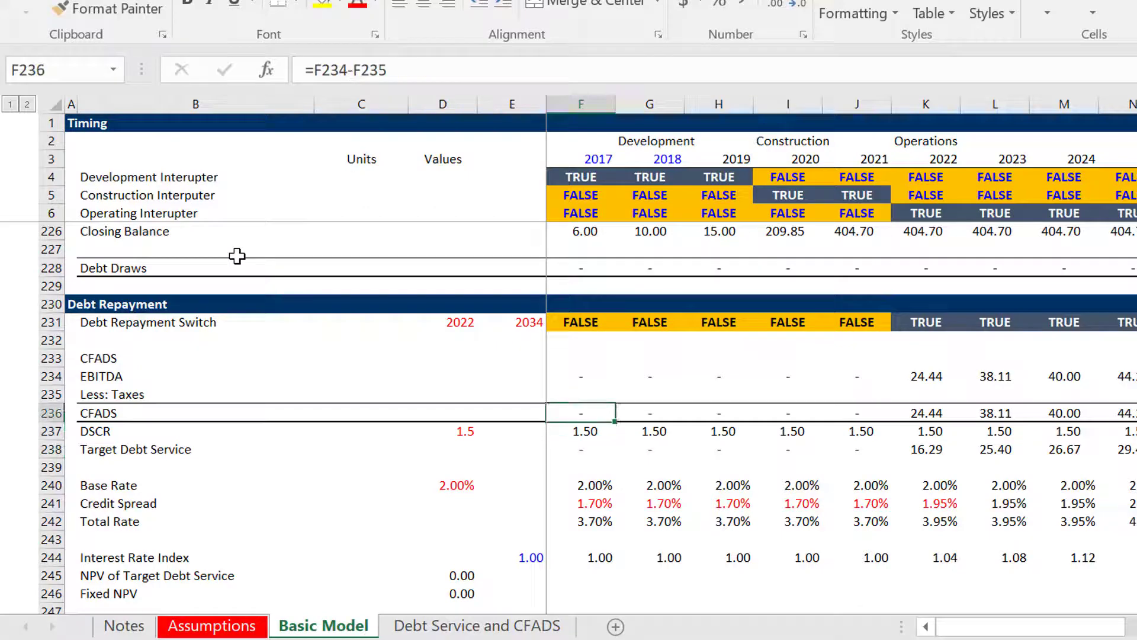
key("Left")
key("Left")
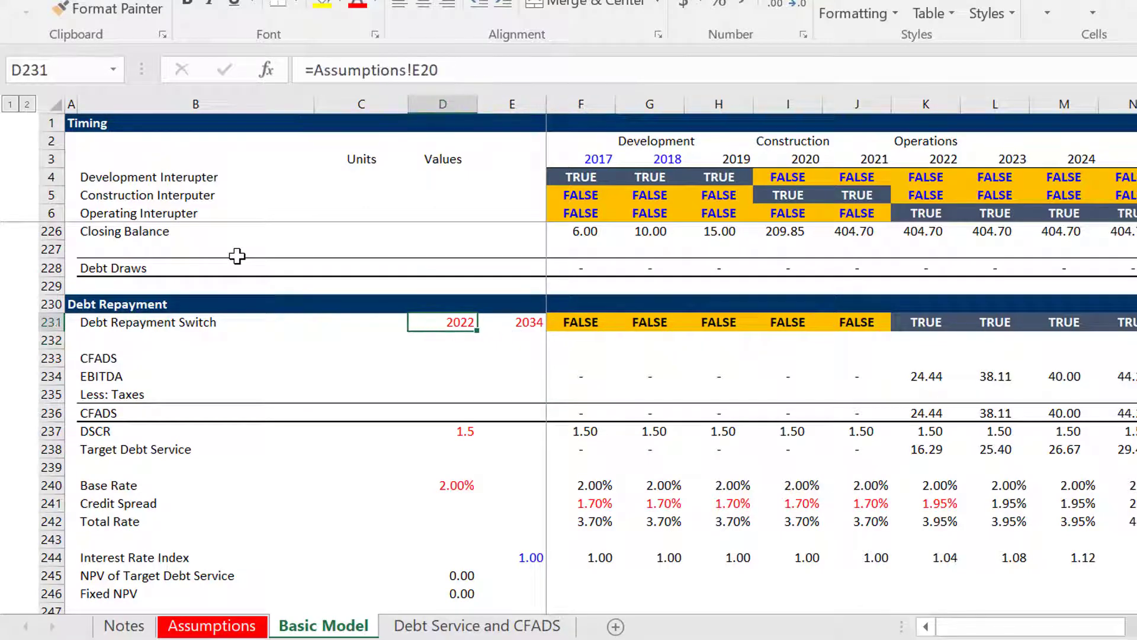
key("Right")
key("Left")
Inspect the 2017 Debt Repayment Switch formula with its AND function, leaving it as it is.
key("Right")
key("Right")
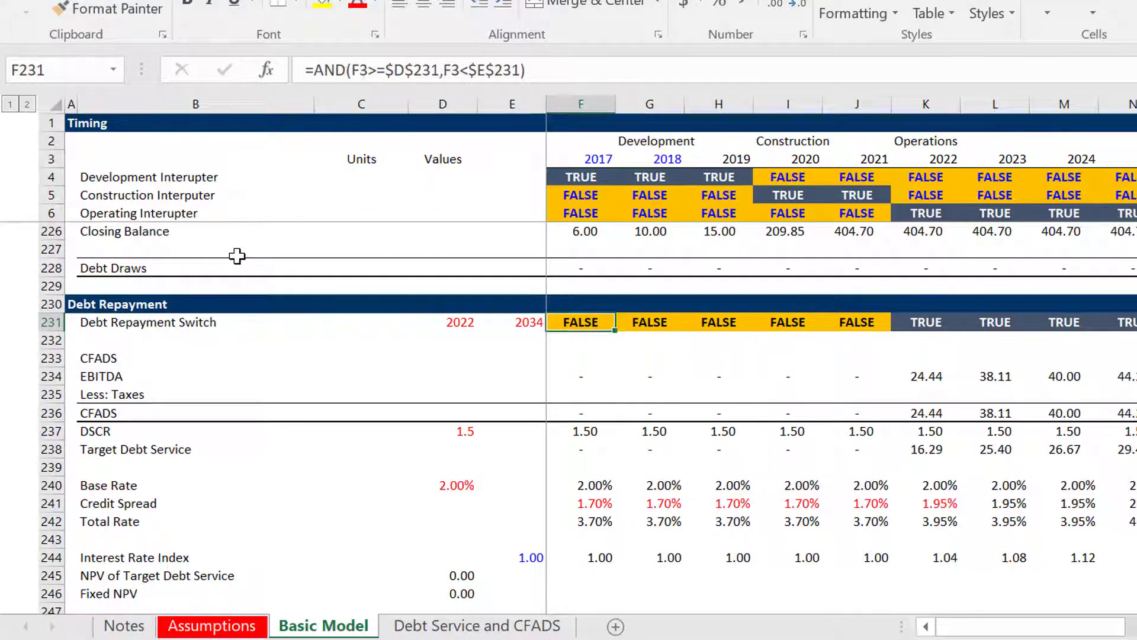
key("F2")
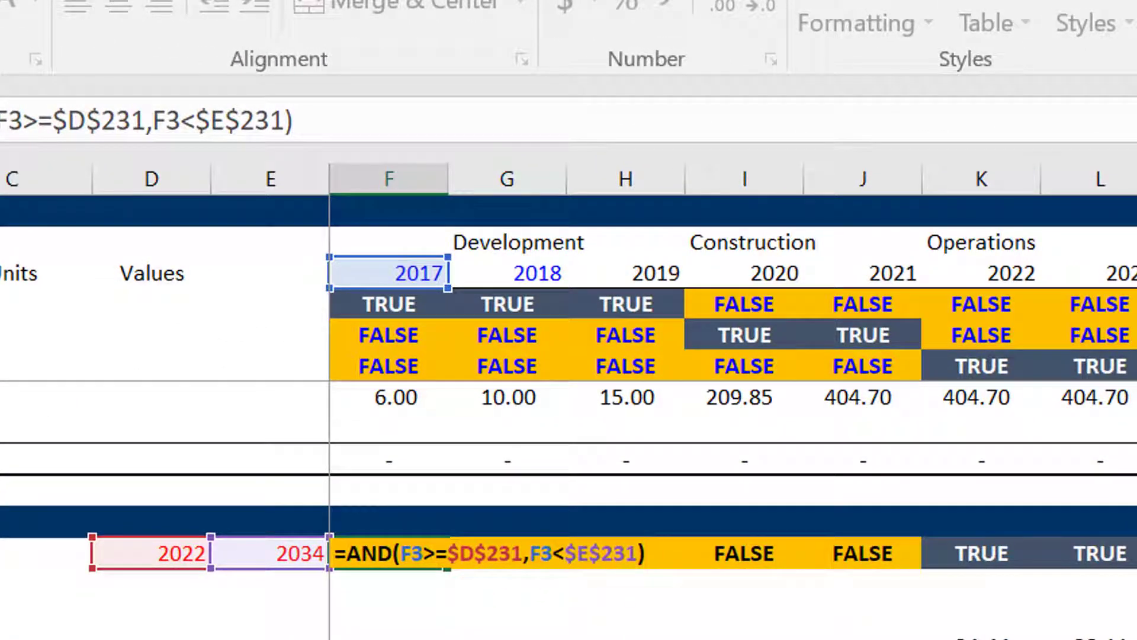
key("Return")
key("Up")
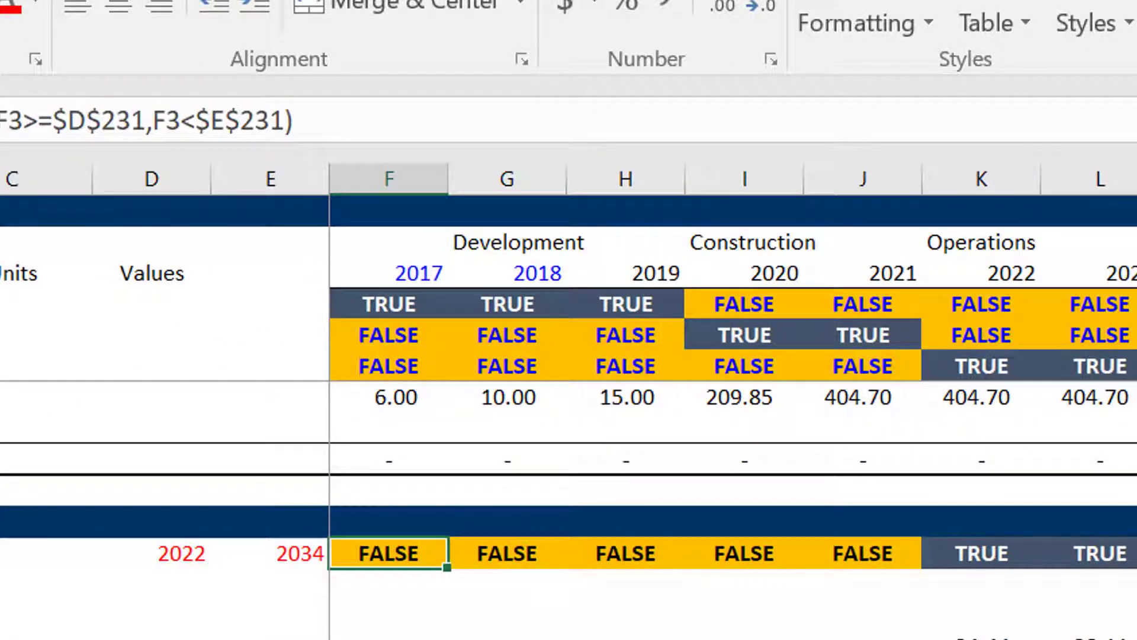
key("Up")
key("Up")
key("Up")
key("Up")
key("Down")
key("Down")
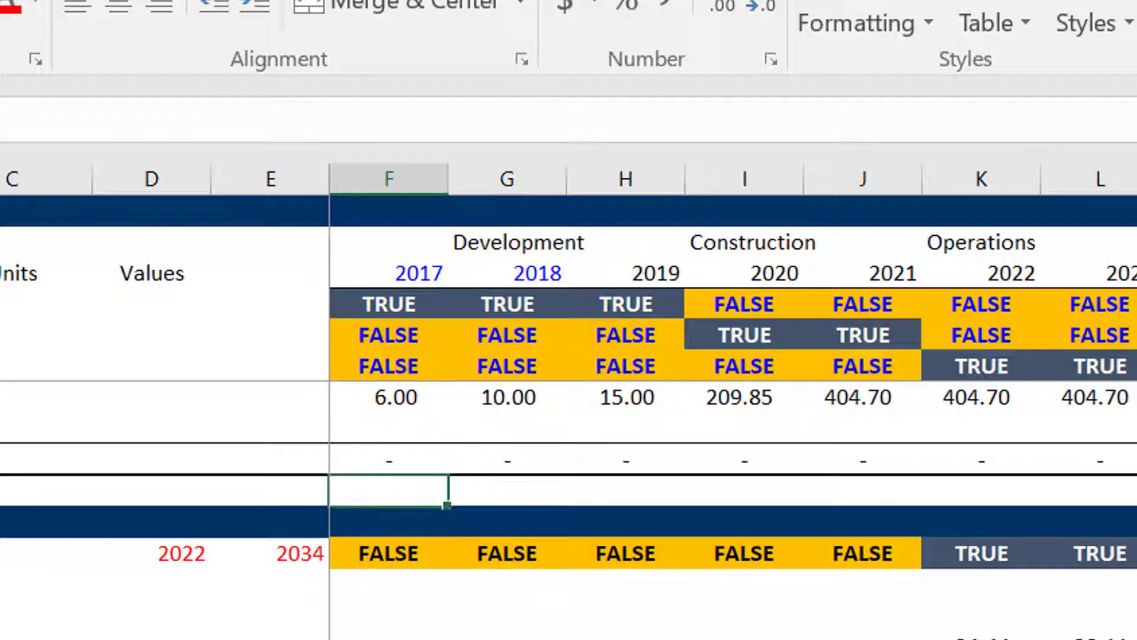
key("Down")
key("Down")
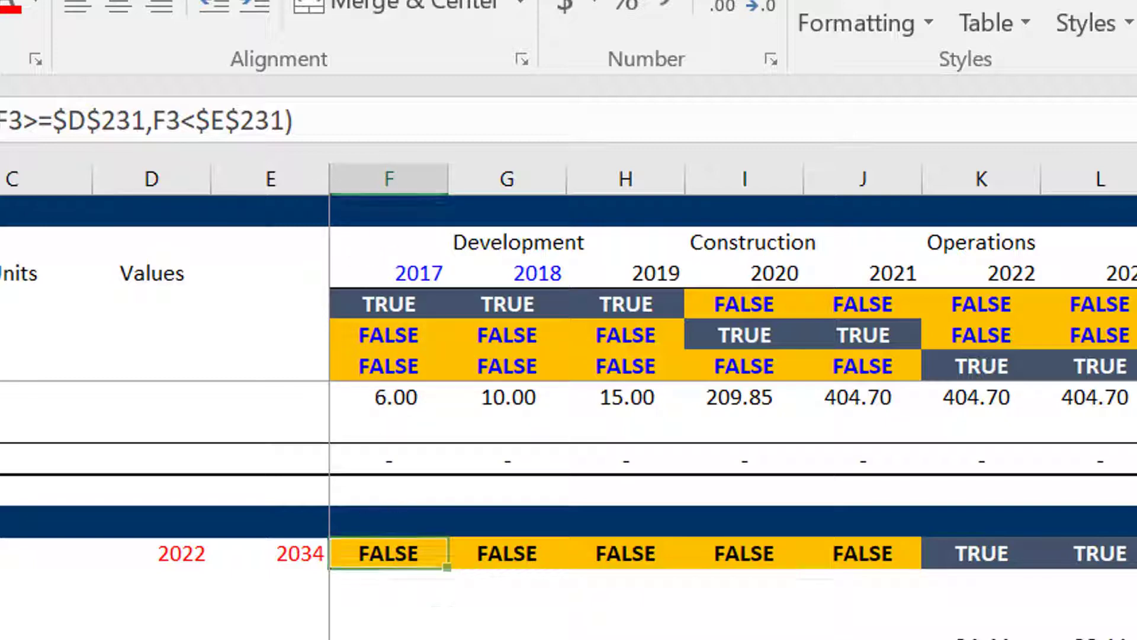
Switch to the Assumptions sheet and review the Timing inputs around Financial Close.
key("ctrl+Page_Up")
scroll(569, 423, "down", 1)
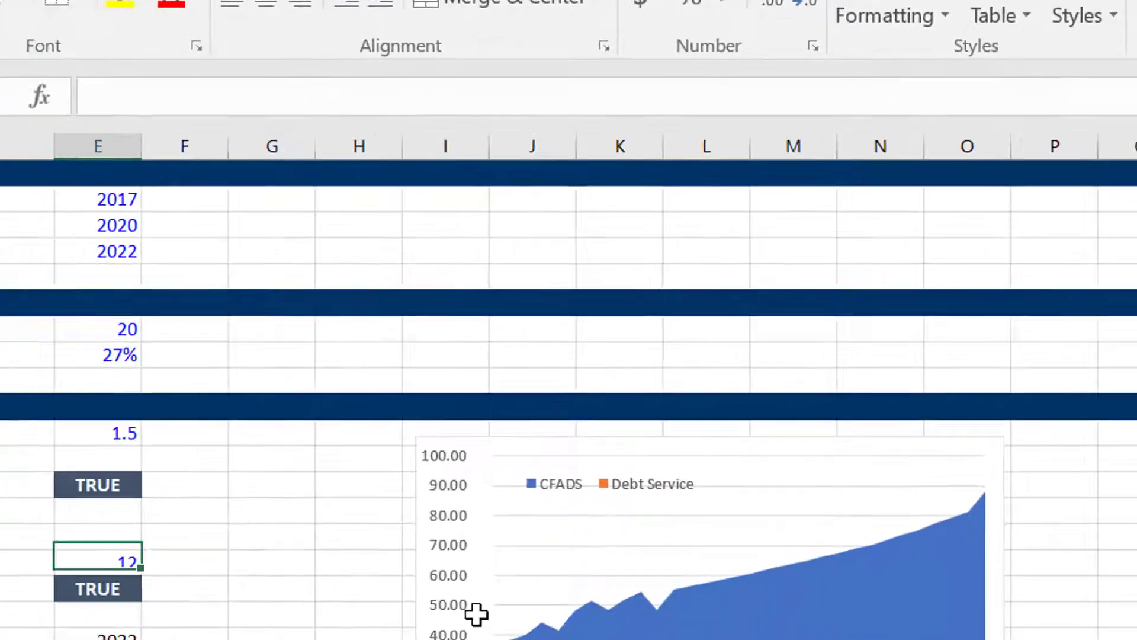
key("Up")
key("Up")
key("Up")
key("Up")
key("Up")
key("Up")
key("Up")
key("Up")
key("Up")
key("Up")
key("Up")
key("Up")
key("Up")
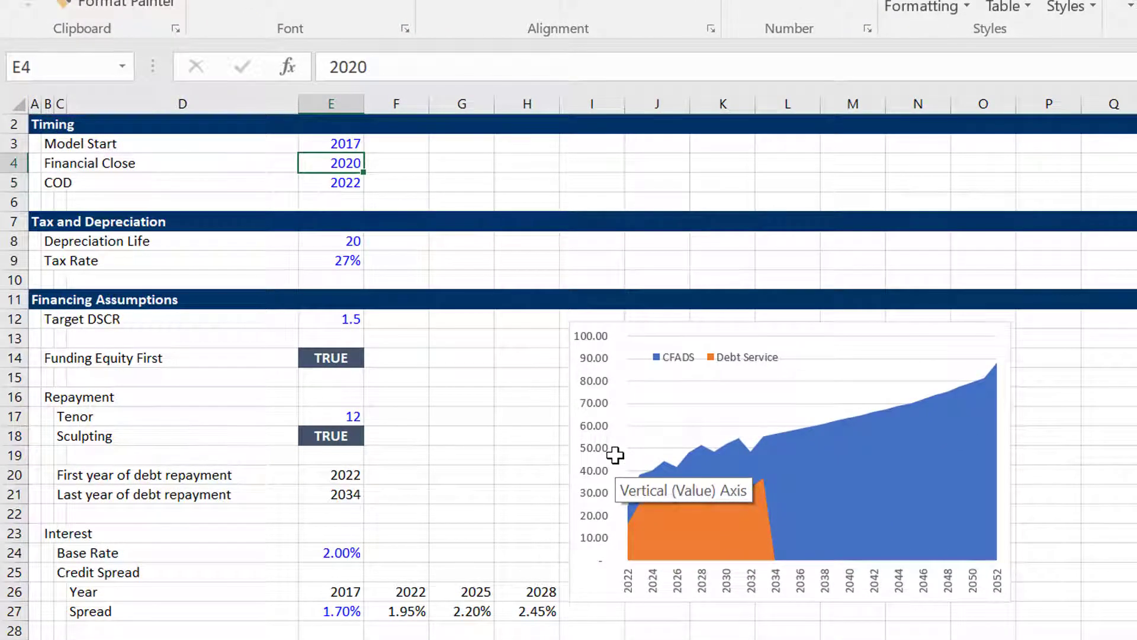
Look through the Financing Assumptions and inspect the First year of debt repayment formula without changing it.
key("Down")
key("Down")
key("Down")
key("Down")
key("Down")
key("Down")
key("Down")
key("Down")
key("Down")
key("Down")
key("Down")
key("Down")
key("Down")
key("Down")
key("Down")
key("Down")
key("Down")
key("Down")
key("Down")
key("Down")
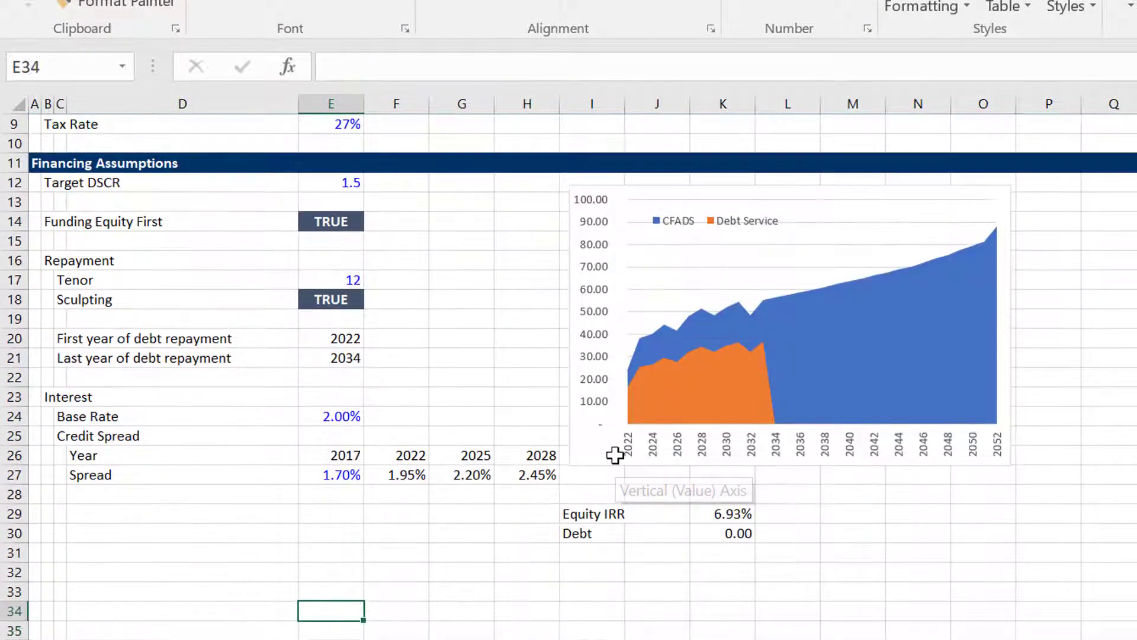
key("Up")
key("Up")
key("Up")
key("Up")
key("Up")
key("Up")
key("Up")
key("Up")
key("Up")
key("Up")
key("Up")
key("Up")
key("Up")
key("Up")
key("F2")
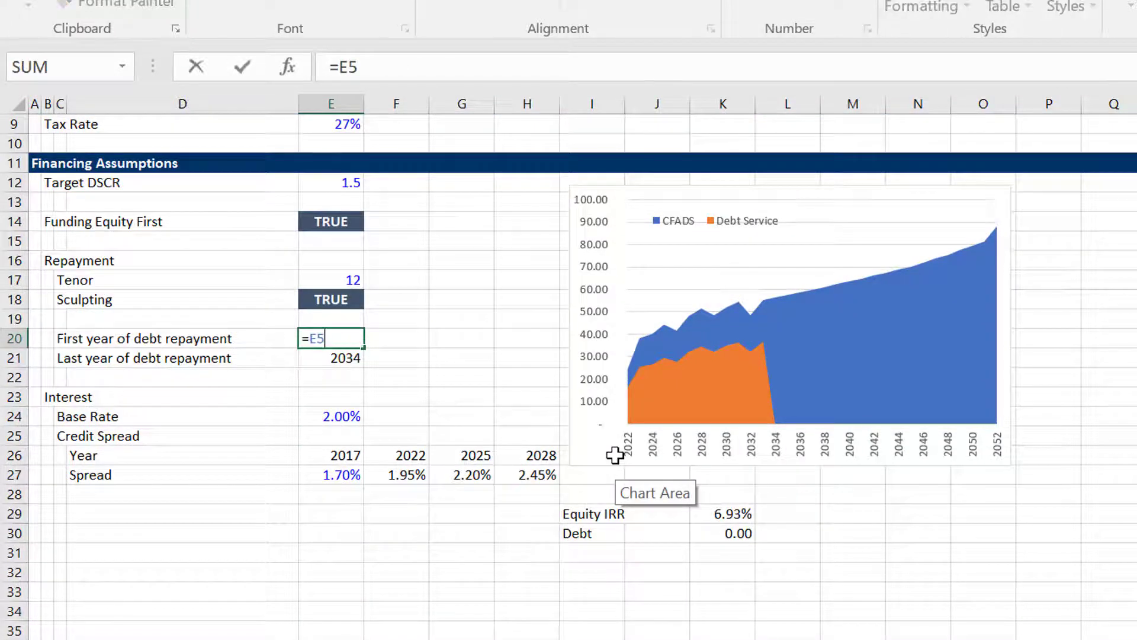
key("Escape")
Inspect the cell references in the Last year of debt repayment formula.
key("Down")
type("=E20+E17")
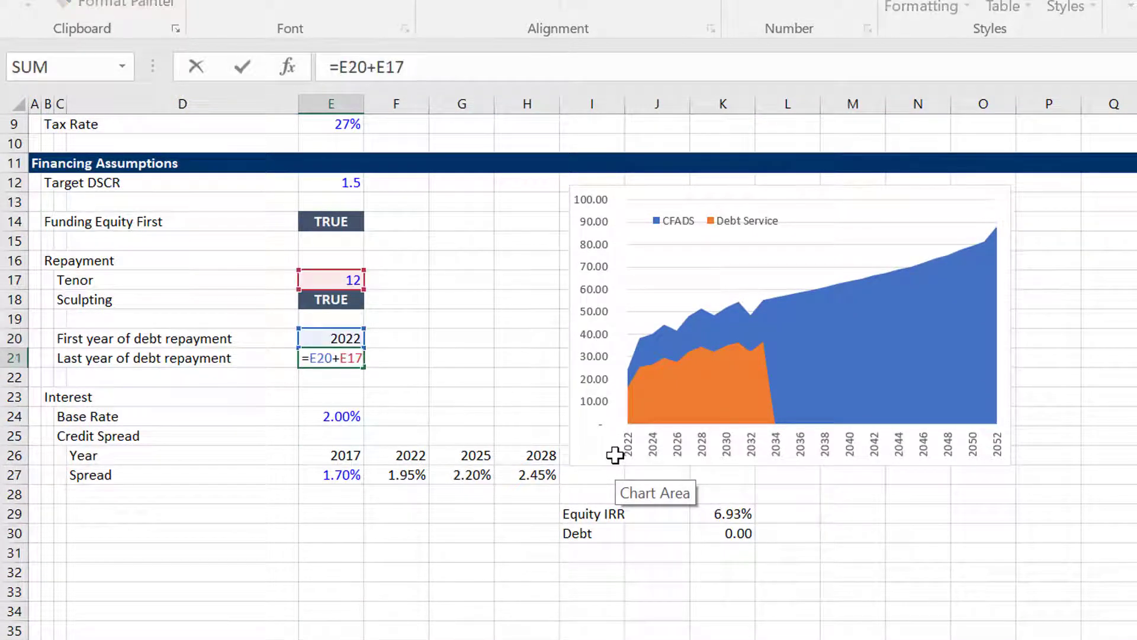
key("Return")
key("Up")
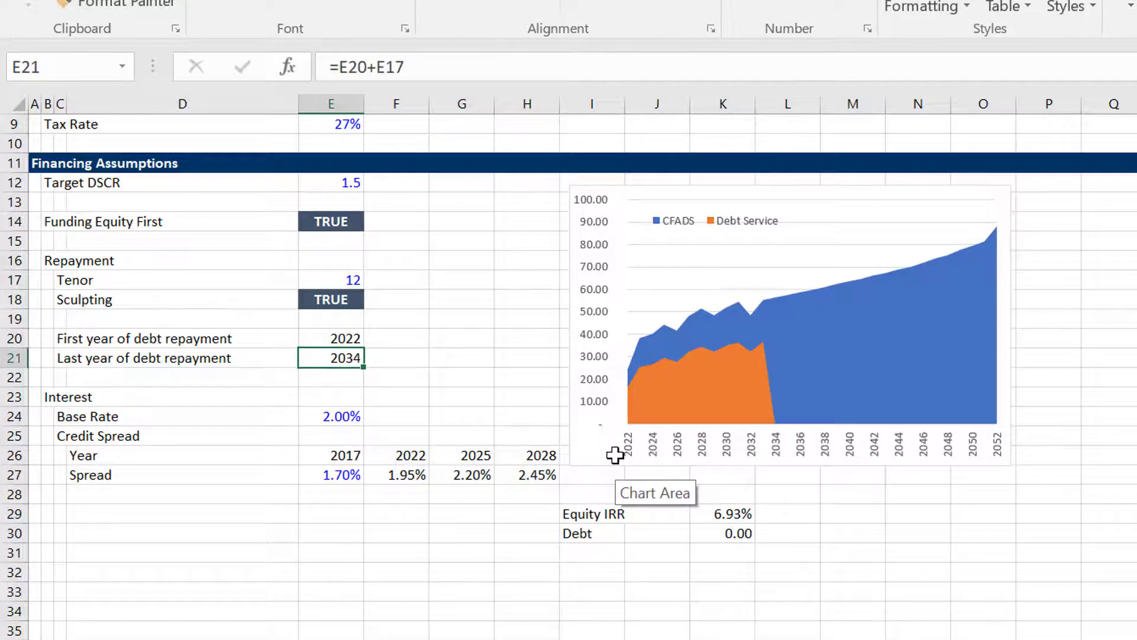
Return to the model sheet and check the end-year link in the Debt Repayment Switch row.
key("ctrl+Page_Down")
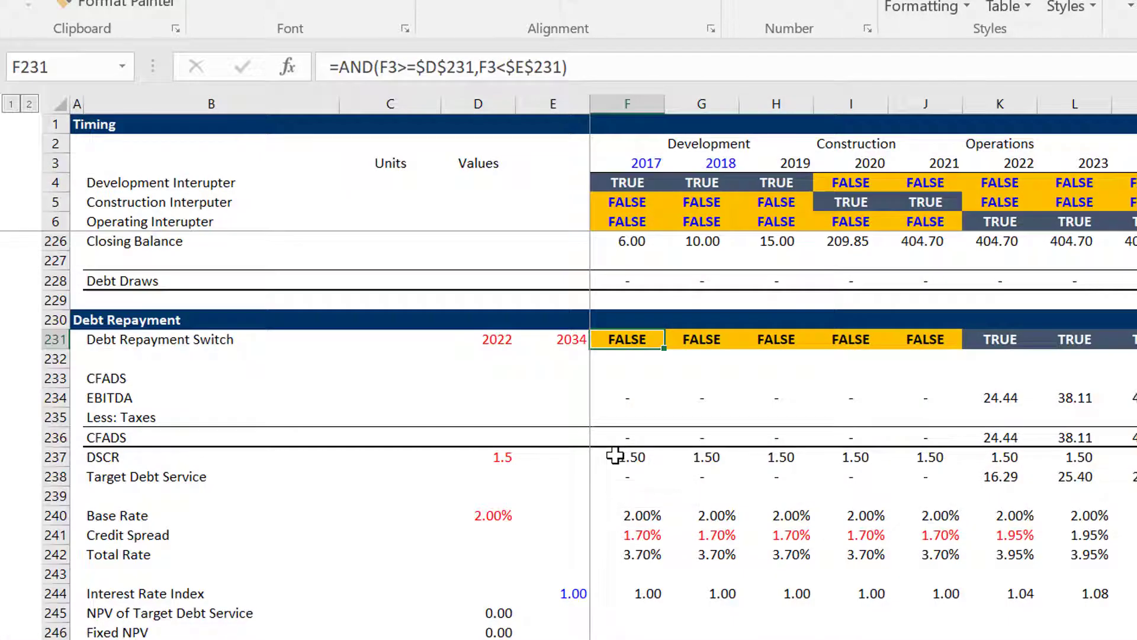
key("Left")
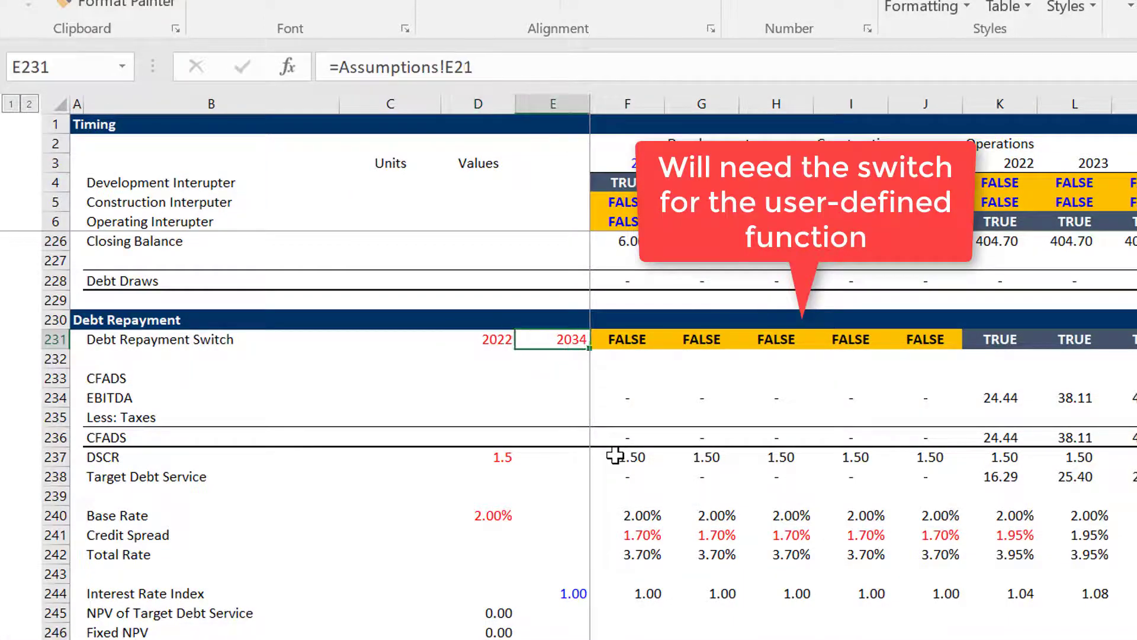
key("Right")
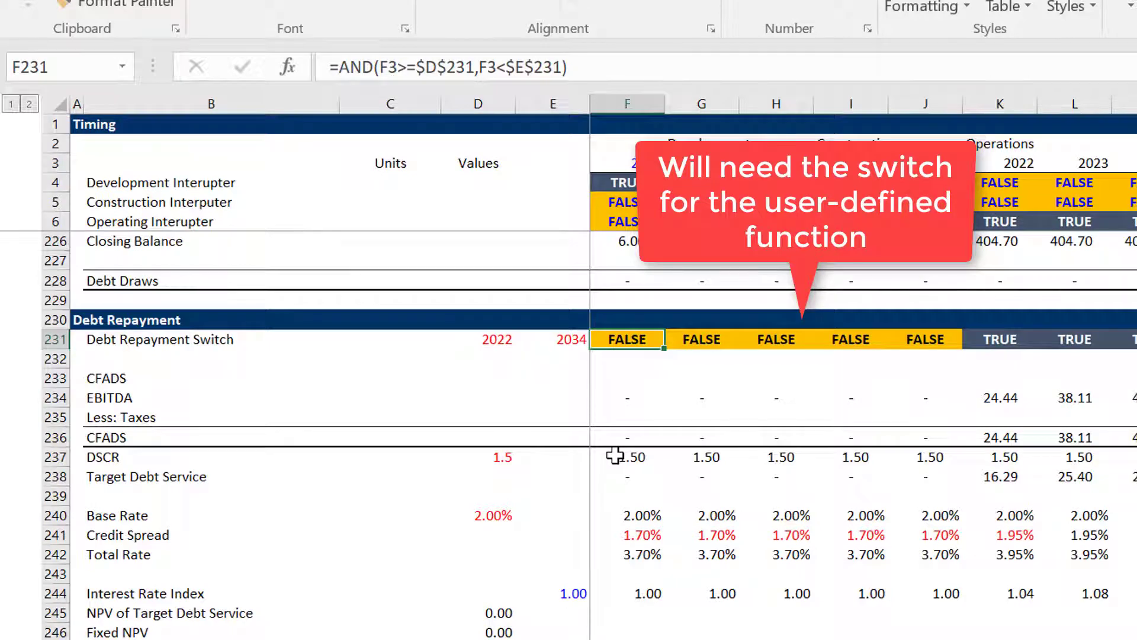
Inspect how the 2017 Target Debt Service formula combines CFADS, DSCR and the repayment switch.
key("Down")
key("Down")
key("Down")
key("Down")
key("Down")
key("Down")
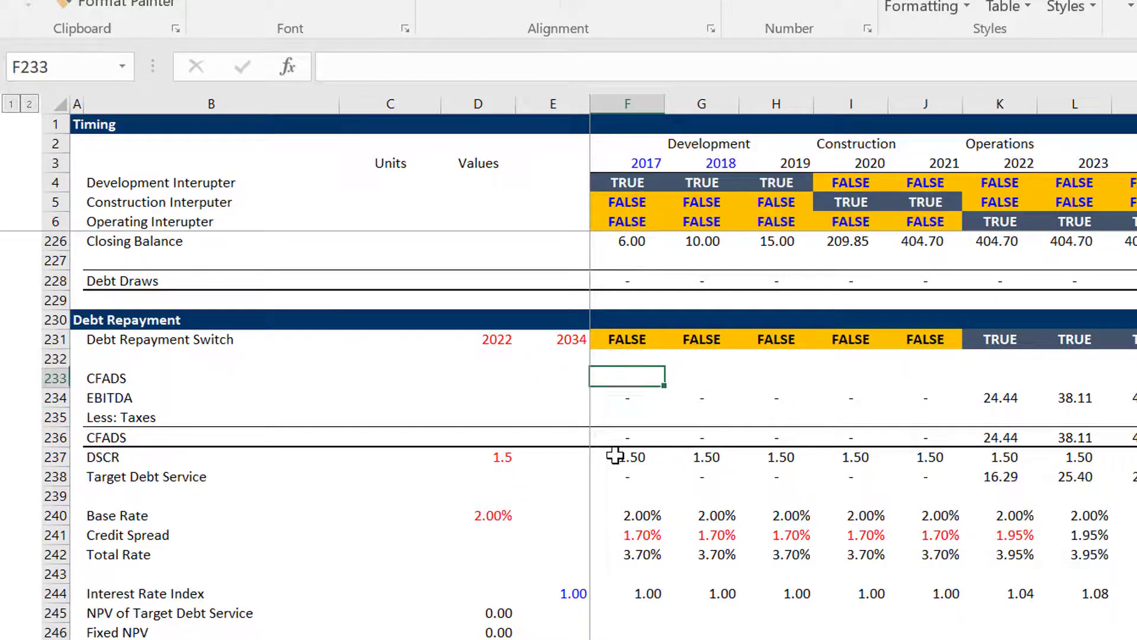
key("F2")
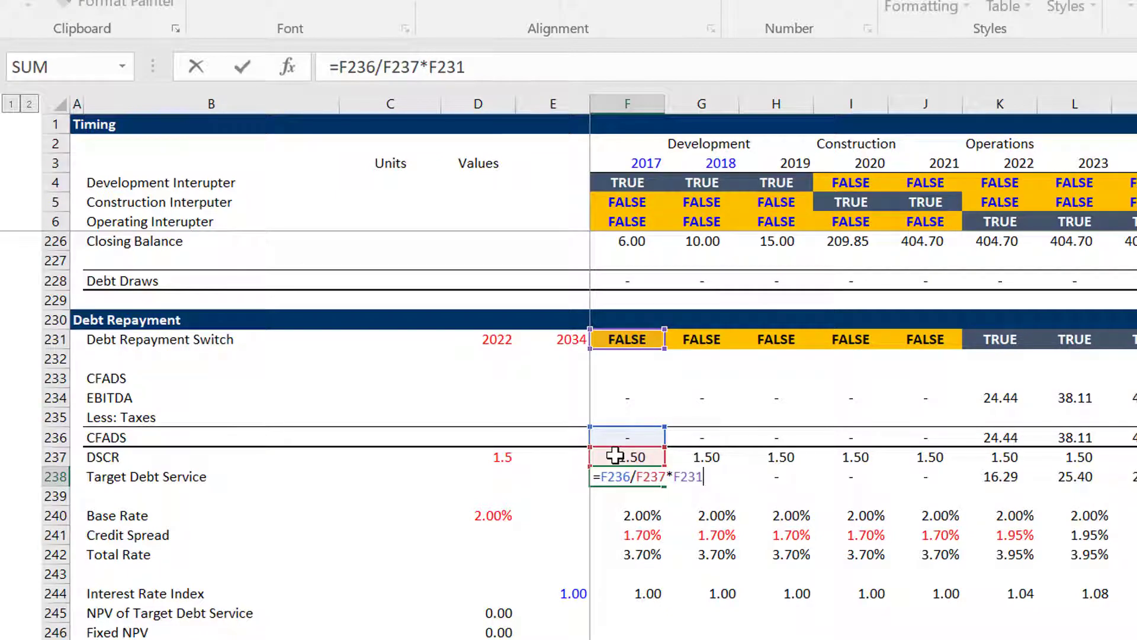
key("Return")
Check the 2017 Base Rate and Total Rate formulas.
key("Down")
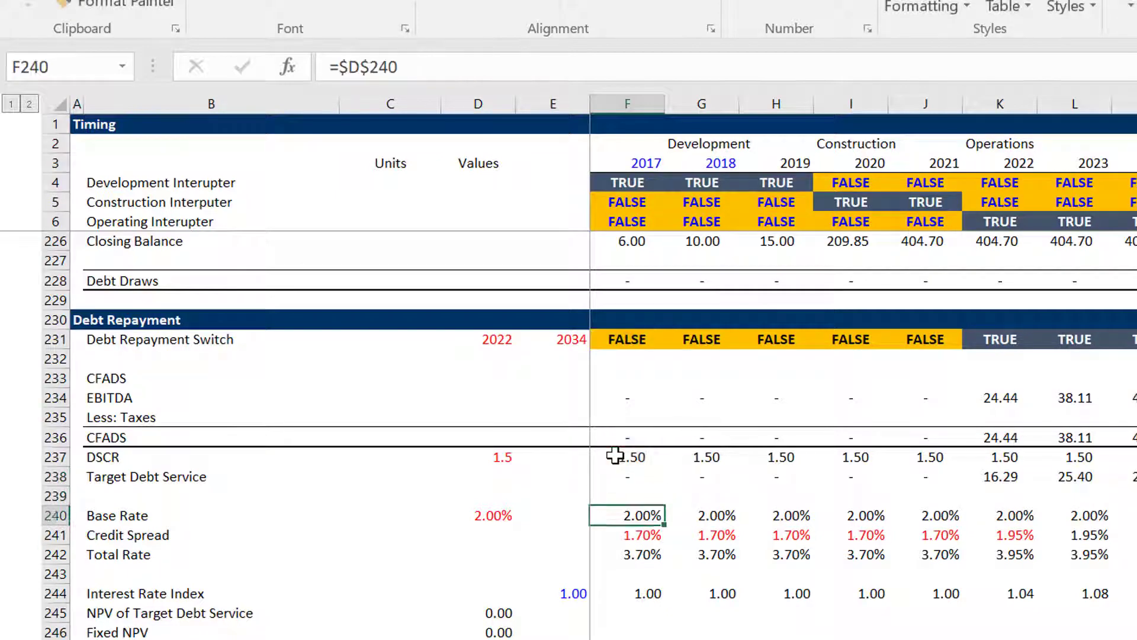
key("Down")
key("Down")
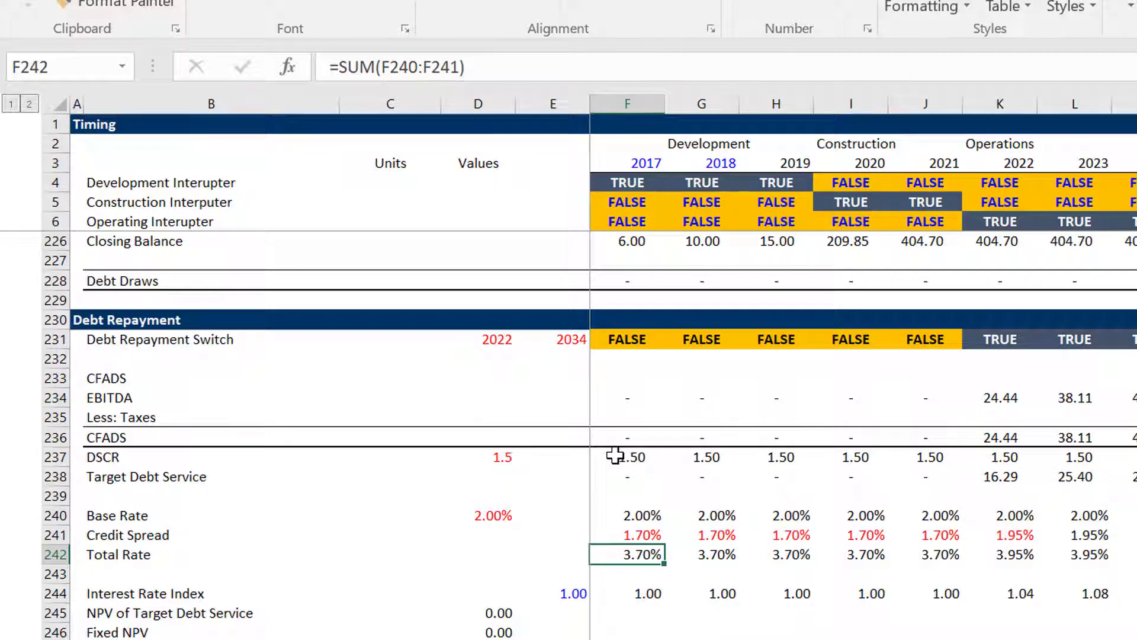
Inspect the 2017 Credit Spread LOOKUP formula that refers to the Assumptions sheet, leaving it as it is.
key("Right")
key("Up")
key("Left")
key("F2")
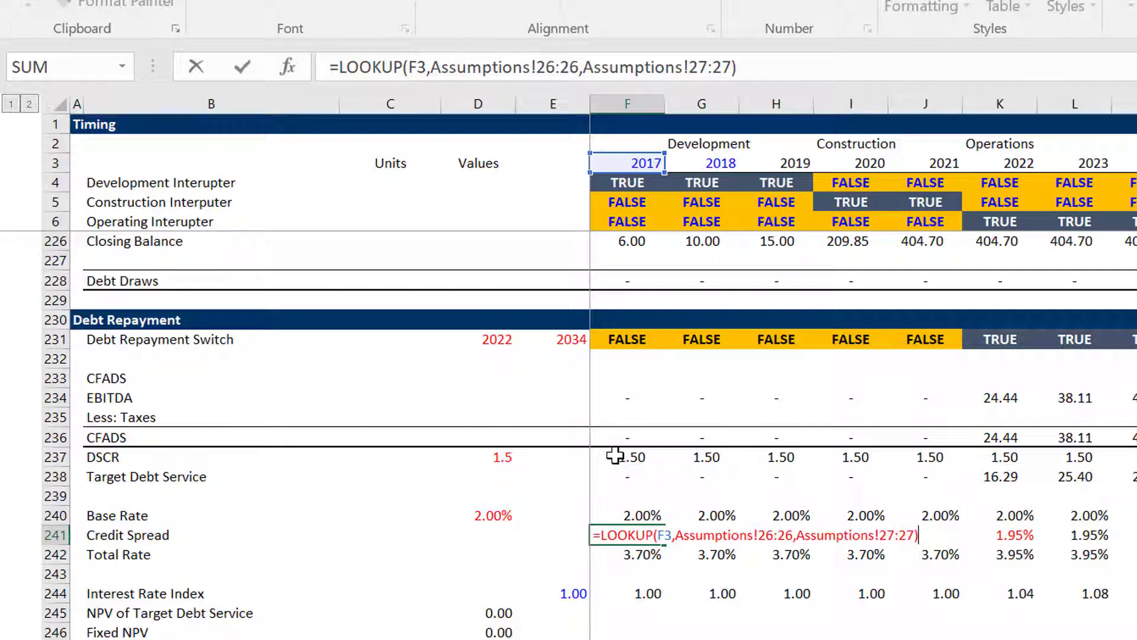
key("Return")
key("Right")
key("Up")
key("Left")
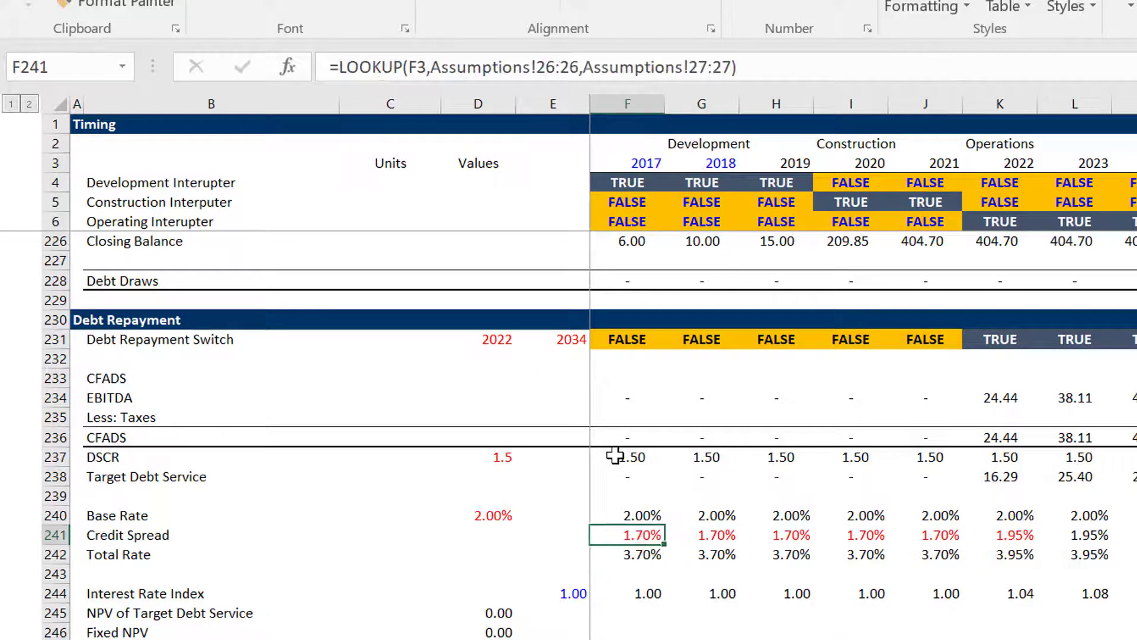
key("Left")
key("Right")
Inspect the SUM range in the 2017 Total Rate formula without changing it.
key("Down")
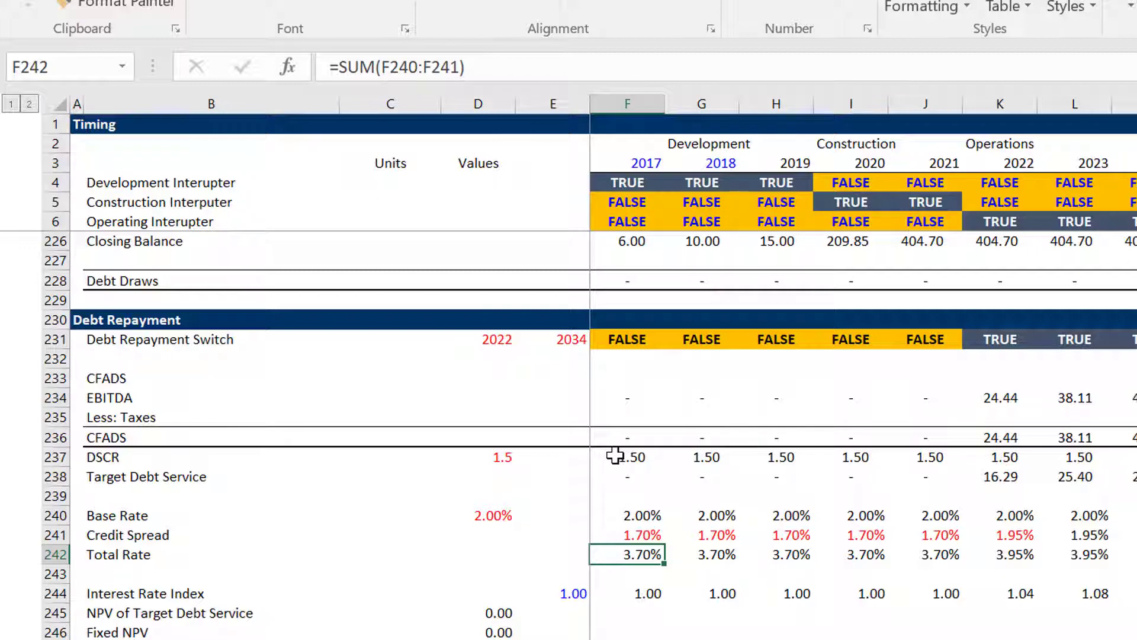
key("F2")
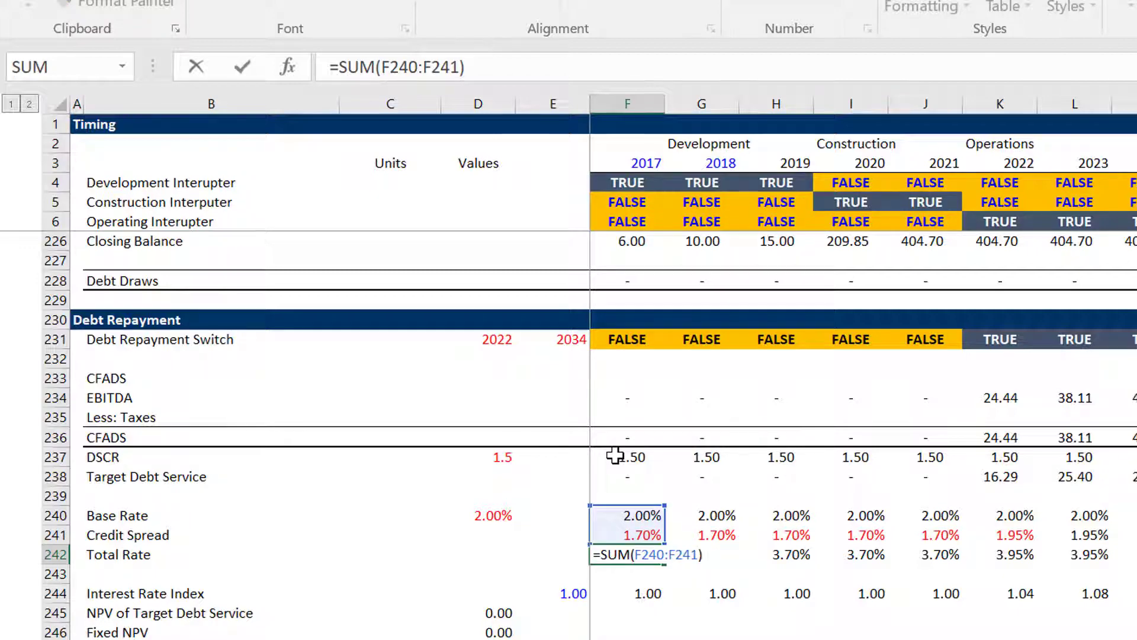
key("Return")
key("Up")
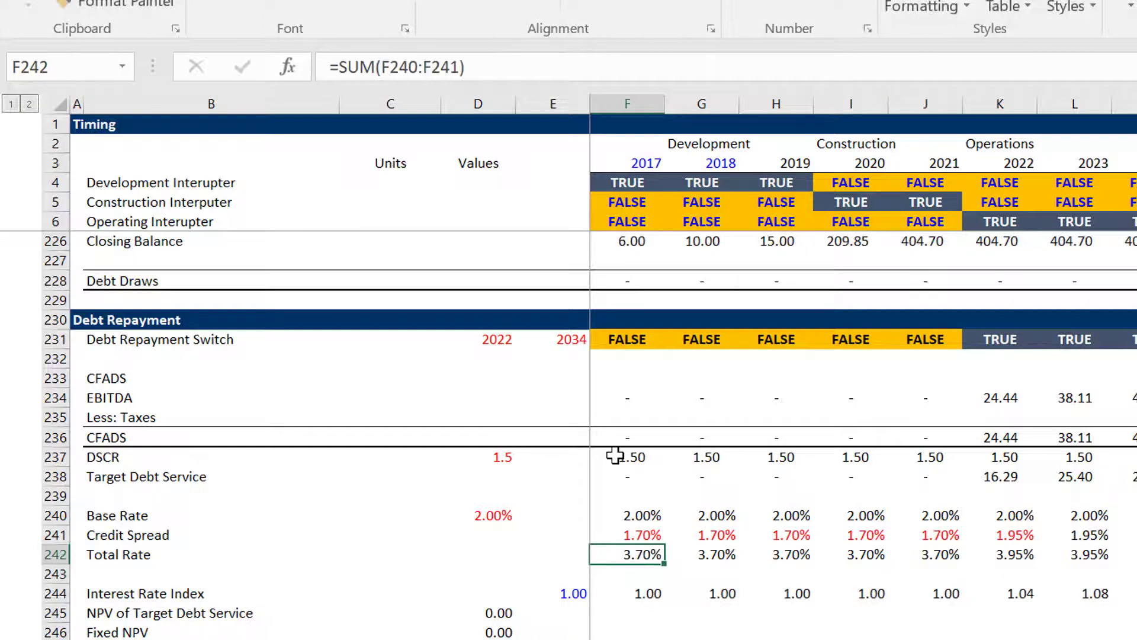
key("Right")
key("Left")
key("Left")
key("Right")
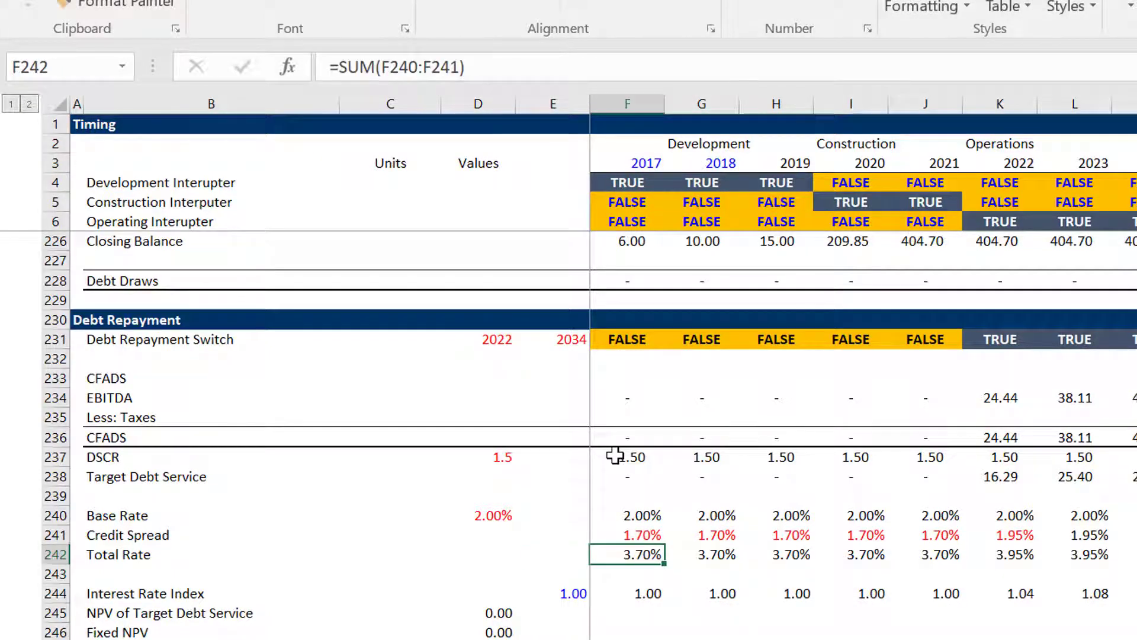
Go to the 2022 cell of the Interest Rate Index row and check its formula.
key("Down")
key("Down")
key("Right")
key("Right")
key("Right")
key("Right")
key("Right")
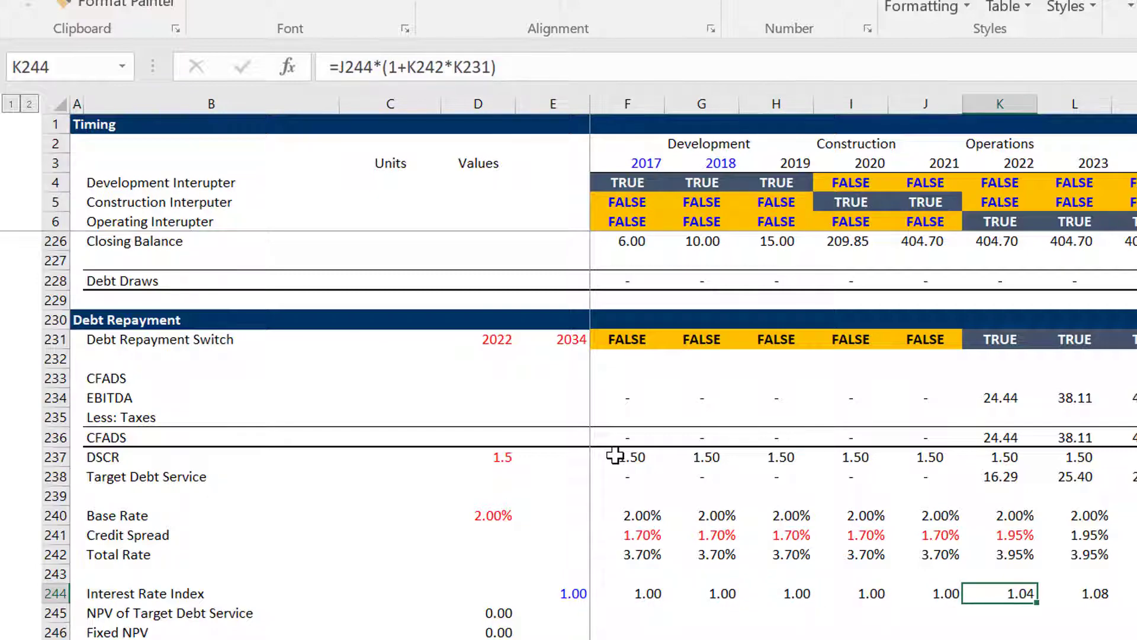
Check the 2022 Target Debt Service and Total Rate formulas.
key("Up")
key("Up")
key("Up")
key("Up")
key("Up")
key("Up")
key("Up")
key("Up")
key("Down")
key("Down")
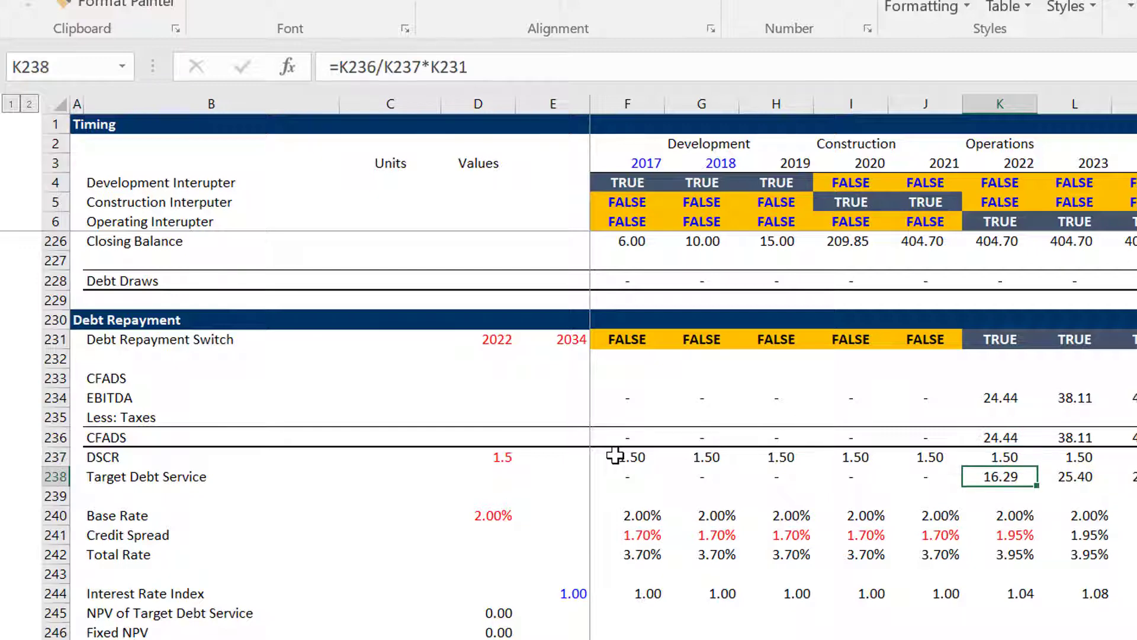
key("Down")
key("Down")
key("Down")
key("Down")
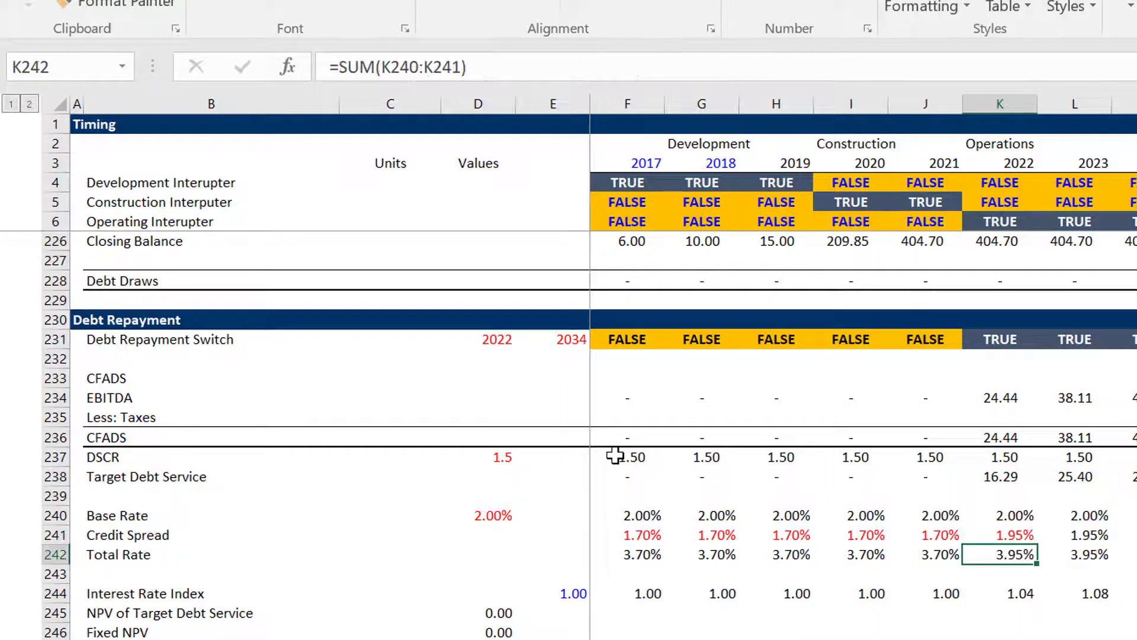
Inspect the cell references in the 2022 Interest Rate Index formula, leaving it unchanged.
key("Down")
key("Down")
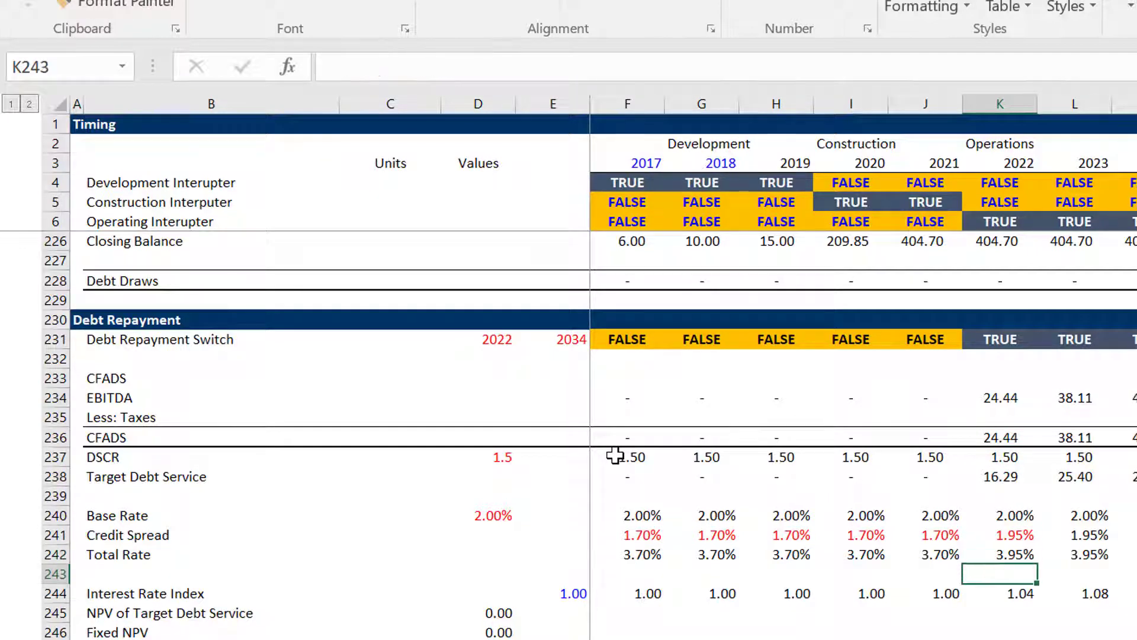
key("F2")
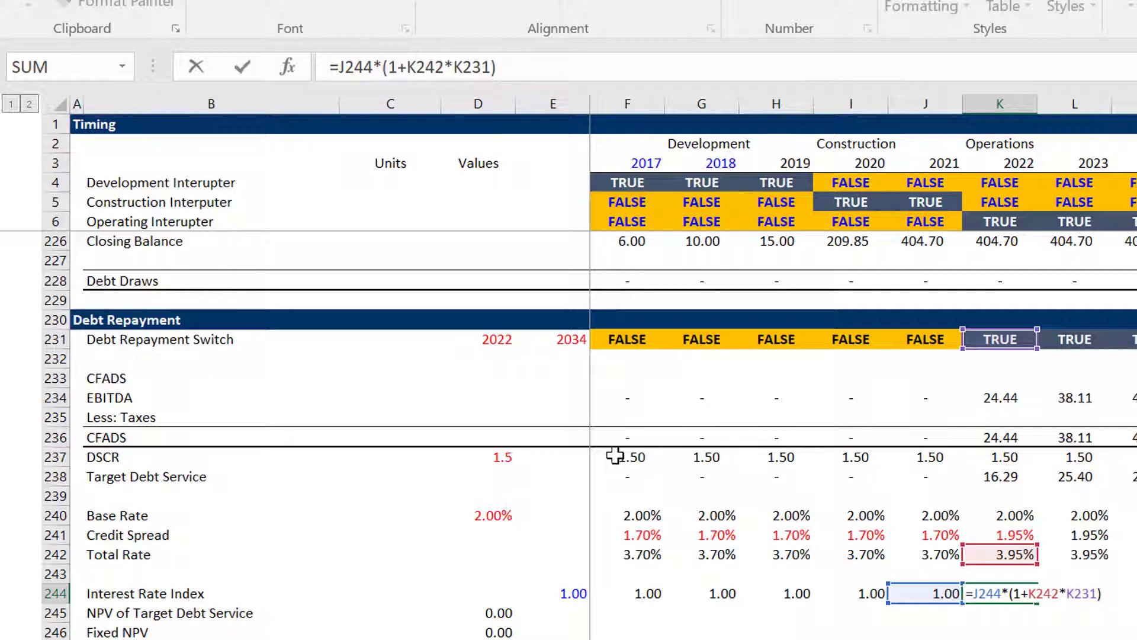
key("Return")
key("Up")
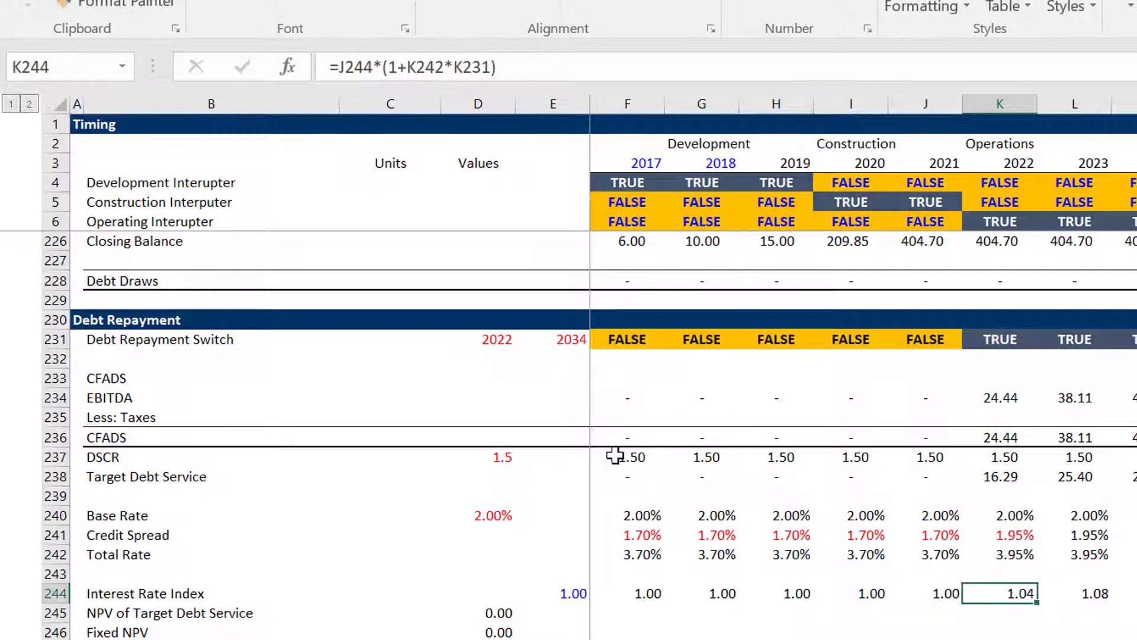
key("Left")
key("Down")
key("Down")
key("Down")
key("Down")
key("Up")
key("Up")
key("Up")
key("Up")
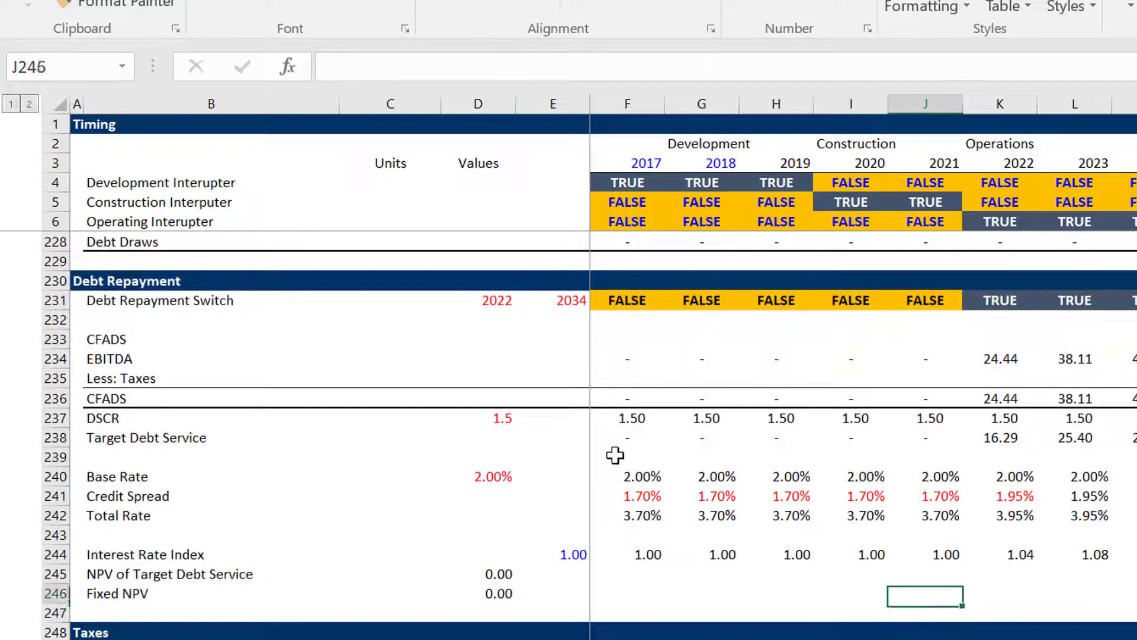
Start a SUMPRODUCT formula in the Values cell of NPV of Target Debt Service, D245.
key("Left")
key("Left")
key("Left")
key("Left")
key("Left")
key("Left")
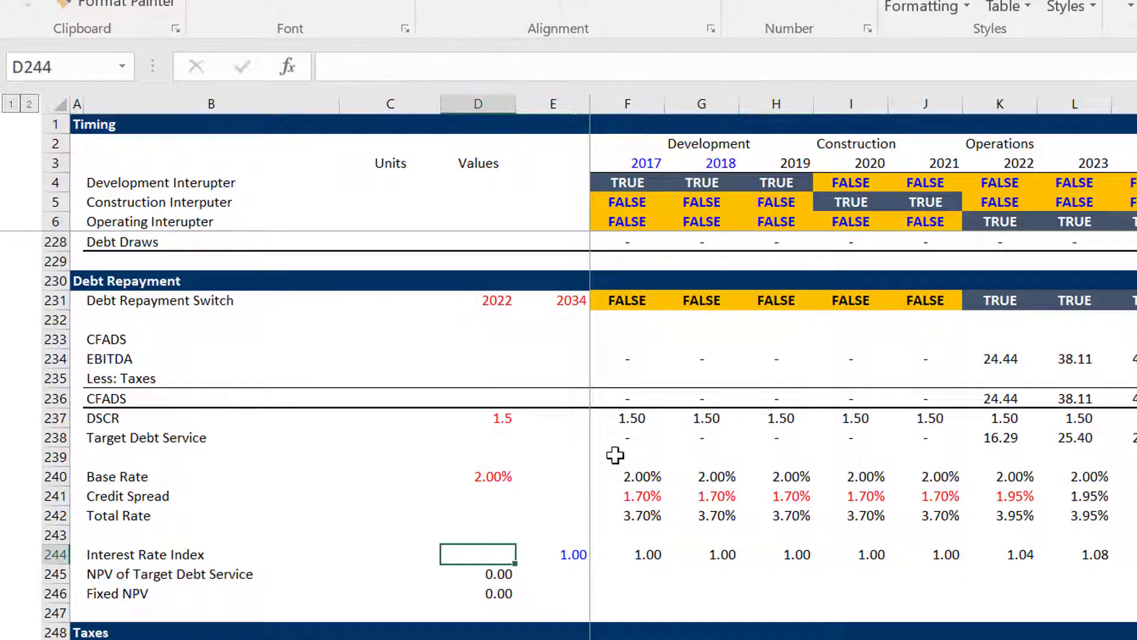
key("Down")
key("F2")
key("Escape")
type("=sum")
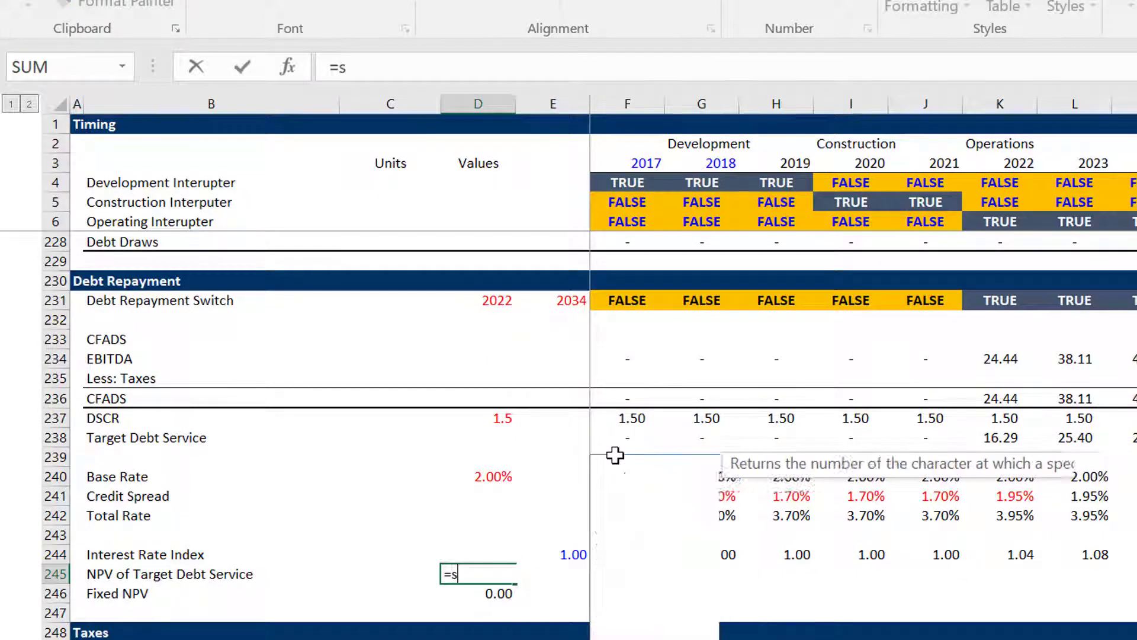
key("Down")
key("Down")
key("Down")
key("Tab")
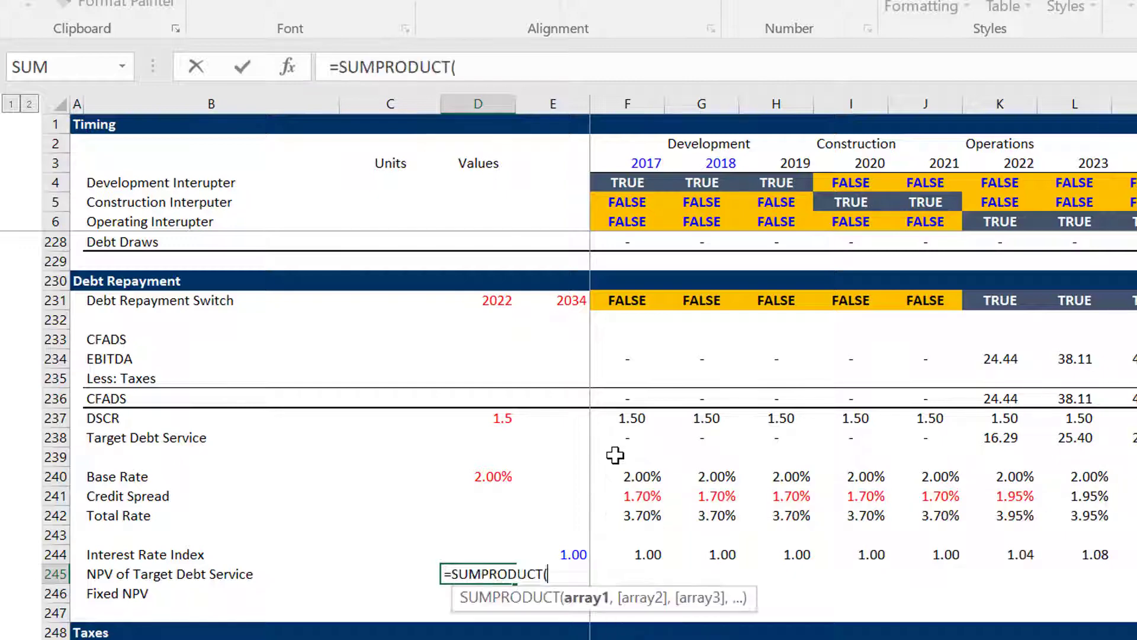
Pick the Target Debt Service row, F238:AO238, for the first SUMPRODUCT array.
key("Up")
key("Up")
key("Up")
key("Up")
key("Up")
key("Up")
key("Right")
key("Right")
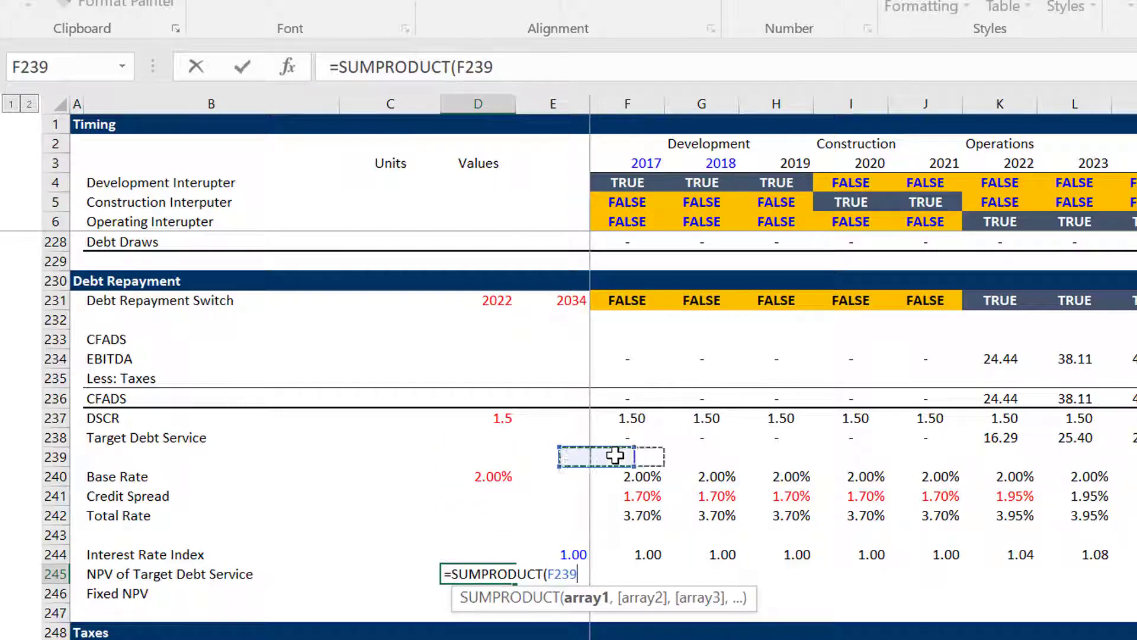
key("Up")
key("ctrl+shift+Right")
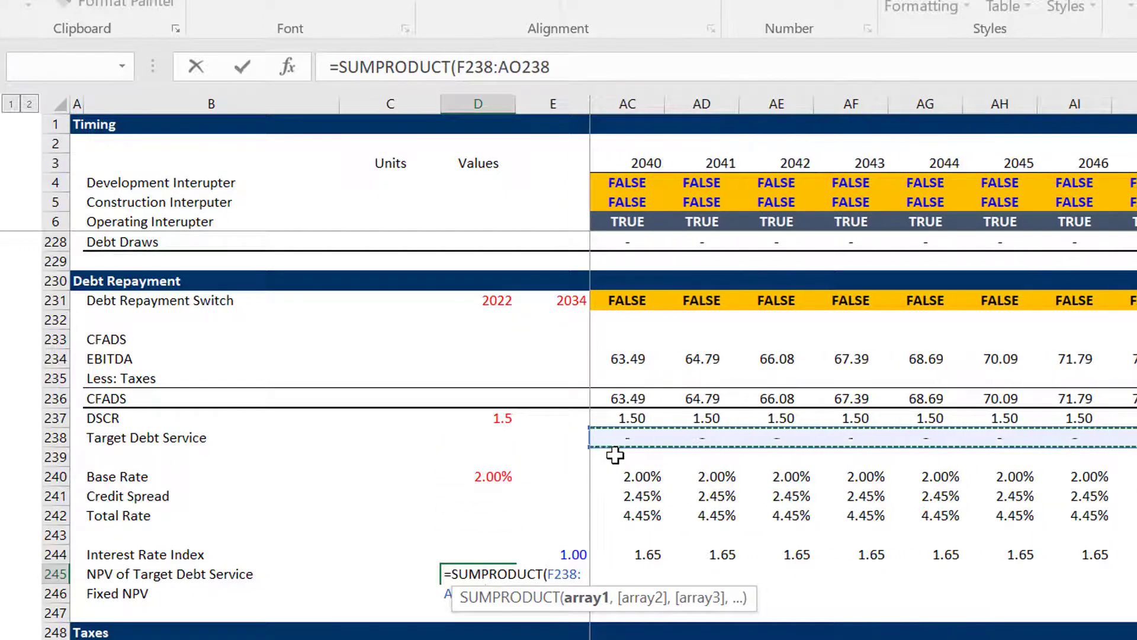
Divide the Target Debt Service array by the Interest Rate Index row, F244:AO244, and complete the SUMPRODUCT formula in D245.
type("/")
key("Right")
key("Right")
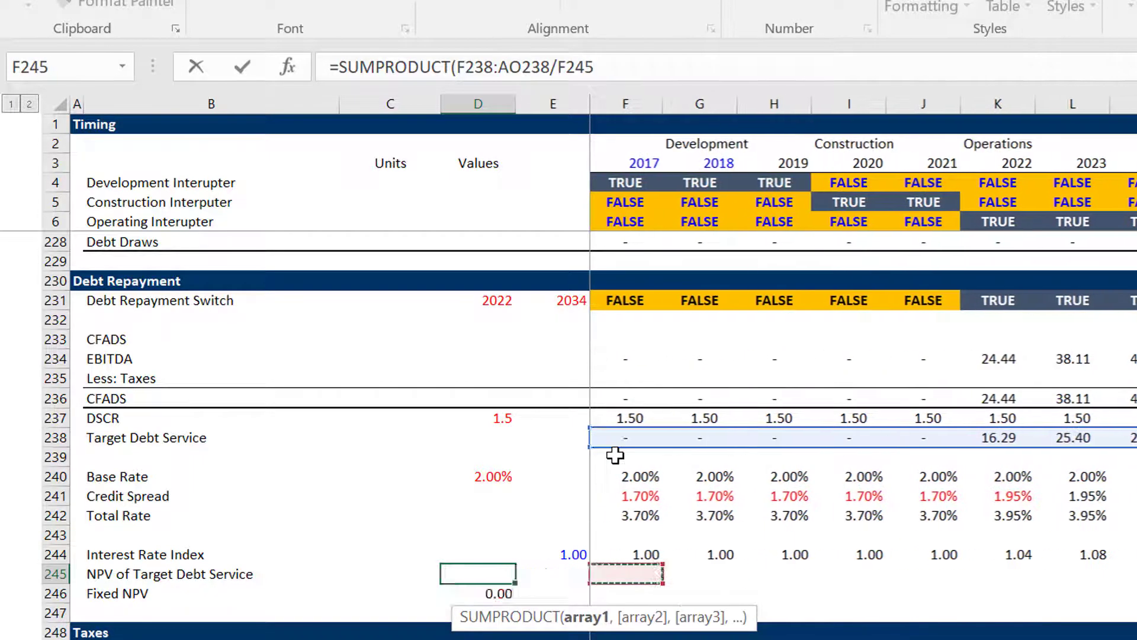
key("Up")
key("Right")
key("Left")
key("Left")
key("Right")
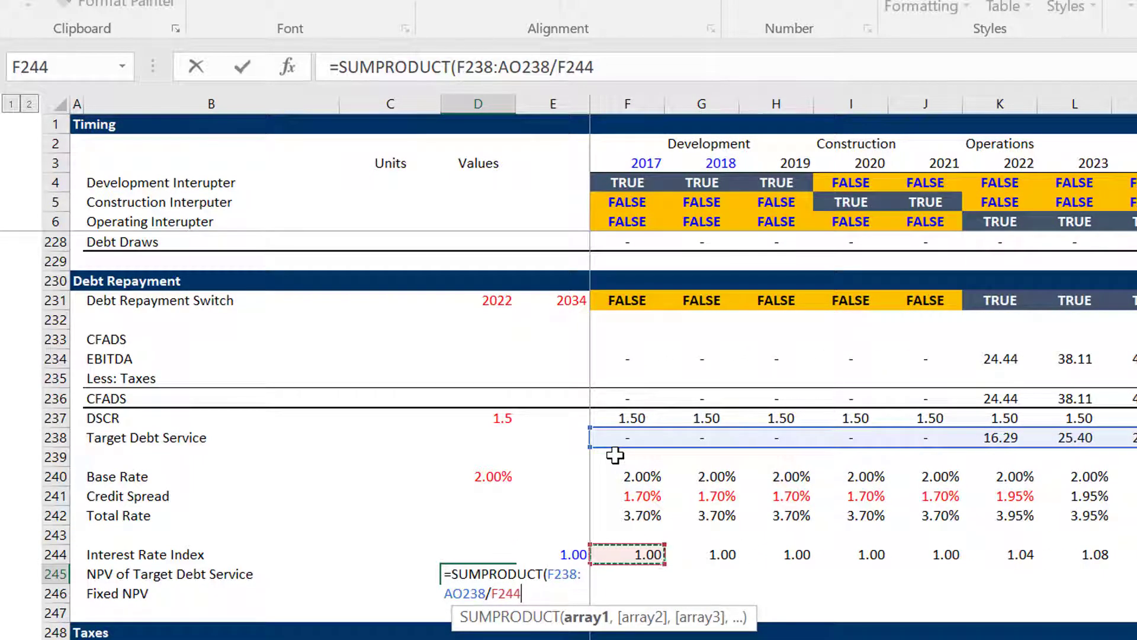
key("ctrl+shift+Right")
key("ctrl+Return")
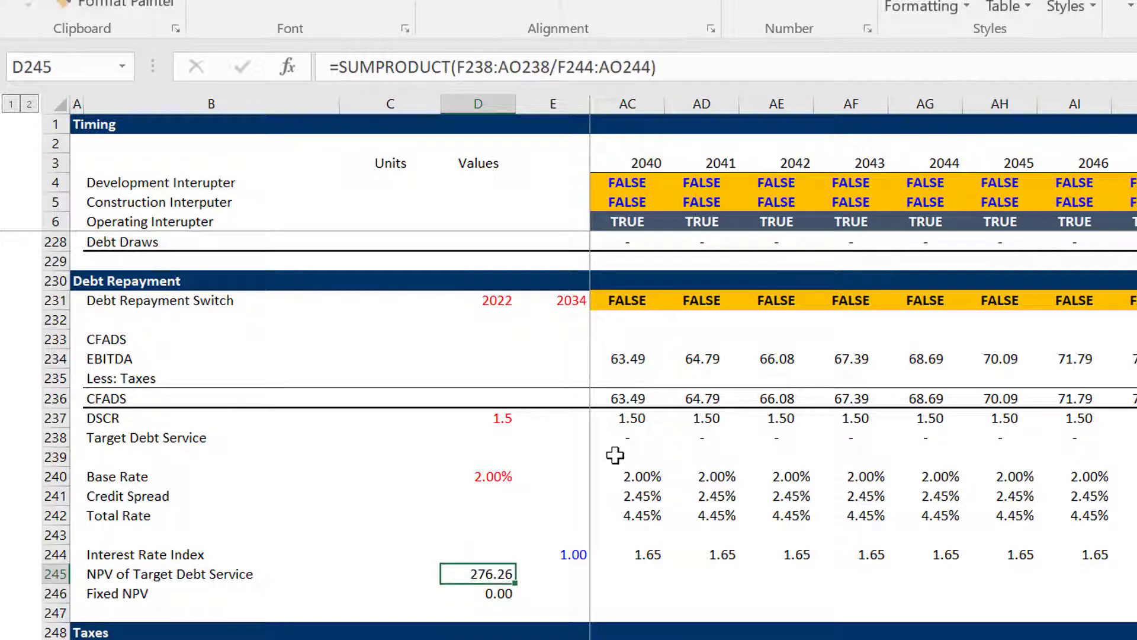
Look through the Taxes section, from Depreciation Expense down to Income Taxes Paid.
key("Left")
key("Right")
key("Down")
key("Down")
key("Down")
key("Down")
key("Down")
key("Down")
key("Down")
key("Down")
key("Down")
key("Down")
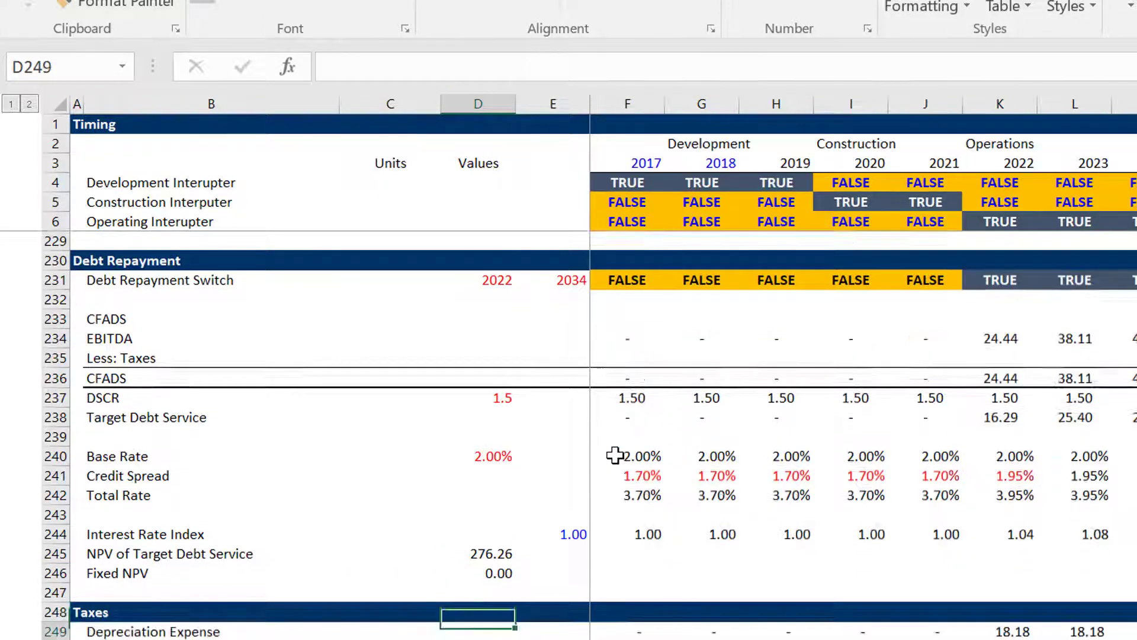
key("Down")
key("Down")
key("Down")
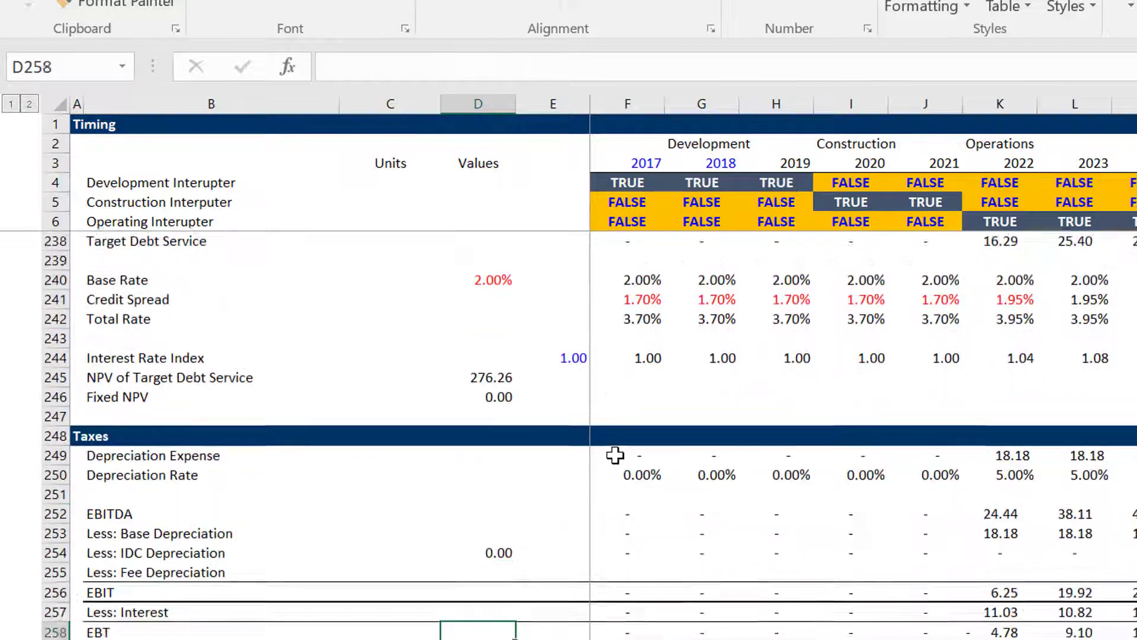
key("Up")
key("Up")
key("Up")
key("Up")
key("Right")
key("Right")
key("Up")
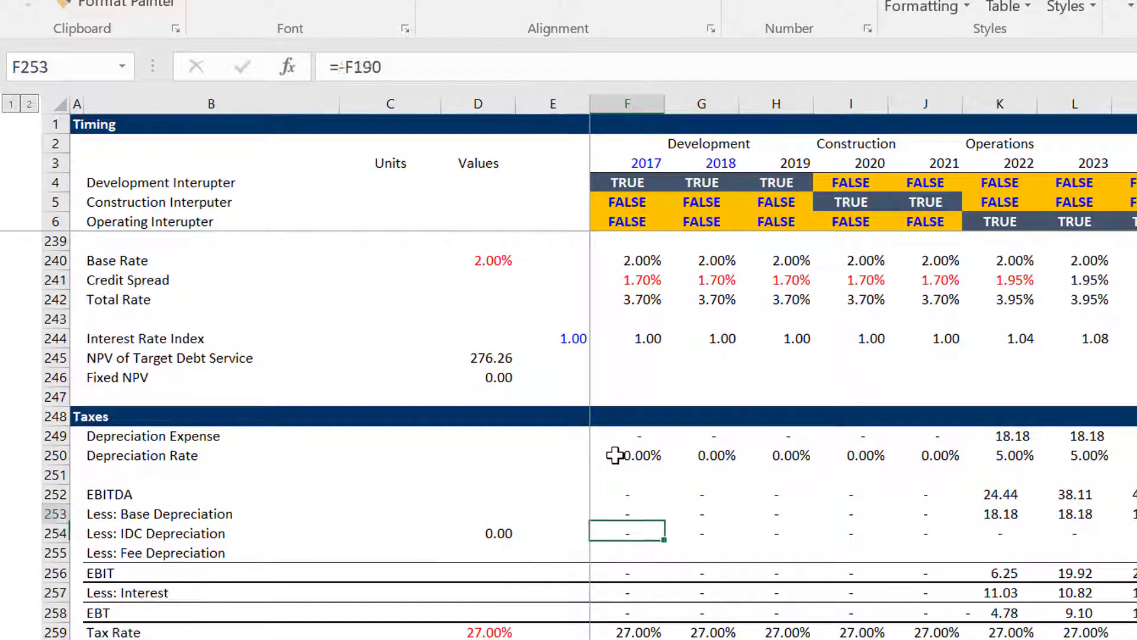
key("Up")
key("Down")
key("Down")
key("Down")
key("Down")
key("Down")
key("Down")
key("Down")
key("Down")
key("Down")
key("Down")
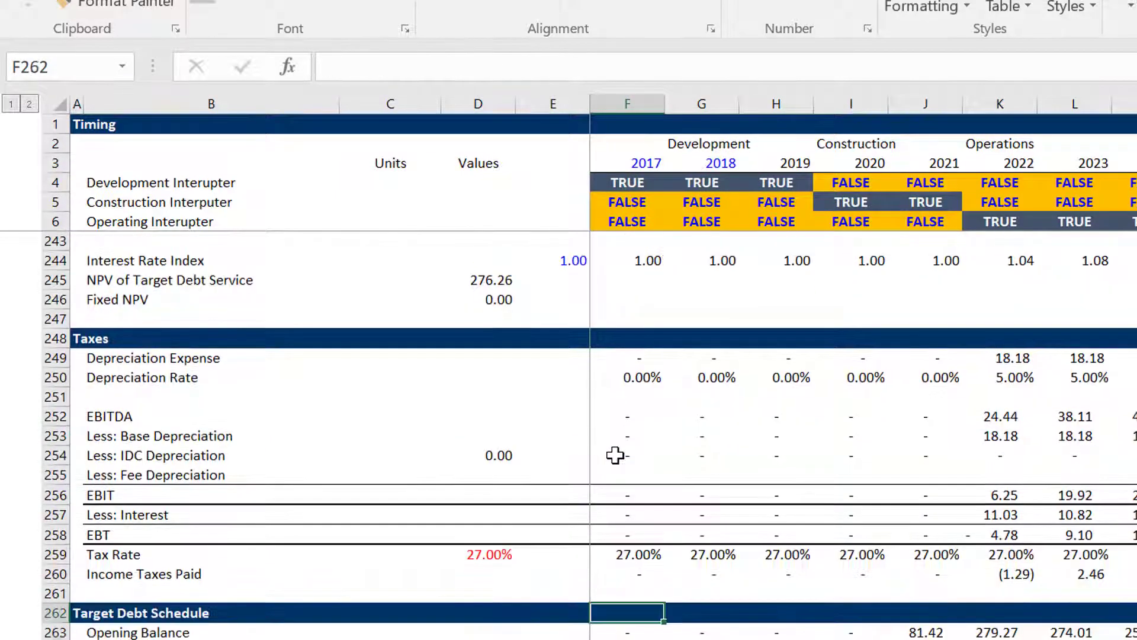
key("Up")
key("Up")
key("Up")
key("Up")
key("Up")
key("Up")
key("Up")
key("Up")
key("Up")
key("Up")
key("Up")
key("Up")
key("Up")
key("Down")
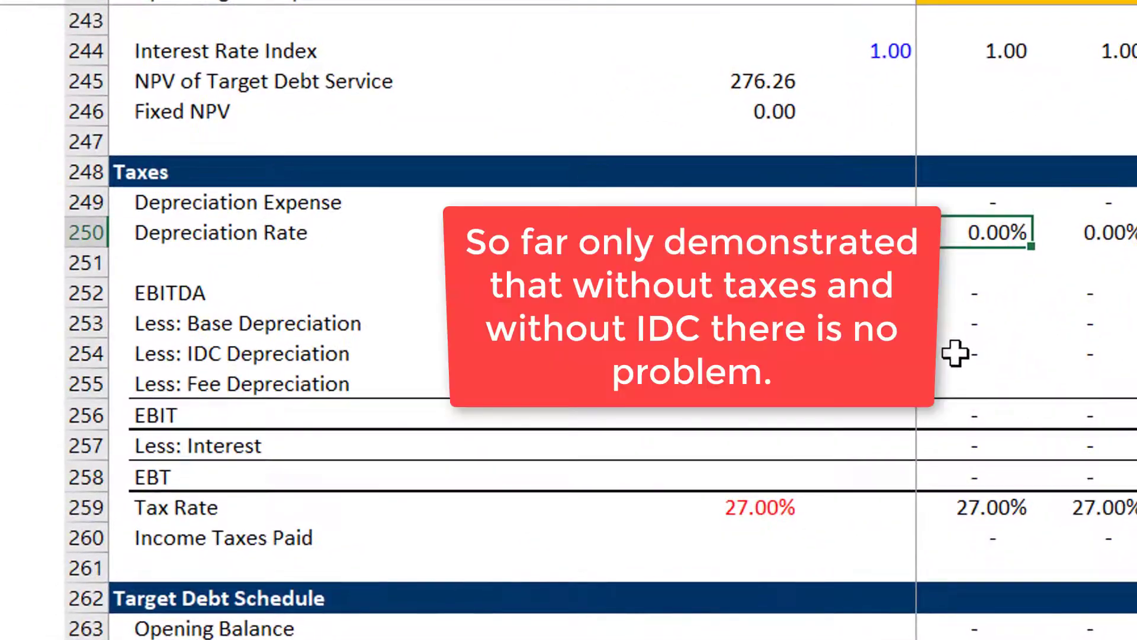
Review the Target Debt Schedule and Equity Cash Flow sections down to the Equity IRR.
key("Down")
key("Down")
key("Down")
key("Down")
key("Down")
key("Down")
key("Down")
key("Down")
key("Down")
key("Down")
key("Down")
key("Down")
key("Down")
key("Down")
key("Down")
key("Down")
key("Down")
key("Down")
key("Down")
key("Down")
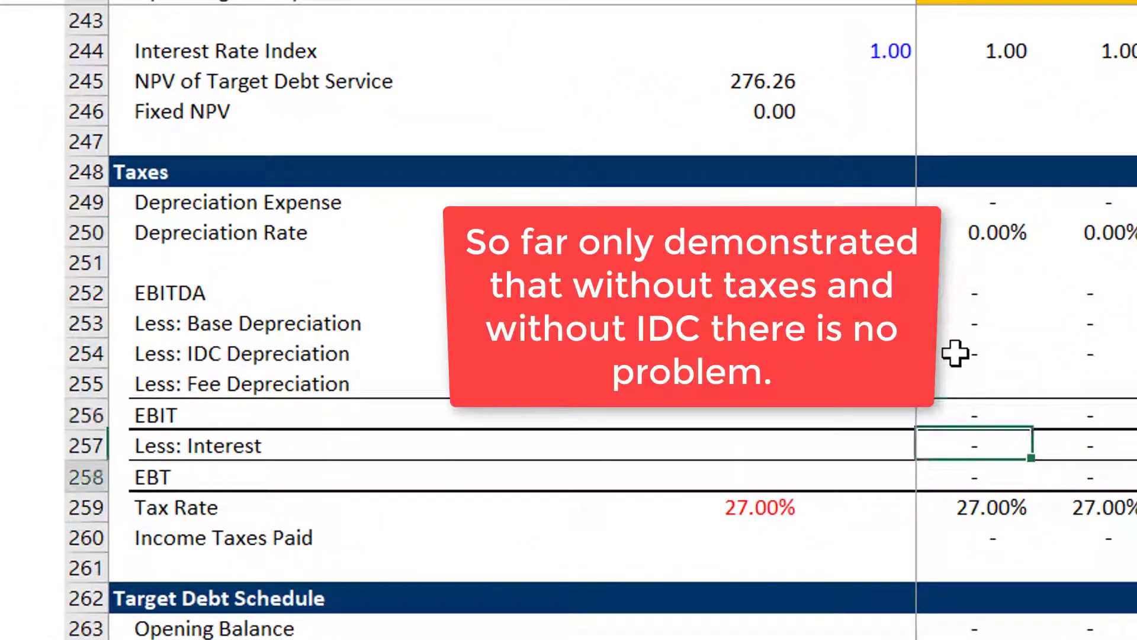
key("Down")
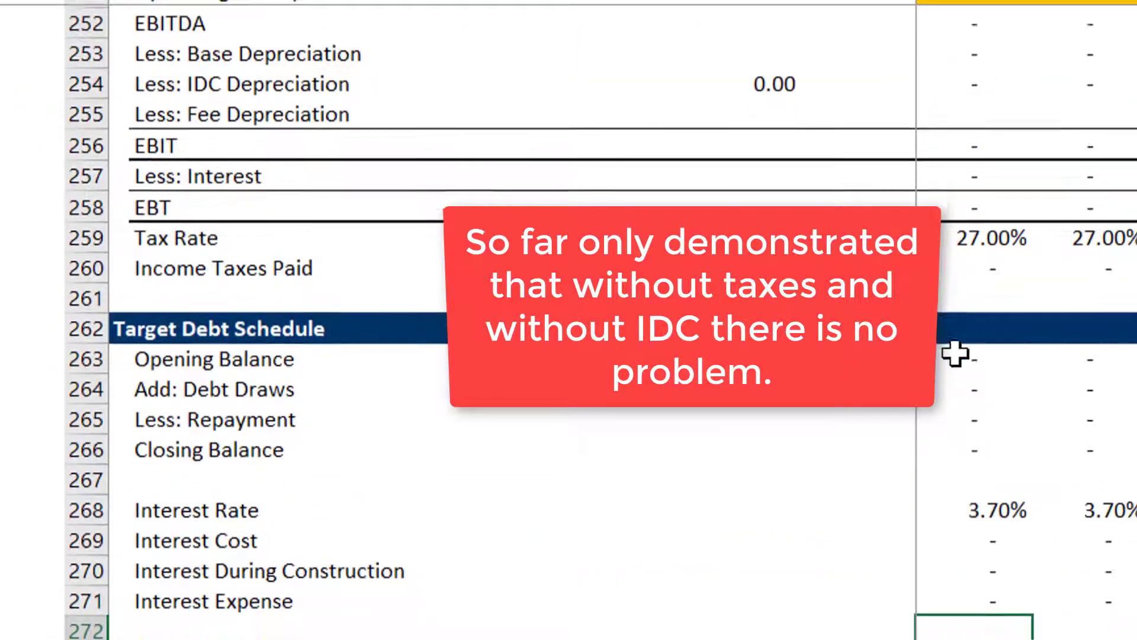
key("Down")
key("Down")
key("Down")
key("Down")
key("Down")
key("Down")
key("Down")
key("Down")
key("Down")
key("Down")
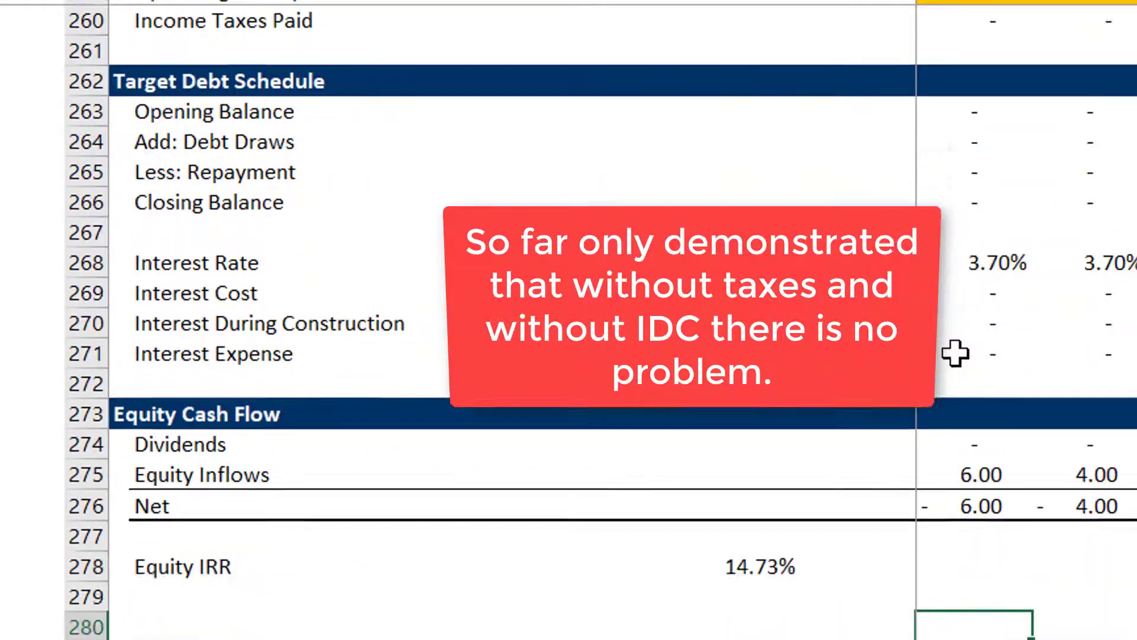
key("Up")
key("Up")
key("Up")
key("Up")
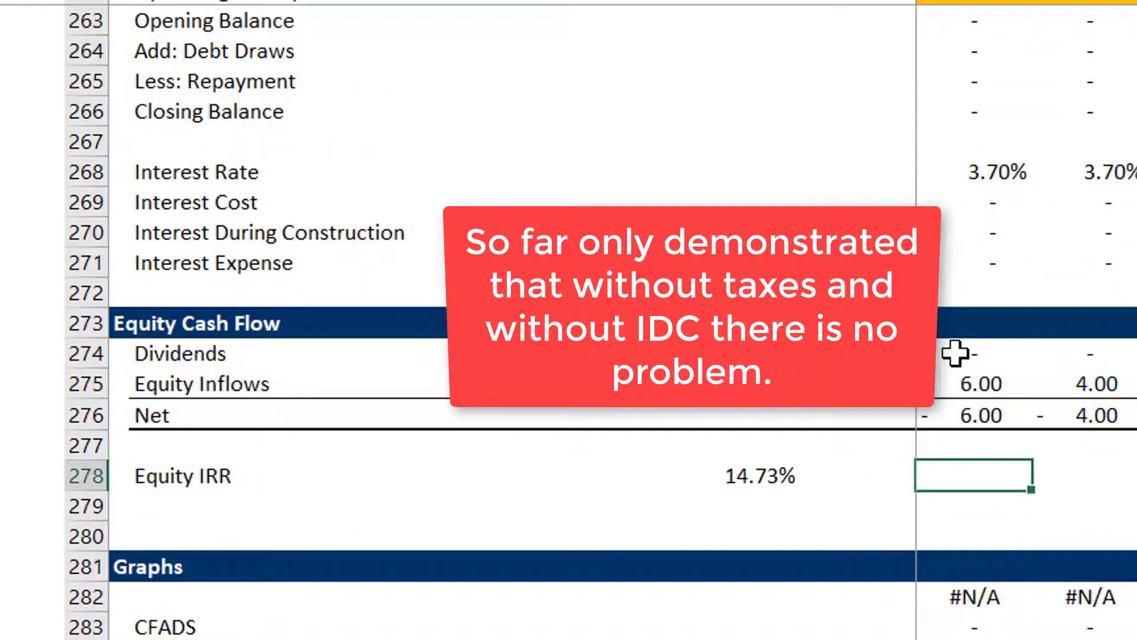
Link Debt under Sources in D205 to the NPV of Target Debt Service in D245.
key("Up")
key("Up")
key("Up")
key("Up")
key("Up")
key("Up")
key("Up")
key("Up")
key("Up")
key("Up")
key("Up")
key("Up")
key("Up")
key("Up")
key("Up")
key("Up")
key("Up")
key("Up")
key("Up")
key("Up")
key("Up")
key("Up")
key("Up")
key("Up")
key("Up")
key("Up")
key("Up")
key("Up")
key("Up")
key("Up")
key("Up")
key("Up")
key("Up")
key("Up")
key("Up")
key("Up")
key("Up")
key("Up")
key("Up")
key("Up")
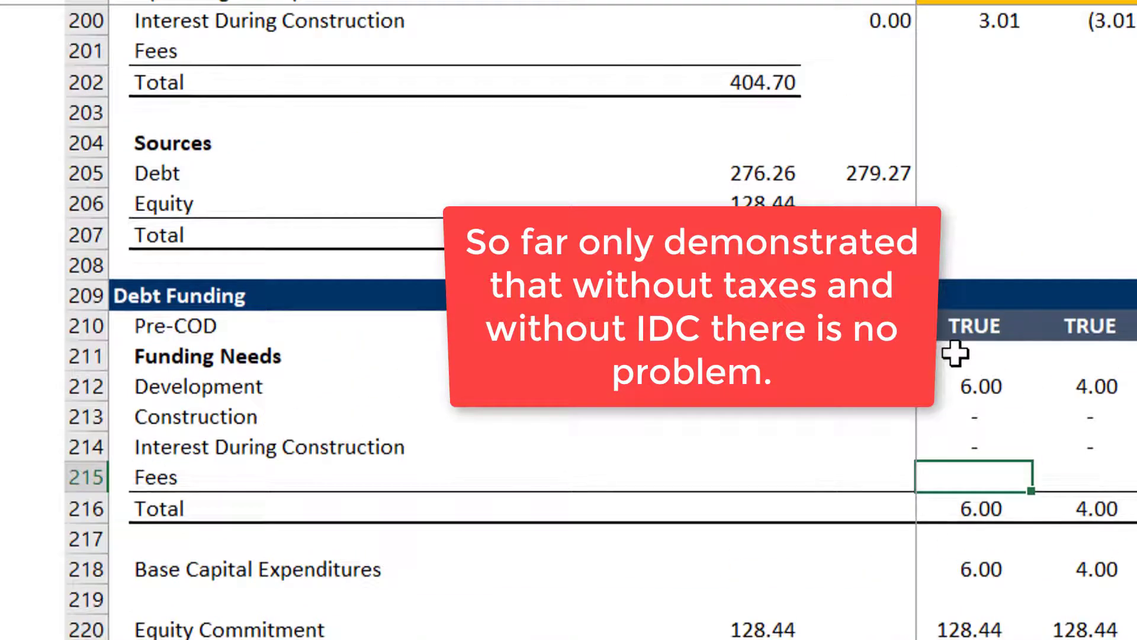
key("Up")
key("Up")
key("Up")
key("Up")
key("Up")
key("Up")
key("Left")
key("Left")
key("Up")
key("Up")
key("Up")
key("Up")
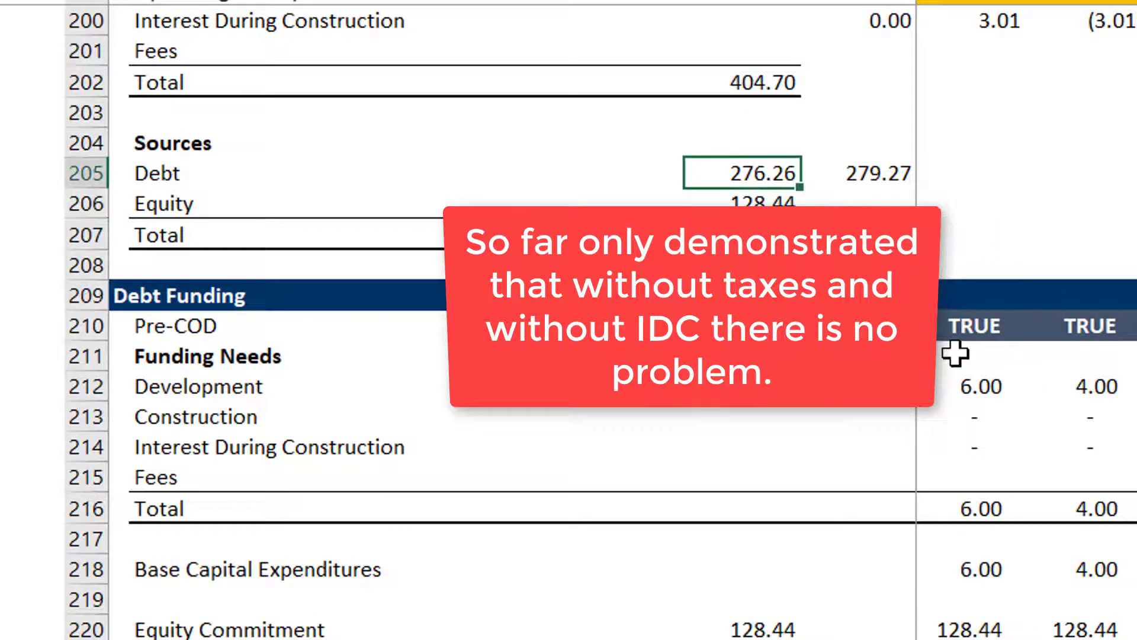
type("=")
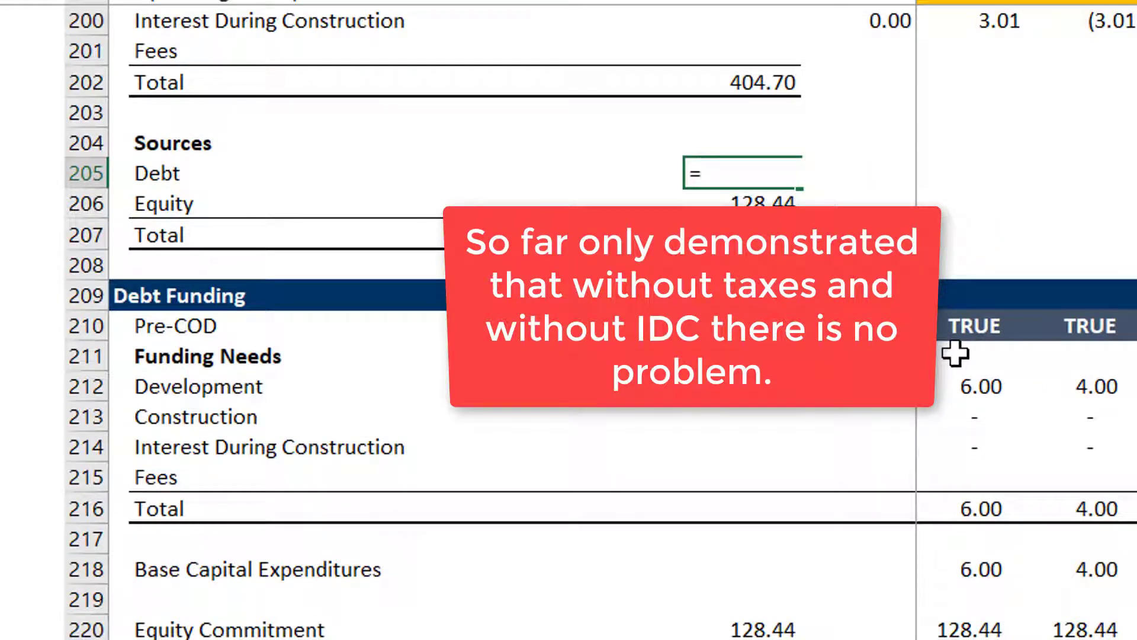
key("Down")
key("Down")
key("Down")
key("Down")
key("Down")
key("Down")
key("Down")
key("Down")
key("Down")
key("Down")
key("Down")
key("Down")
key("Down")
key("Down")
key("Down")
key("Down")
key("Down")
key("Down")
key("Down")
key("Down")
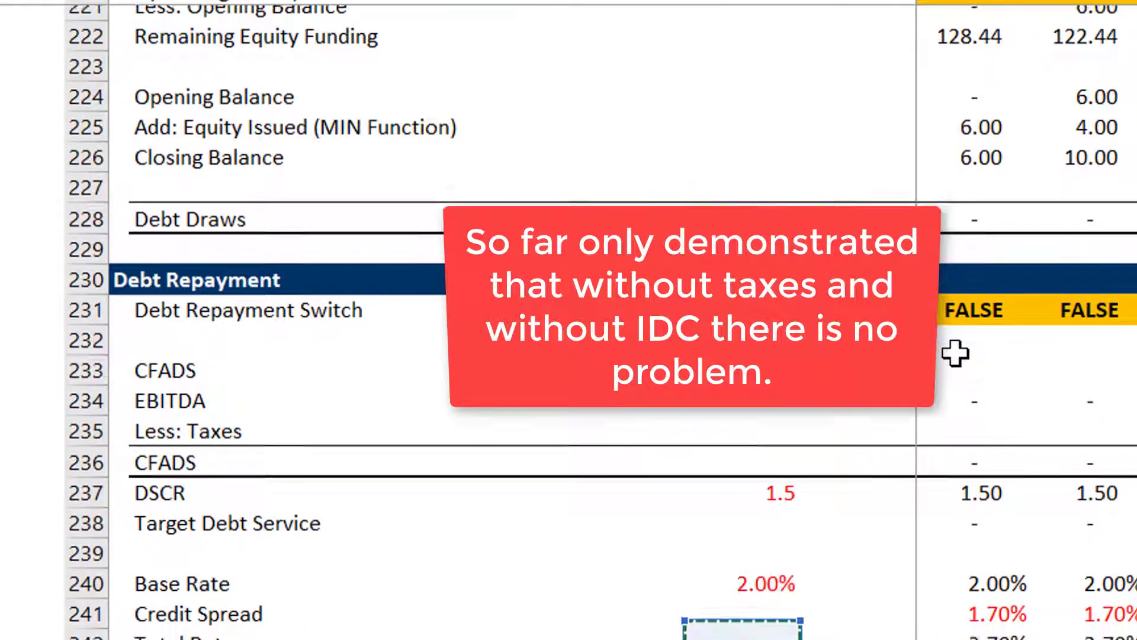
key("Down")
key("Down")
key("Down")
key("Down")
key("Down")
key("Down")
key("Down")
key("Down")
key("Down")
key("Up")
key("Up")
key("Up")
key("Up")
key("Up")
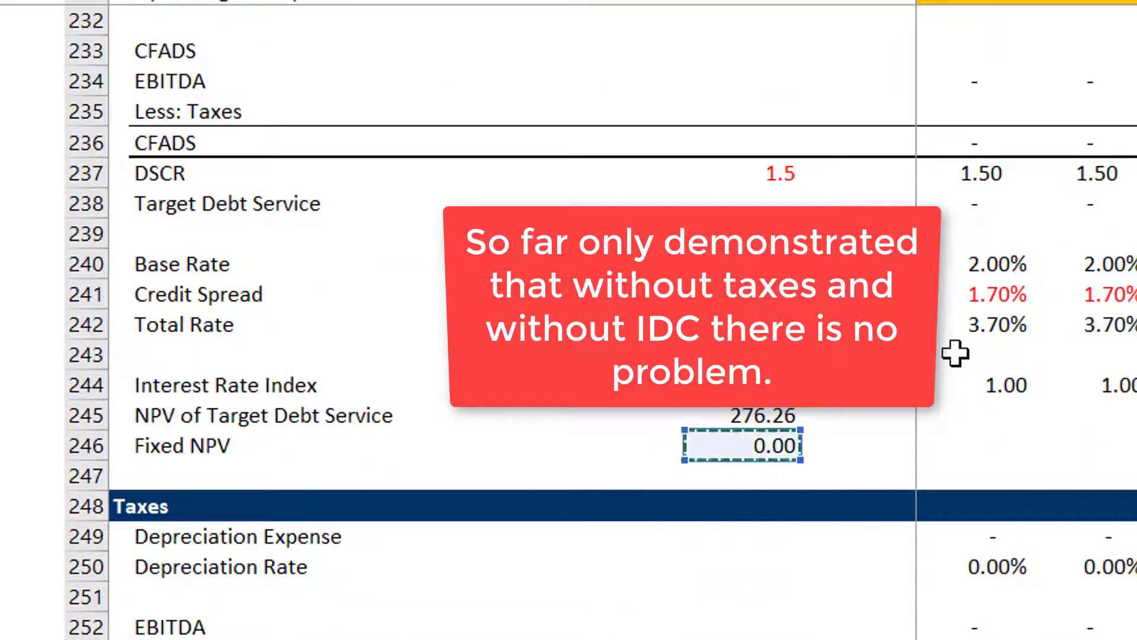
key("Up")
key("ctrl+Return")
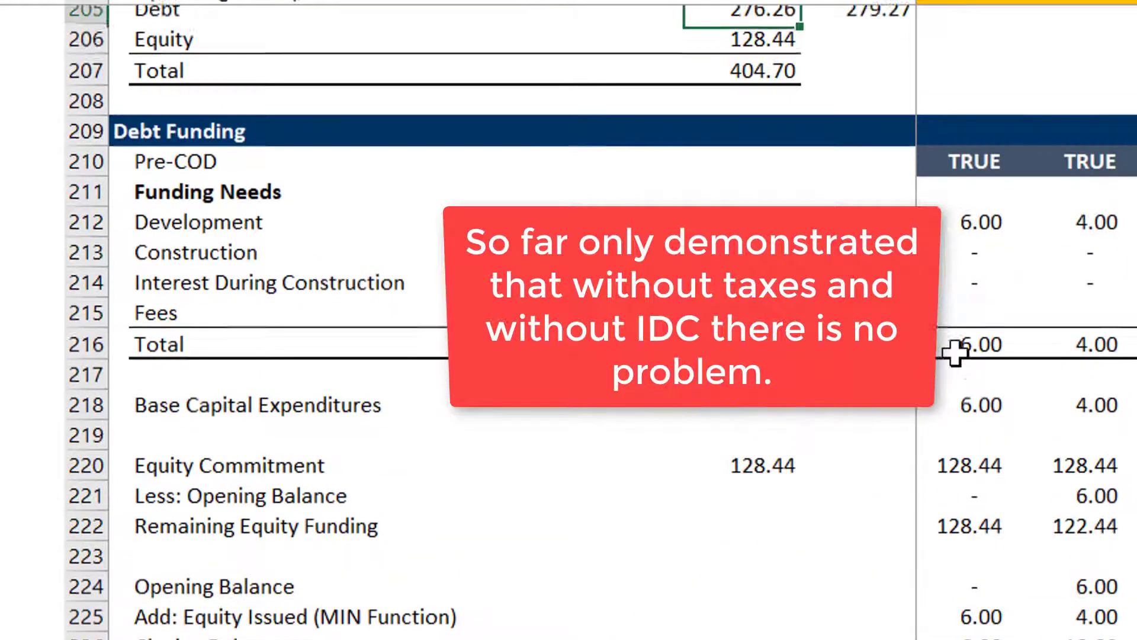
Review the Sources and Uses Summary from the Uses of Funds down to the Sources total.
key("Up")
key("Up")
key("Up")
key("Up")
key("Up")
key("Up")
key("Up")
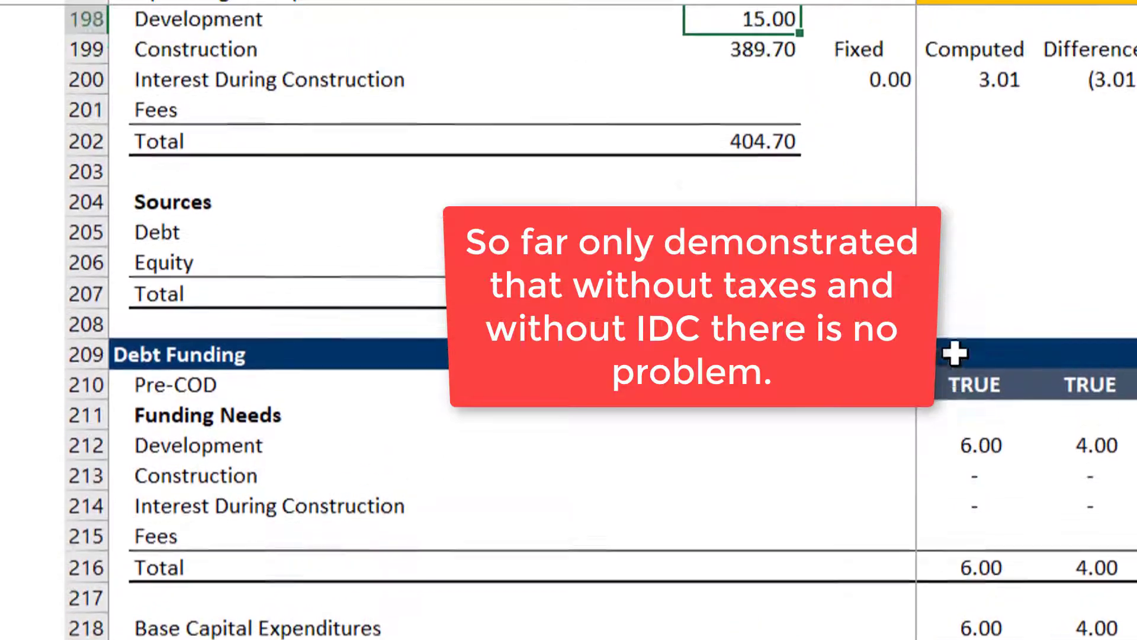
key("Up")
key("Up")
key("Down")
key("Down")
key("Down")
key("Down")
key("Down")
key("Down")
key("Down")
key("Down")
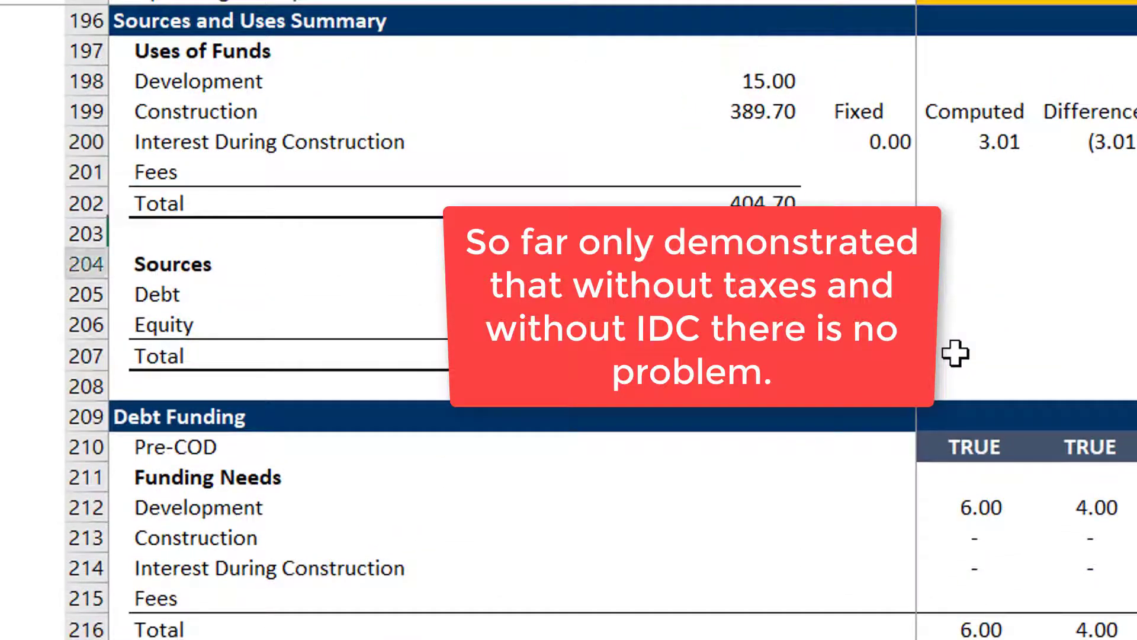
key("Down")
key("Down")
key("Down")
key("Down")
key("Down")
key("Up")
key("Up")
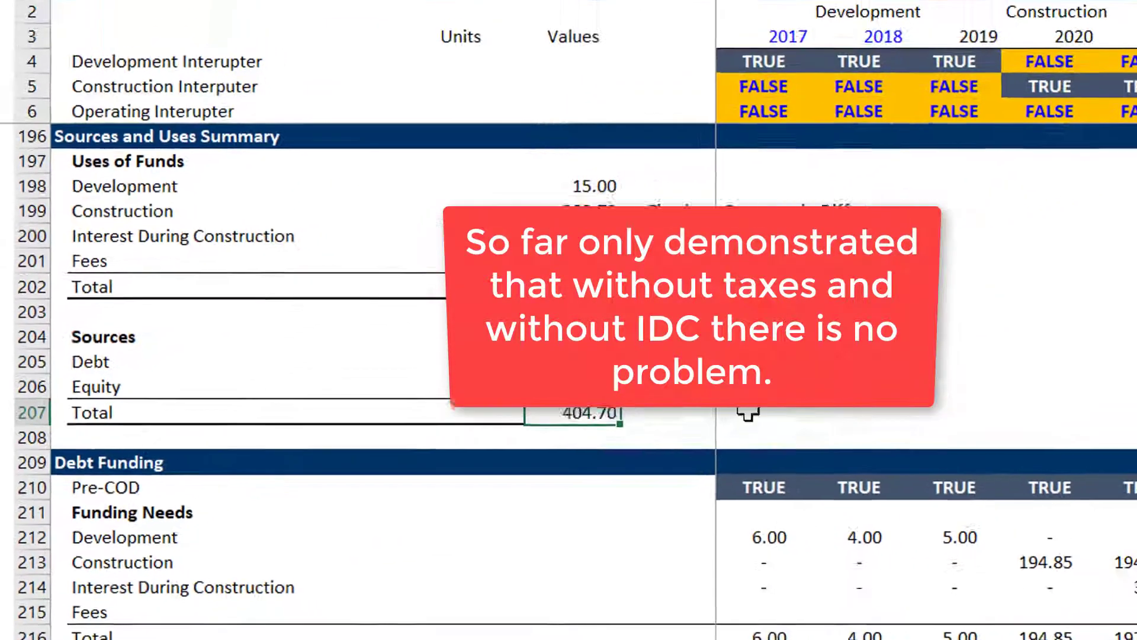
Enter a SUM formula for Interest During Construction in D200 that totals the funding needs row from F214 to its end.
key("Up")
key("Up")
key("Up")
key("Up")
key("Up")
key("Up")
key("Up")
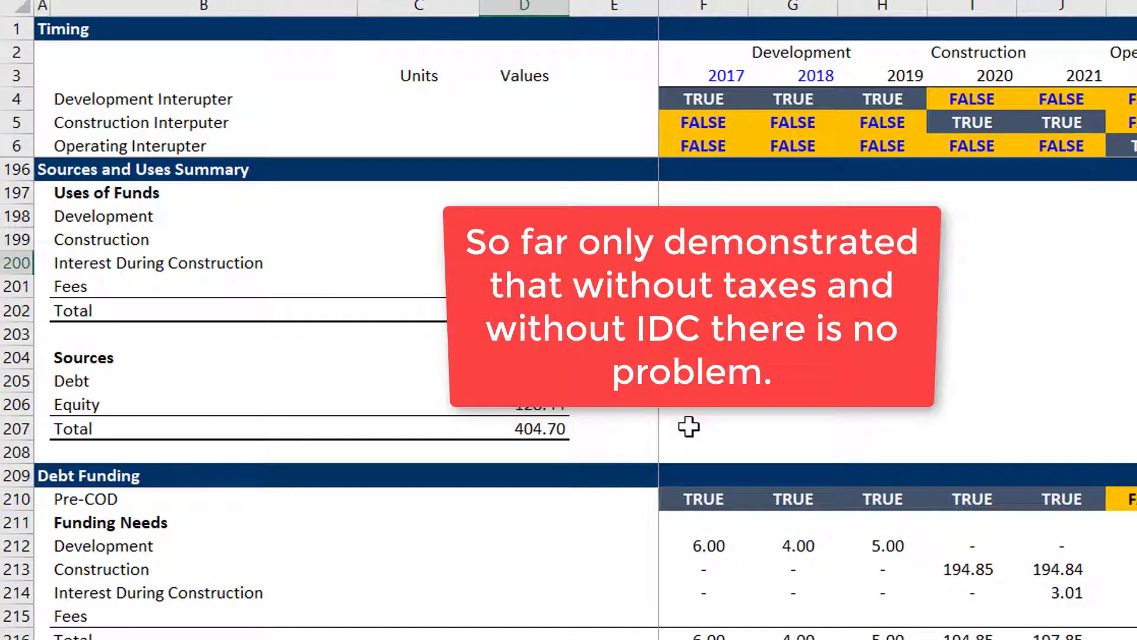
type("=sum(")
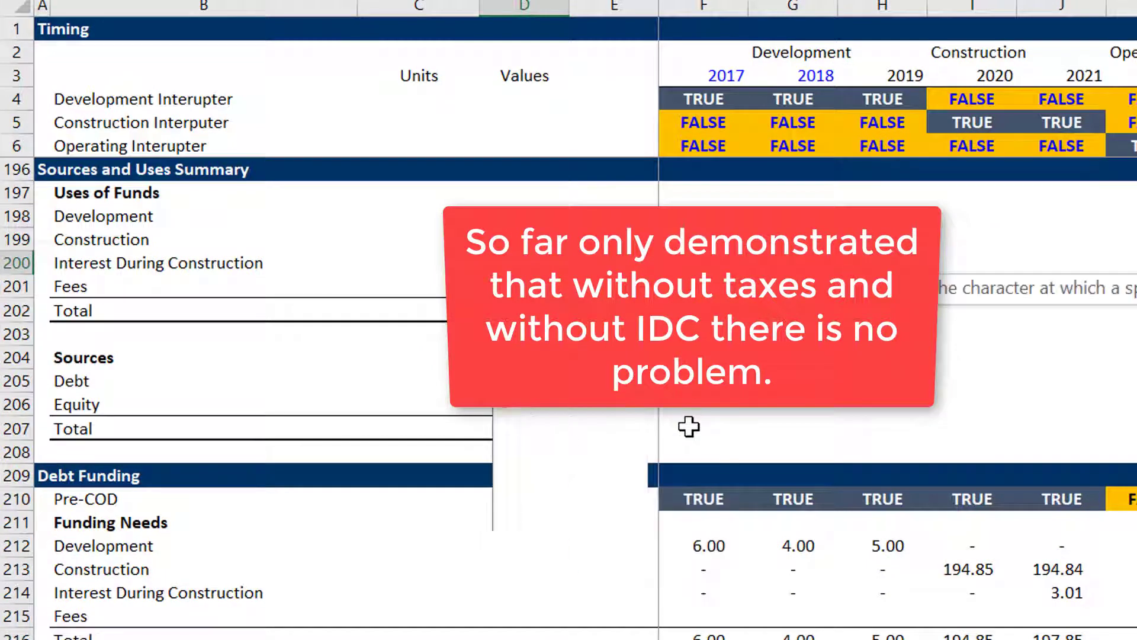
key("Down")
key("Down")
key("Down")
key("Down")
key("Down")
key("Down")
key("Down")
key("Down")
key("Down")
key("Down")
key("Down")
key("Down")
key("Down")
key("Down")
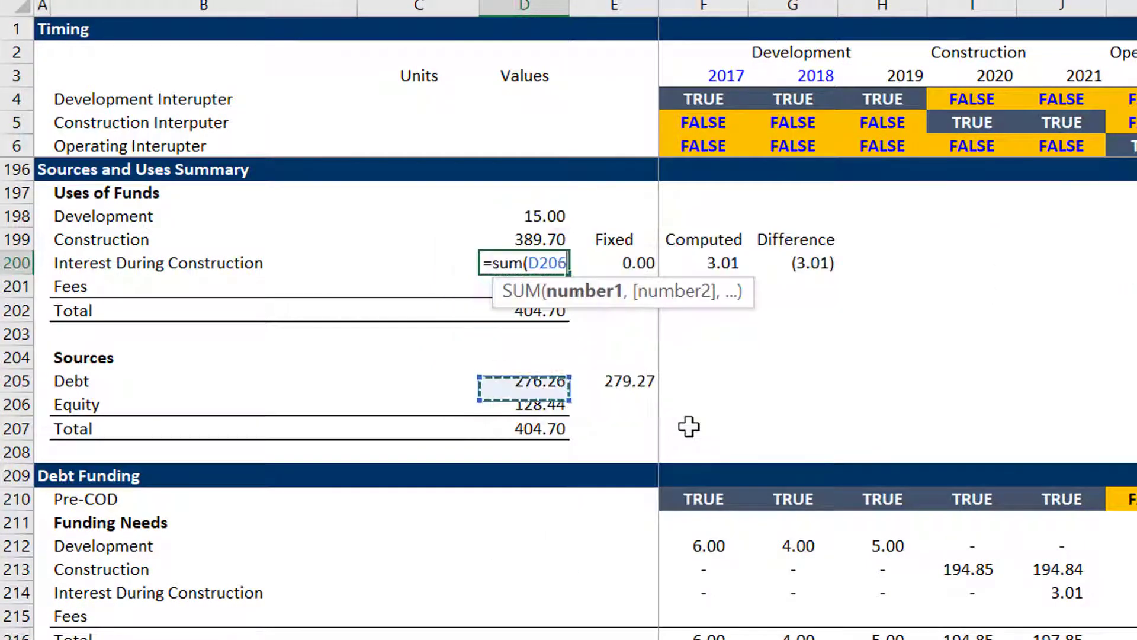
key("Right")
key("Right")
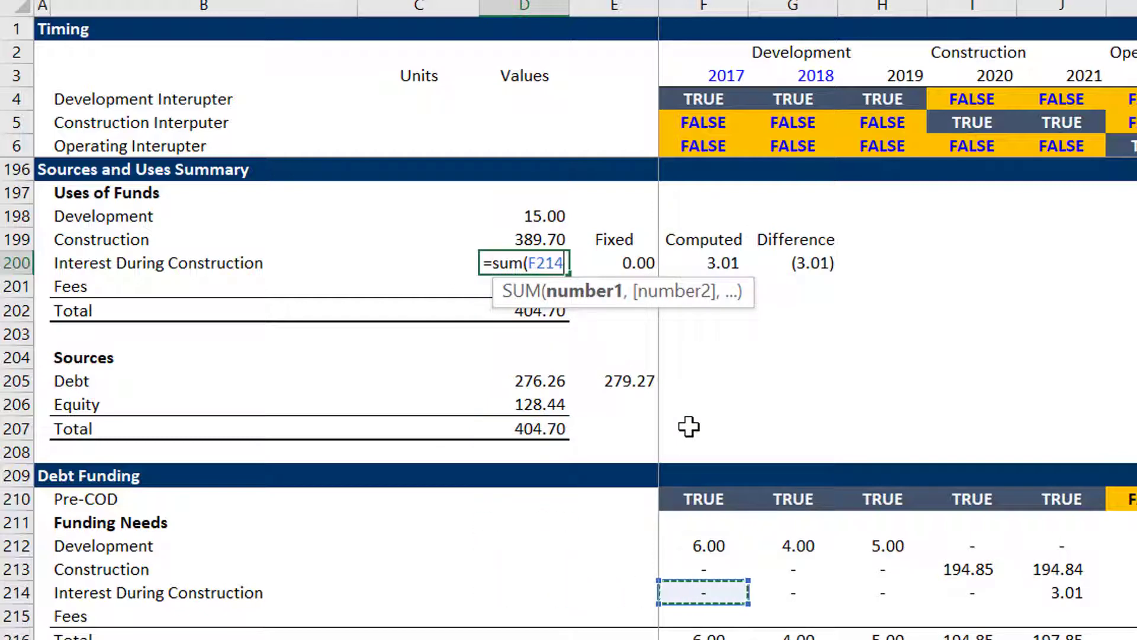
key("ctrl+shift+Right")
type(")")
key("Return")
key("Return")
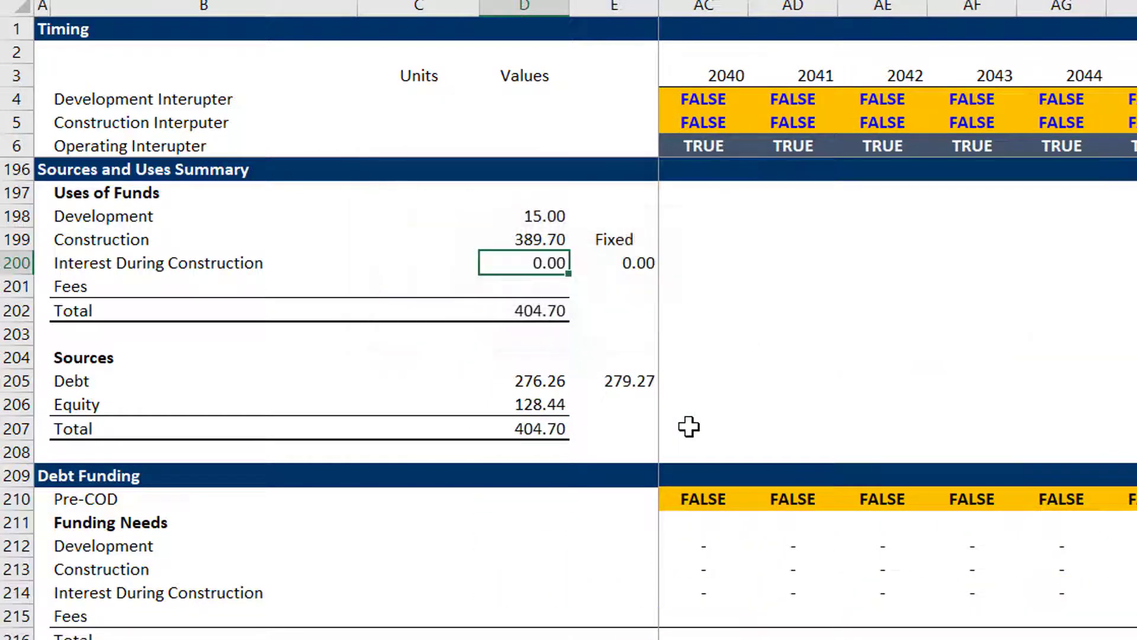
Examine the circular reference arrows running between Interest During Construction in D200 and its row under Funding Needs.
key("Left")
key("Left")
key("Right")
key("Right")
key("Right")
key("Right")
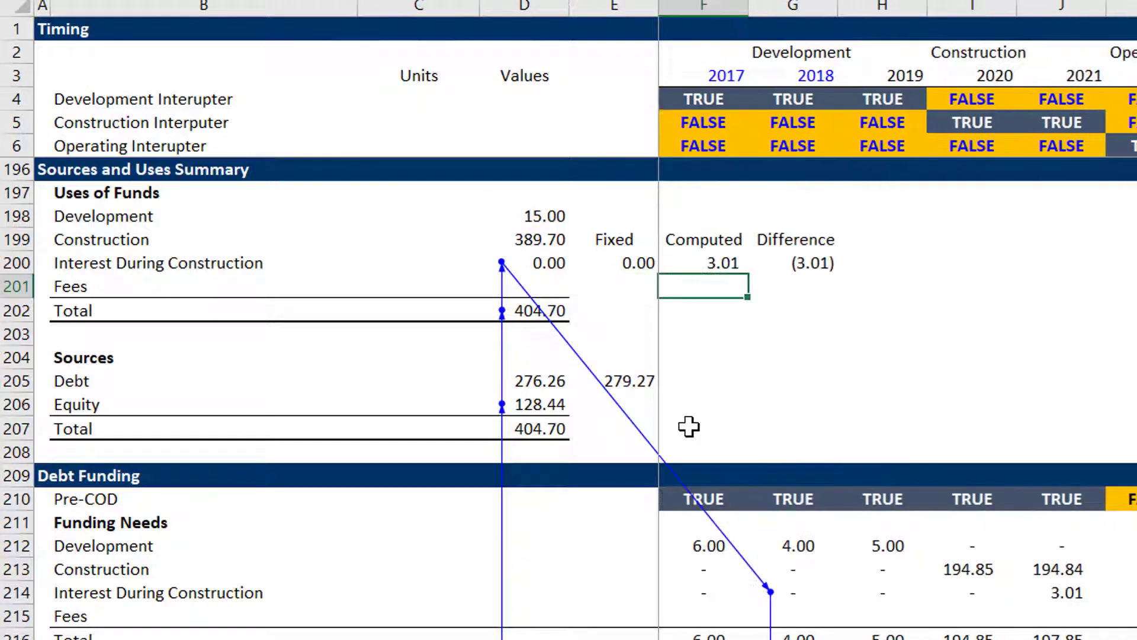
Trace the circular reference arrows through the Debt Funding section, from Funding Needs down to Debt Draws and back.
key("Down")
key("Down")
key("Down")
key("Down")
key("Down")
key("Down")
key("Down")
key("Down")
key("Down")
key("Down")
key("Down")
key("Down")
key("Down")
key("Down")
key("Down")
key("Down")
key("Down")
key("Down")
key("Down")
key("Down")
key("Down")
key("Down")
key("Down")
key("Down")
key("Down")
key("Down")
key("Down")
key("Down")
key("Down")
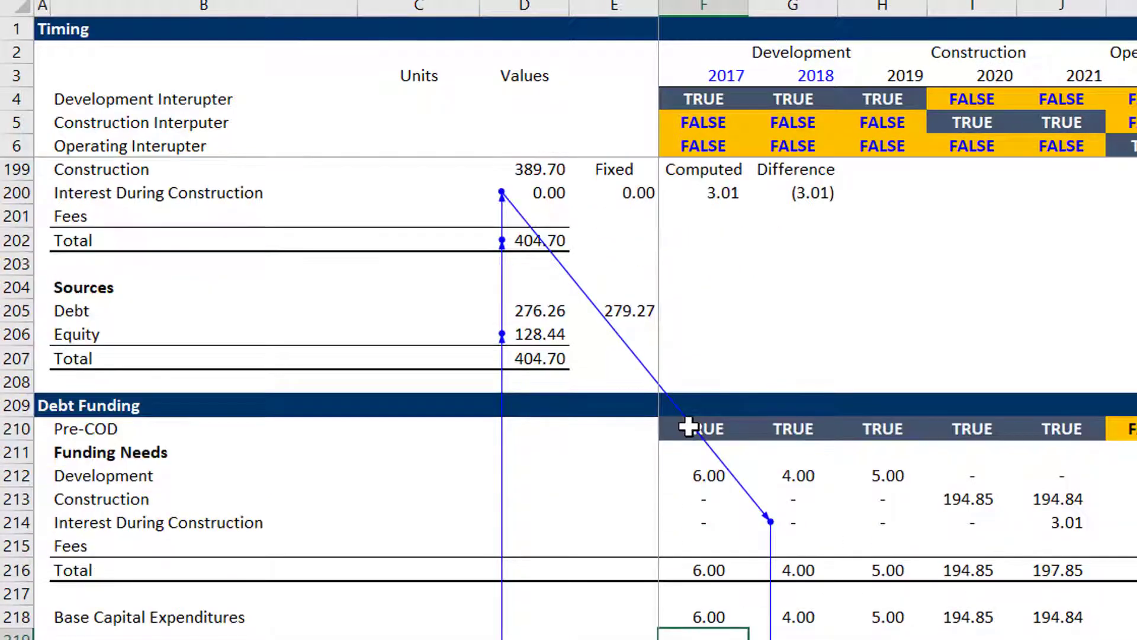
key("Up")
key("Up")
key("Up")
key("Up")
key("Up")
key("Up")
key("Up")
key("Up")
key("Up")
key("Up")
key("Up")
key("Up")
key("Up")
key("Up")
key("Up")
key("Up")
key("Up")
key("Up")
key("Up")
key("Up")
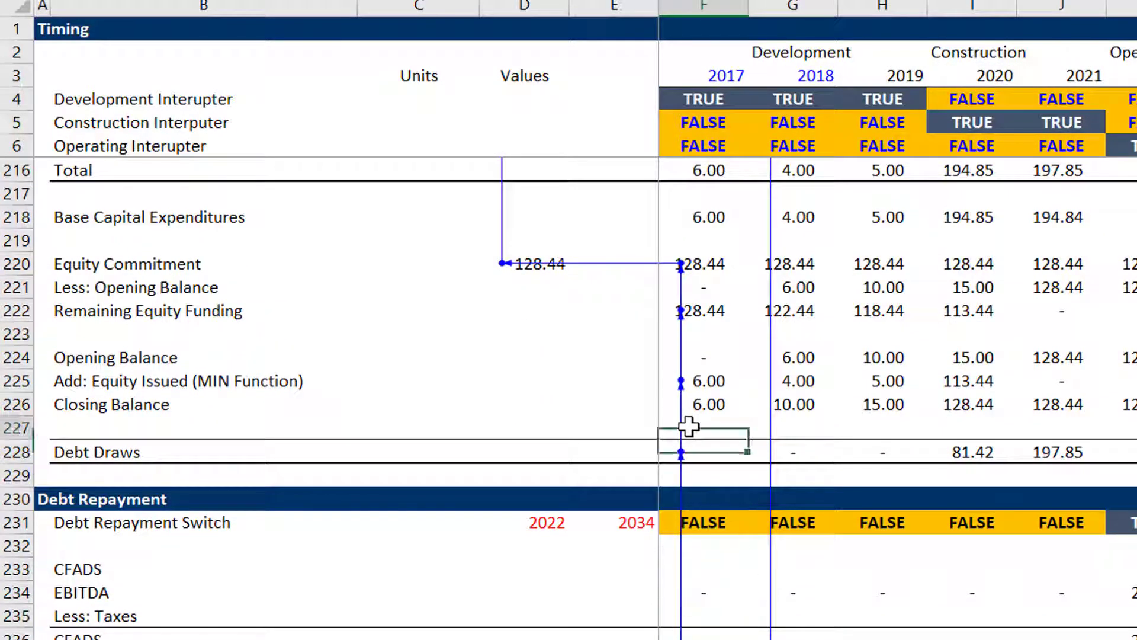
key("Down")
key("Down")
key("Down")
key("Down")
key("Down")
key("Down")
key("Down")
key("Down")
key("Down")
key("Down")
key("Down")
key("Down")
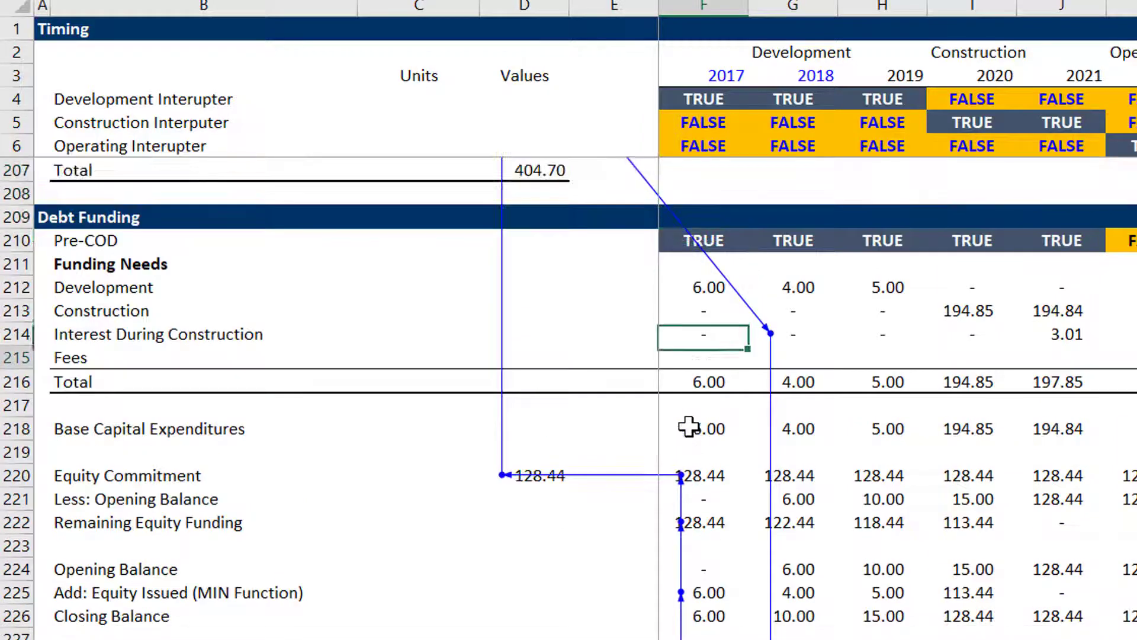
Examine the Equity Commitment row and its opening balance, where the circular reference arrows enter the equity funding calculation.
key("Left")
key("Down")
key("Up")
key("Right")
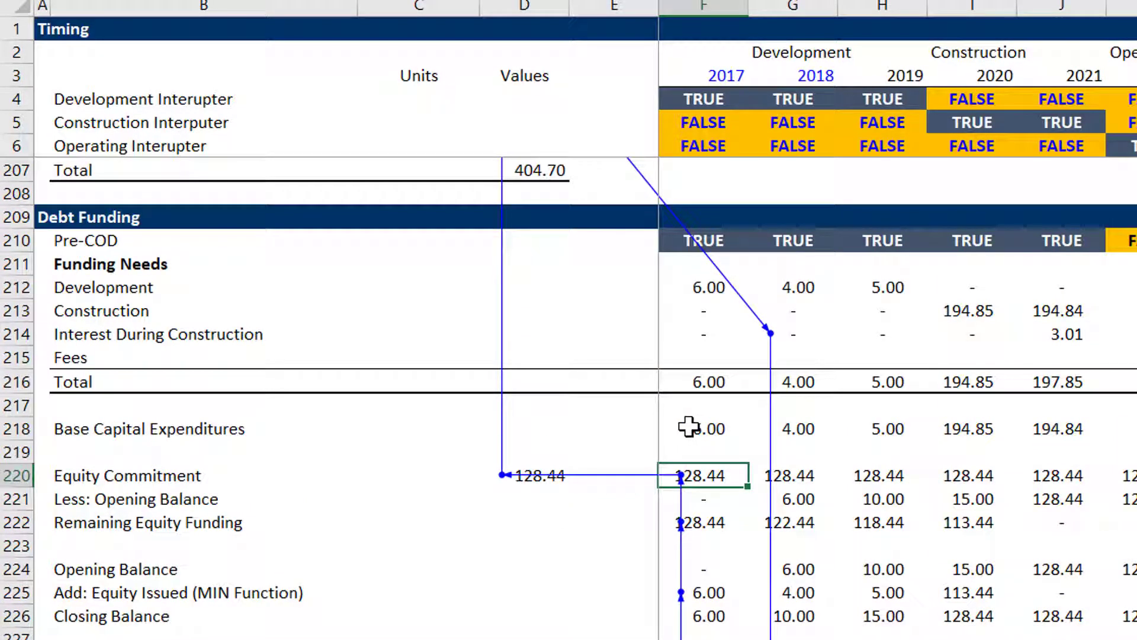
key("Down")
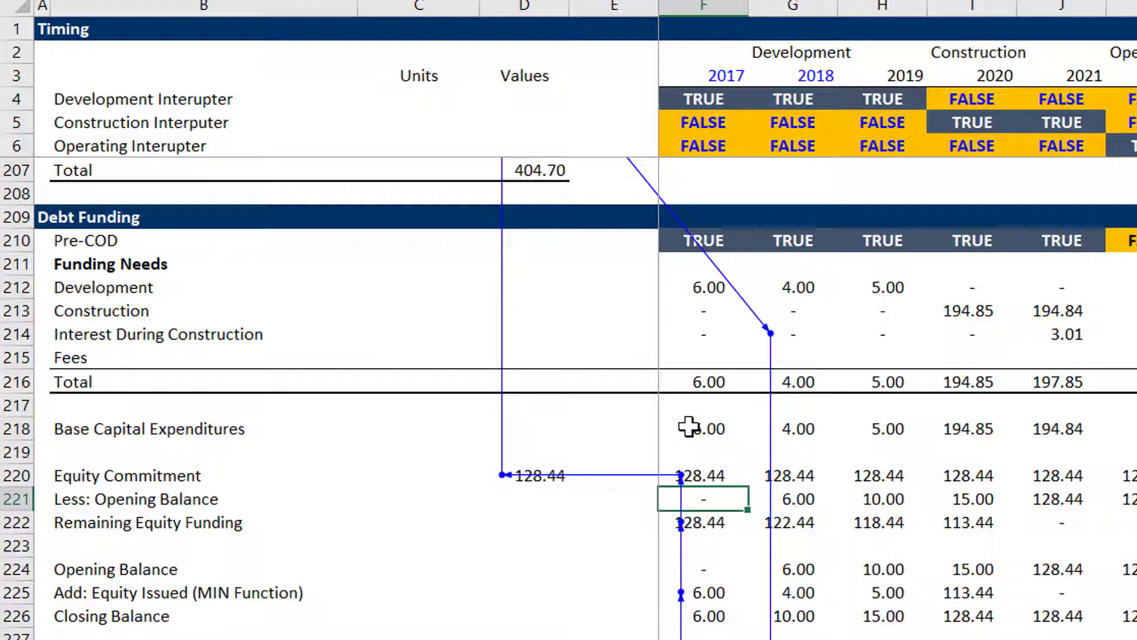
key("Up")
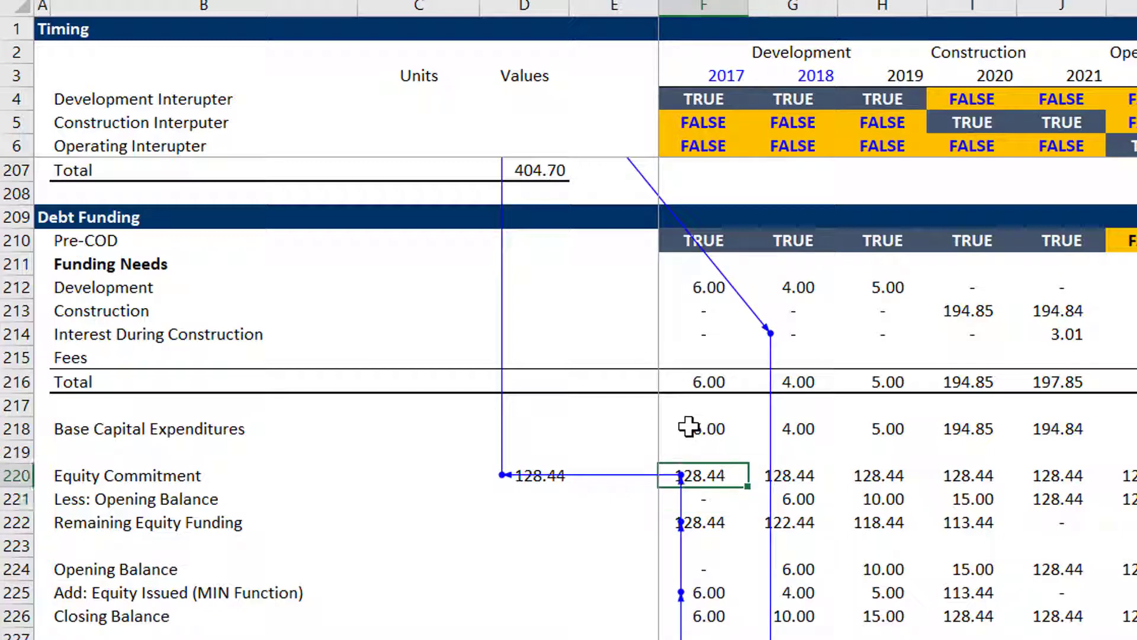
key("Left")
key("Right")
Follow the arrows from Equity Commitment back up to Interest During Construction in the Sources and Uses Summary.
key("Up")
key("Up")
key("Up")
key("Up")
key("Up")
key("Up")
key("Up")
key("Up")
key("Up")
key("Up")
key("Up")
key("Up")
key("Up")
key("Up")
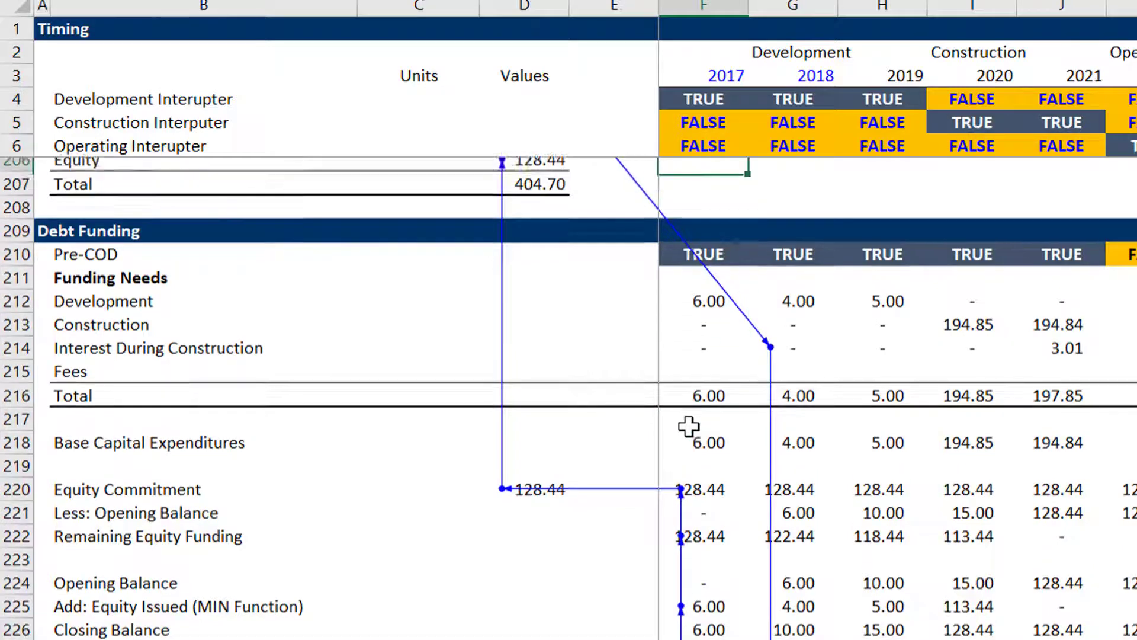
key("Up")
key("Up")
key("Up")
key("Up")
key("Up")
key("Up")
key("Up")
key("Up")
key("Left")
key("Left")
key("Left")
key("Down")
key("Down")
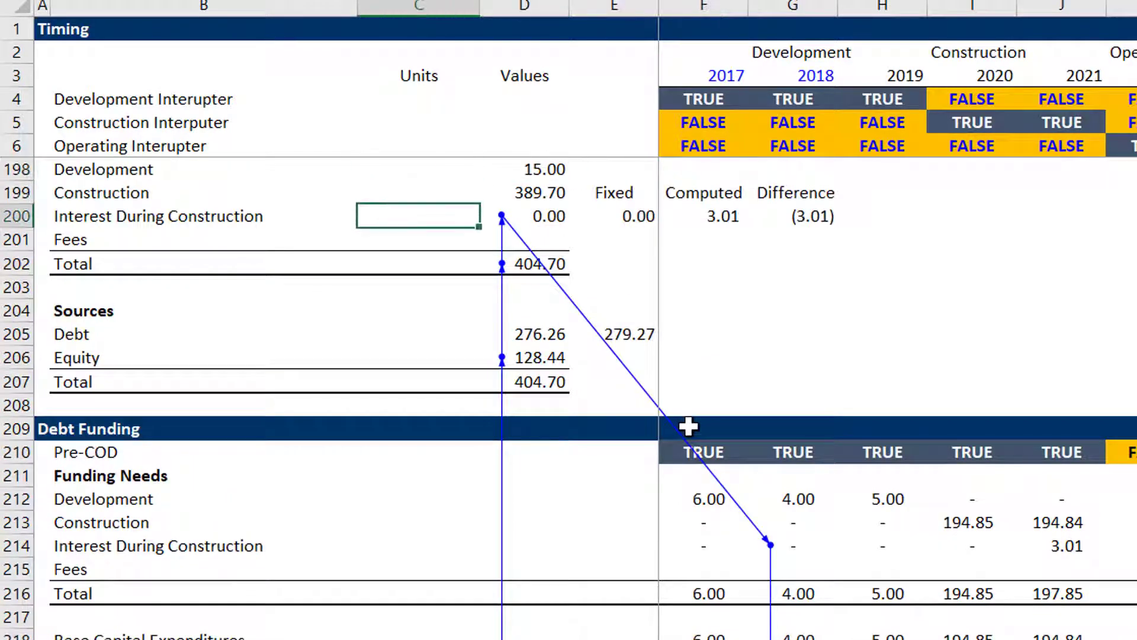
Examine how Debt, Equity and Total under Sources relate to the Uses of Funds total in the circular loop.
key("Down")
key("Right")
key("Down")
key("Down")
key("Down")
key("Down")
key("Down")
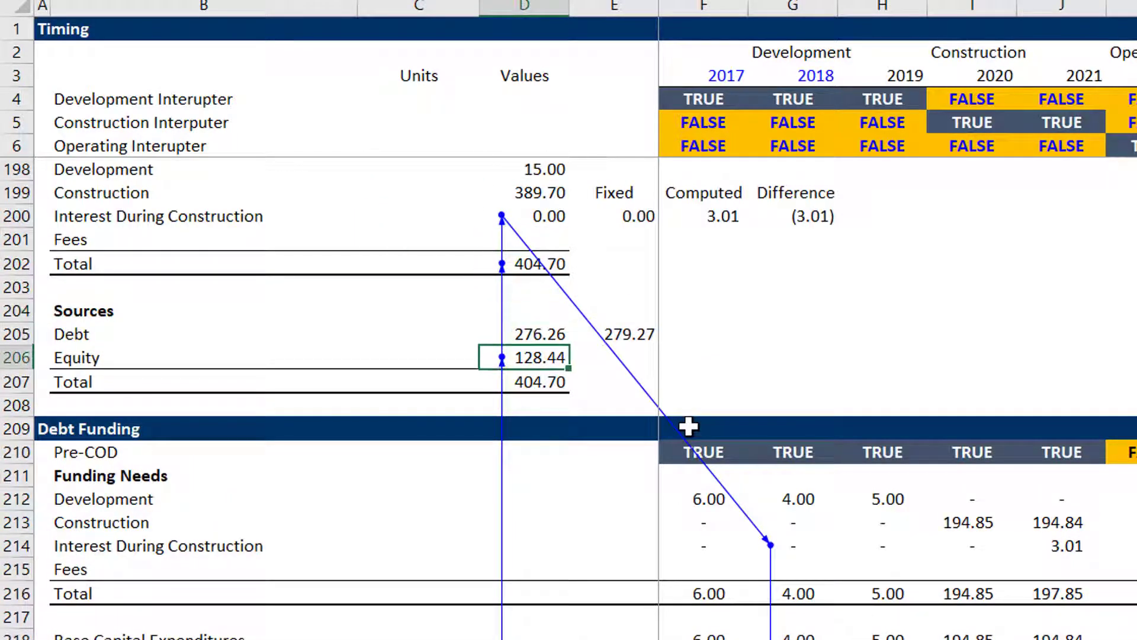
key("Down")
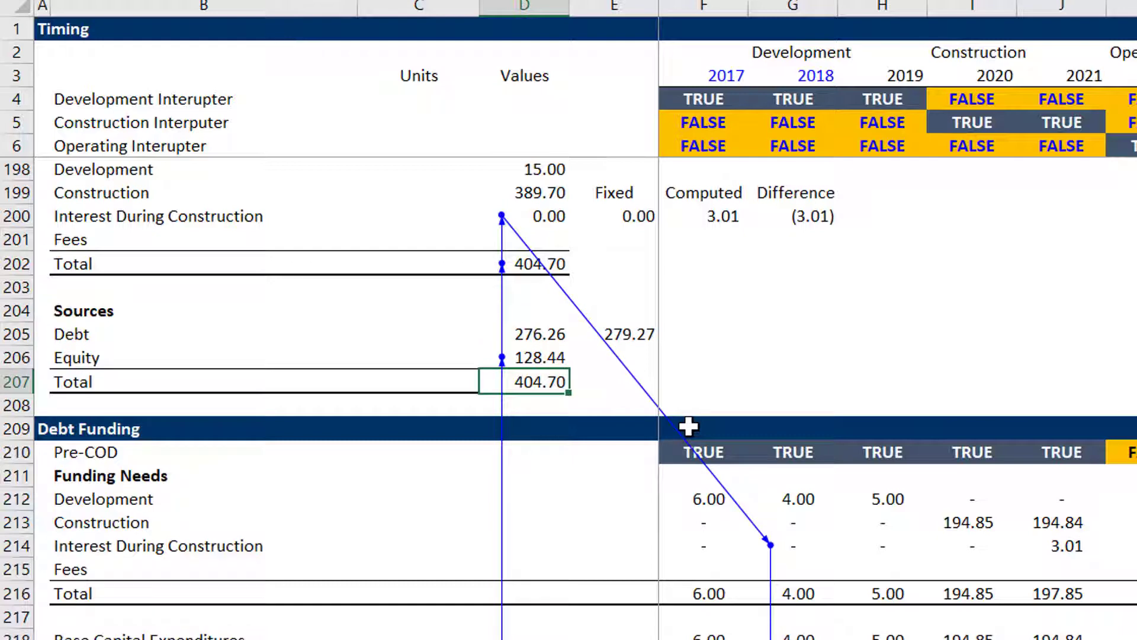
key("Up")
key("Up")
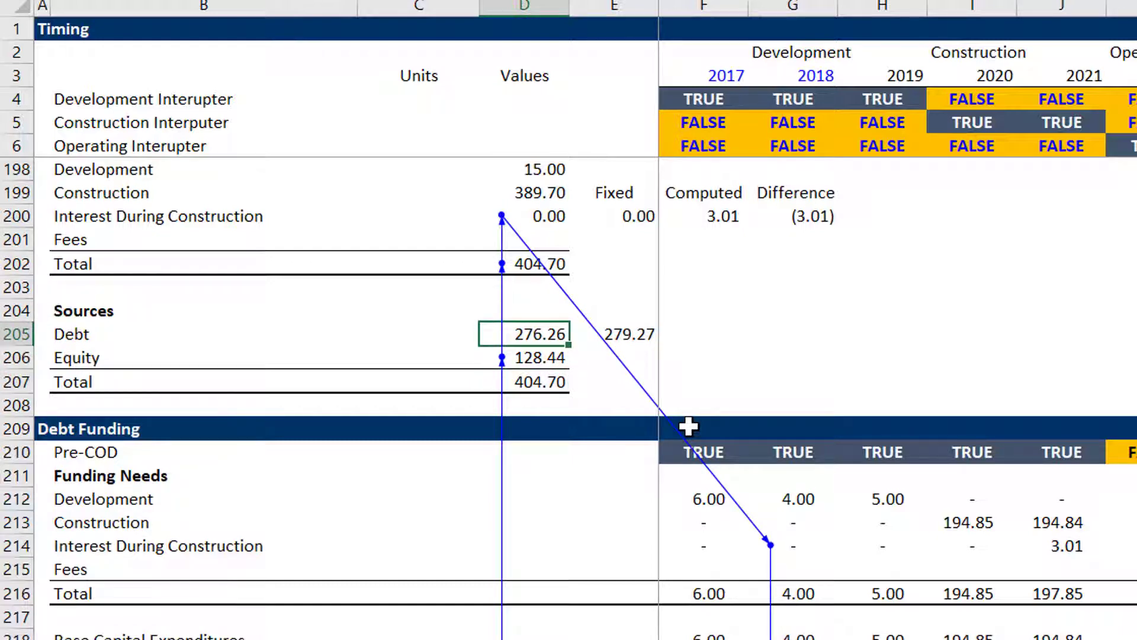
key("Down")
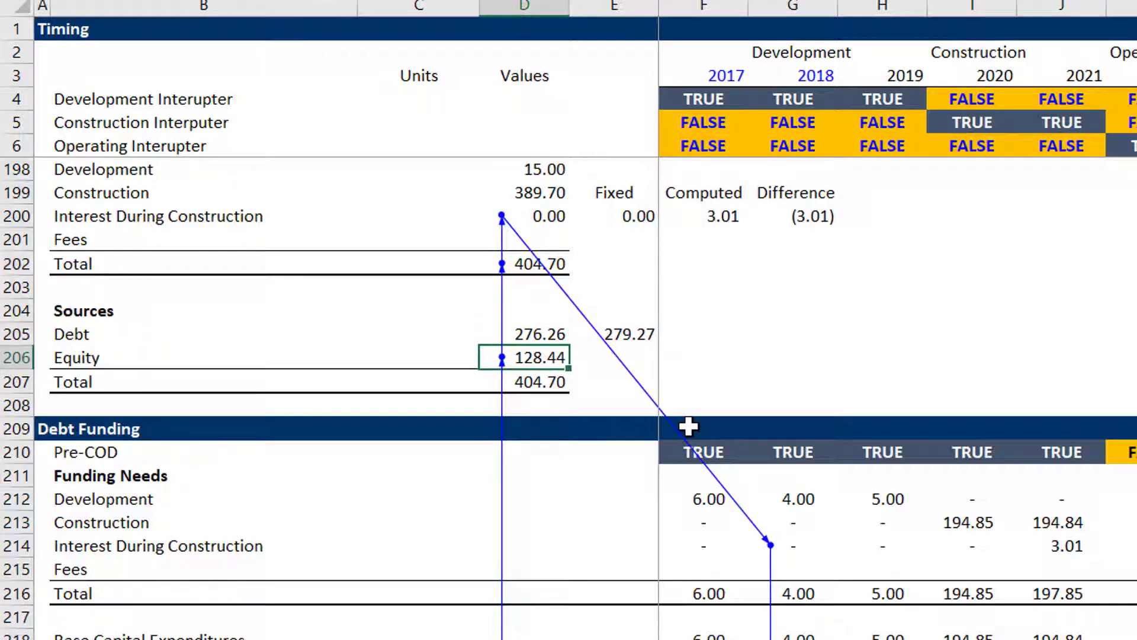
key("Up")
key("Up")
key("Up")
key("Up")
key("Up")
key("Up")
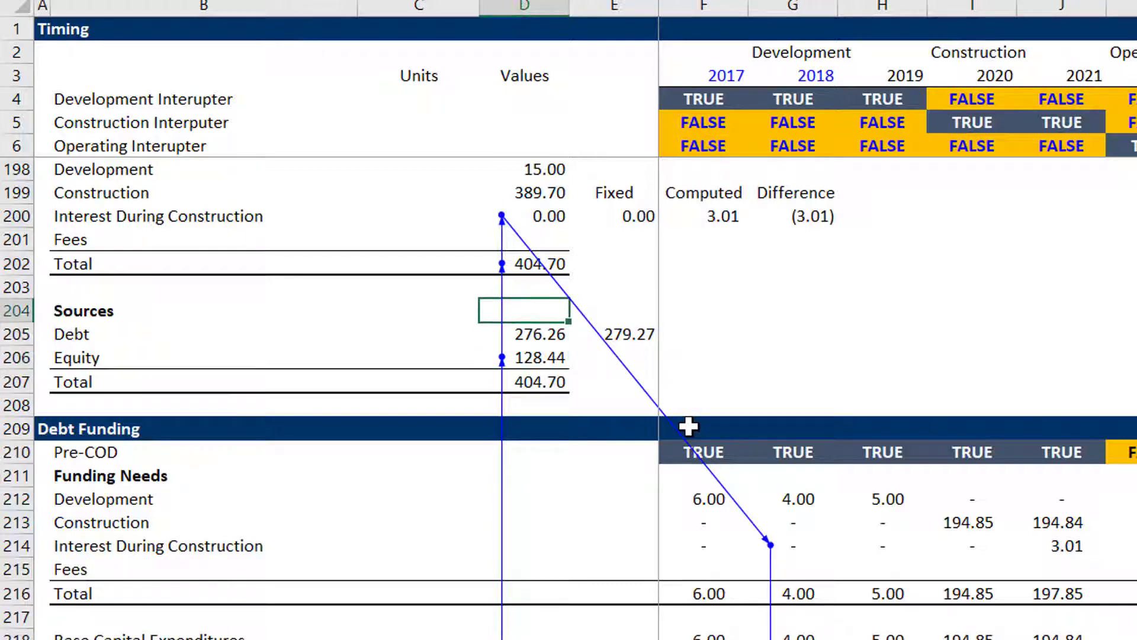
Follow the circular reference arrows from Sources down through Debt Funding, Debt Repayment and Taxes to the Target Debt Schedule.
key("Down")
key("Down")
key("Down")
key("Down")
key("Down")
key("Down")
key("Down")
key("Down")
key("Down")
key("Down")
key("Down")
key("Down")
key("Down")
key("Down")
key("Down")
key("Down")
key("Down")
key("Down")
key("Down")
key("Down")
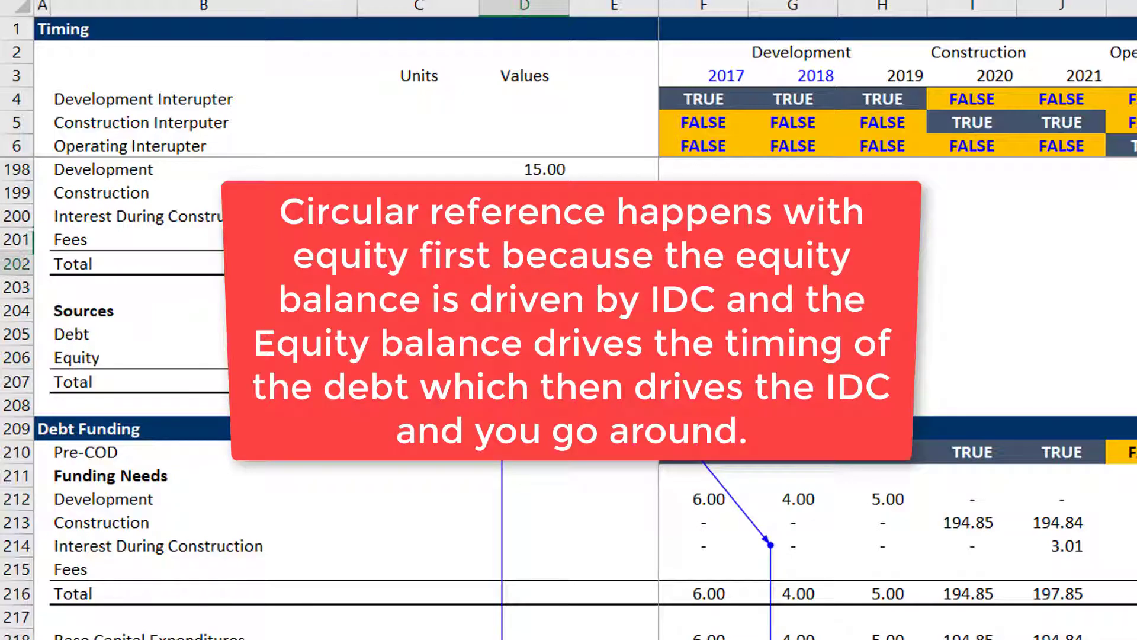
key("Down")
key("Down")
key("Down")
key("Down")
key("Down")
key("Down")
key("Down")
key("Down")
key("Down")
key("Down")
key("Down")
key("Down")
key("Down")
key("Down")
key("Down")
key("Down")
key("Down")
key("Down")
key("Down")
key("Down")
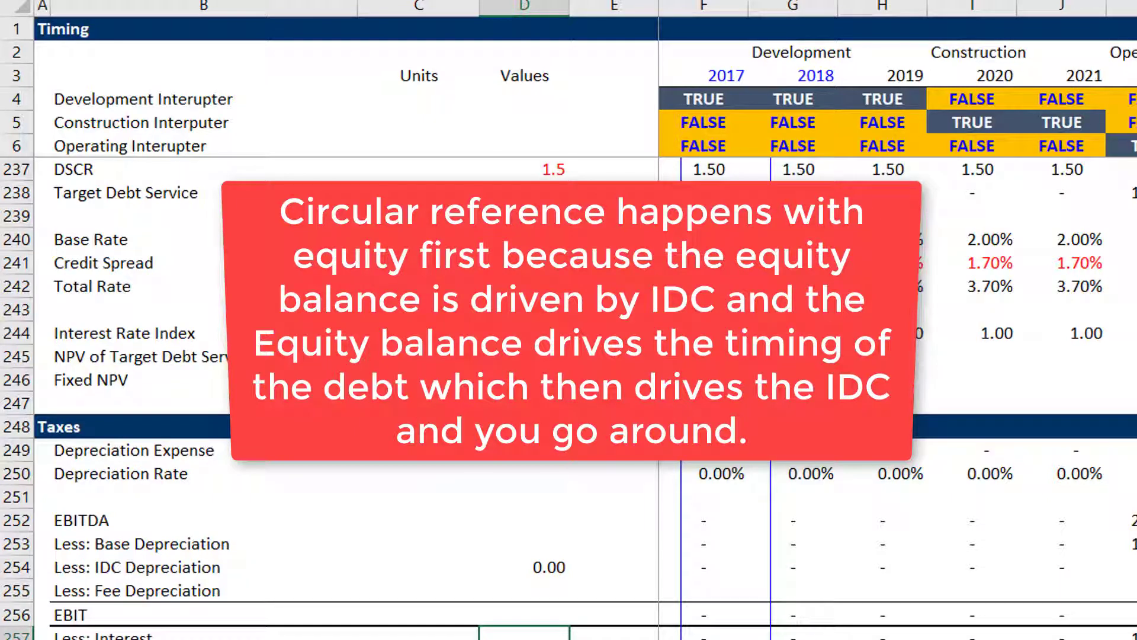
key("Down")
key("Down")
key("Down")
key("Down")
key("Down")
key("Down")
key("Down")
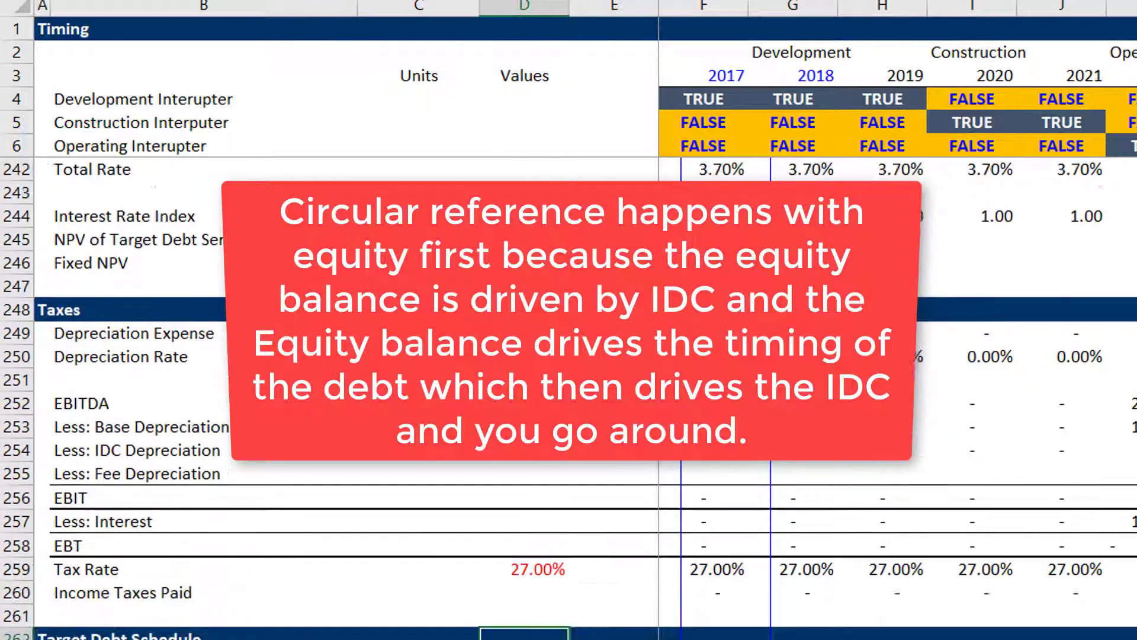
Clear the Interest During Construction amount in the Values column under Uses of Funds and remove the tracing arrows.
key("Page_Up")
key("Page_Up")
key("Up")
key("Up")
key("Up")
key("Up")
key("Up")
key("Up")
key("Up")
key("Up")
key("Up")
key("Up")
key("Up")
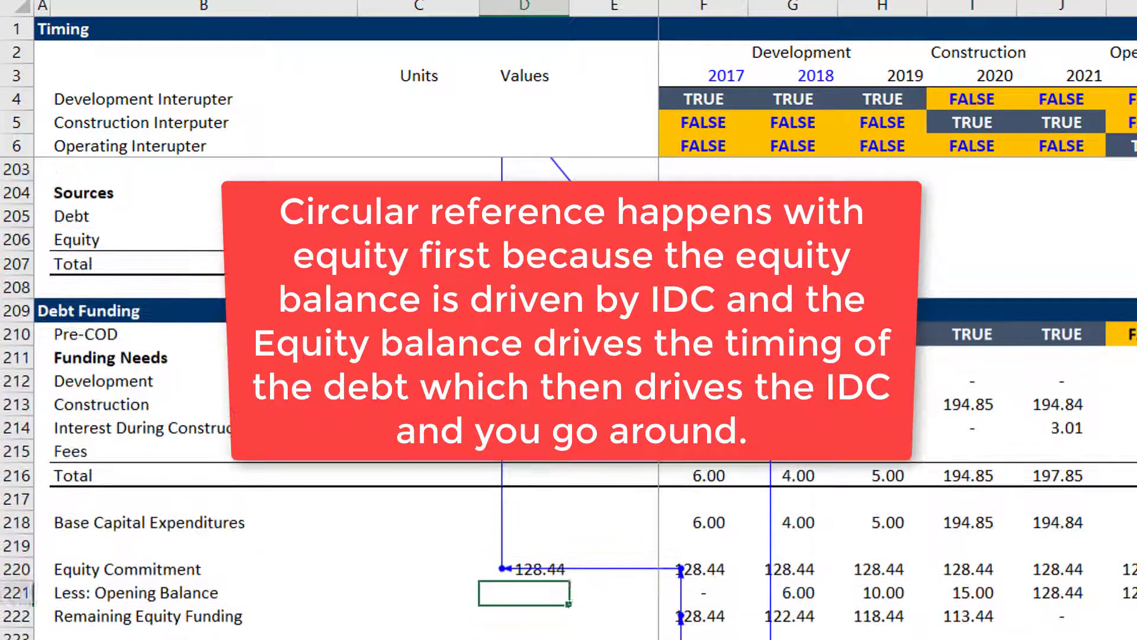
key("Up")
key("Up")
key("Up")
key("Up")
key("Up")
key("Up")
key("Up")
key("Up")
key("Up")
key("Up")
key("Up")
key("Up")
key("Up")
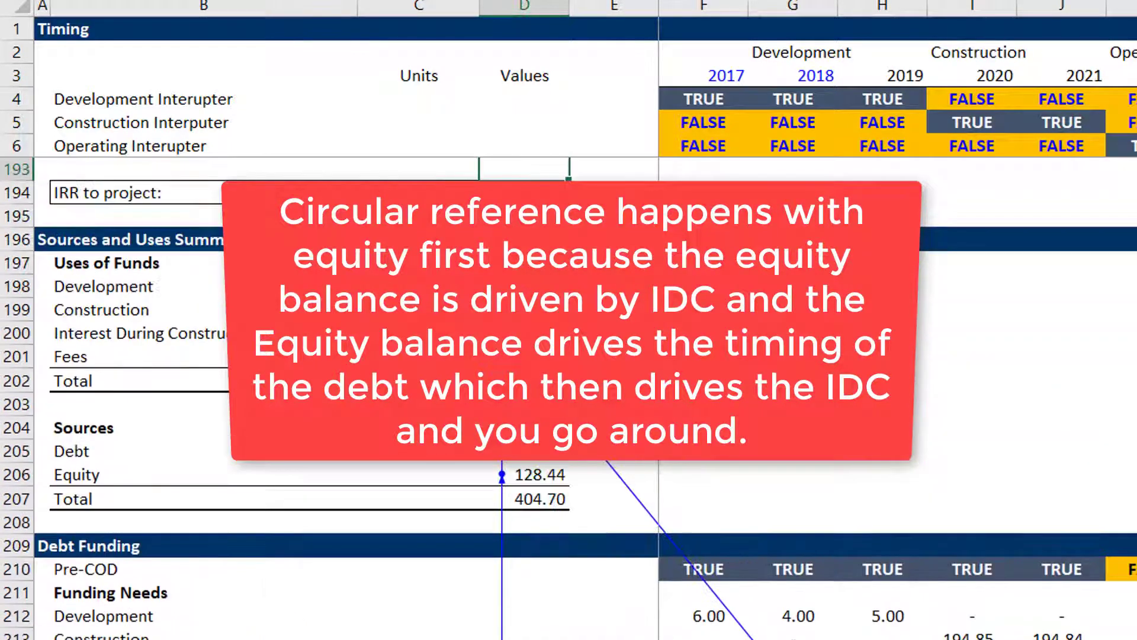
key("Down")
key("Down")
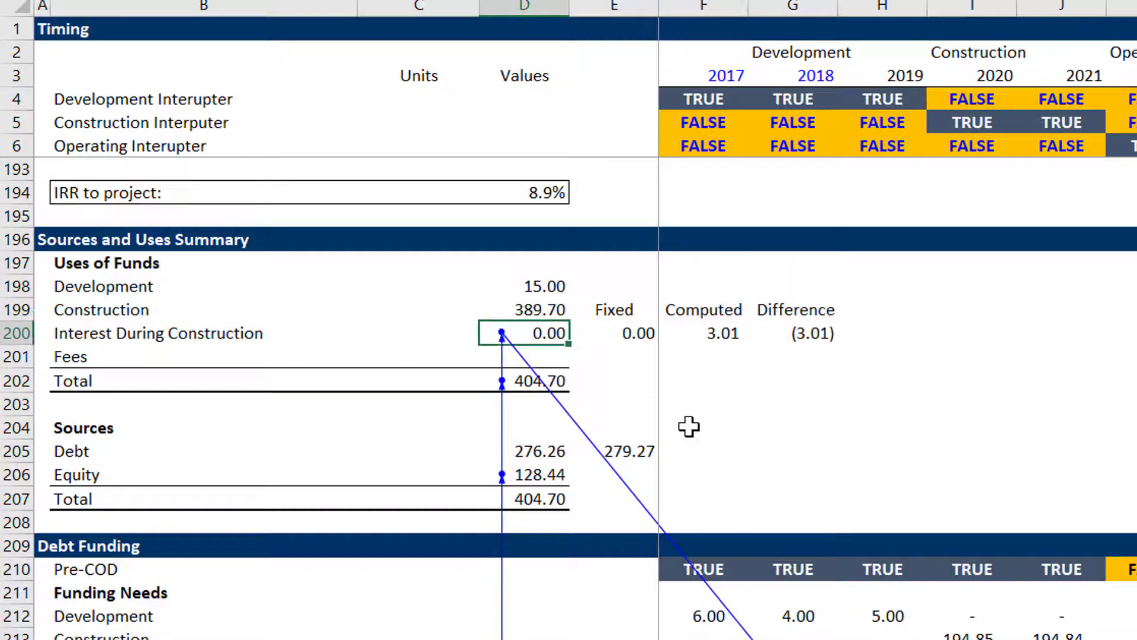
key("alt+m")
key("a")
key("a")
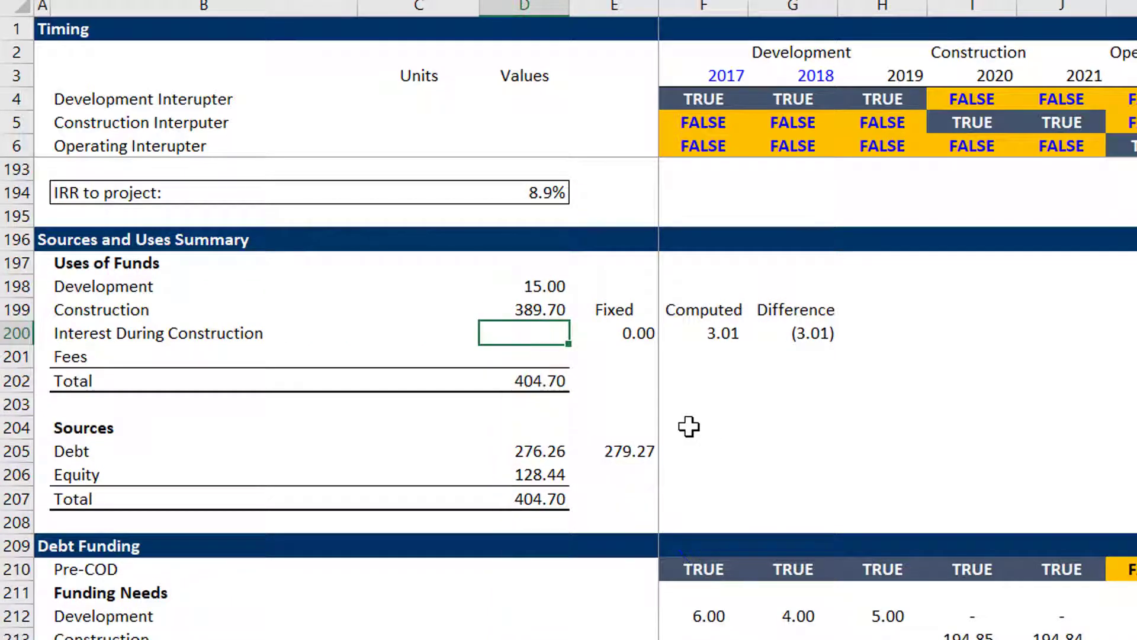
Review the Debt Funding and Debt Repayment sections from Uses of Funds down to the Taxes heading.
key("Down")
key("Down")
key("Down")
key("Down")
key("Down")
key("Down")
key("Down")
key("Down")
key("Down")
key("Down")
key("Down")
key("Down")
key("Down")
key("Down")
key("Down")
key("Down")
key("Down")
key("Down")
key("Down")
key("Down")
key("Down")
key("Down")
key("Down")
key("Down")
key("Down")
key("Down")
key("Down")
key("Down")
key("Down")
key("Down")
key("Down")
key("Down")
key("Down")
key("Down")
key("Down")
key("Down")
key("Down")
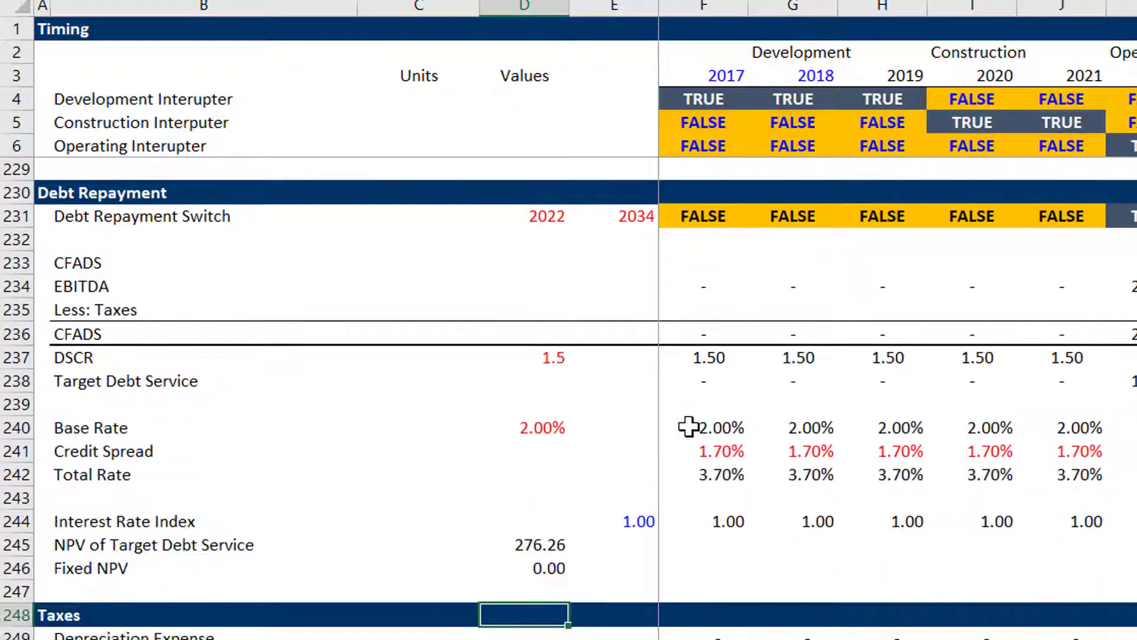
Examine the CFADS calculation in Debt Repayment, stopping at the 2017 cell of the Less: Taxes row.
key("Up")
key("Up")
key("Up")
key("Up")
key("Up")
key("Up")
key("Up")
key("Up")
key("Up")
key("Up")
key("Up")
key("Up")
key("Up")
key("Up")
key("Right")
key("Right")
key("Down")
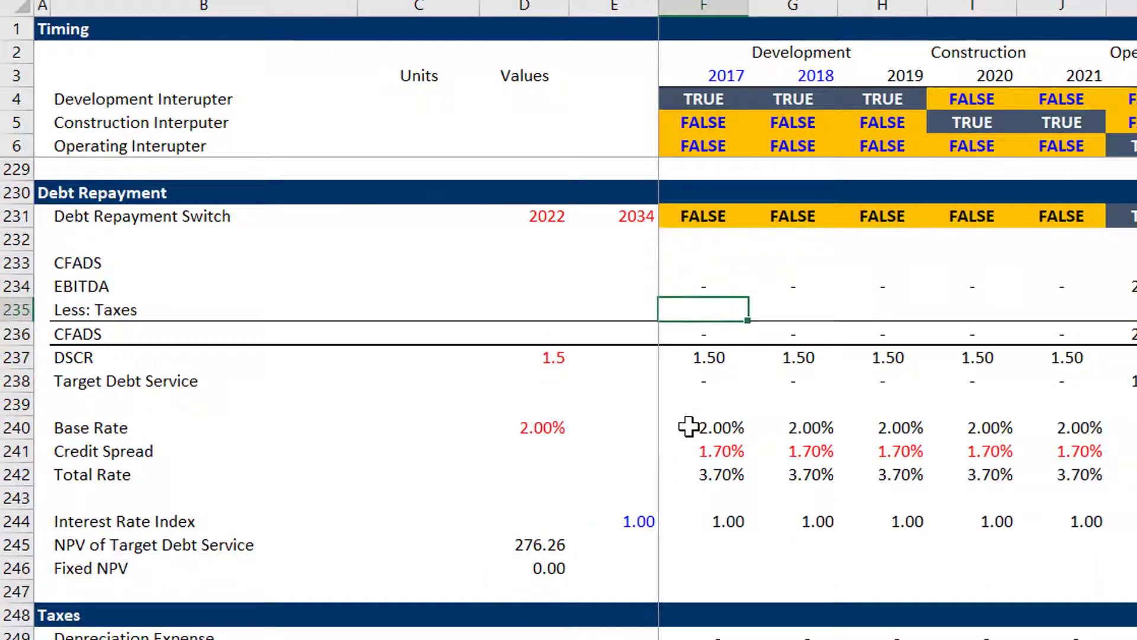
Review the rows from Less: Taxes in the CFADS calculation down to the heading of the Taxes section.
key("Down")
key("Down")
key("Down")
key("Down")
key("Down")
key("Down")
key("Down")
key("Down")
key("Down")
key("Down")
key("Down")
key("Down")
key("Down")
key("Down")
key("Down")
key("Down")
key("Down")
key("Down")
key("Down")
key("Down")
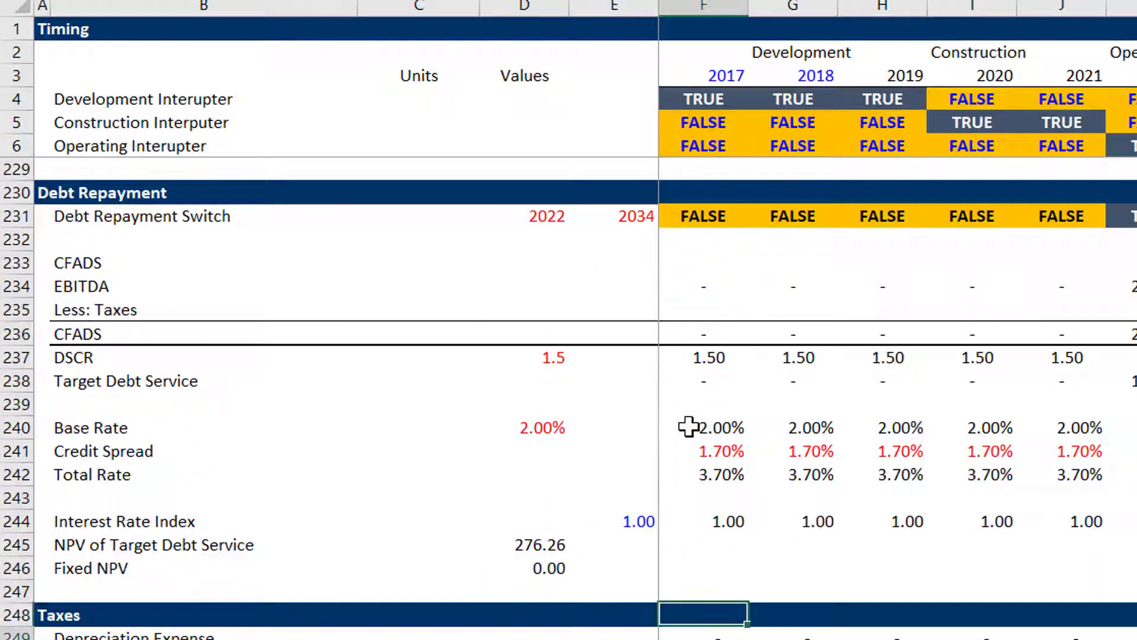
key("Down")
key("Down")
key("Up")
key("Up")
key("Up")
key("Up")
key("Up")
key("Up")
key("Up")
key("Up")
key("Up")
key("Up")
key("Up")
key("Up")
key("Up")
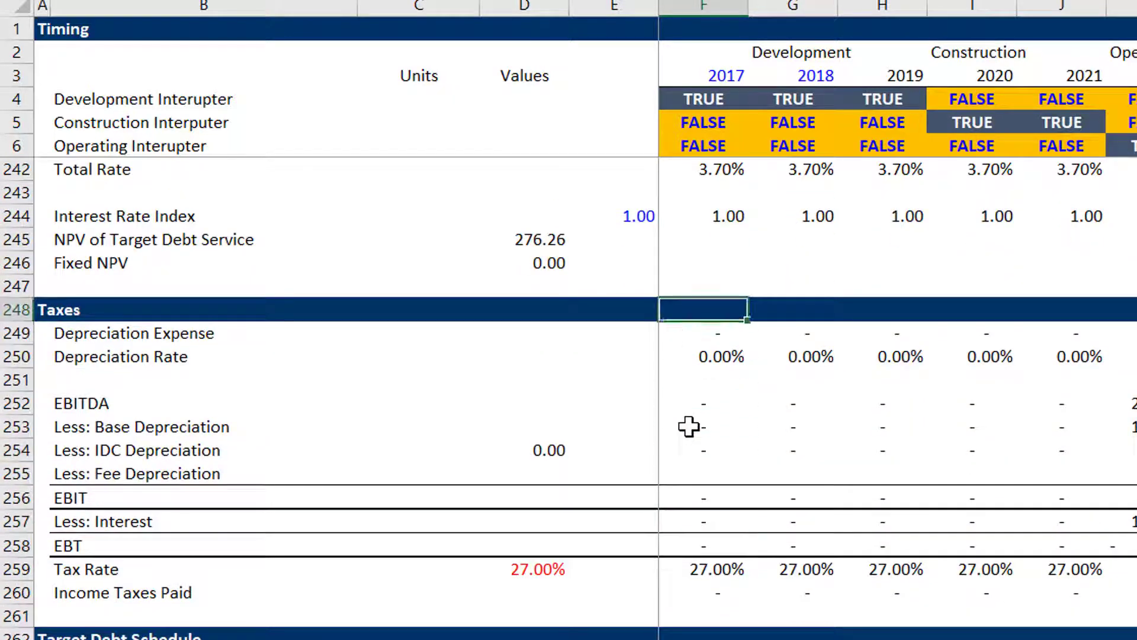
Check the 2017 depreciation expense formula in the Taxes section and rename its row label "Base Depreciation (No IDC)".
key("Down")
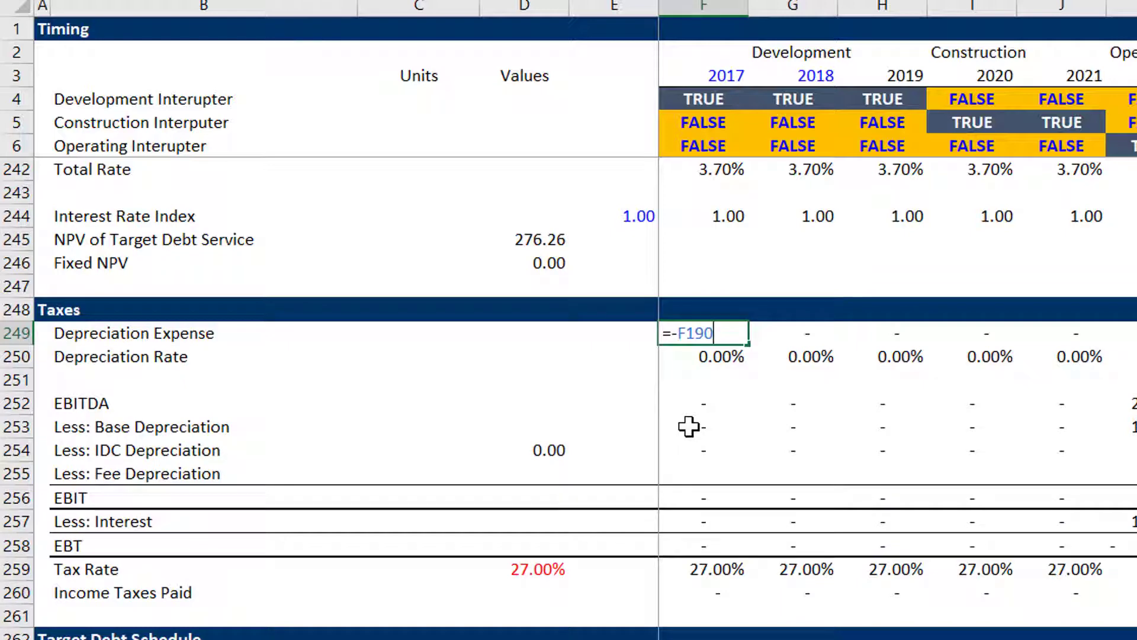
key("Left")
key("Left")
key("Left")
key("Left")
key("Left")
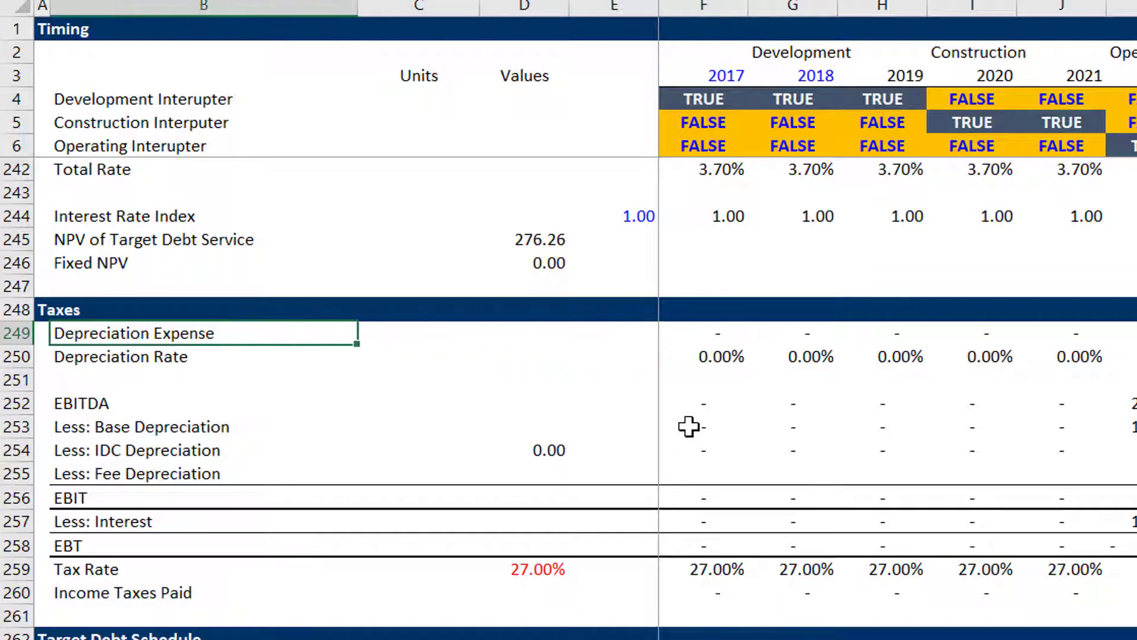
key("Right")
type("Ba")
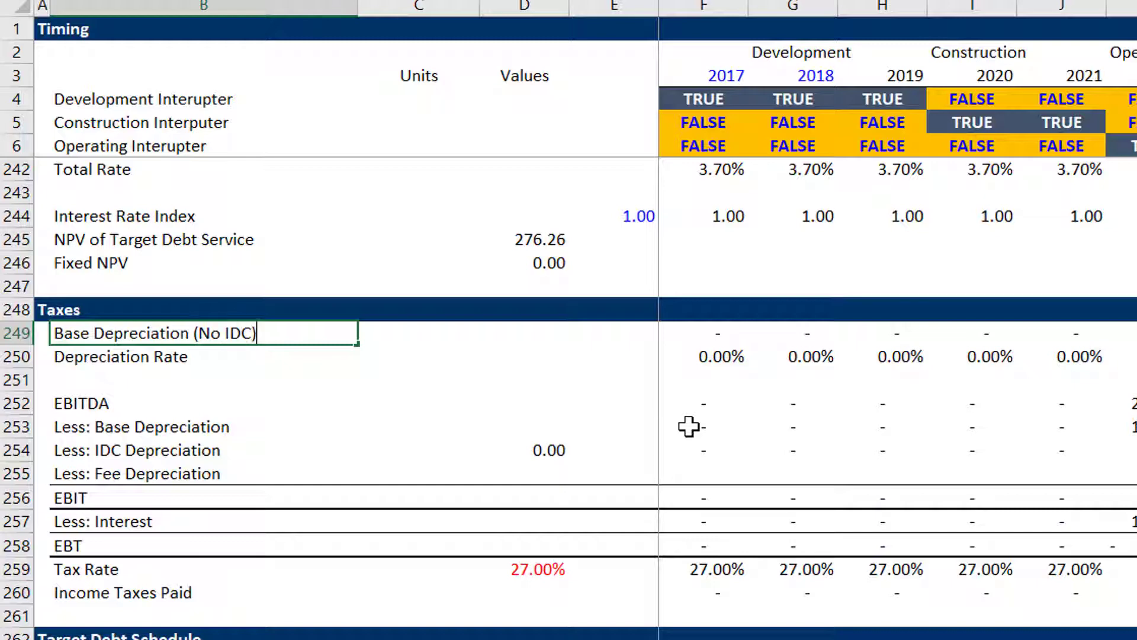
key("Return")
Examine the Depreciation Rate, EBITDA and Less: Base Depreciation rows of the Taxes section across the timeline.
key("Right")
key("Right")
key("Right")
key("Right")
key("Right")
key("Right")
key("Right")
key("Right")
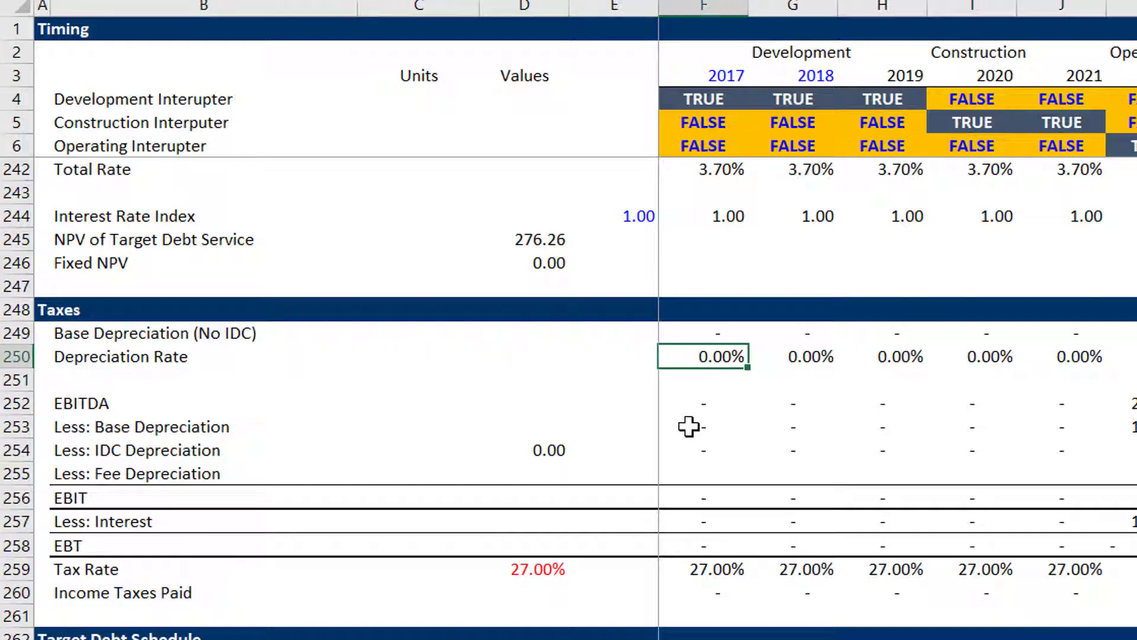
key("Down")
key("Left")
key("Left")
key("Left")
key("Left")
key("Left")
key("Left")
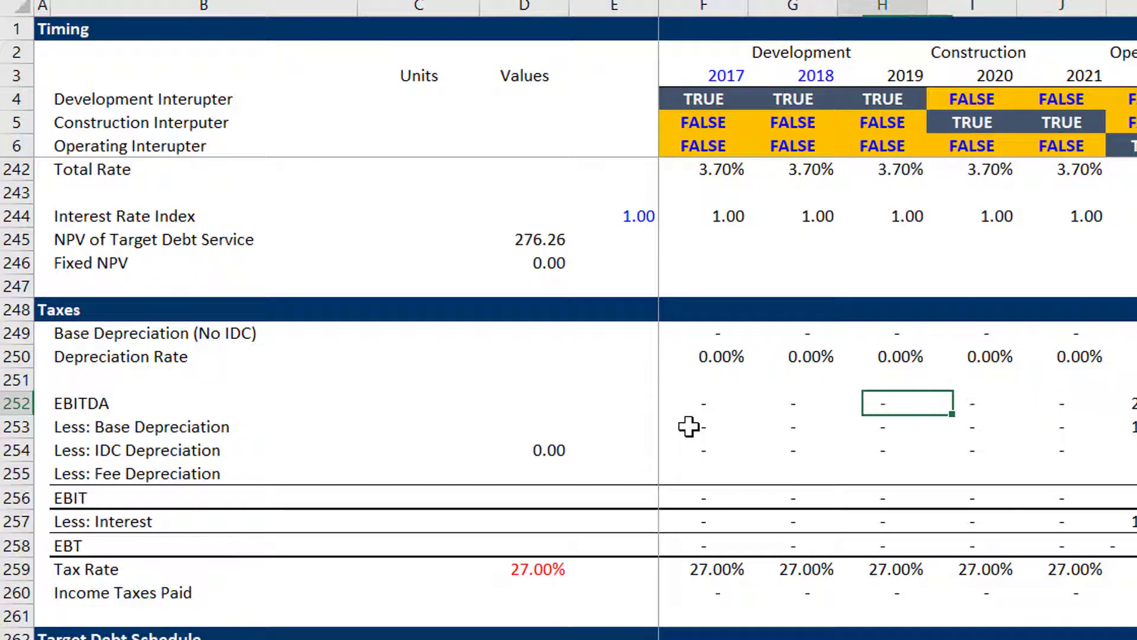
key("Down")
key("Right")
key("Right")
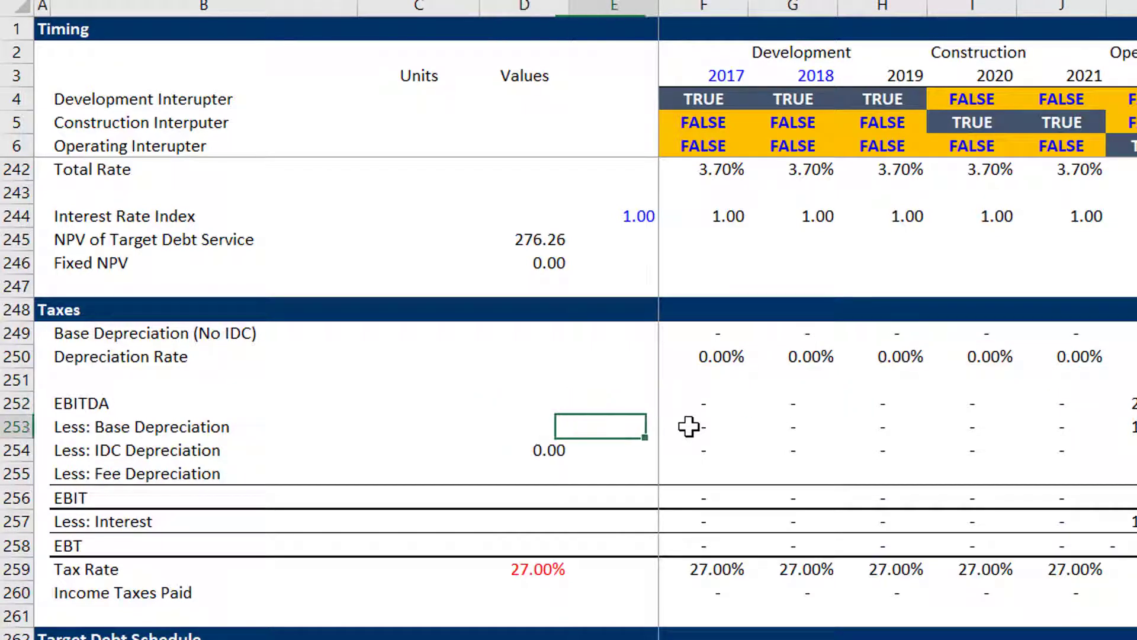
key("Right")
key("Right")
key("Right")
key("Right")
key("Right")
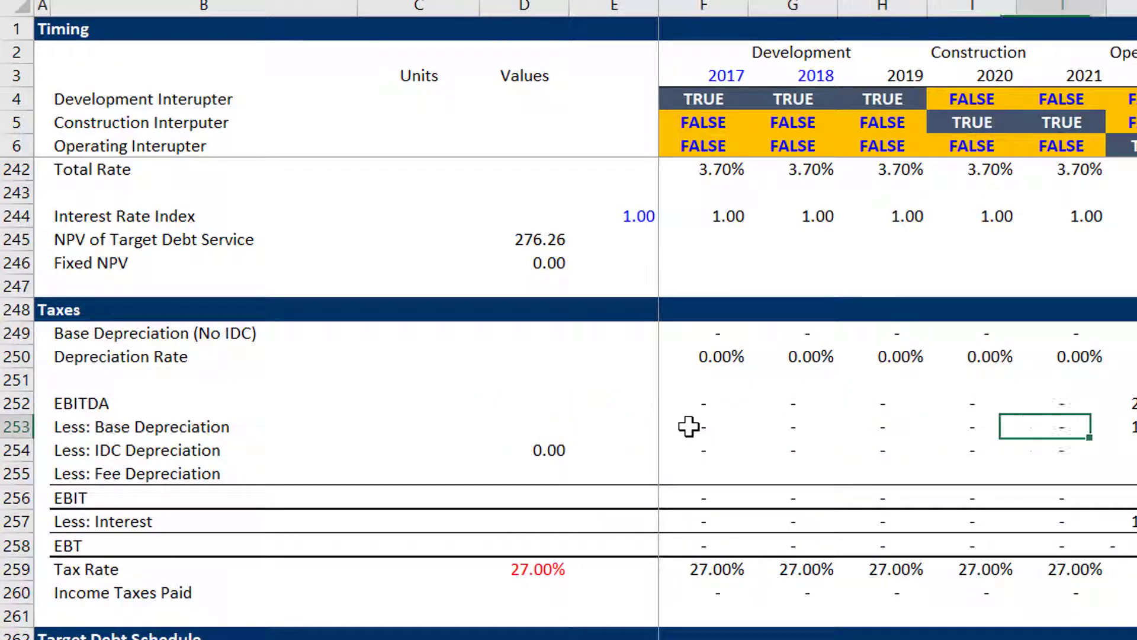
key("Up")
key("Up")
key("Up")
key("Up")
key("Down")
key("Down")
key("Down")
key("Down")
key("Down")
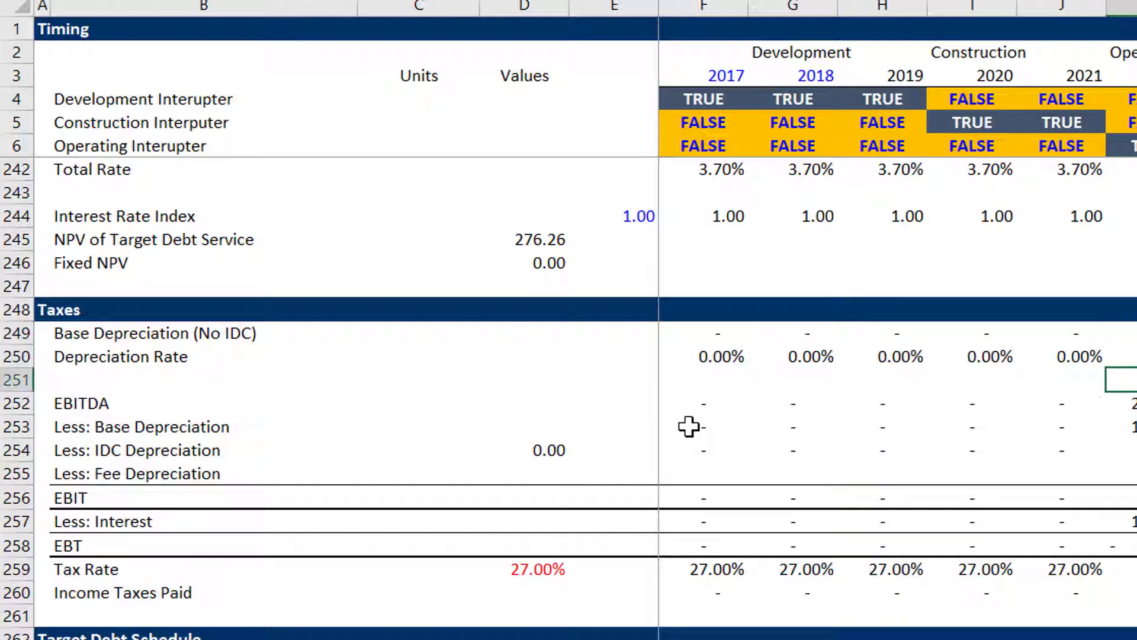
Link the Less: IDC Depreciation cell in the Values column to the Interest During Construction value under Uses of Funds.
key("Left")
key("Left")
key("Left")
key("Left")
key("Left")
key("Left")
key("Left")
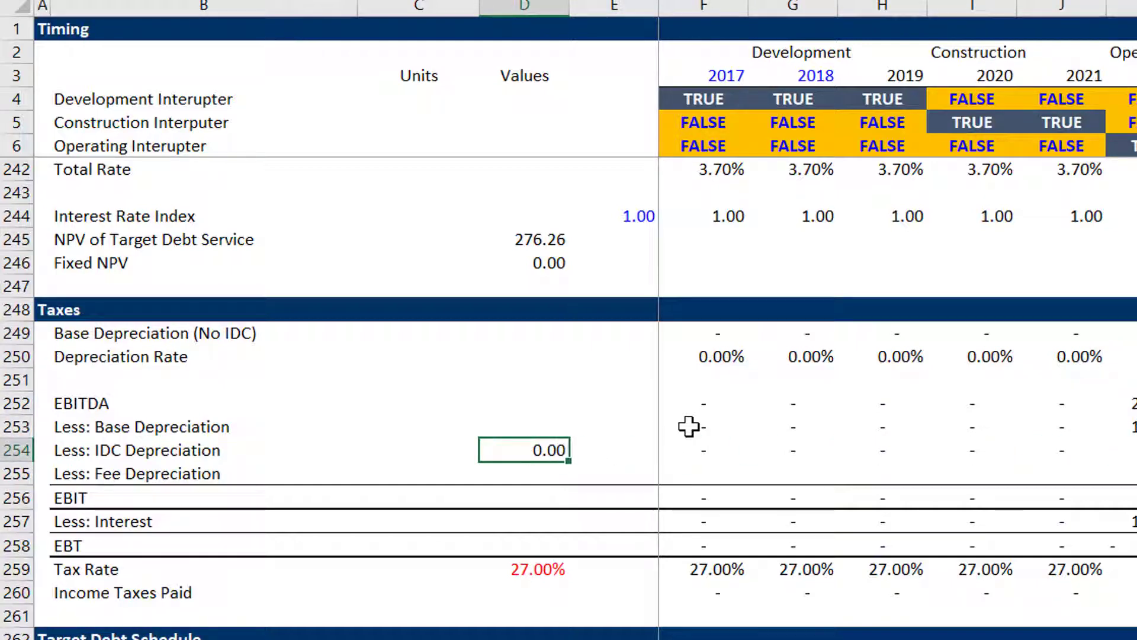
type("=")
key("Up")
key("Up")
key("Up")
key("Up")
key("Up")
key("Up")
key("Up")
key("Up")
key("Up")
key("Up")
key("Up")
key("Up")
key("Up")
key("Up")
key("Up")
key("Up")
key("Up")
key("Up")
key("Up")
key("Up")
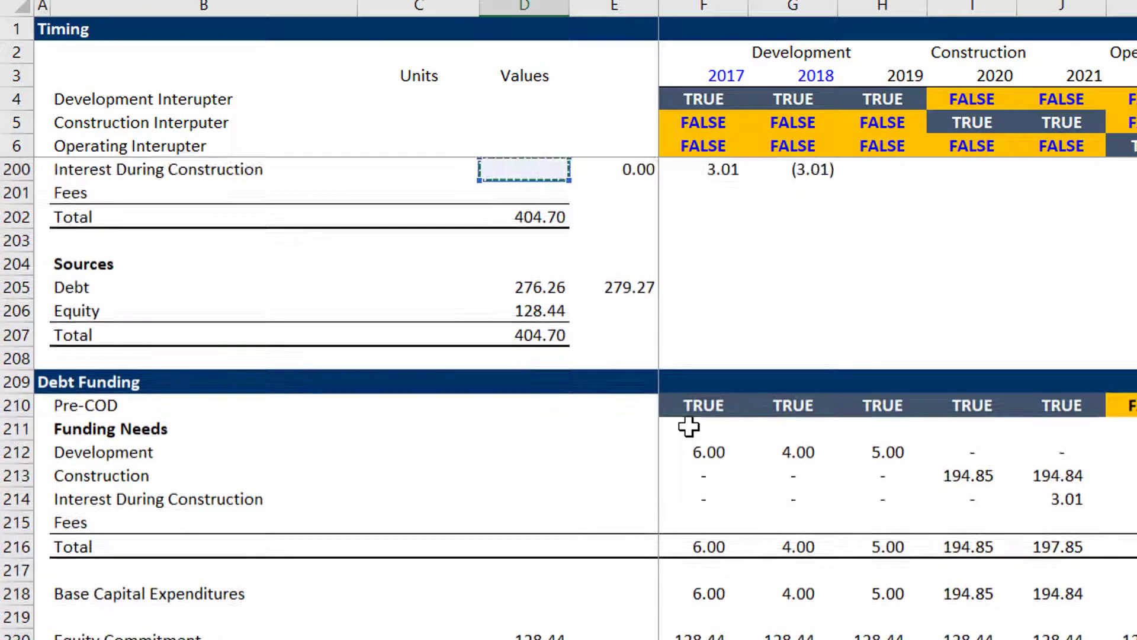
key("Up")
key("Up")
key("Down")
key("Down")
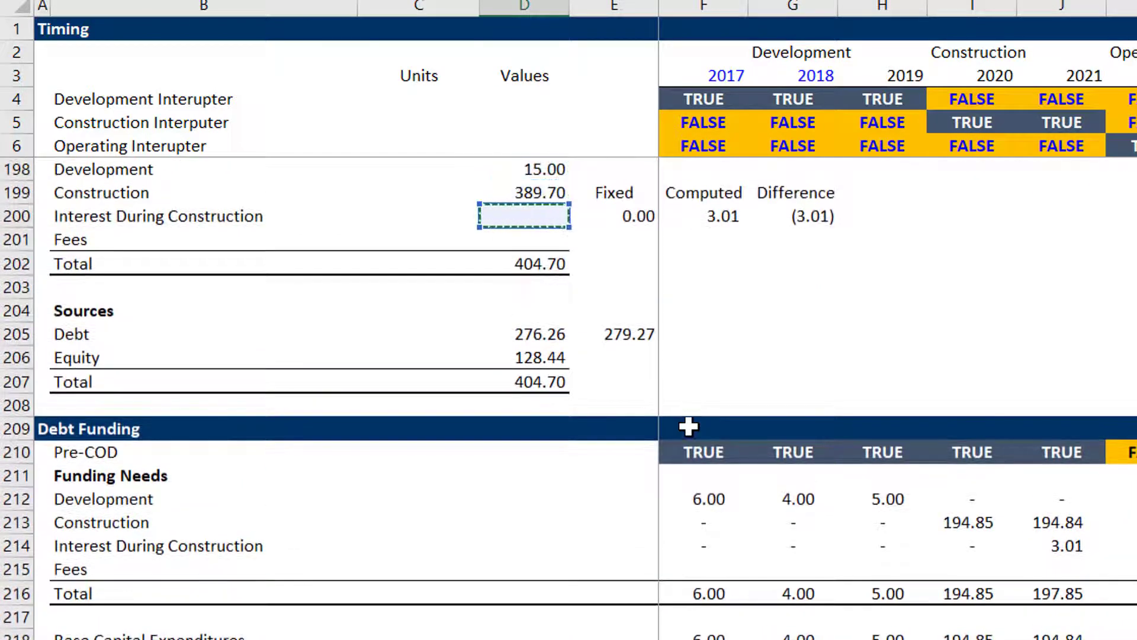
key("Return")
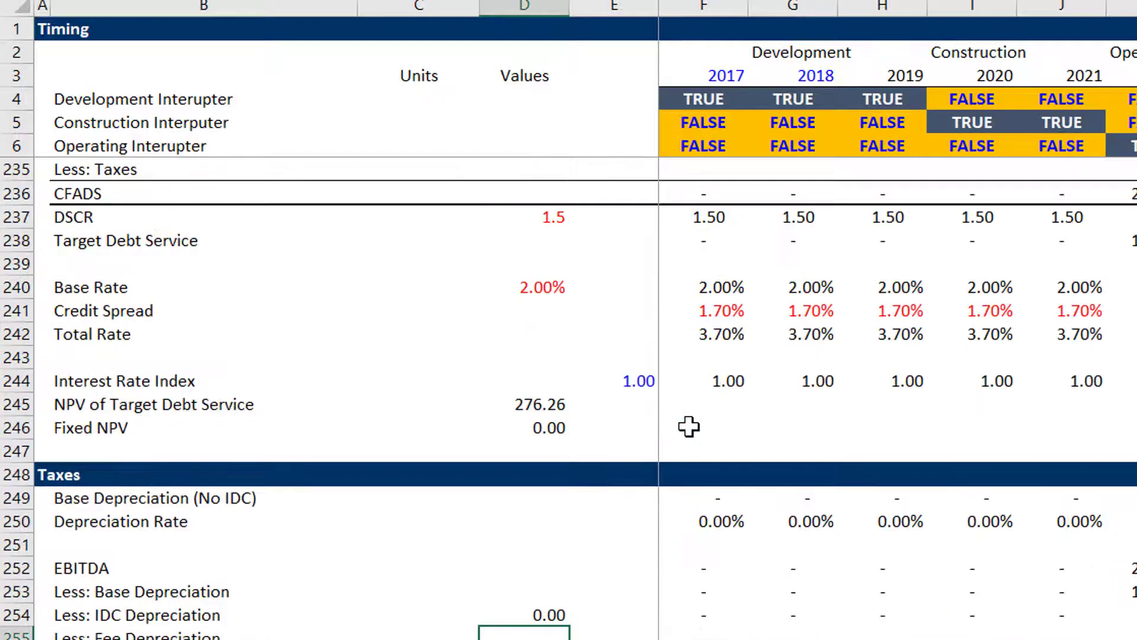
Examine the Less: IDC Depreciation row, comparing its Values cell with the yearly cells beside it.
key("Up")
key("Down")
key("Down")
key("Down")
key("Up")
key("Up")
key("Up")
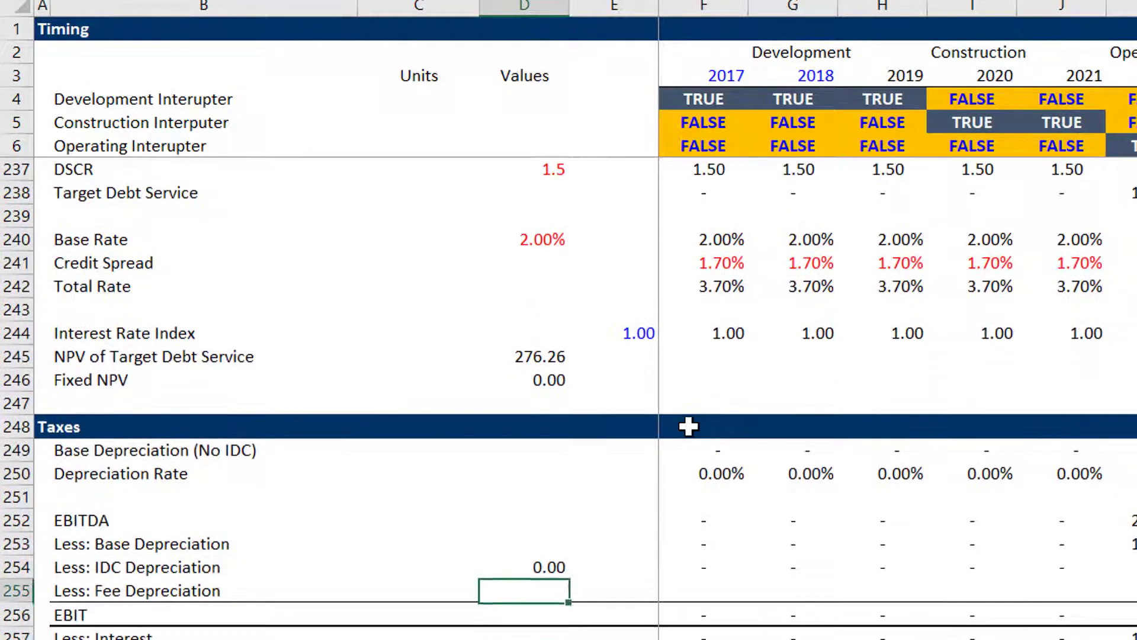
key("Right")
key("Right")
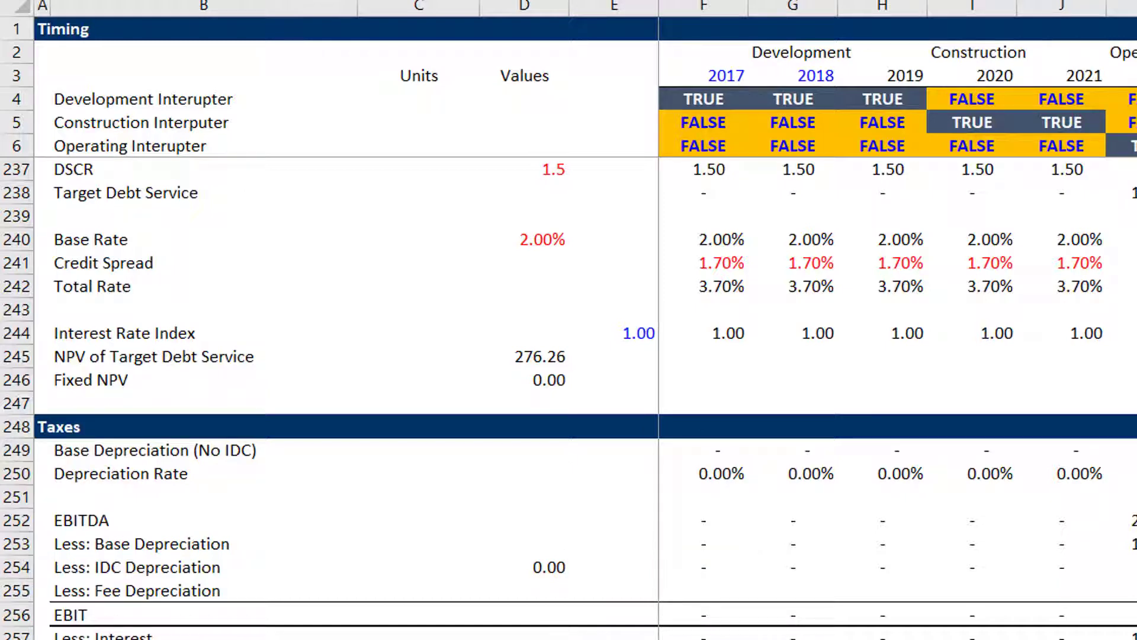
scroll(677, 453, "down", 2)
left_click(769, 436)
key("Left")
key("Left")
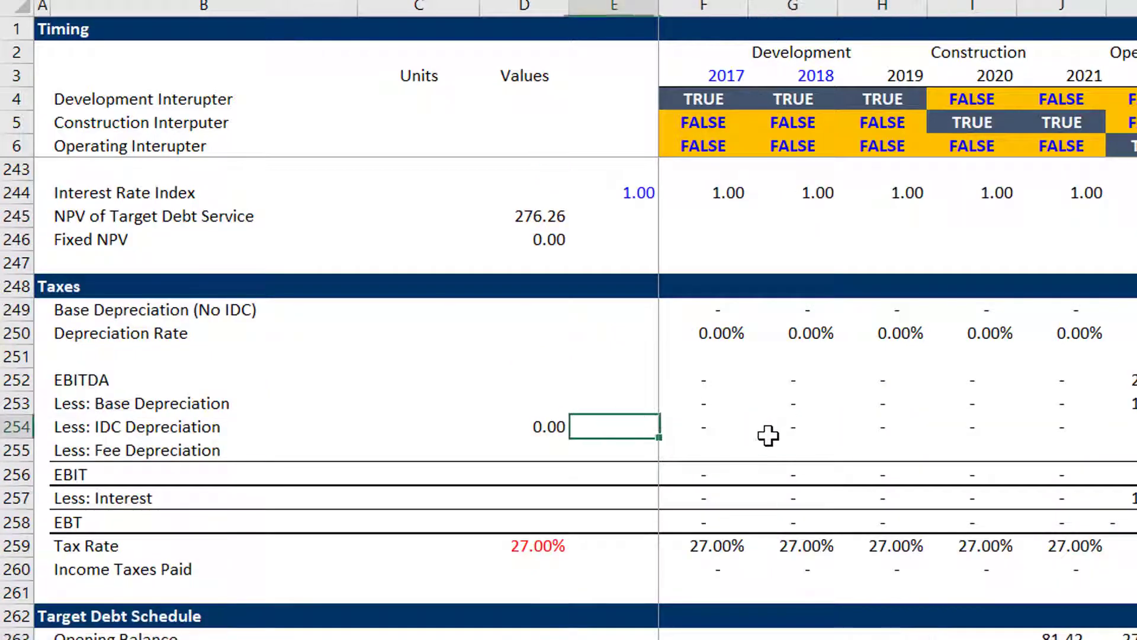
key("Left")
key("Right")
key("Right")
key("Left")
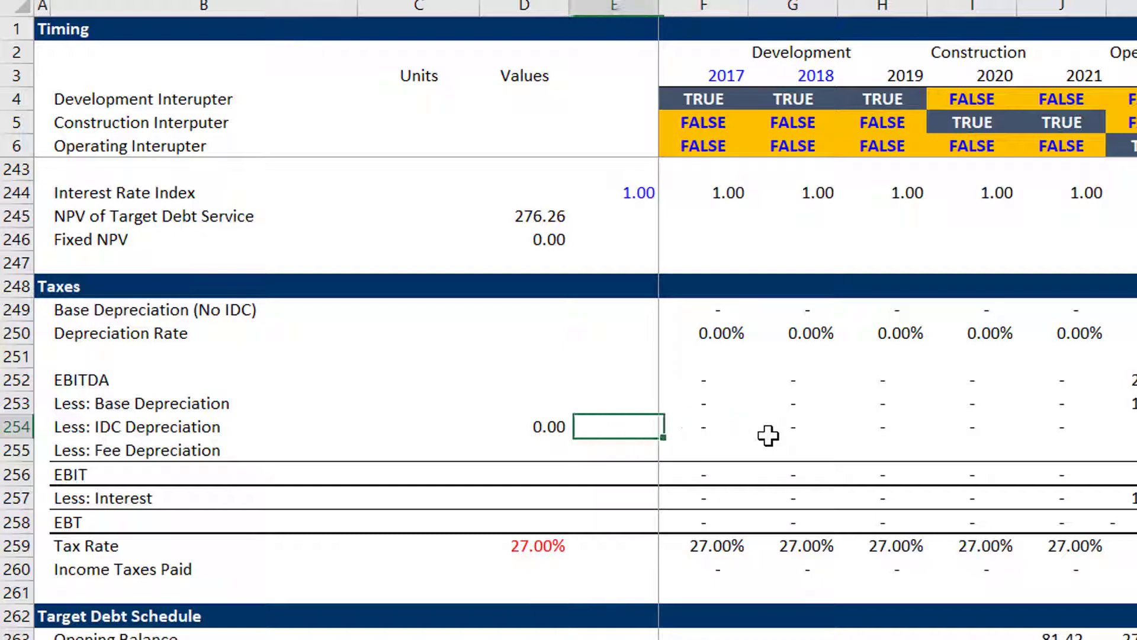
key("Left")
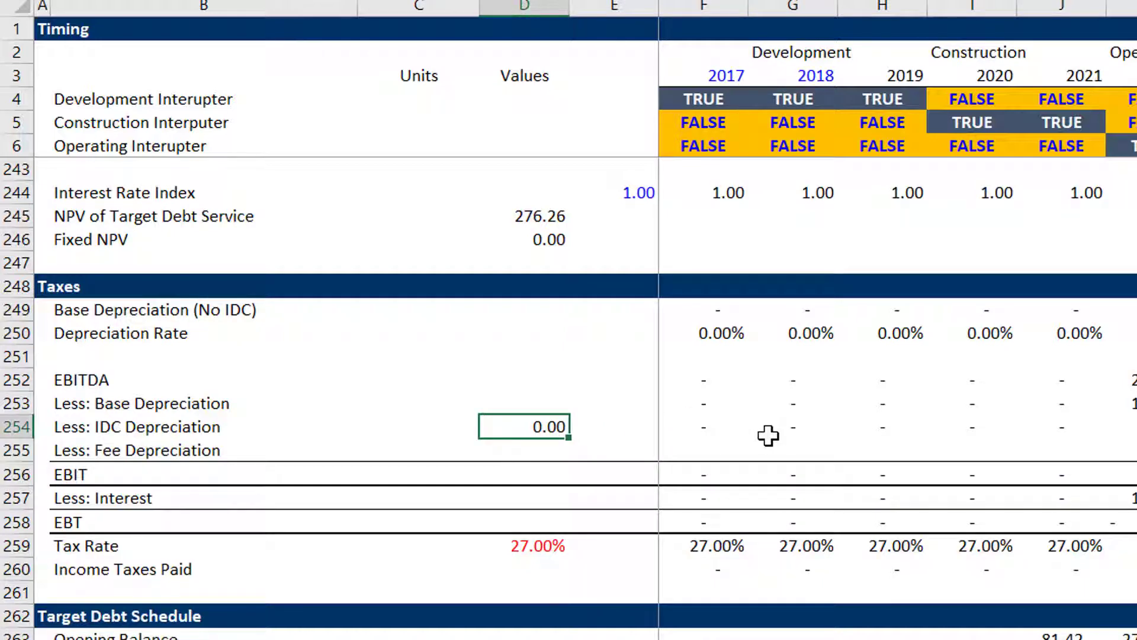
key("Right")
key("Right")
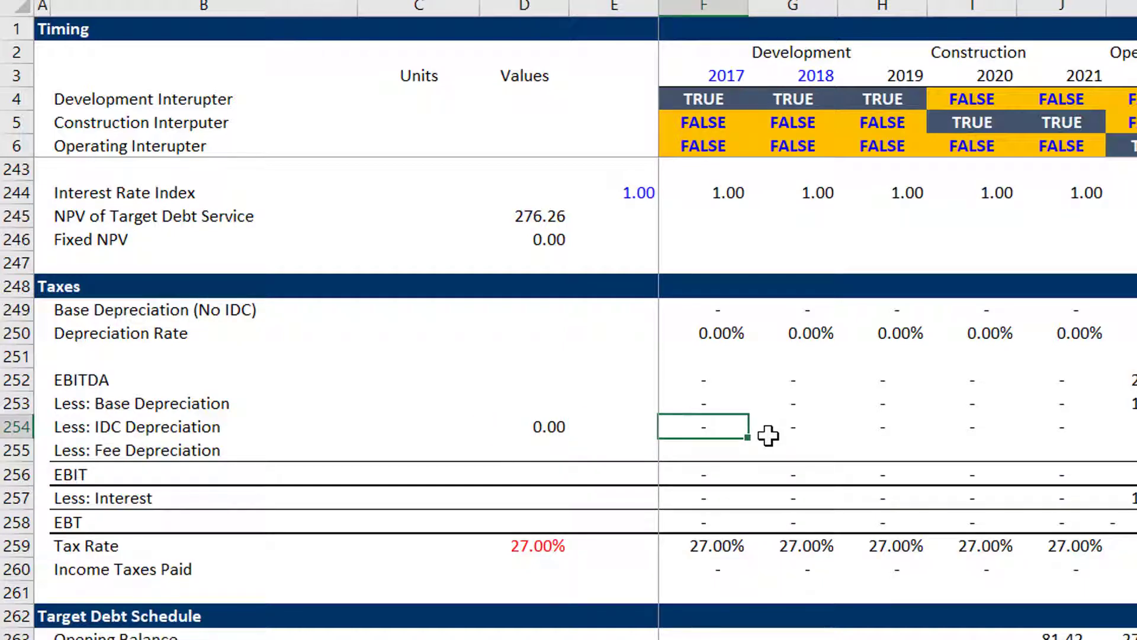
key("Left")
key("Left")
key("Right")
key("Right")
key("Right")
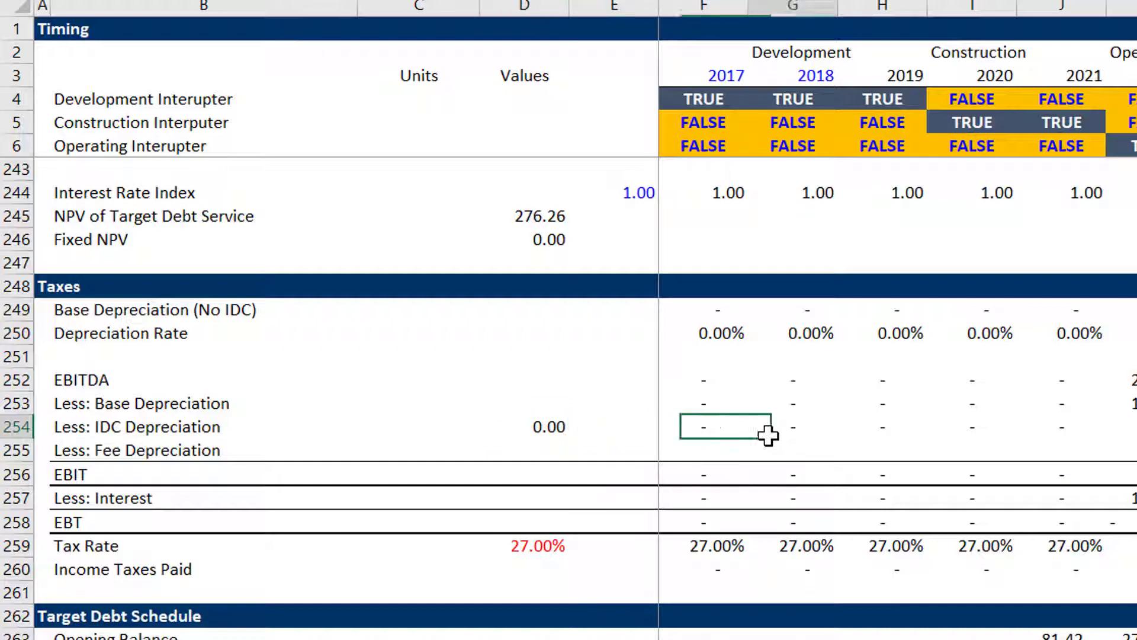
Examine the tax calculation from EBIT through interest and EBT down to the 2022 Income Taxes Paid formula.
key("Down")
key("Down")
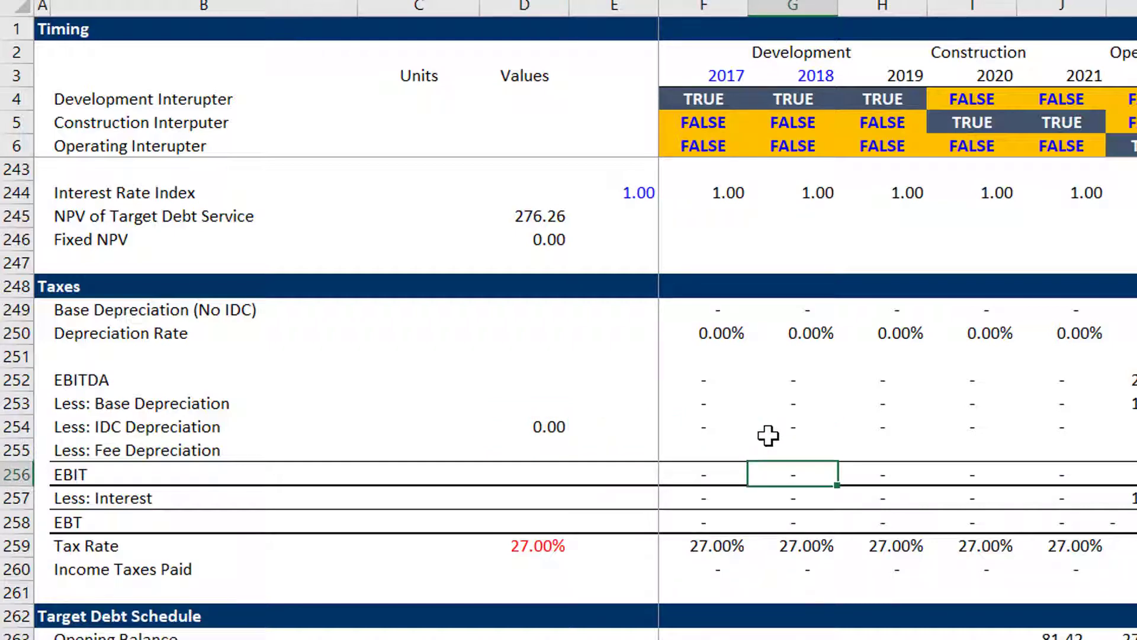
key("Left")
key("Right")
key("Right")
key("Right")
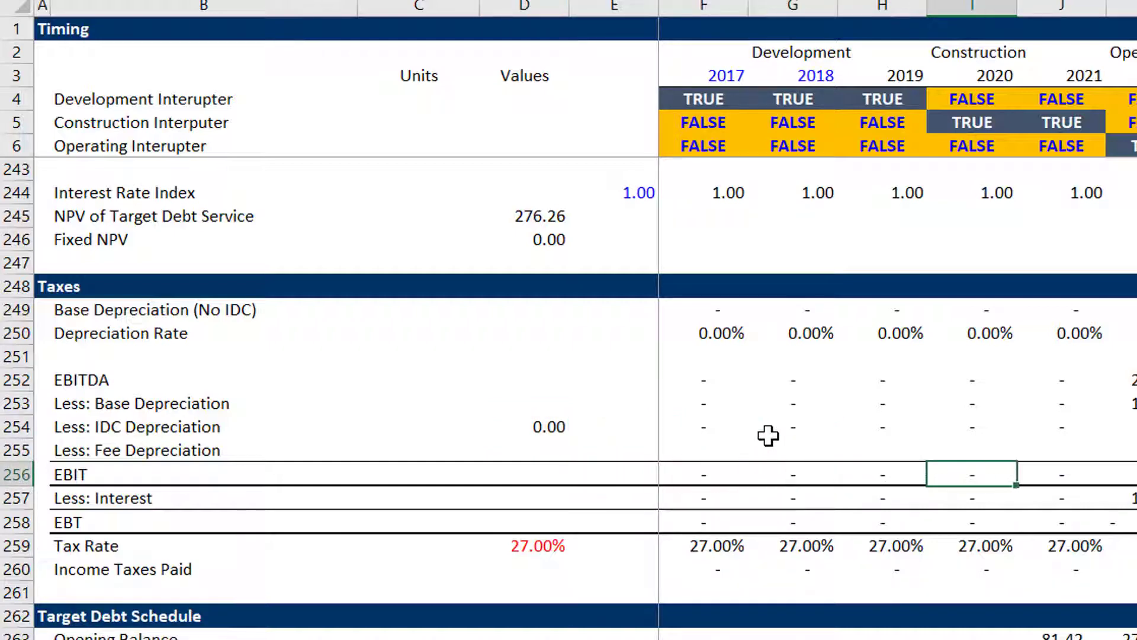
key("Down")
key("Left")
key("Right")
key("Down")
key("Left")
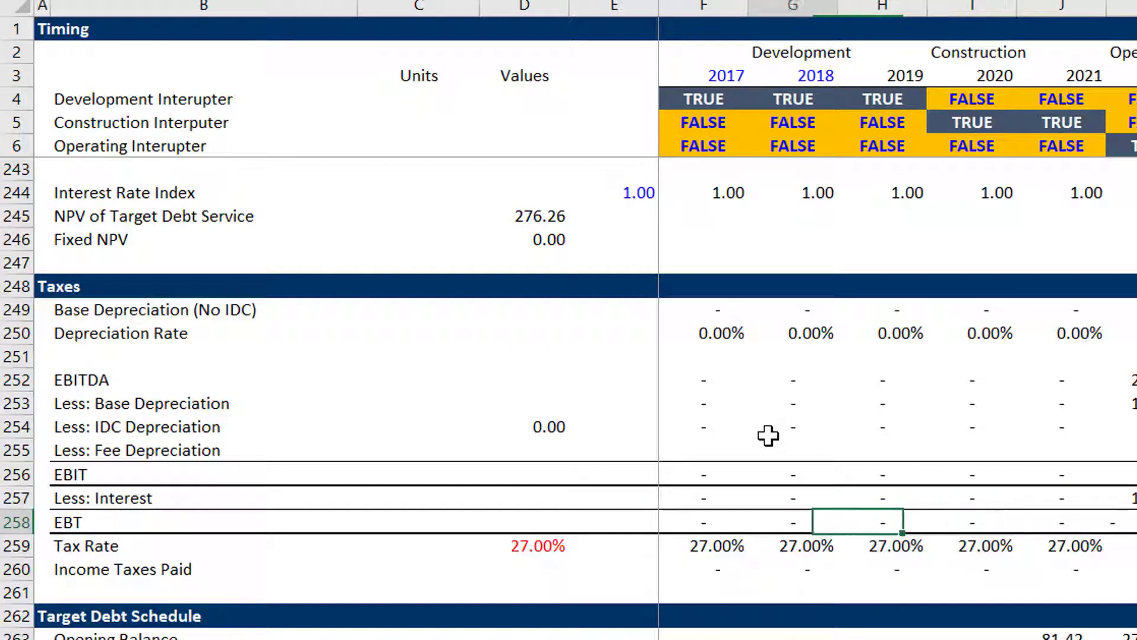
key("Left")
key("Left")
key("Right")
key("Right")
key("Right")
key("Right")
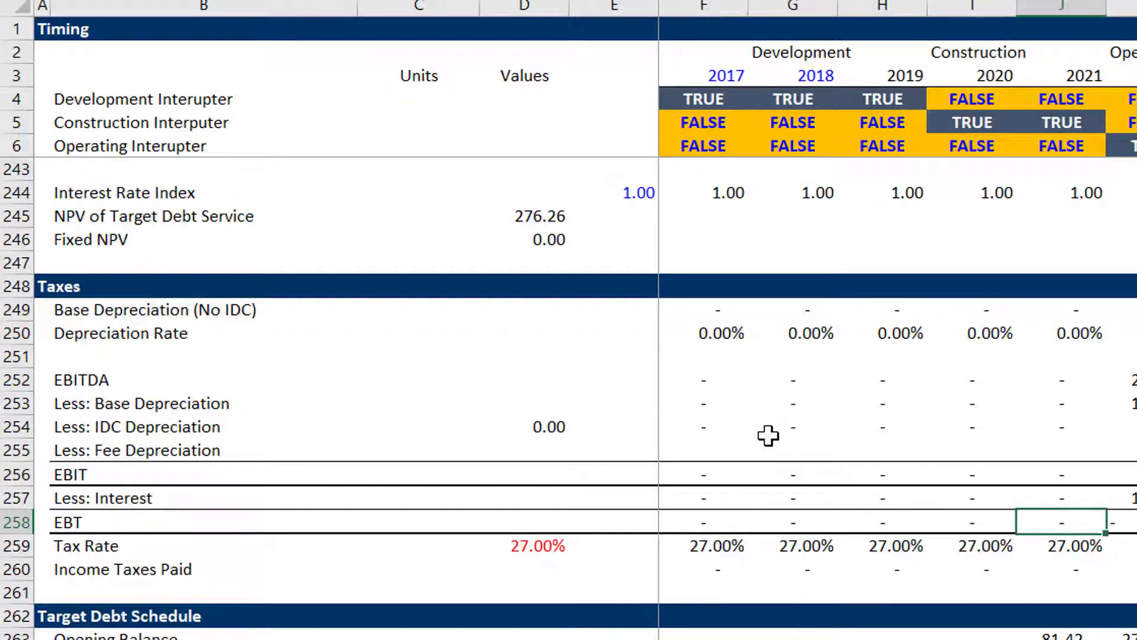
key("Down")
key("Down")
key("Right")
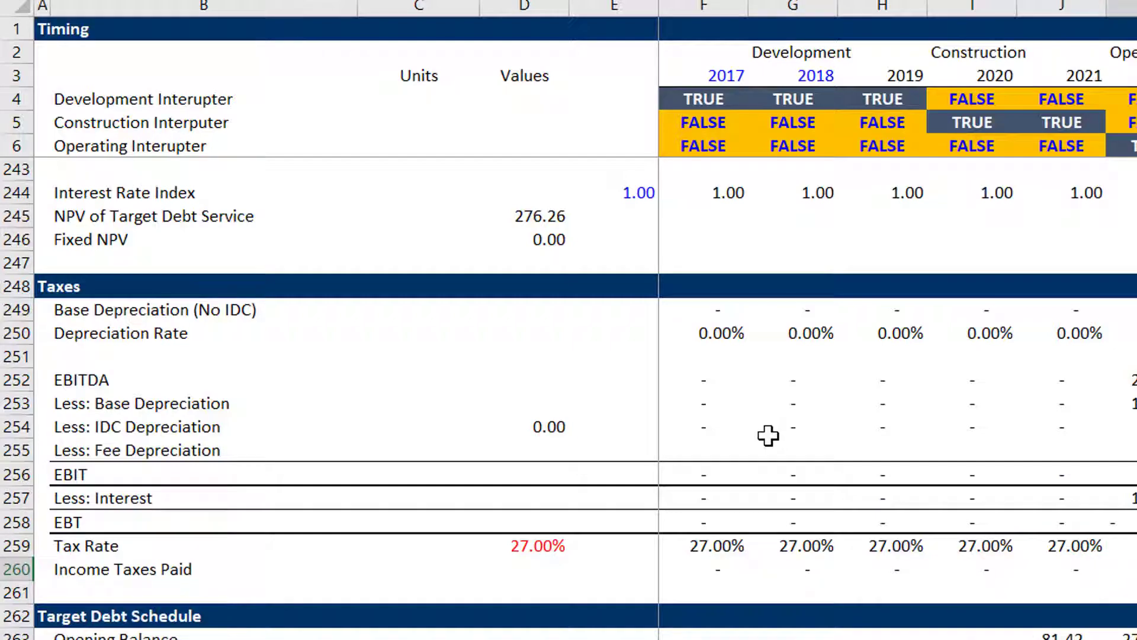
key("Left")
key("Right")
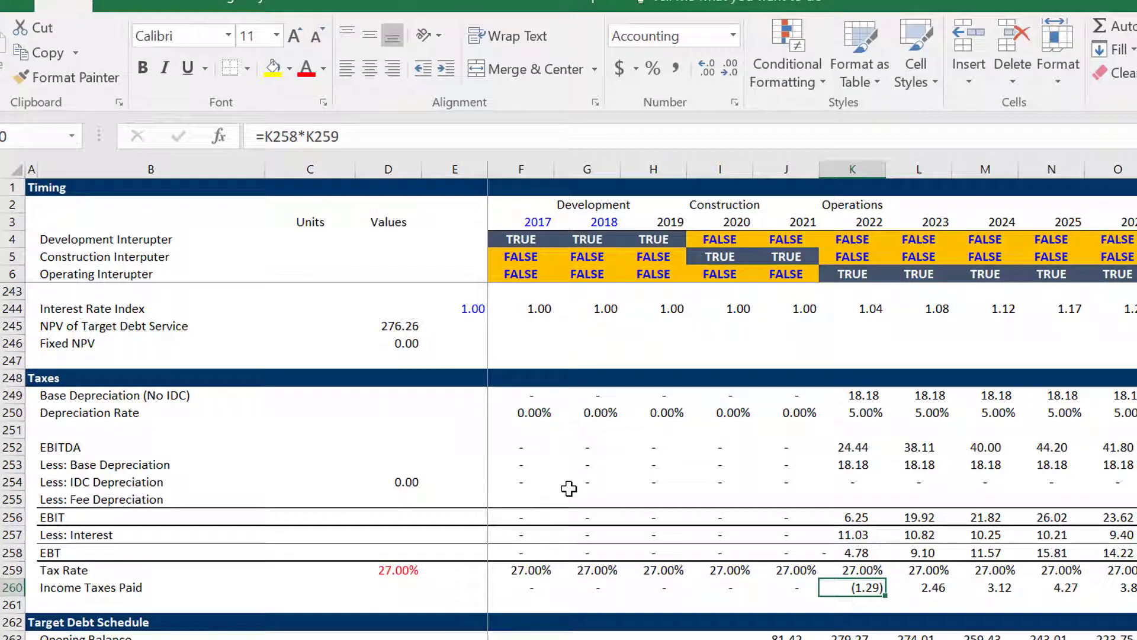
Compare the 2022 Less: Interest link in the Taxes section with the repayment and closing balance rows of the Target Debt Schedule.
key("Down")
key("Down")
key("Down")
key("Down")
key("Down")
key("Down")
key("Down")
key("Down")
key("Down")
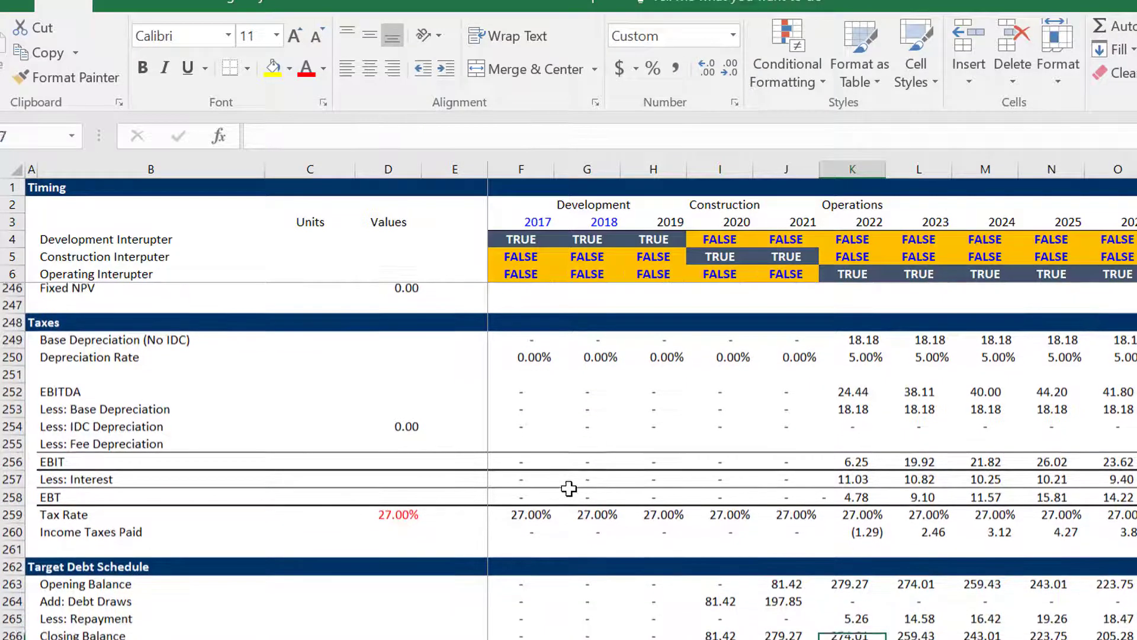
key("Up")
key("Up")
key("Up")
key("Up")
key("Up")
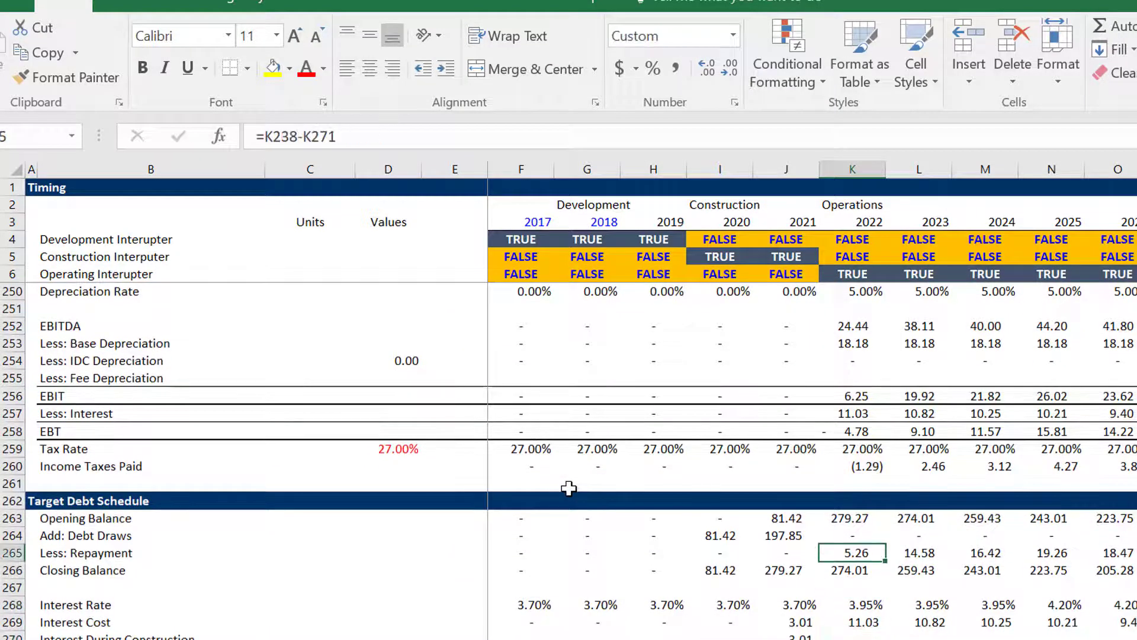
key("Up")
key("Up")
key("Up")
key("Up")
key("Up")
key("Up")
key("Up")
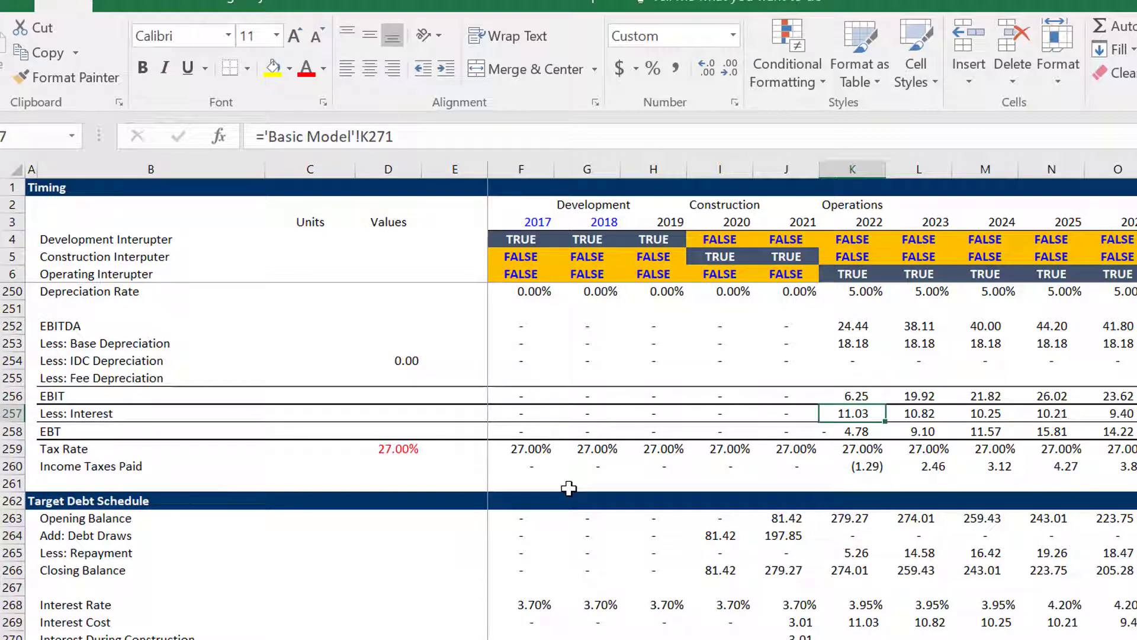
Trace the 2022 column from EBT through Income Taxes Paid and the Interest Cost formula down to the Equity Cash Flow section.
key("Down")
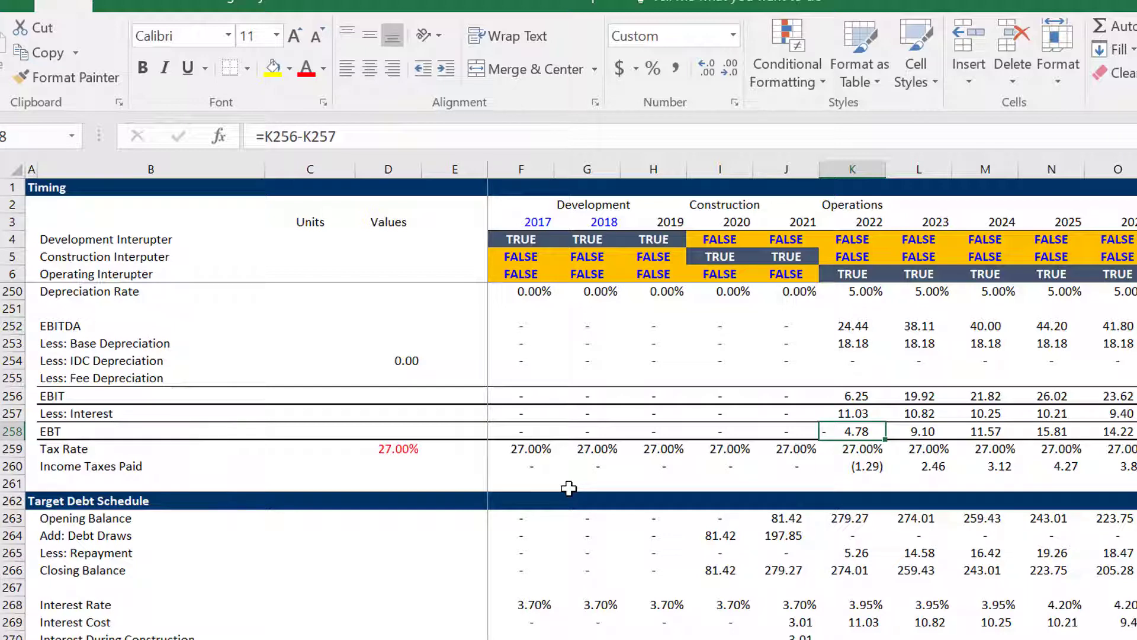
key("Down")
key("Down")
key("Down")
key("Down")
key("Down")
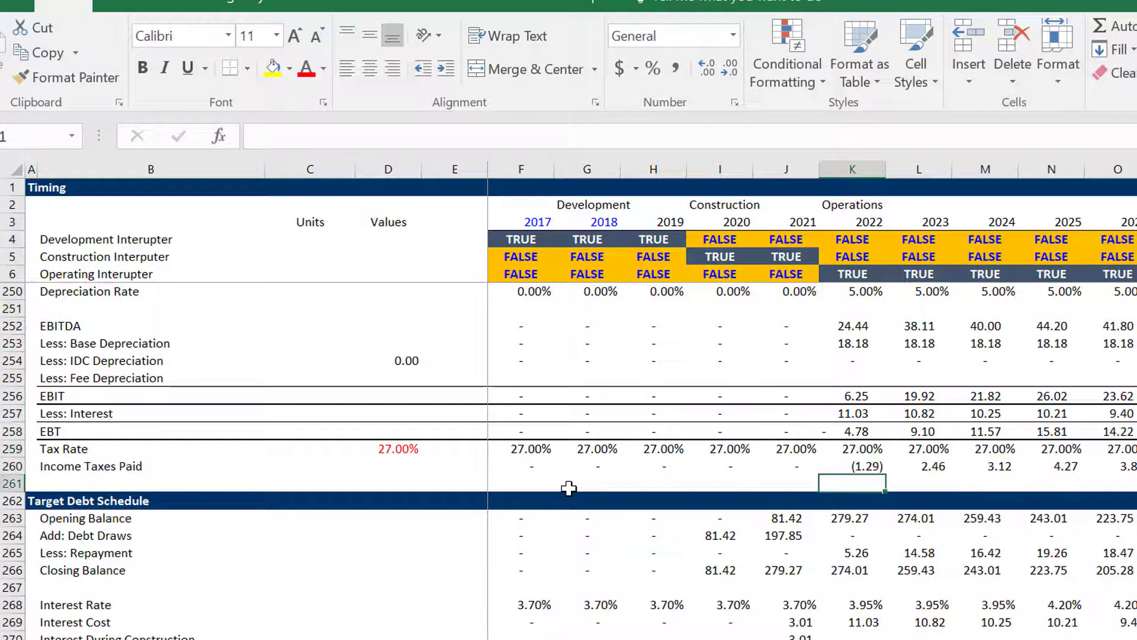
key("Down")
key("Down")
key("Down")
key("Down")
key("Down")
key("Down")
key("Down")
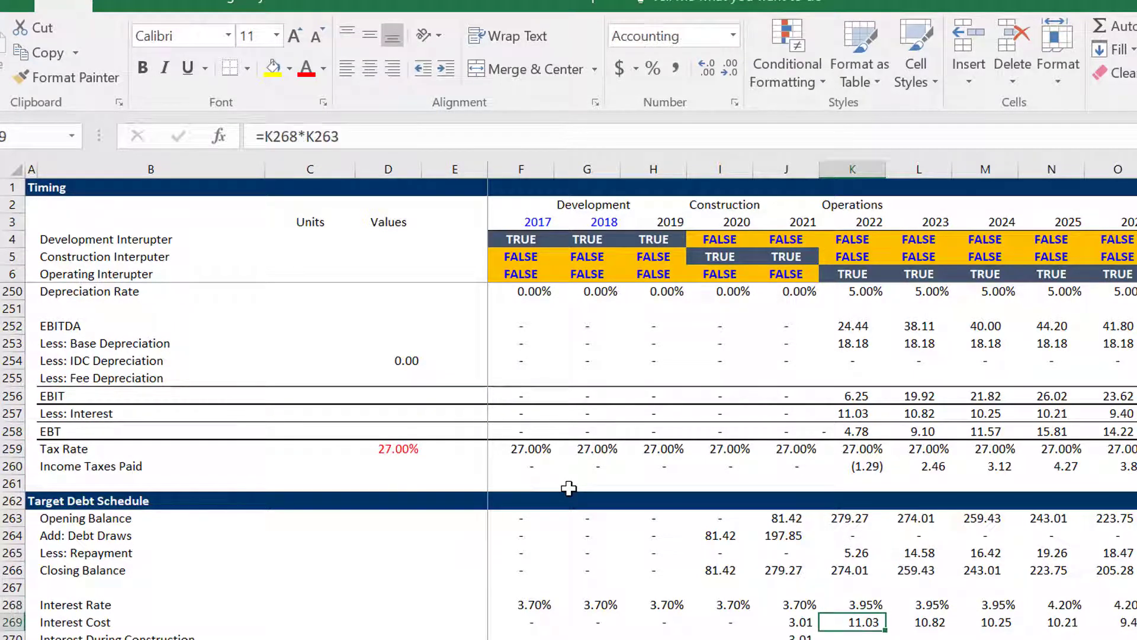
key("Down")
key("Down")
key("Down")
key("Down")
key("Down")
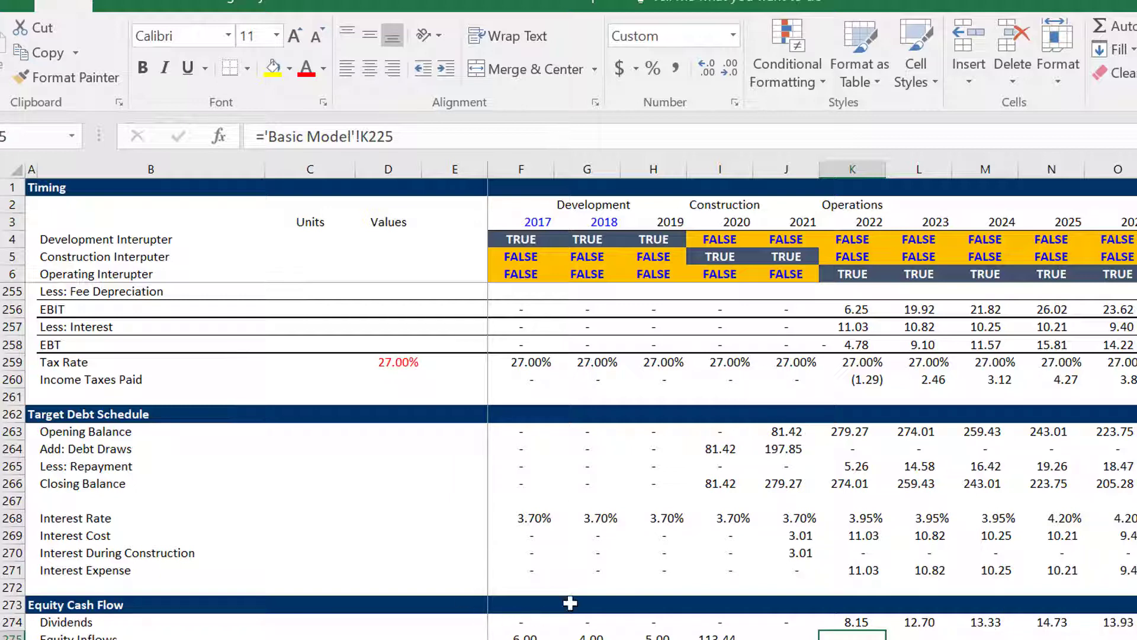
Inspect the construction-period Closing Balance formulas and the Add: Debt Draws link for 2020 in the Target Debt Schedule.
left_click(804, 495)
key("Up")
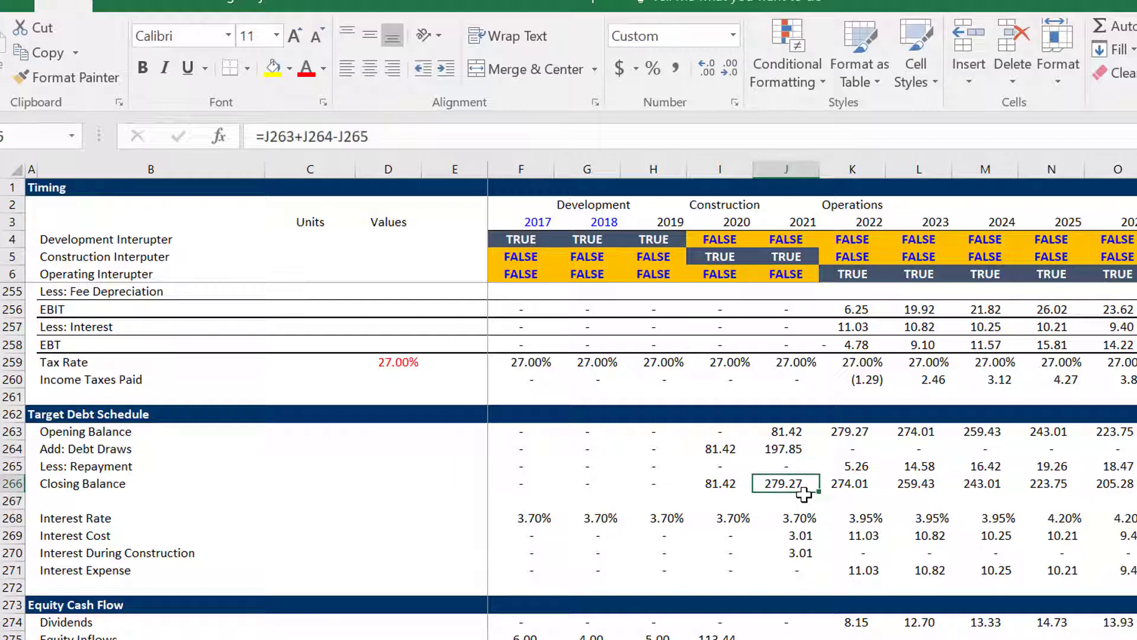
key("Left")
key("Left")
key("Right")
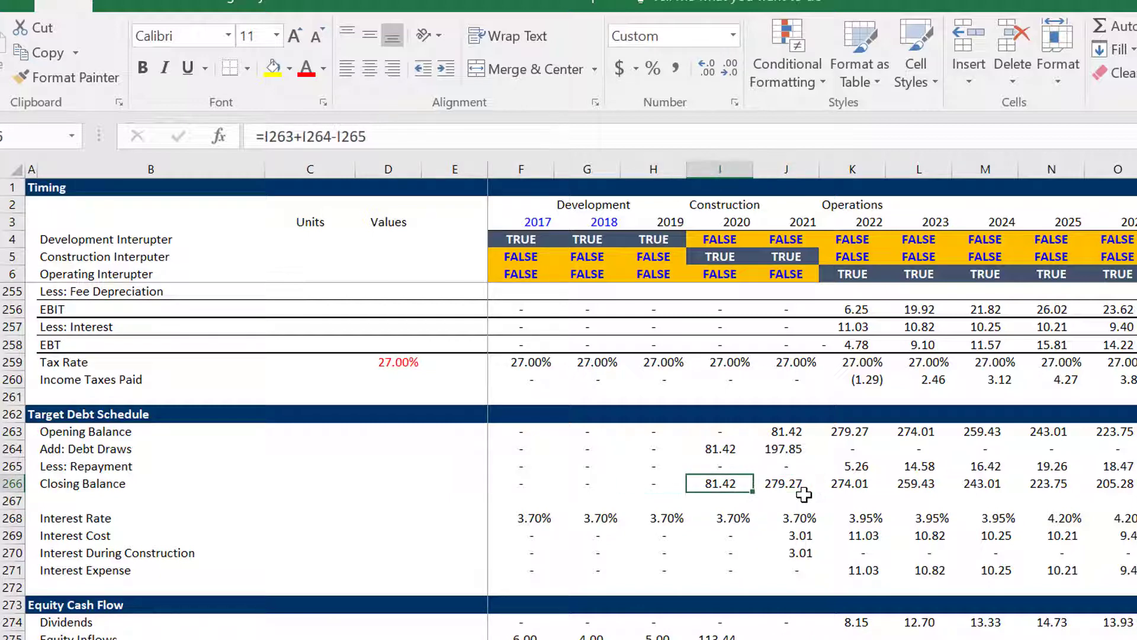
key("Up")
key("Up")
key("Up")
key("Down")
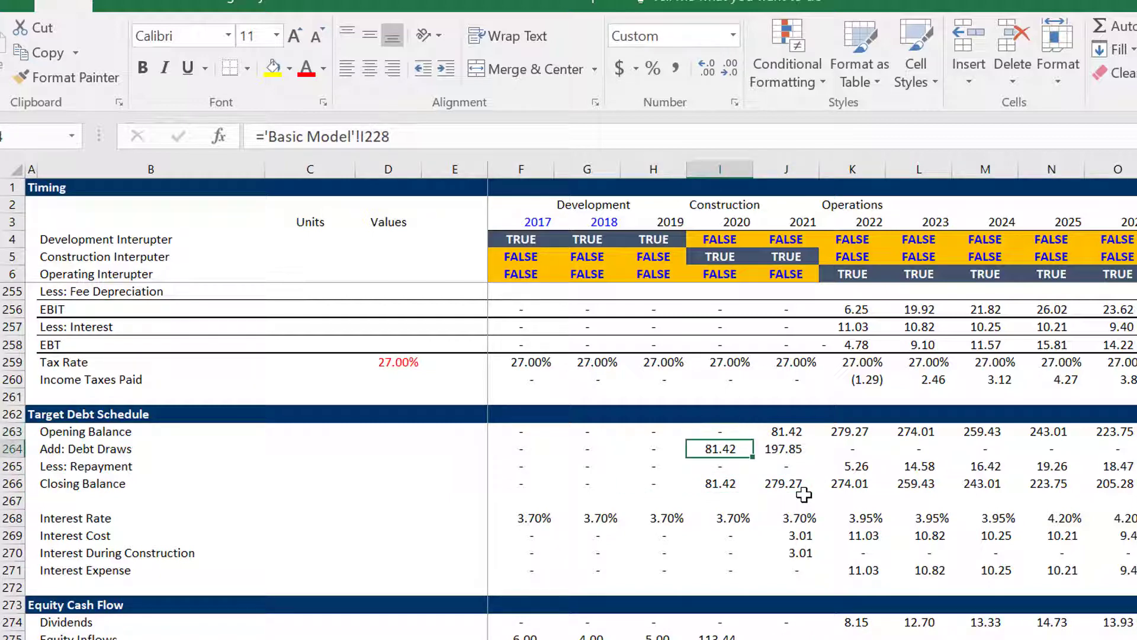
key("F2")
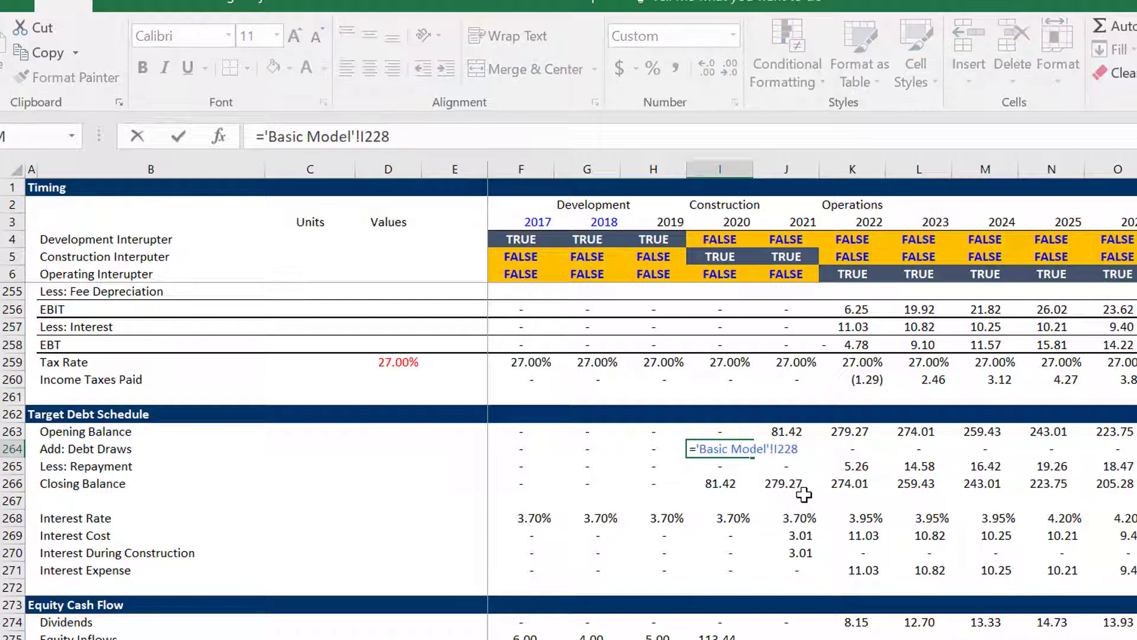
key("Escape")
key("Left")
key("Left")
key("Left")
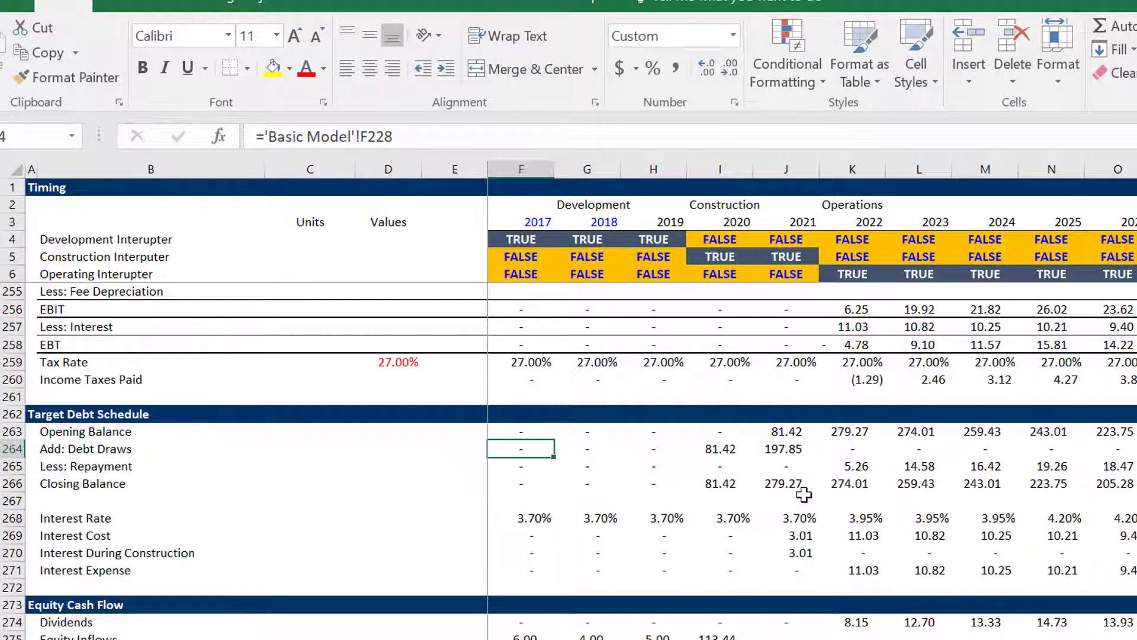
Inspect the cell references in the 2022 Less: Repayment formula of the Target Debt Schedule.
key("Down")
key("Right")
key("Right")
key("Right")
key("Right")
key("Right")
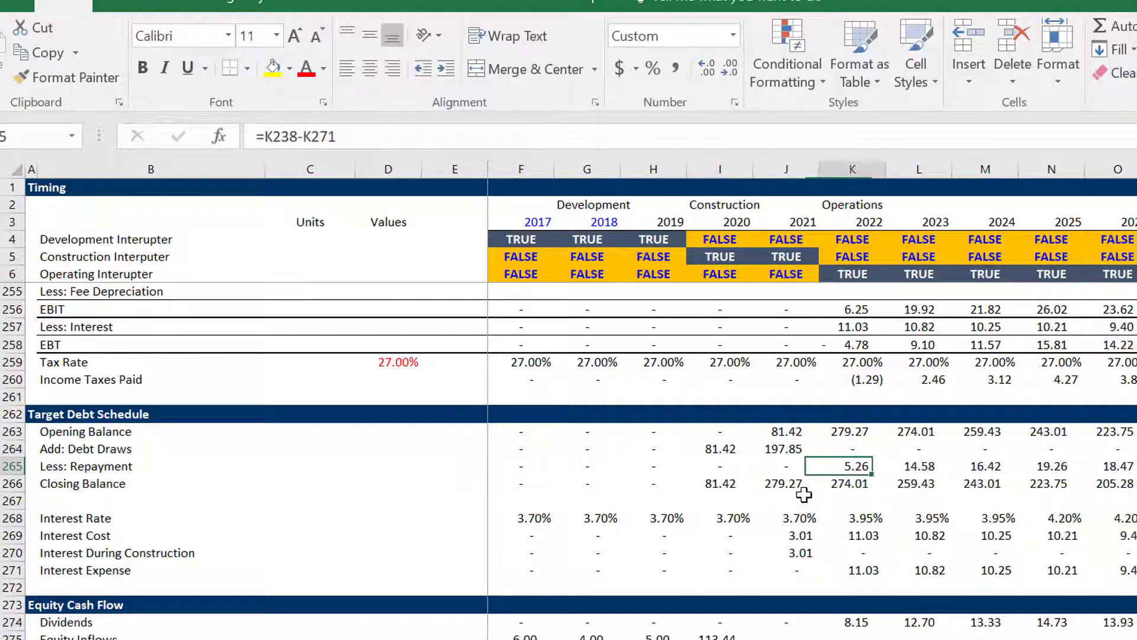
key("F2")
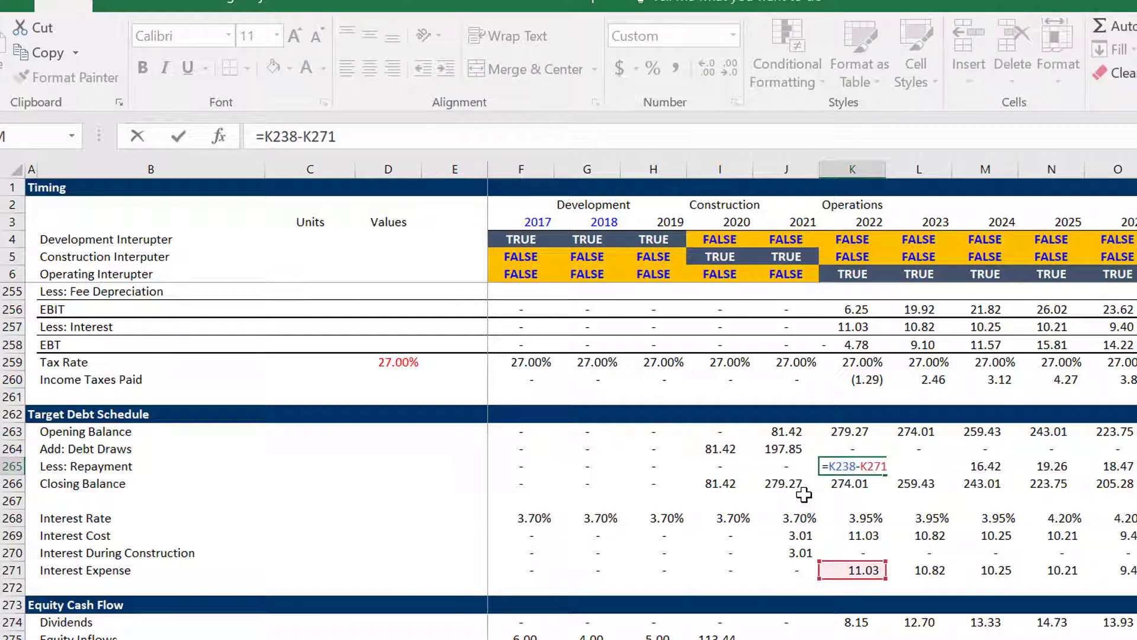
key("Escape")
Trace the 2022 repayment back up past the Taxes section to the Target Debt Service, CFADS and Less: Taxes rows.
key("Up")
key("Up")
key("Up")
key("Up")
key("Up")
key("Up")
key("Up")
key("Up")
key("Up")
key("Up")
key("Up")
key("Up")
key("Up")
key("Up")
key("Up")
key("Up")
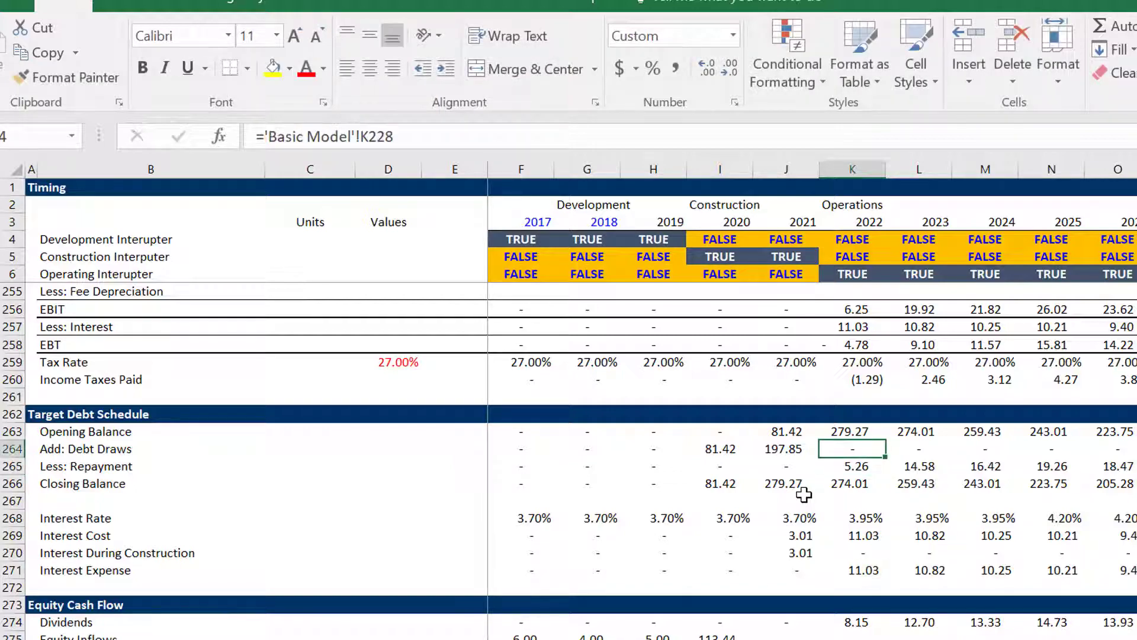
key("Up")
key("Up")
key("Up")
key("Up")
key("Up")
key("Up")
key("Up")
key("Up")
key("Up")
key("Up")
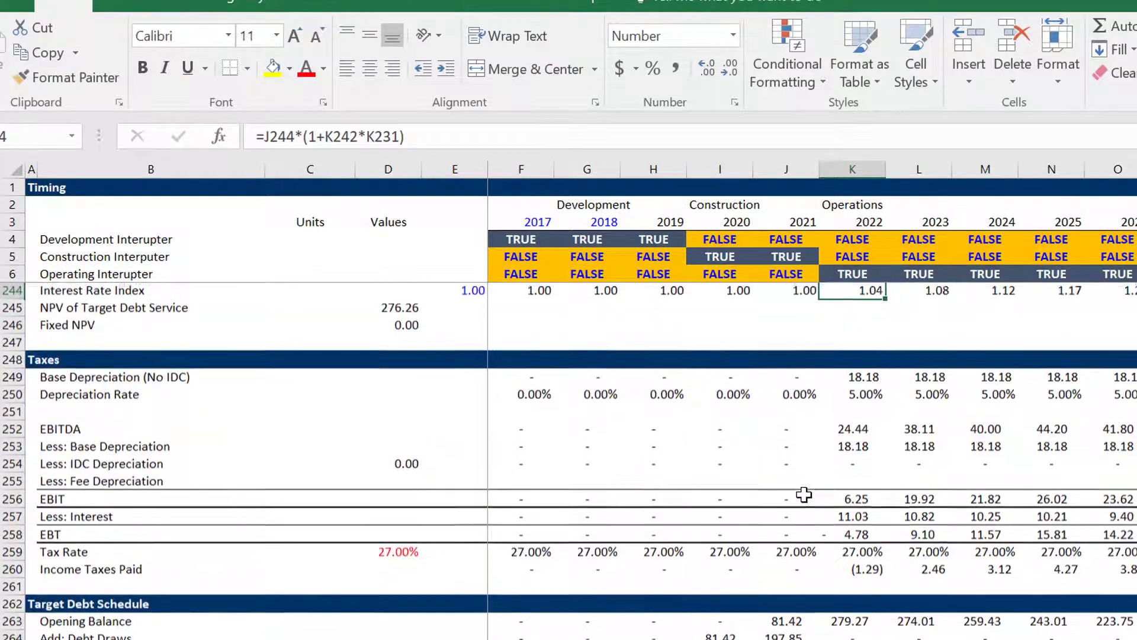
key("Up")
key("Up")
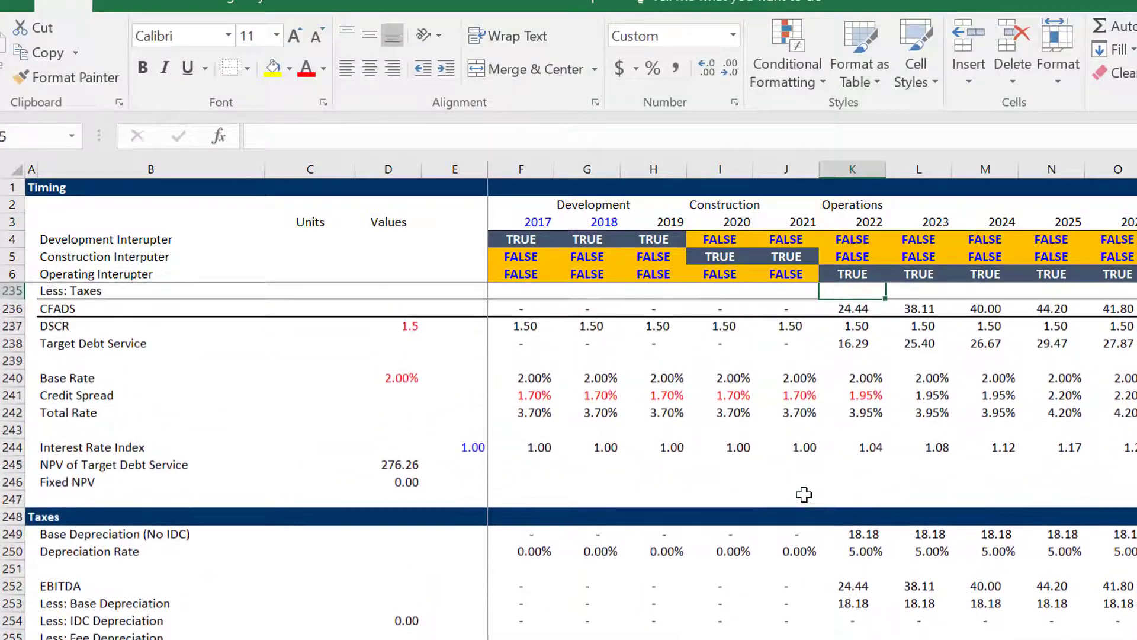
Follow the 2022 column from Less: Taxes and Target Debt Service down to the Interest Rate row of the Target Debt Schedule.
key("Down")
key("Down")
key("Down")
key("Down")
key("Down")
key("Down")
key("Down")
key("Down")
key("Down")
key("Down")
key("Down")
key("Down")
key("Down")
key("Down")
key("Down")
key("Down")
key("Down")
key("Down")
key("Down")
key("Down")
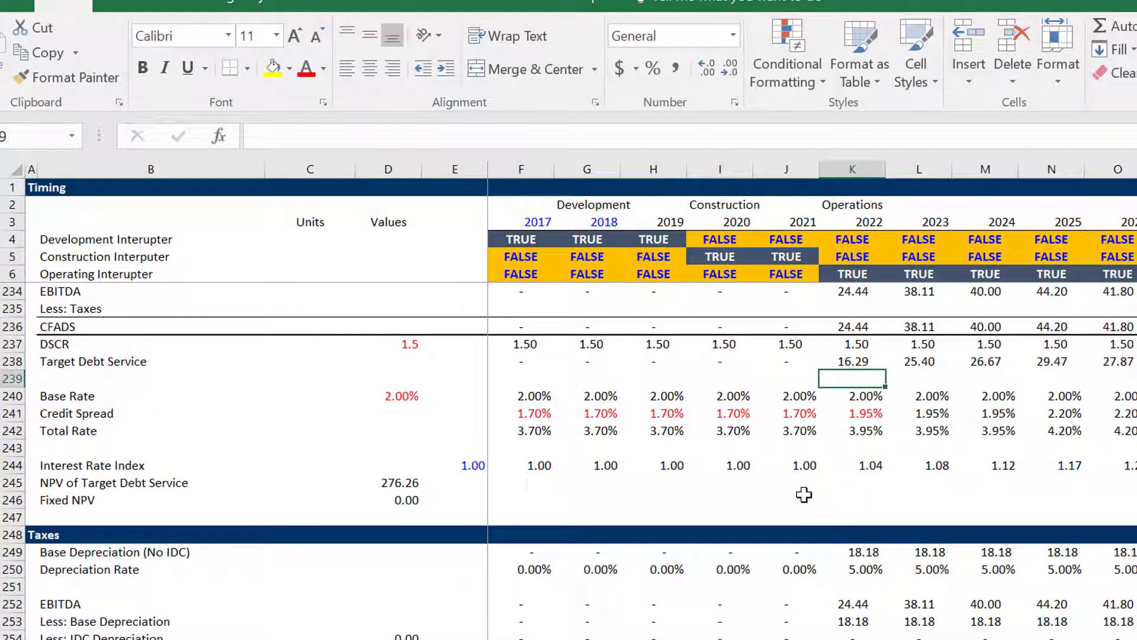
key("Down")
key("Down")
key("Down")
key("Down")
key("Down")
key("Down")
key("Down")
key("Down")
key("Down")
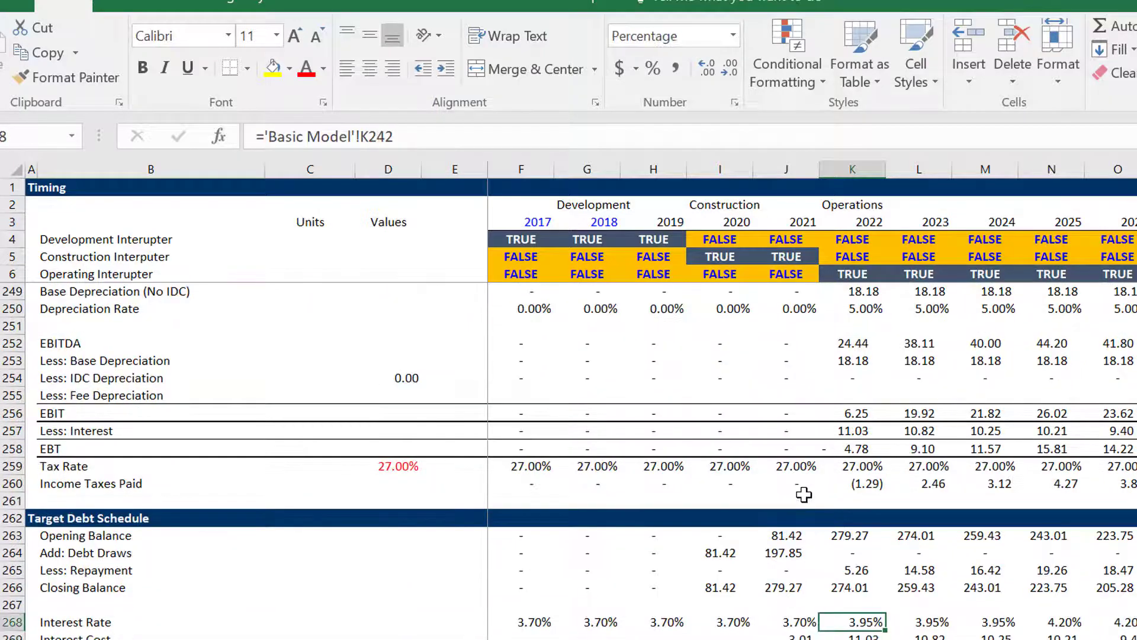
Review the 2022 rows between Income Taxes Paid and Interest Expense, comparing the tax calculation with the debt schedule.
key("Up")
key("Up")
key("Up")
key("Up")
key("Up")
key("Up")
key("Up")
key("Up")
key("Up")
key("Down")
key("Down")
key("Down")
key("Down")
key("Down")
key("Down")
key("Down")
key("Down")
key("Down")
key("Down")
key("Down")
key("Down")
key("Down")
key("Down")
key("Down")
key("Down")
key("Down")
key("Down")
key("Down")
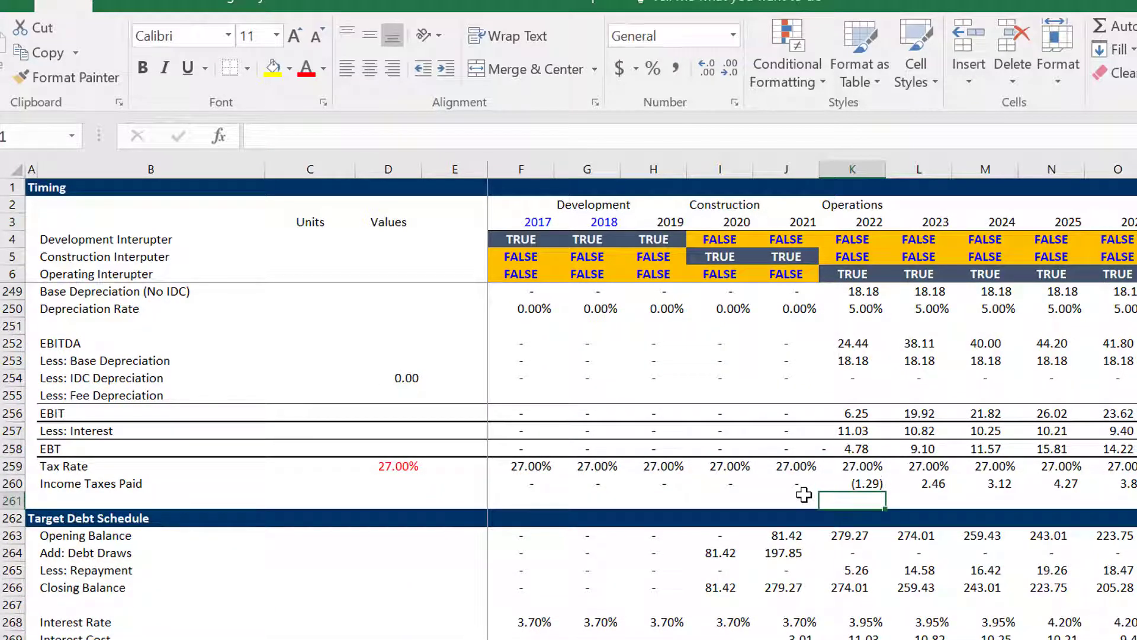
key("Up")
key("Up")
key("Up")
key("Up")
key("Up")
key("Up")
key("Up")
key("Up")
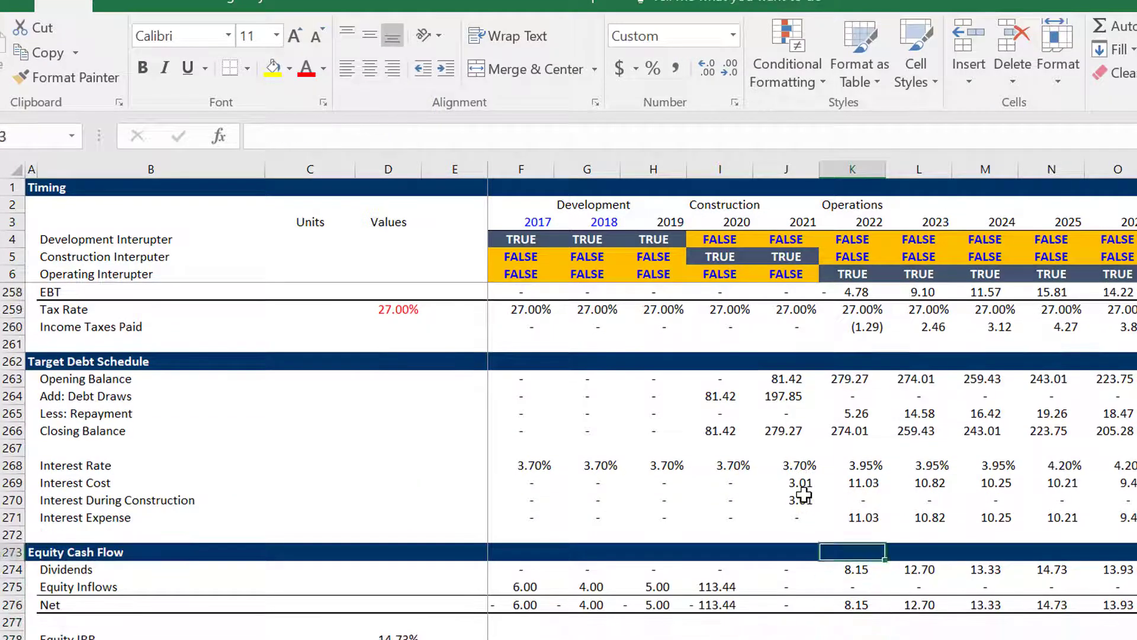
Inspect the 2021 Interest During Construction and Interest Expense formulas and the timing flags they reference.
key("Left")
key("F2")
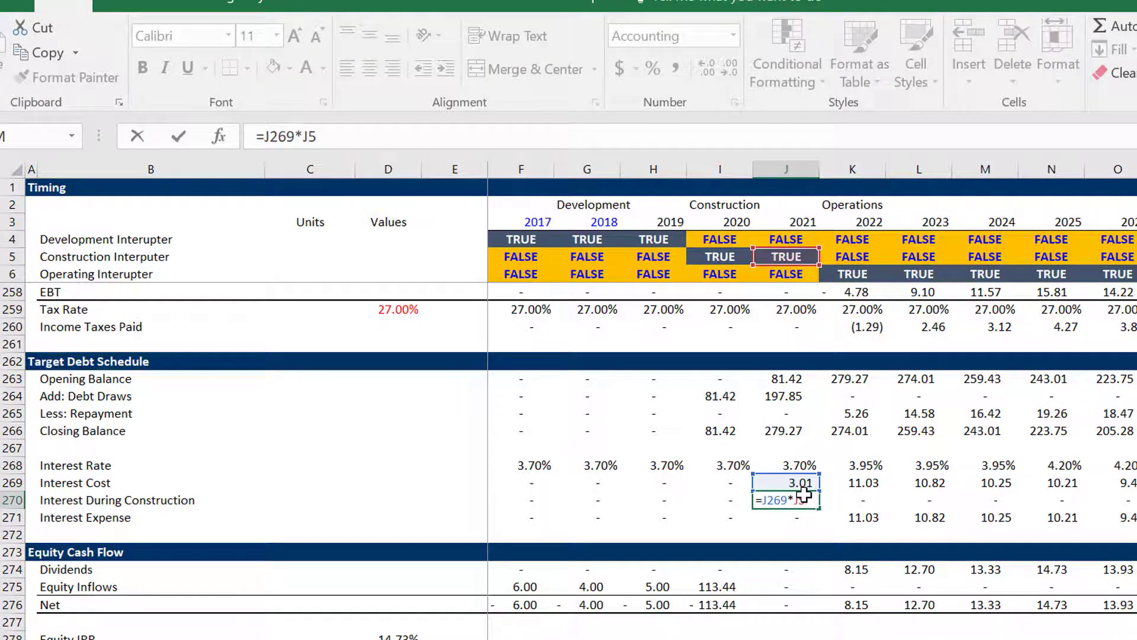
key("Escape")
key("Down")
key("F2")
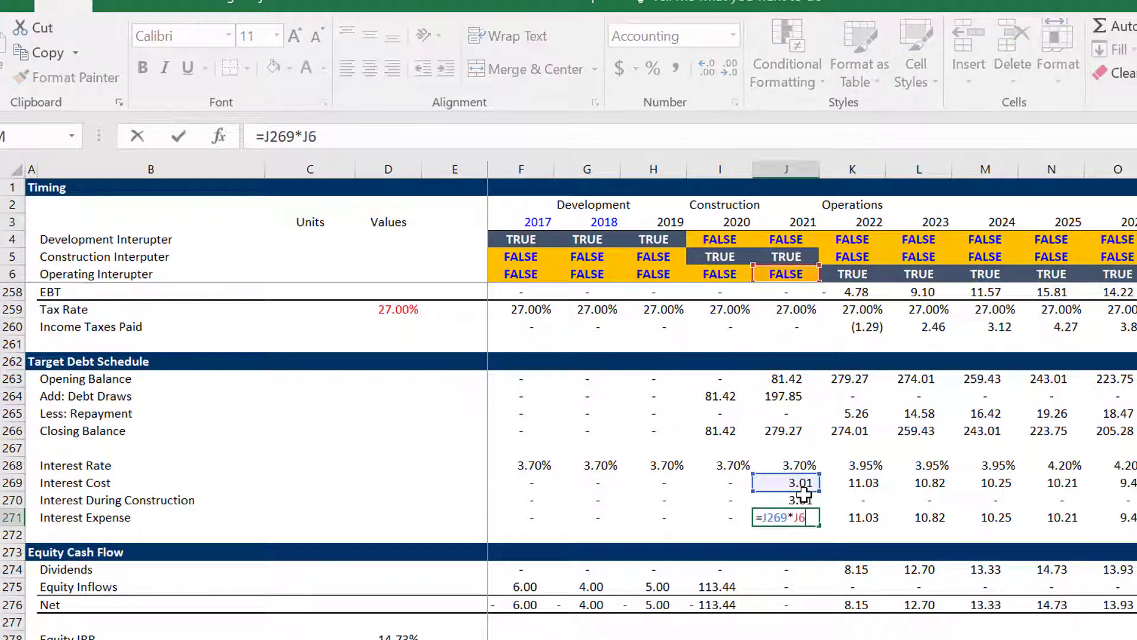
key("Escape")
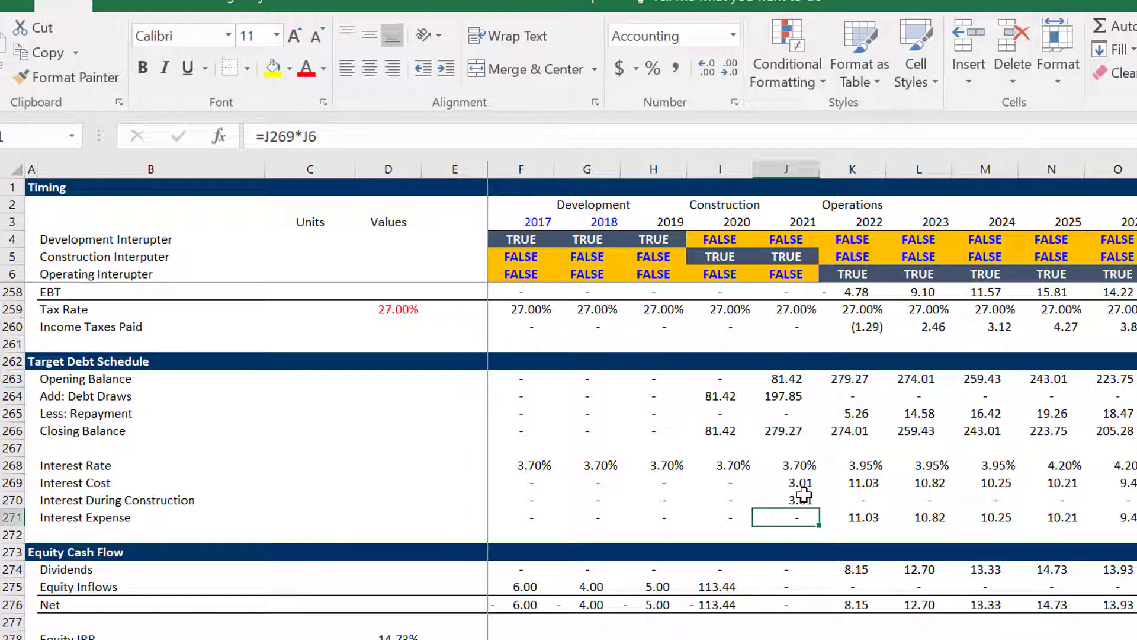
Review the Dividends row of the Equity Cash Flow section across the development and construction years.
key("Down")
key("Down")
key("Down")
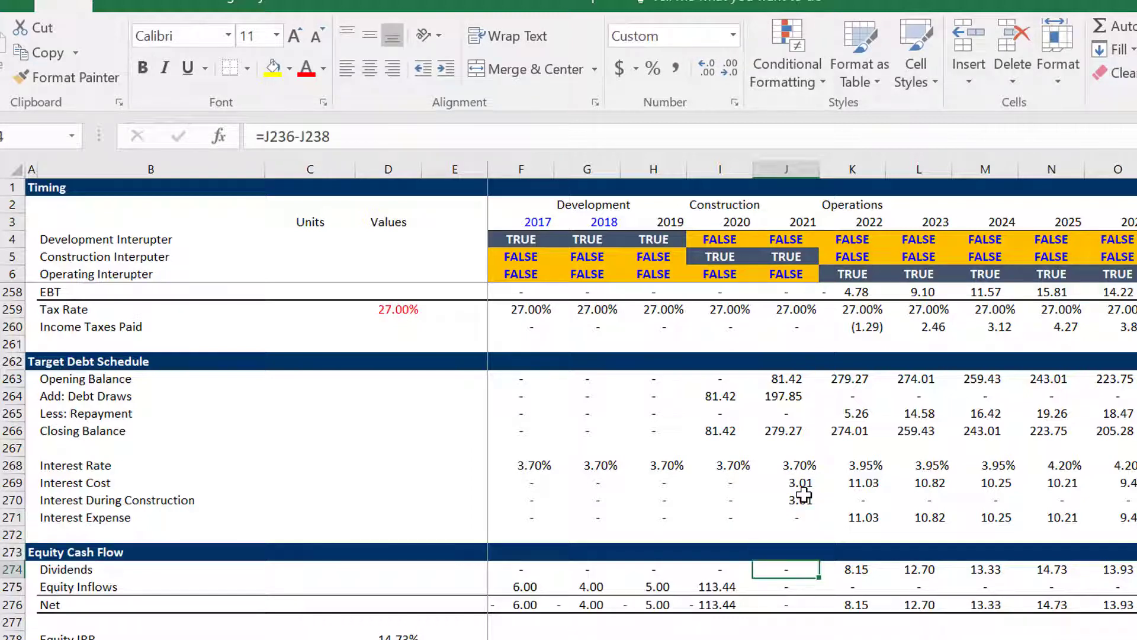
key("Left")
key("Left")
key("Left")
key("Right")
key("Right")
key("Right")
key("Left")
Review the Equity Inflows from 2017 to 2021, including their links to the Basic Model sheet.
key("Down")
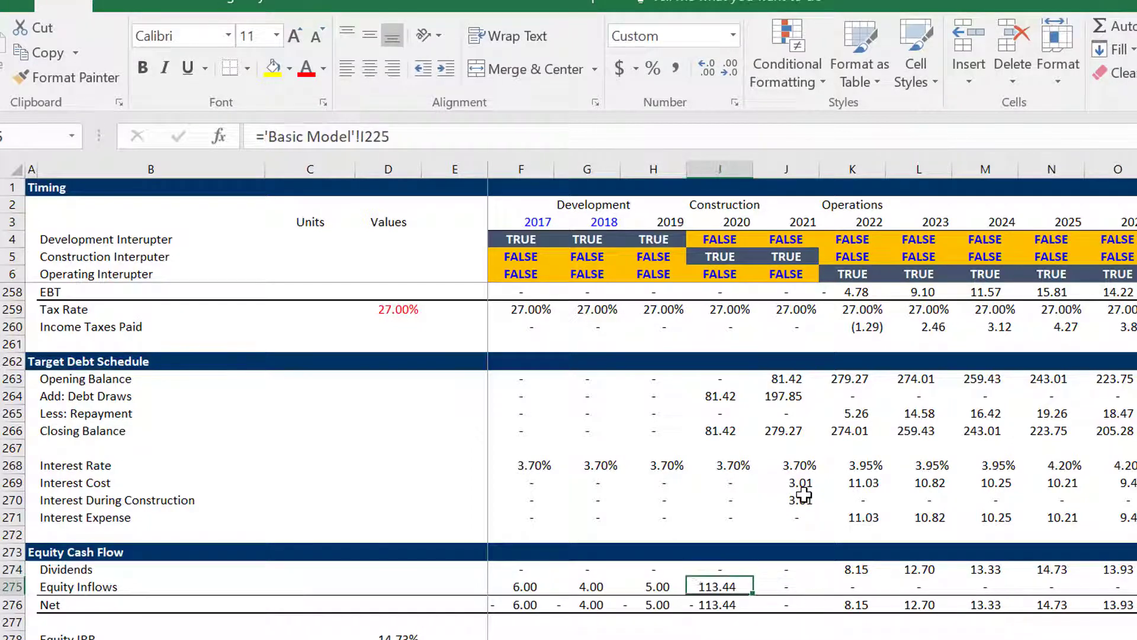
key("Left")
key("Left")
key("Left")
key("Right")
key("Right")
key("Right")
key("Right")
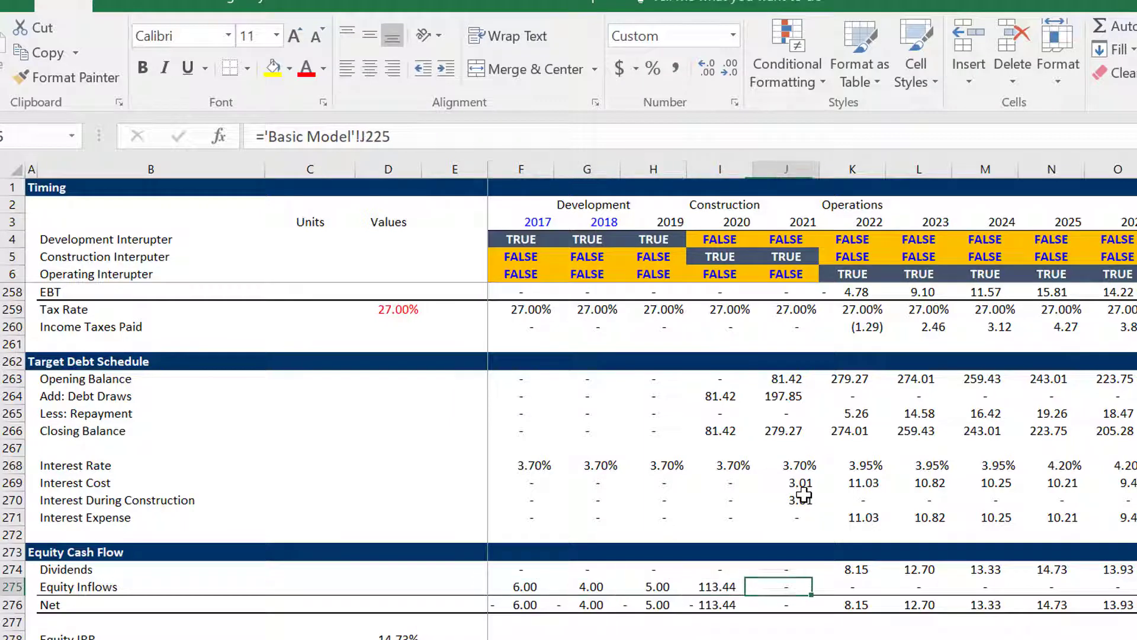
Inspect the 2022 Dividends formula and the cells it references, leaving it unchanged.
key("Right")
key("Up")
key("F2")
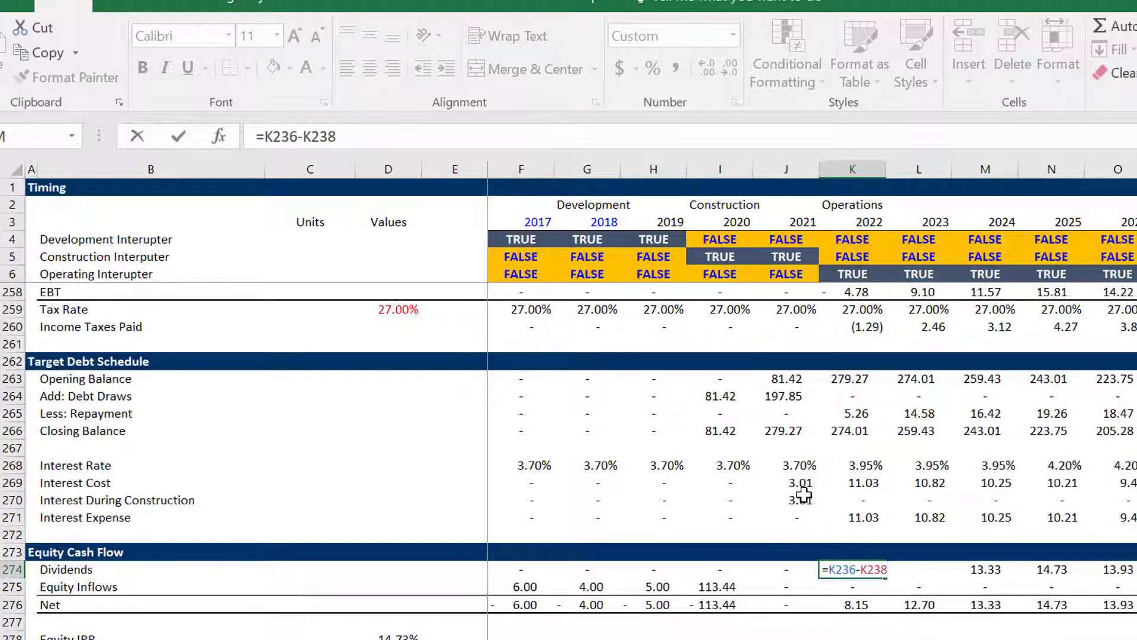
key("Escape")
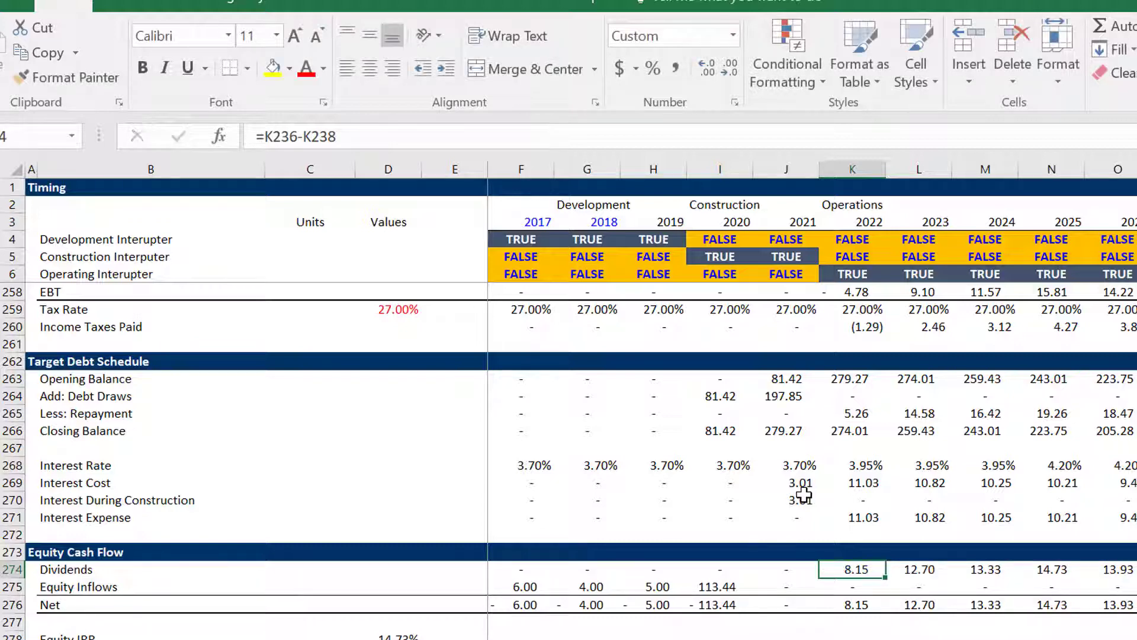
Go back up the 2022 column past the Taxes and debt sizing rows to the Sources and Uses Summary.
key("Up")
key("Up")
key("Up")
key("Up")
key("Up")
key("Up")
key("Up")
key("Page_Up")
key("Page_Up")
key("Page_Up")
key("Page_Up")
key("Page_Up")
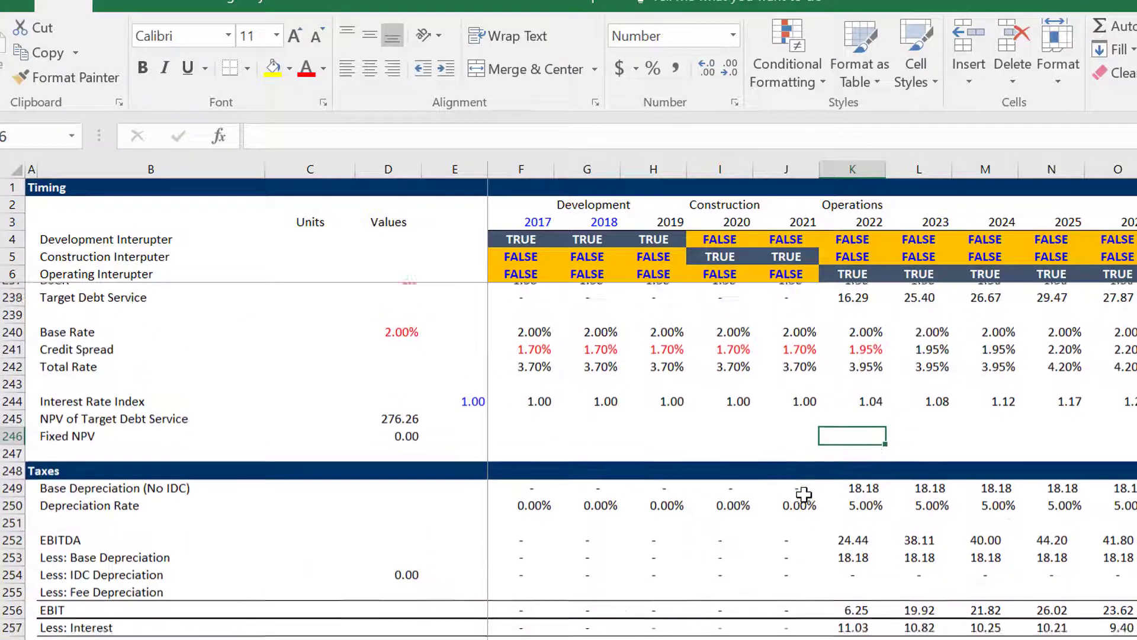
key("Page_Down")
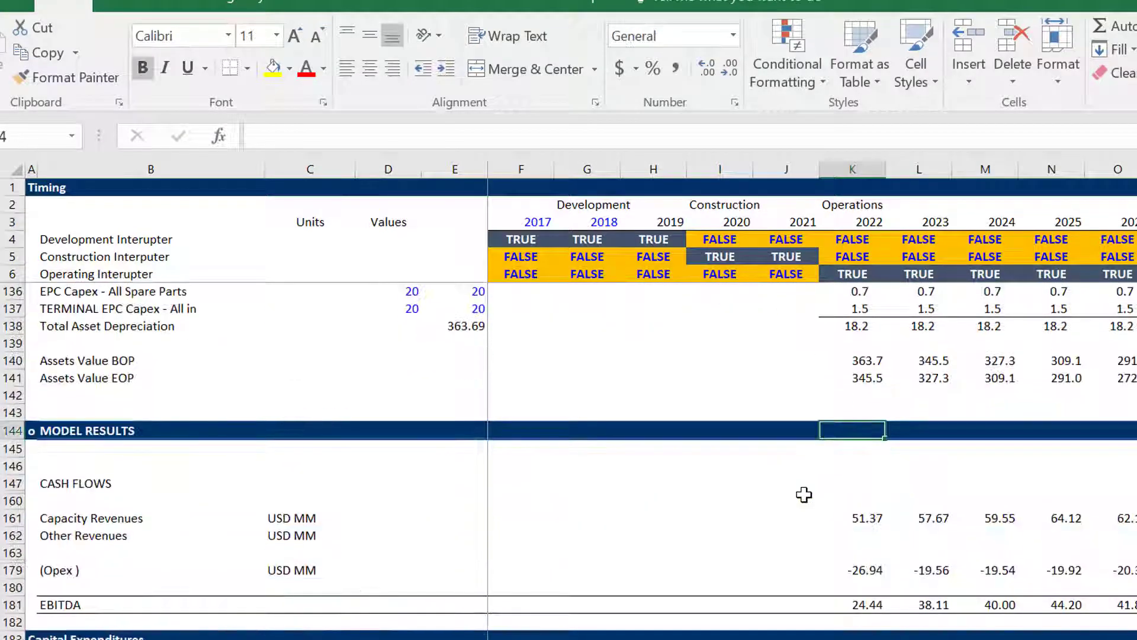
key("Page_Down")
key("Down")
key("Down")
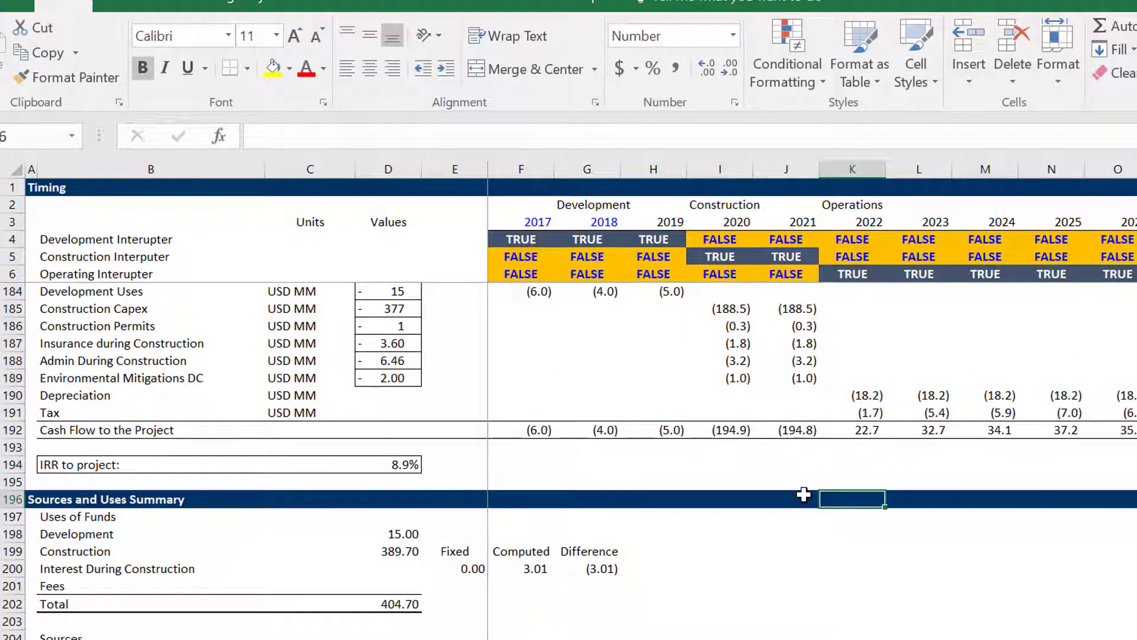
Link the 2017 Less: Taxes cell F235 under Debt Repayment to Income Taxes Paid with the formula =F260.
key("Page_Down")
key("Down")
key("Down")
key("Down")
key("Down")
key("Down")
key("Down")
key("Down")
key("Down")
key("Down")
key("Down")
key("Down")
key("Down")
key("Down")
key("Down")
key("Down")
key("Down")
key("Down")
key("Down")
key("Down")
key("Down")
key("Down")
key("Down")
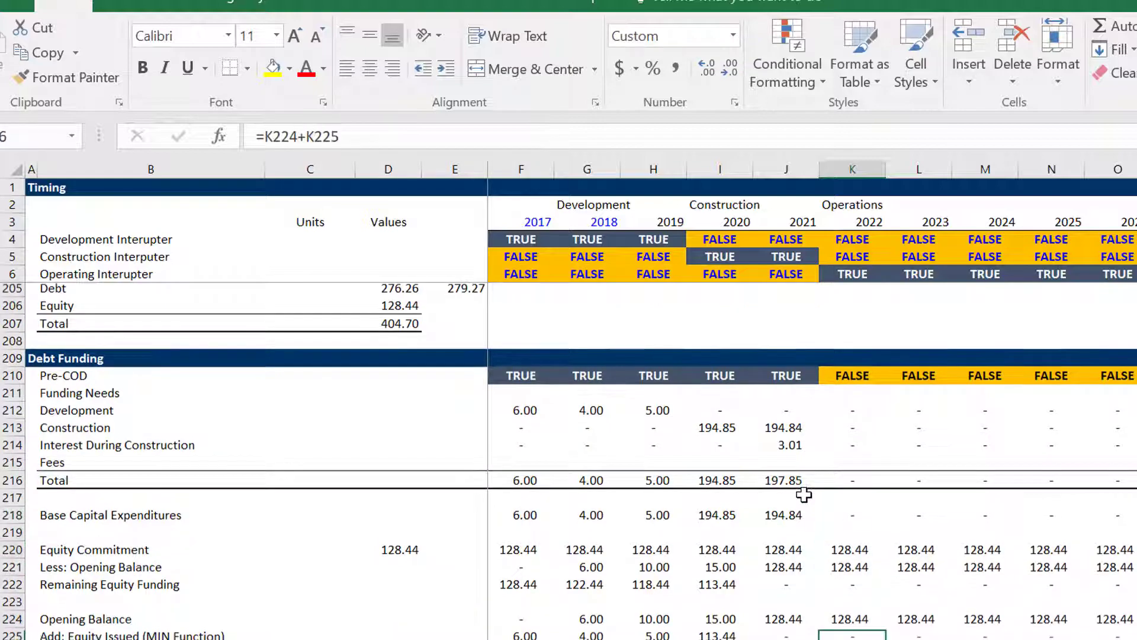
scroll(804, 494, "down", 1)
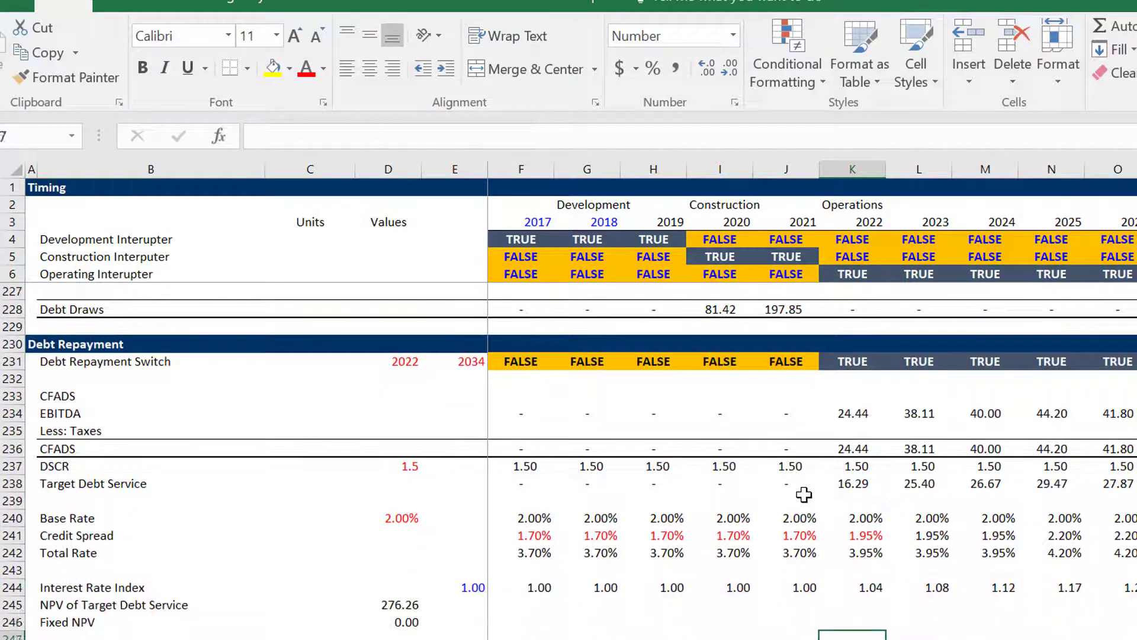
key("Up")
key("Up")
key("Up")
key("Up")
key("Up")
key("Up")
key("Up")
key("Up")
key("Up")
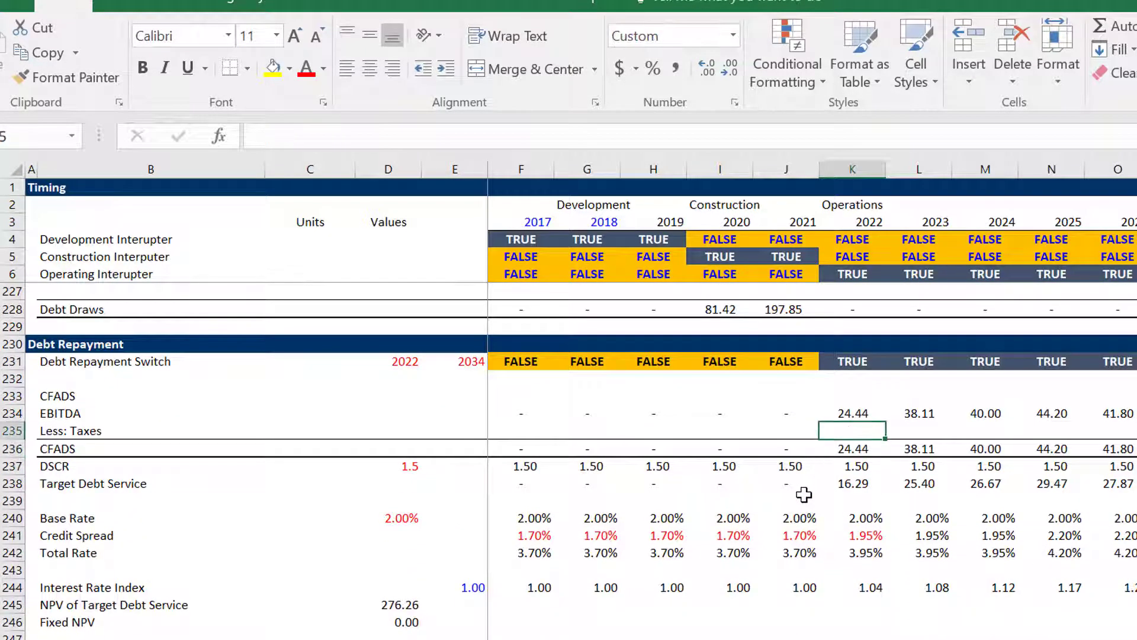
key("Left")
key("Left")
key("Left")
key("Left")
key("Left")
key("Left")
key("Left")
key("Right")
key("Right")
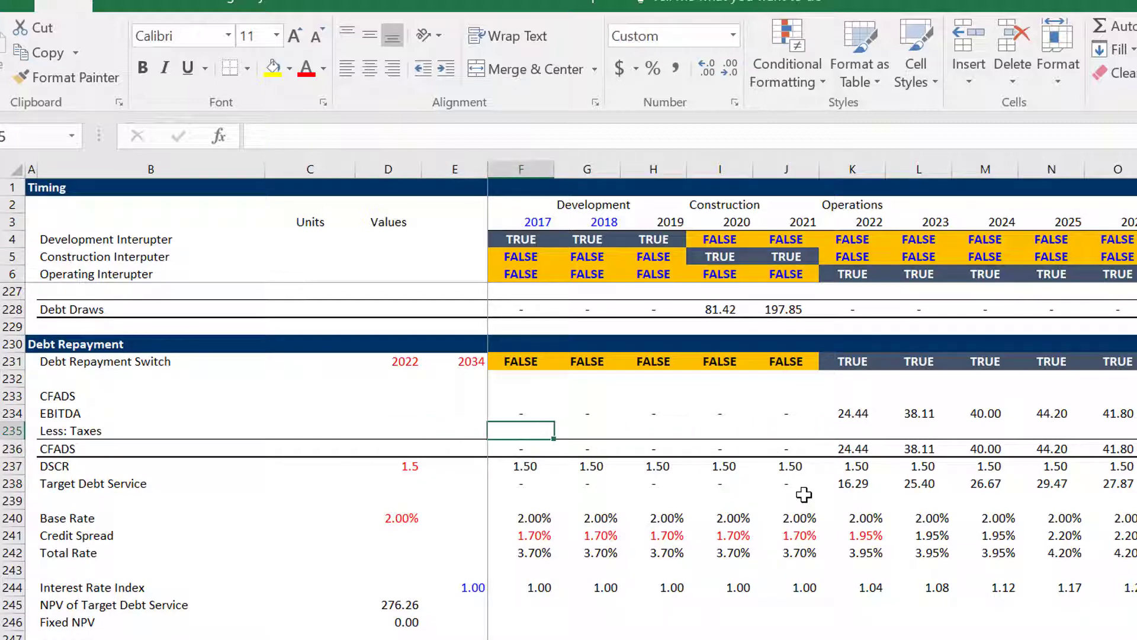
type("=")
key("Page_Down")
key("Down")
key("Down")
key("Down")
key("Down")
key("Down")
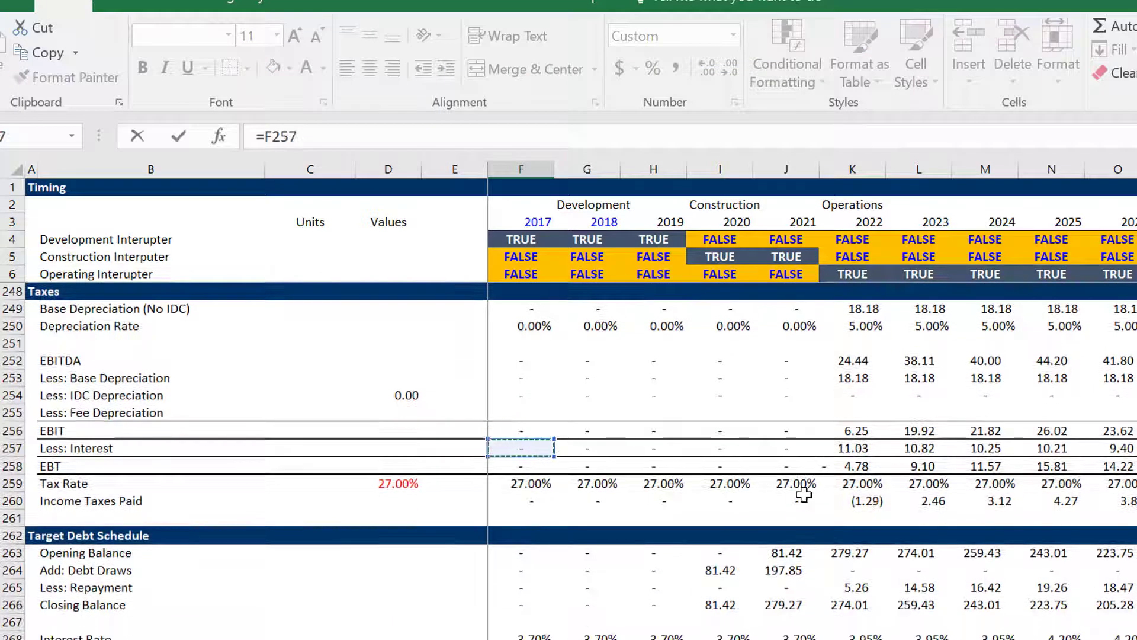
key("Up")
key("Up")
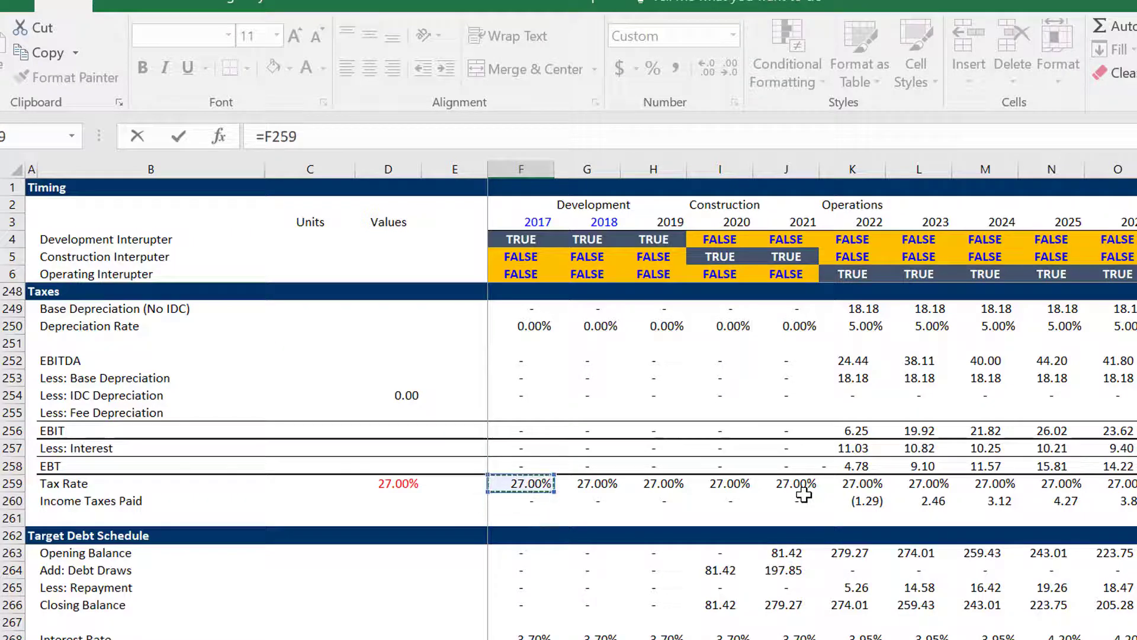
key("Down")
key("Return")
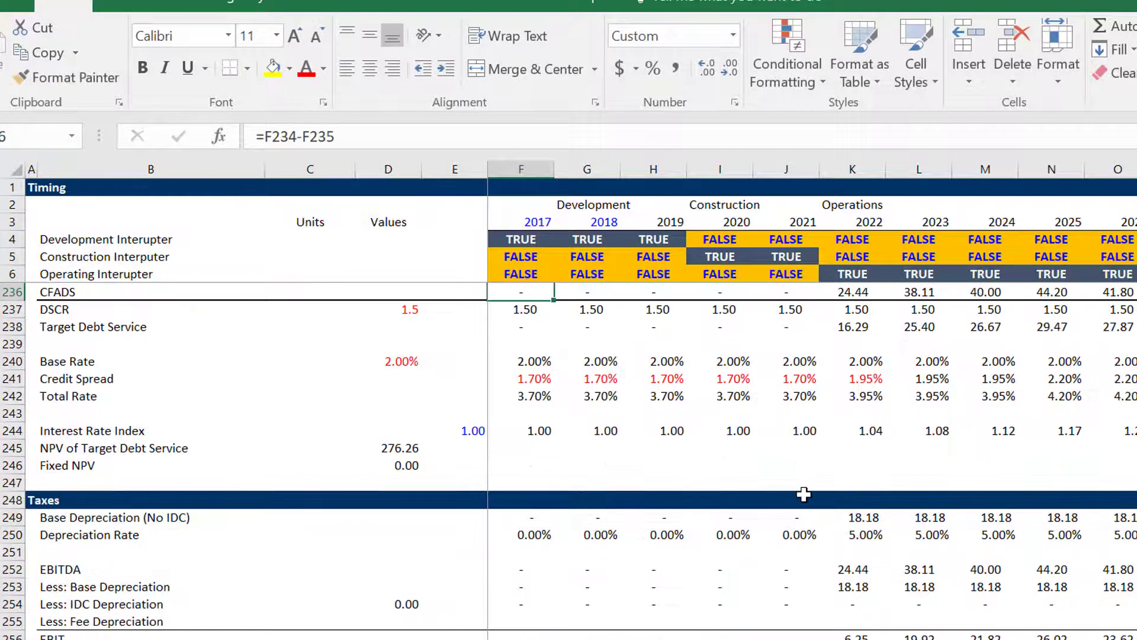
Fill the Less: Taxes formula from F235 across all the remaining years of row 235.
key("Up")
key("Up")
key("Down")
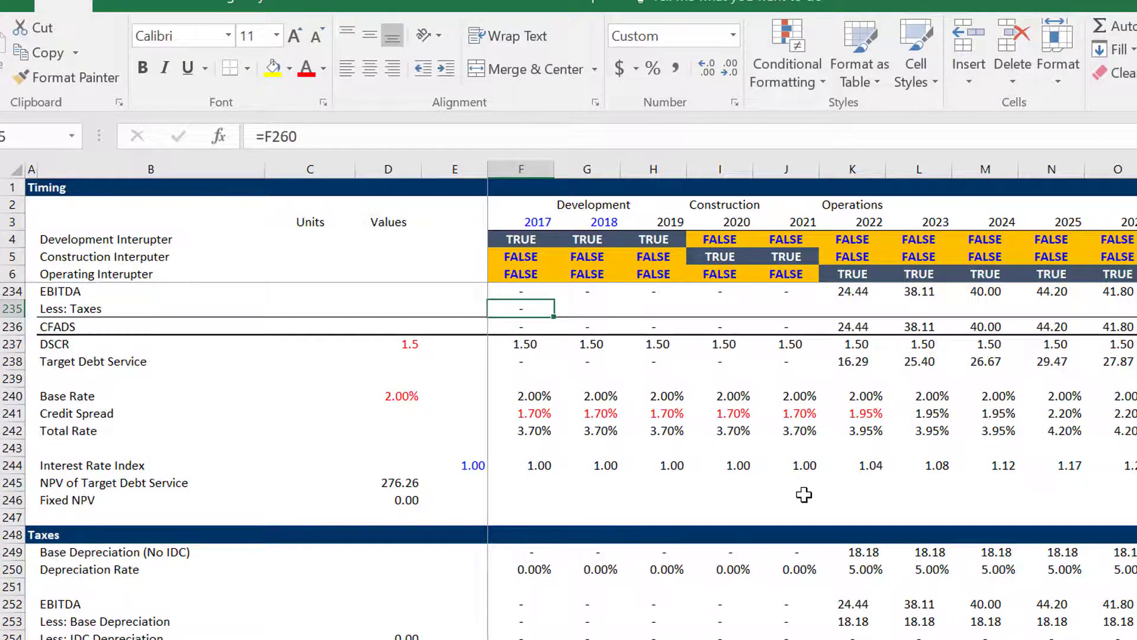
key("ctrl+shift+r")
Examine the filled Less: Taxes row from the development years through the operating years into the 2040s.
key("Right")
key("Right")
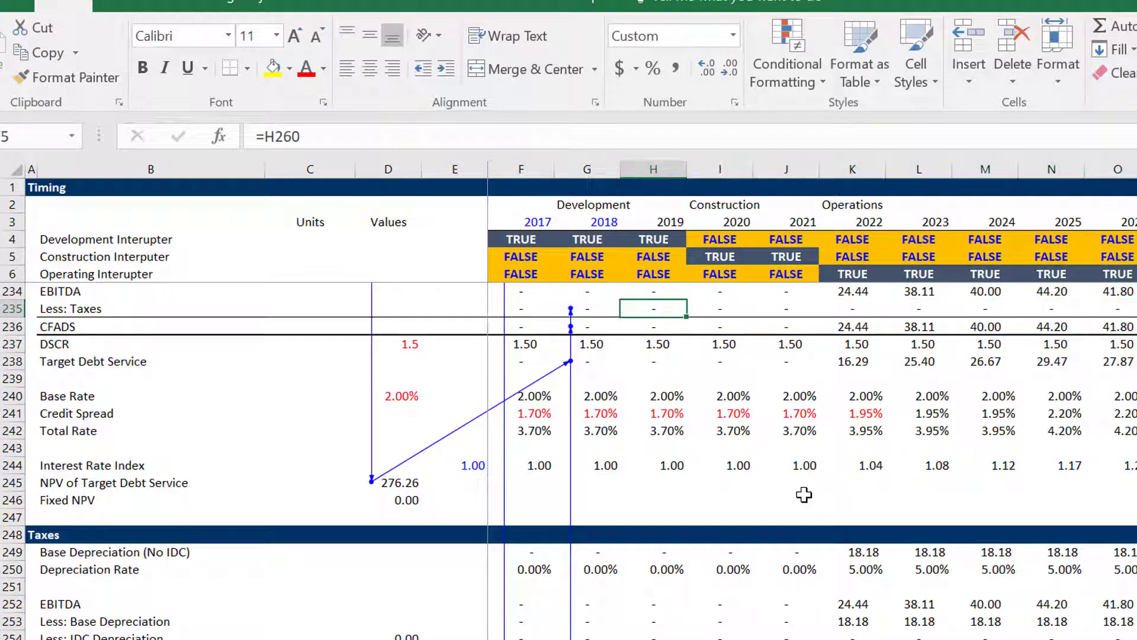
key("Right")
key("Right")
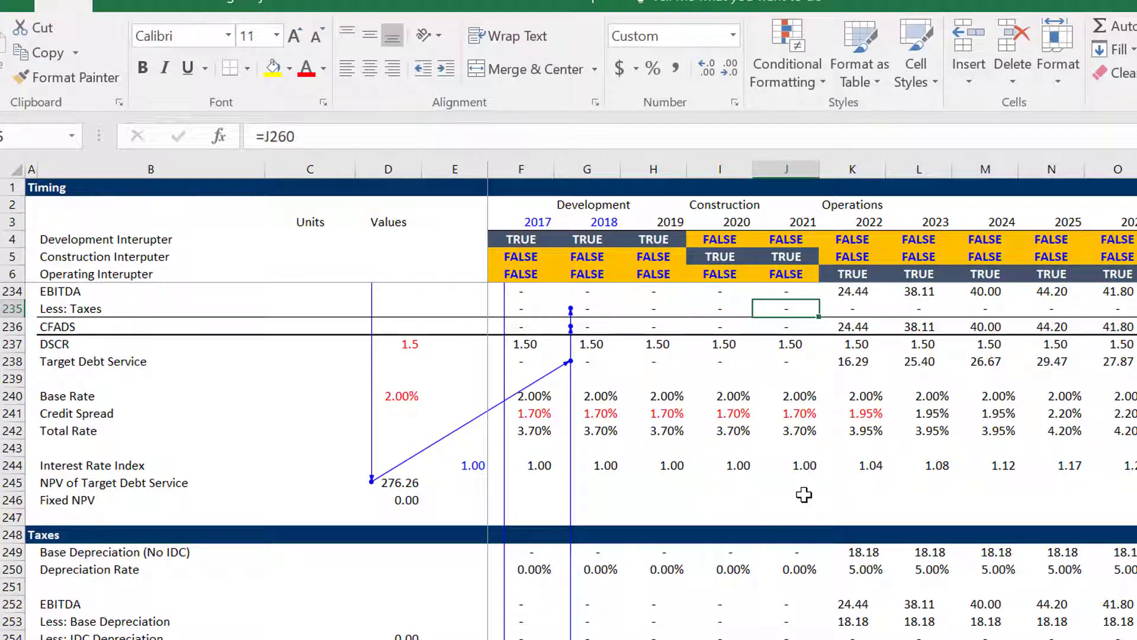
key("Right")
key("Right")
key("Right")
key("Right")
key("Right")
key("Right")
key("Right")
key("Right")
key("Right")
key("Right")
key("Right")
key("Right")
key("Right")
key("Right")
key("Right")
key("Right")
key("Right")
key("Right")
key("Right")
key("Right")
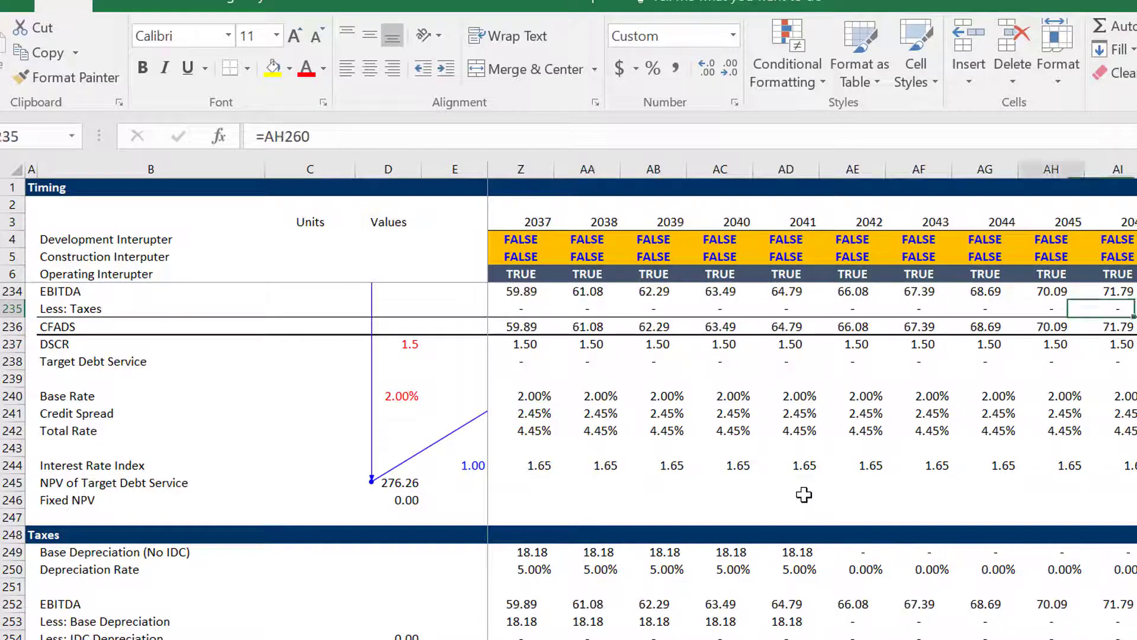
key("Left")
key("Left")
key("Left")
key("Left")
key("Left")
key("Left")
key("Left")
key("Left")
key("Left")
key("Left")
key("Left")
key("Left")
key("Left")
key("Left")
key("Left")
key("Left")
key("Left")
key("Left")
key("Left")
key("Left")
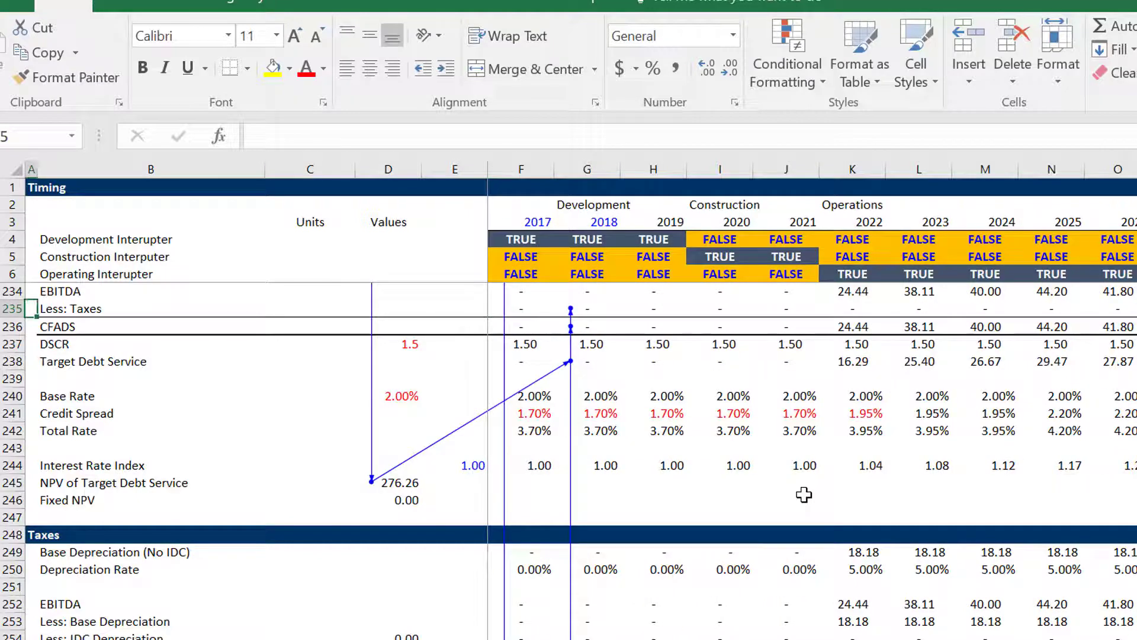
Total interest during construction in D200 of the Sources and Uses Summary with =SUM(F214:AO214), taken from the Debt Funding needs row.
key("Right")
key("Right")
key("Right")
key("Right")
key("Up")
key("Up")
key("Up")
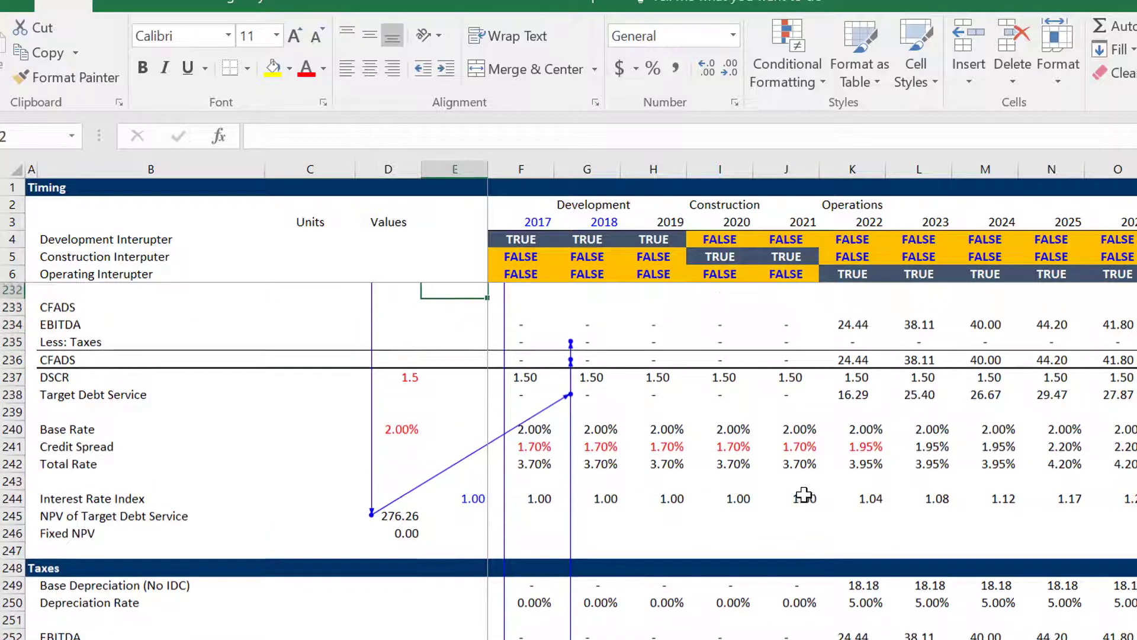
key("Up")
key("Up")
key("Up")
key("Up")
key("Up")
key("Up")
key("Up")
key("Up")
key("Up")
key("Up")
key("Up")
key("Up")
key("Up")
key("Up")
key("Up")
key("Up")
key("Up")
key("Up")
key("Up")
key("Up")
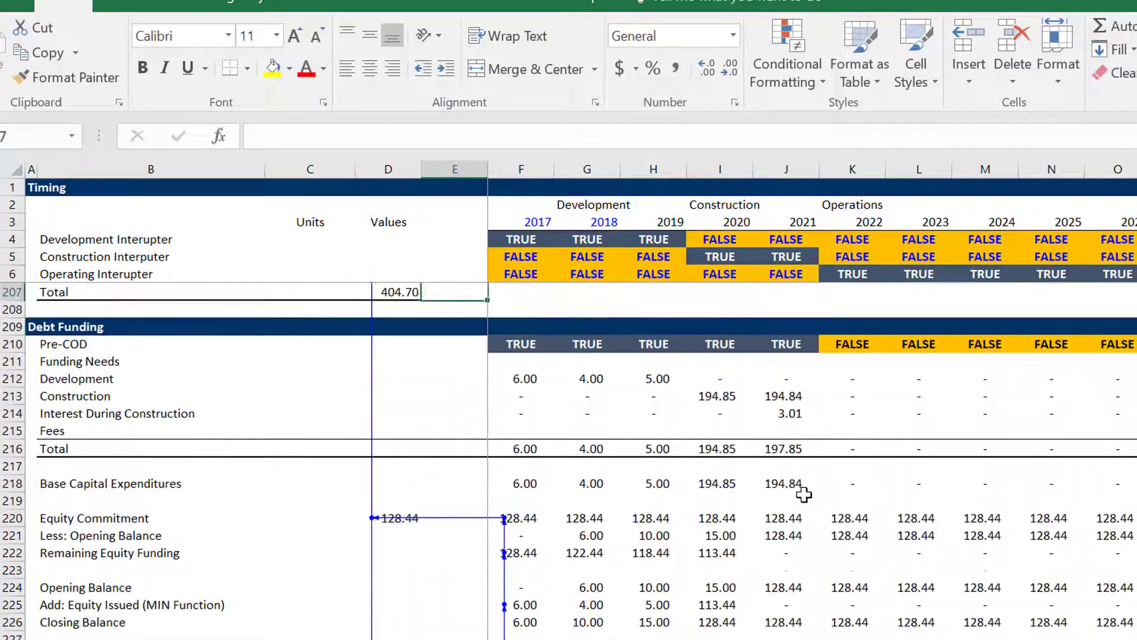
key("Up")
key("Up")
key("Up")
key("Up")
key("Up")
key("Up")
key("Up")
key("Up")
key("Up")
key("Up")
key("Up")
key("Up")
key("Up")
key("Down")
key("Down")
key("Down")
key("Down")
key("Down")
key("Down")
key("Down")
key("Down")
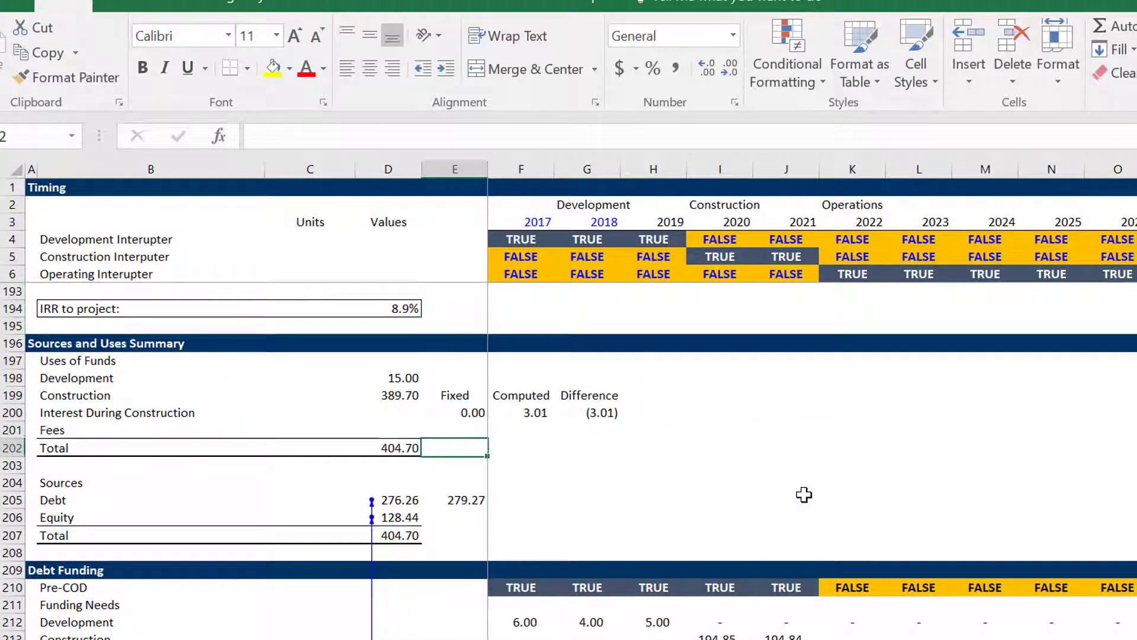
key("Left")
key("Up")
key("Up")
type("=sum(")
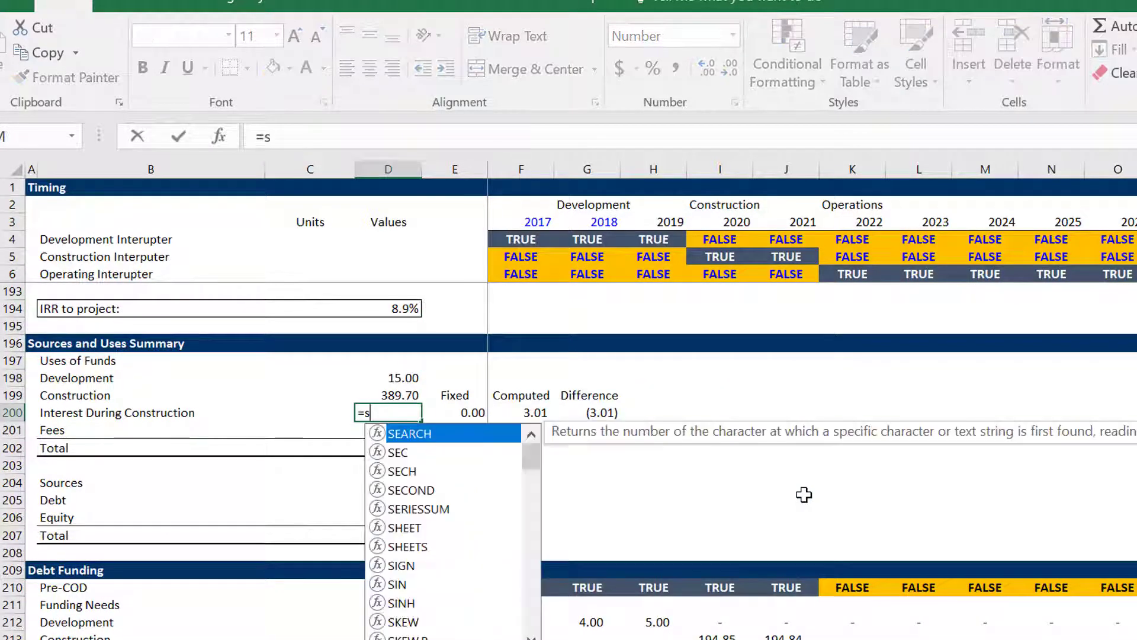
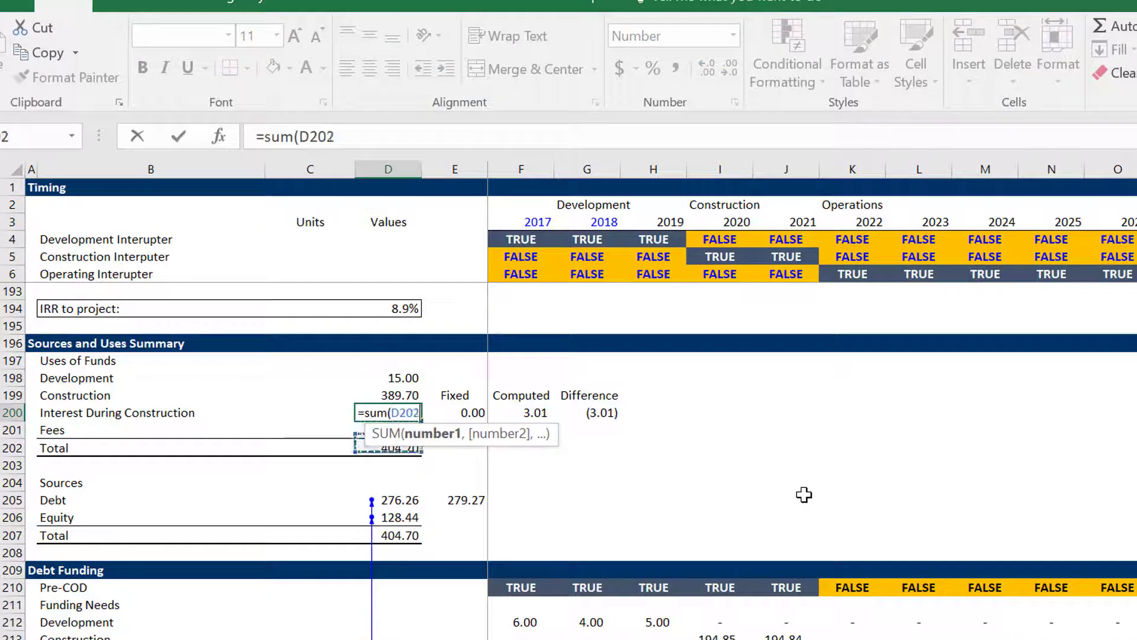
key("Down")
key("Down")
key("Down")
key("Down")
key("Down")
key("Down")
key("Down")
key("Down")
key("Down")
key("Down")
key("Down")
key("Down")
key("Down")
key("Down")
key("Down")
key("Down")
key("Down")
key("Down")
key("Down")
key("Up")
key("Up")
key("Up")
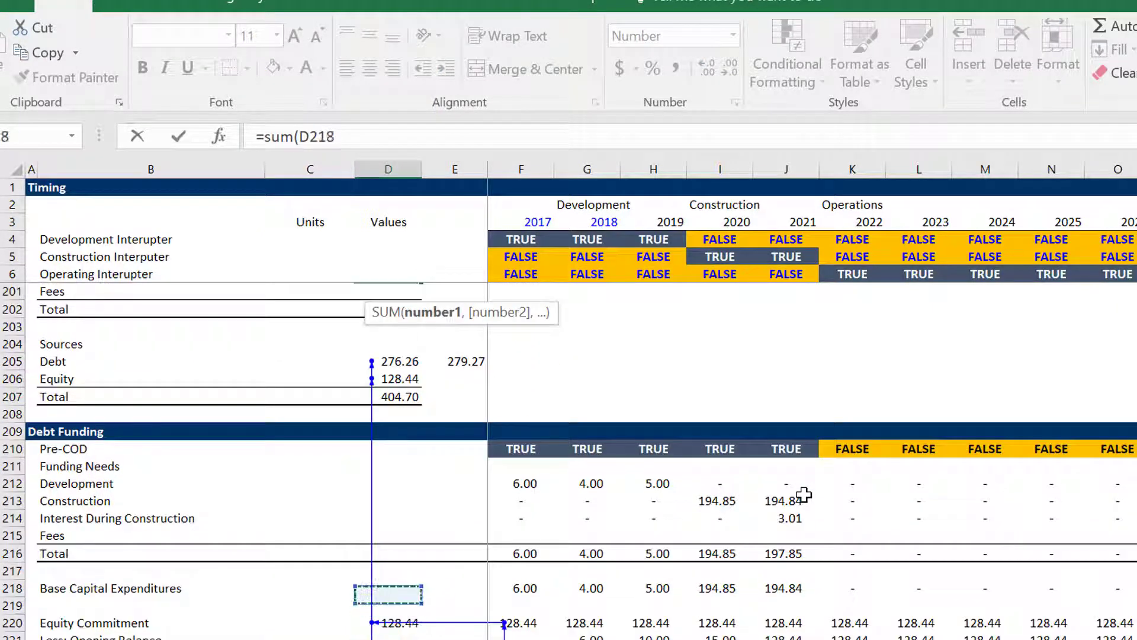
key("Up")
key("Up")
key("Up")
key("Up")
key("Right")
key("Right")
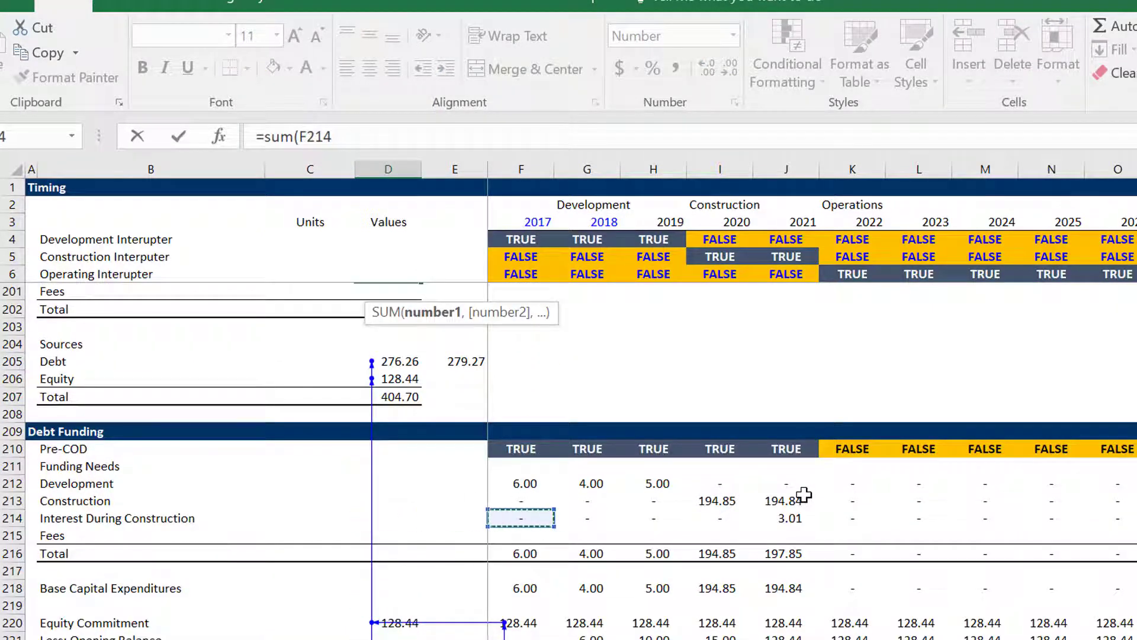
key("ctrl+shift+Right")
key("Return")
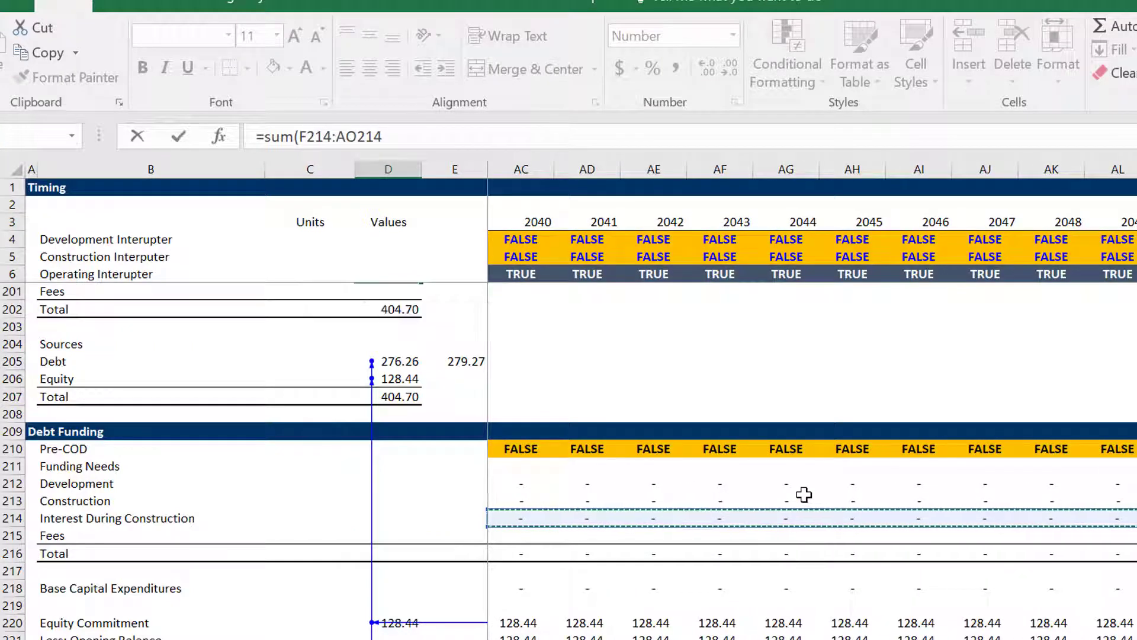
key("Up")
key("Up")
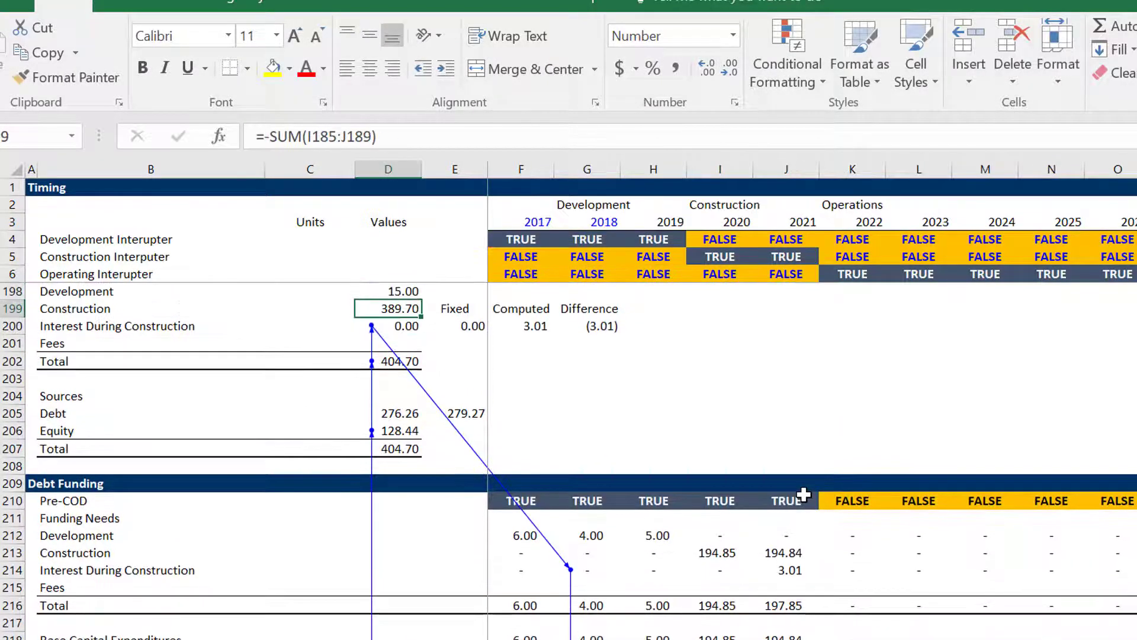
key("Down")
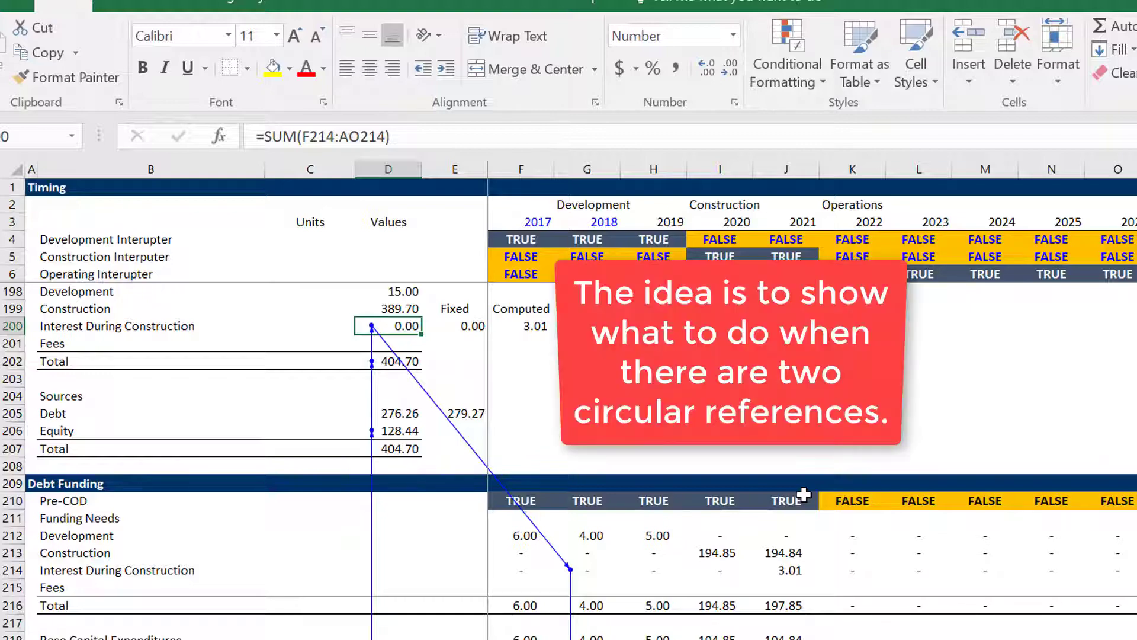
Link the Less: IDC Depreciation value D254 under Taxes to Interest During Construction in Sources and Uses with the formula =D200.
key("Down")
key("Down")
key("Down")
key("Down")
key("Down")
key("Down")
key("Down")
key("Down")
key("Down")
key("Down")
key("Down")
key("Down")
key("Down")
key("Down")
key("Down")
key("Down")
key("Down")
key("Down")
key("Down")
key("Down")
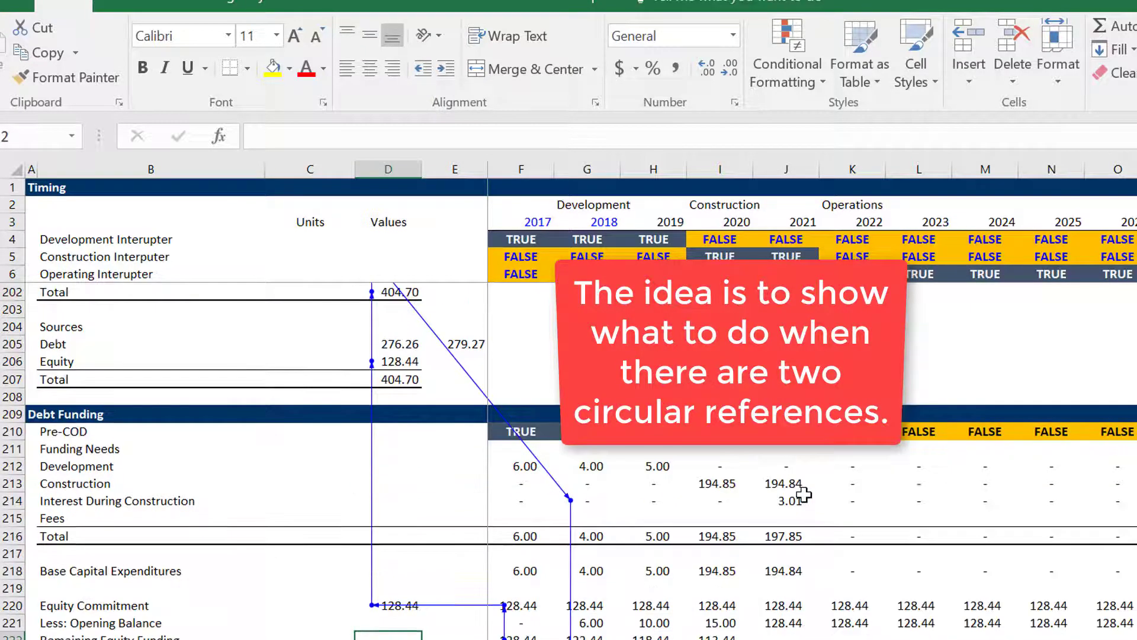
key("Down")
key("Down")
key("Down")
key("Down")
key("Down")
key("Down")
key("Down")
key("Down")
key("Down")
key("Down")
key("Down")
key("Down")
key("Down")
key("Down")
key("Down")
key("Down")
key("Down")
key("Down")
key("Down")
key("Down")
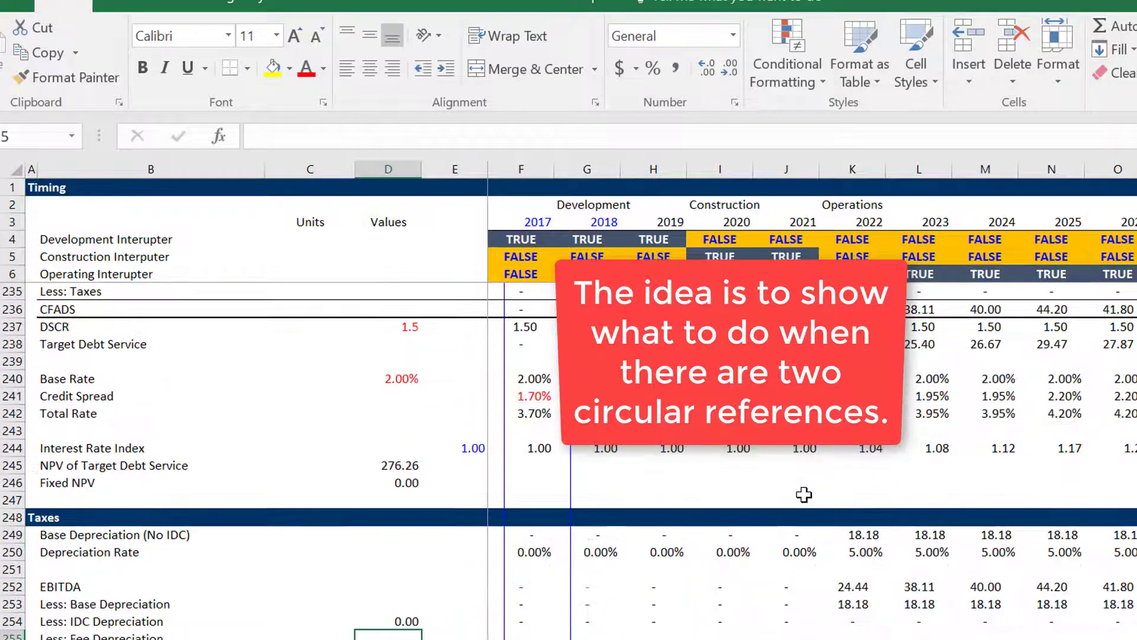
key("Down")
key("Down")
key("Up")
key("Up")
key("Up")
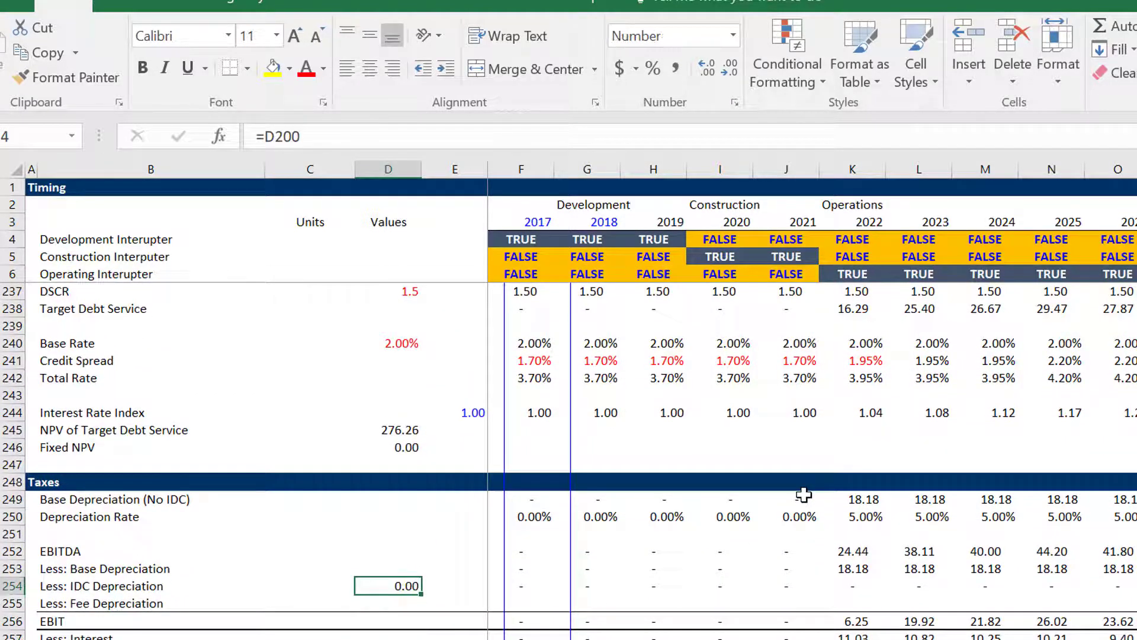
type("=")
key("Up")
key("Up")
key("Up")
key("Up")
key("Up")
key("Up")
key("Up")
key("Up")
key("Up")
key("Up")
key("Up")
key("Up")
key("Up")
key("Up")
key("Up")
key("Up")
key("Up")
key("Up")
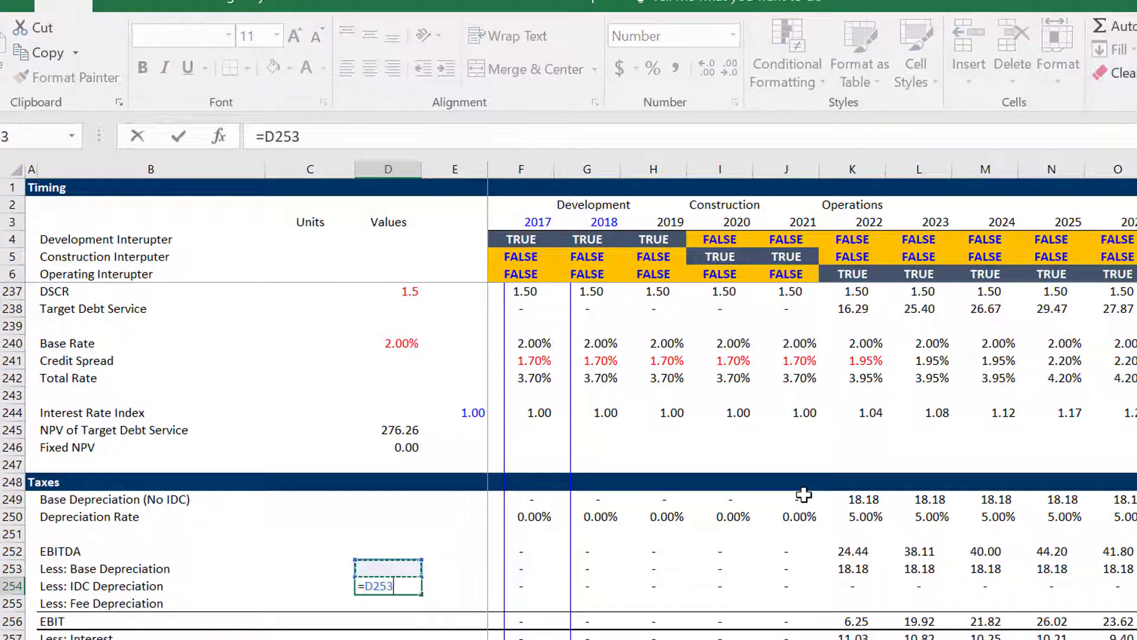
key("Up")
key("Up")
key("Up")
key("Up")
key("Up")
key("Up")
key("Up")
key("Up")
key("Up")
key("Up")
key("Up")
key("Up")
key("Up")
key("Up")
key("Up")
key("Up")
key("Up")
key("Up")
key("Up")
key("Up")
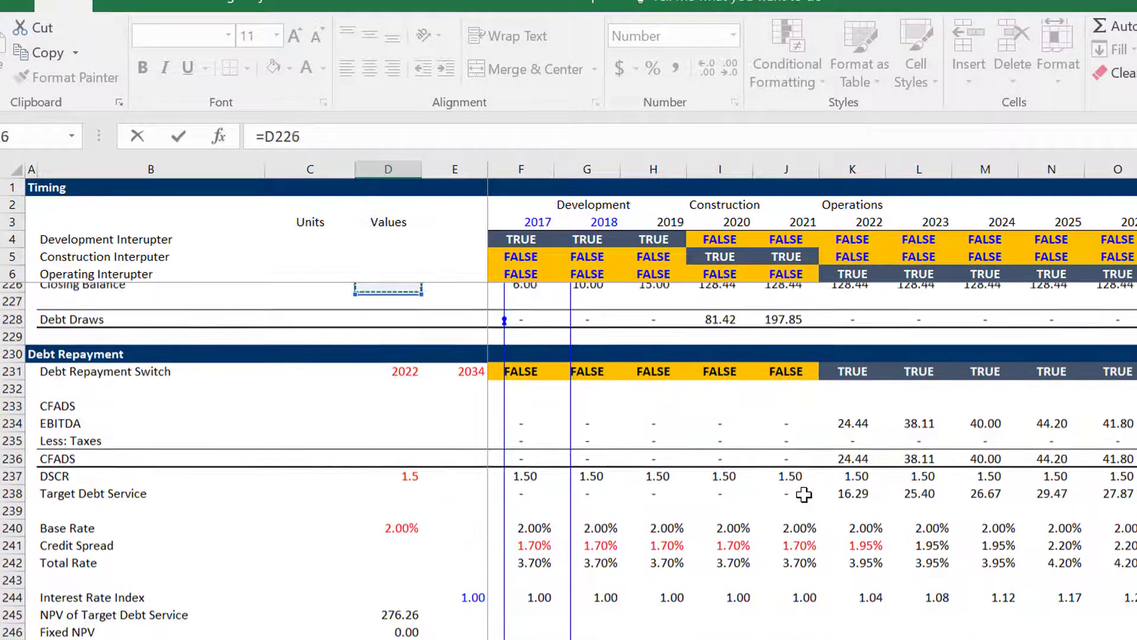
key("Up")
key("Up")
key("Up")
key("Up")
key("Up")
key("Up")
key("Up")
key("Up")
key("Up")
key("Up")
key("Up")
key("Up")
key("Up")
key("Up")
key("Up")
key("Up")
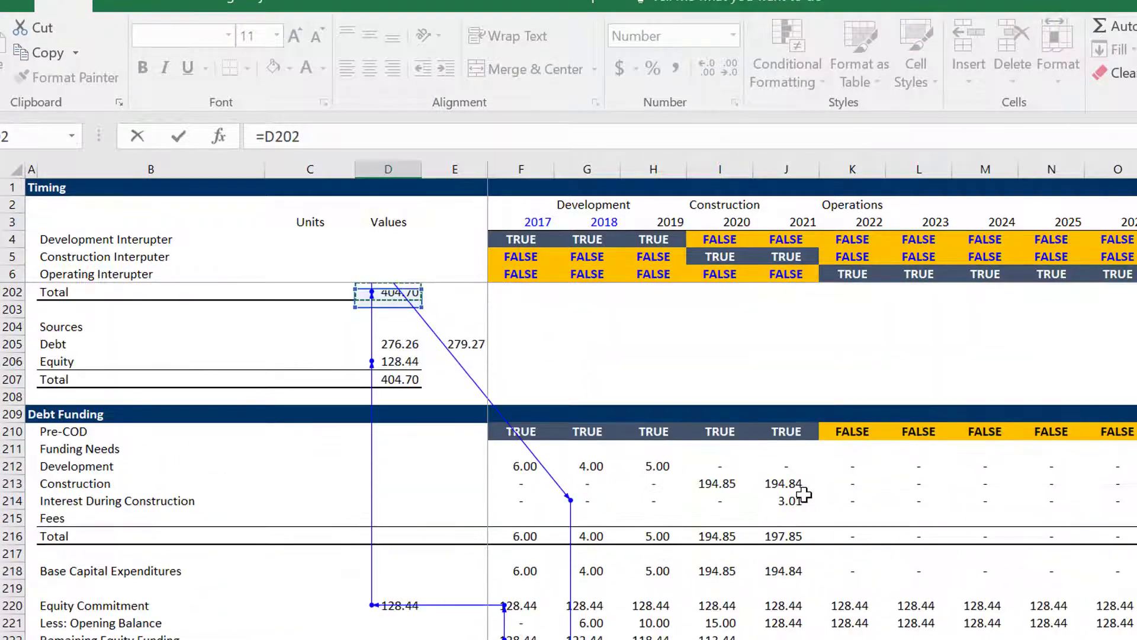
key("Down")
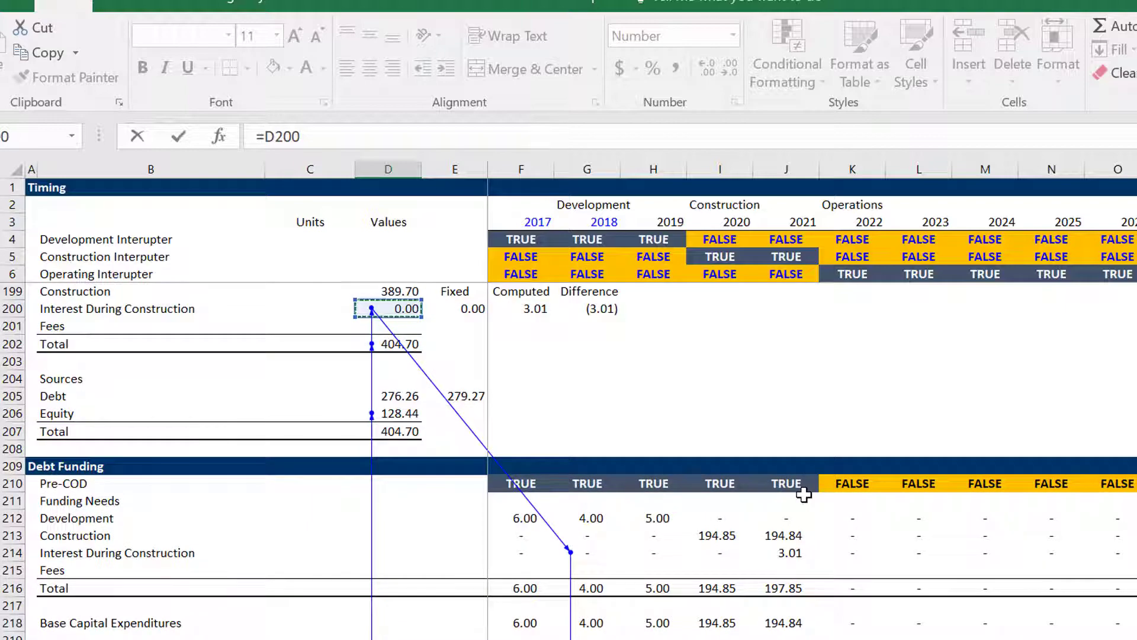
key("Return")
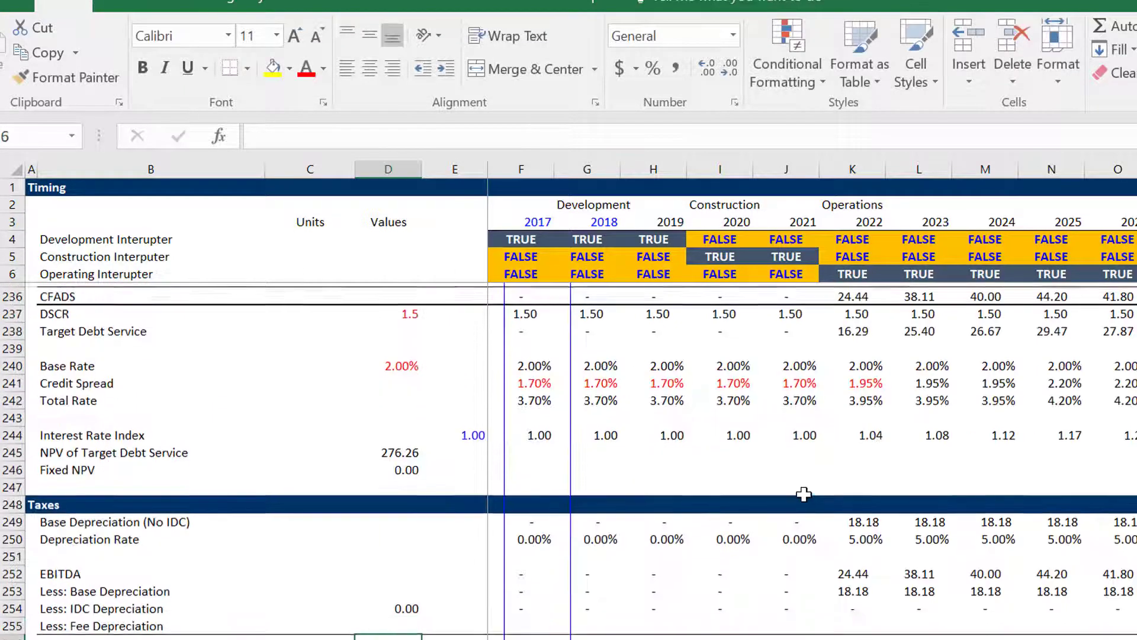
Examine how the Less: IDC Depreciation formulas in row 254 apply the yearly depreciation rate to the interest amount in D254.
key("Up")
key("Right")
key("Right")
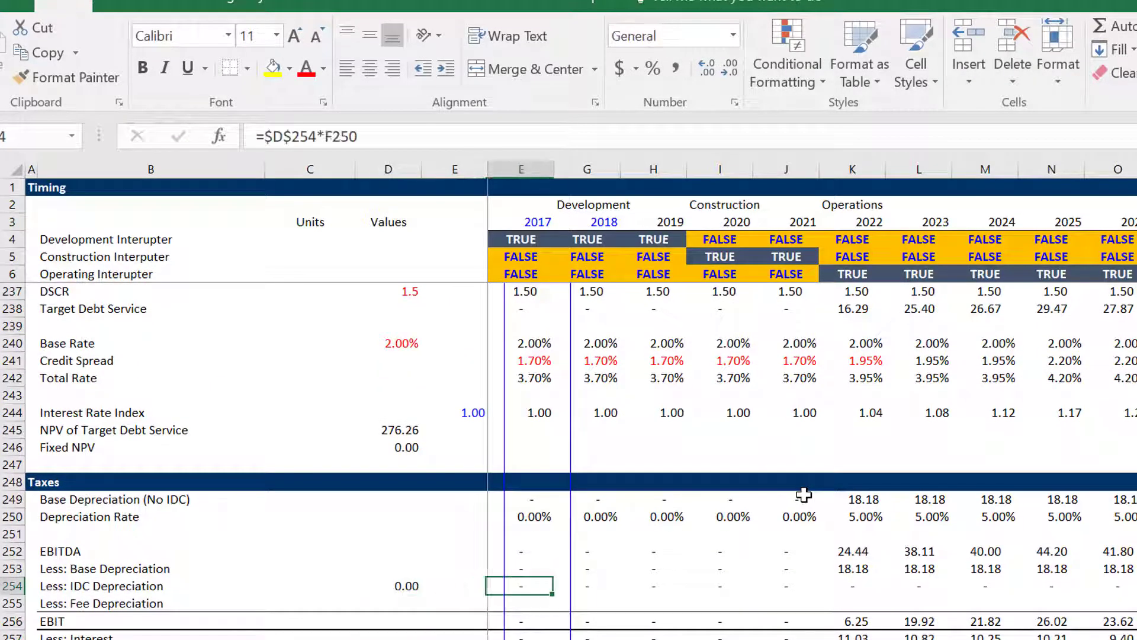
key("Right")
key("Left")
key("Left")
key("Left")
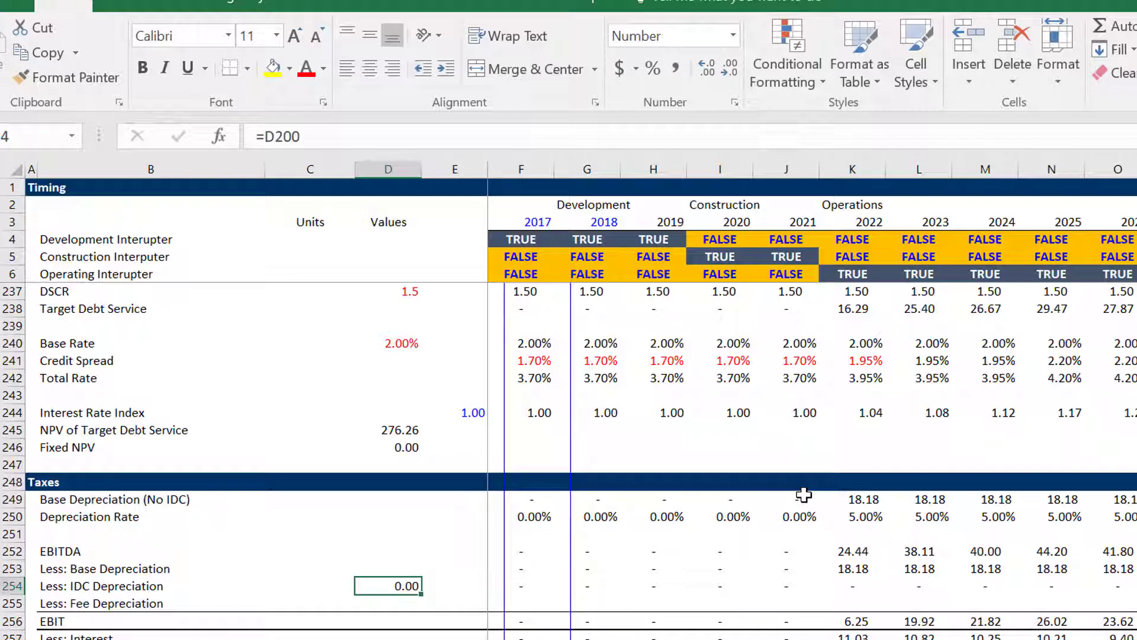
key("Right")
key("Right")
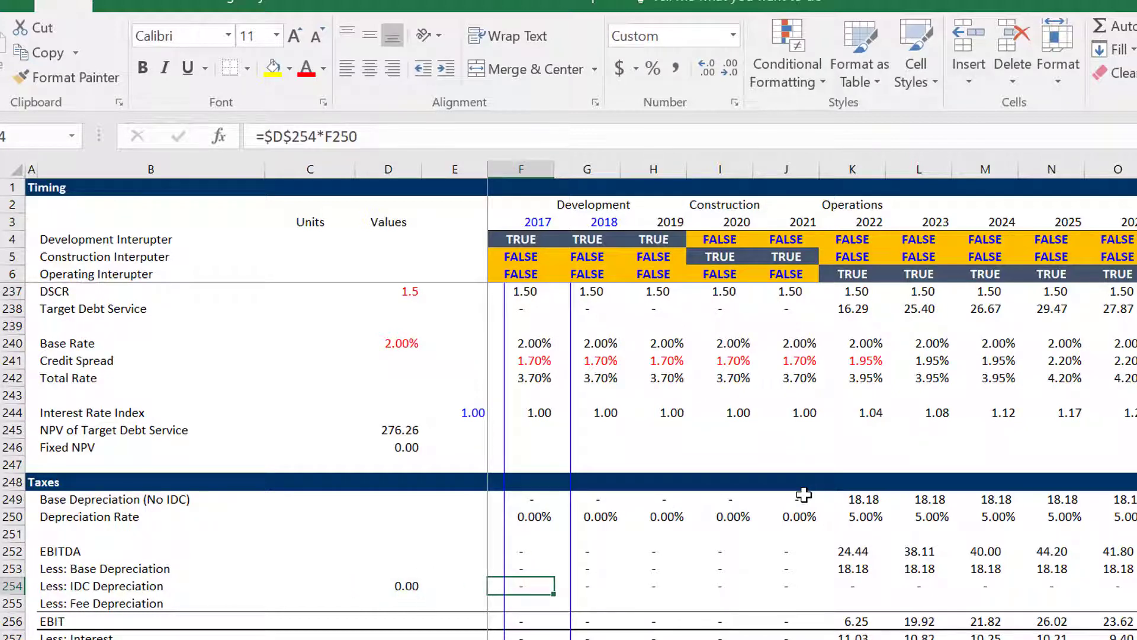
key("F2")
key("Escape")
key("Right")
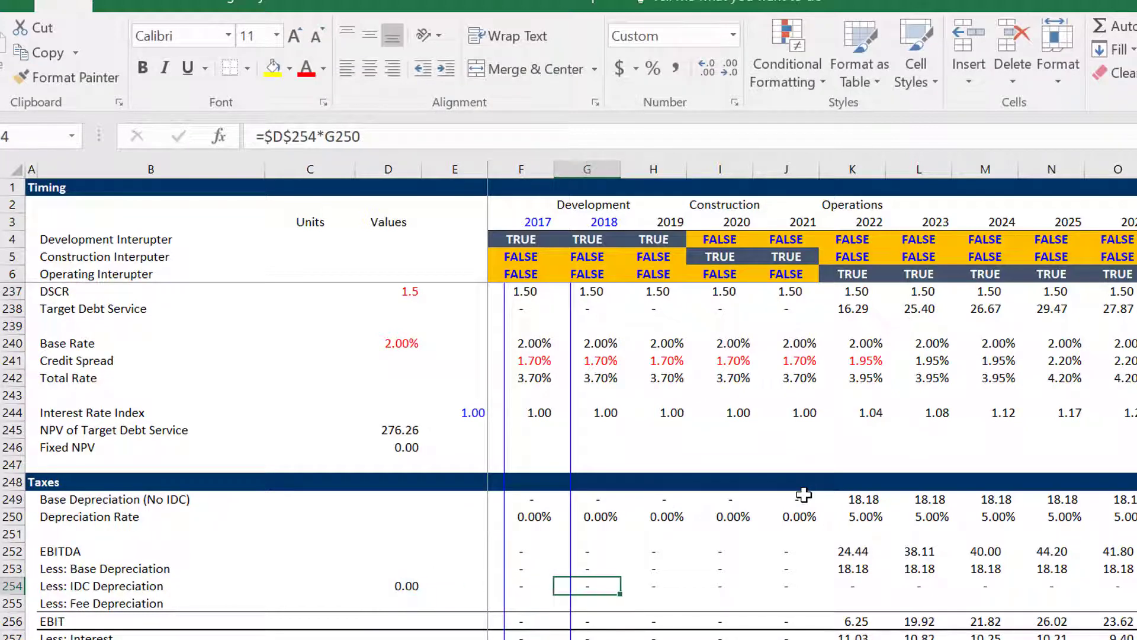
key("Right")
key("Right")
key("Right")
key("Right")
key("Left")
key("Left")
key("Left")
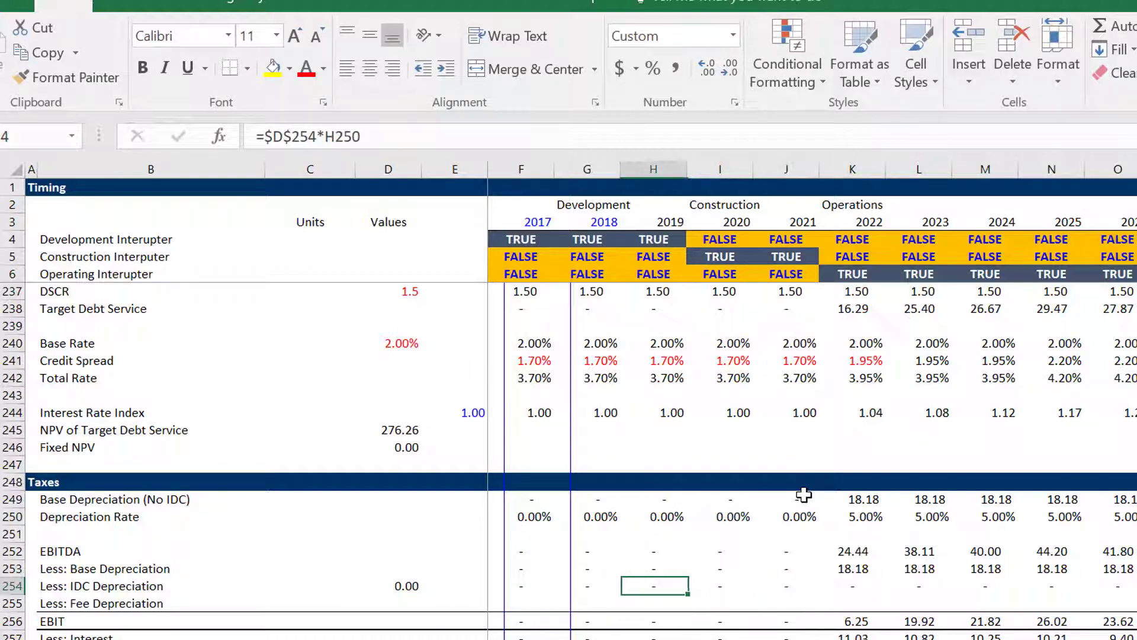
key("Left")
key("Left")
key("Home")
key("Right")
key("Right")
key("Right")
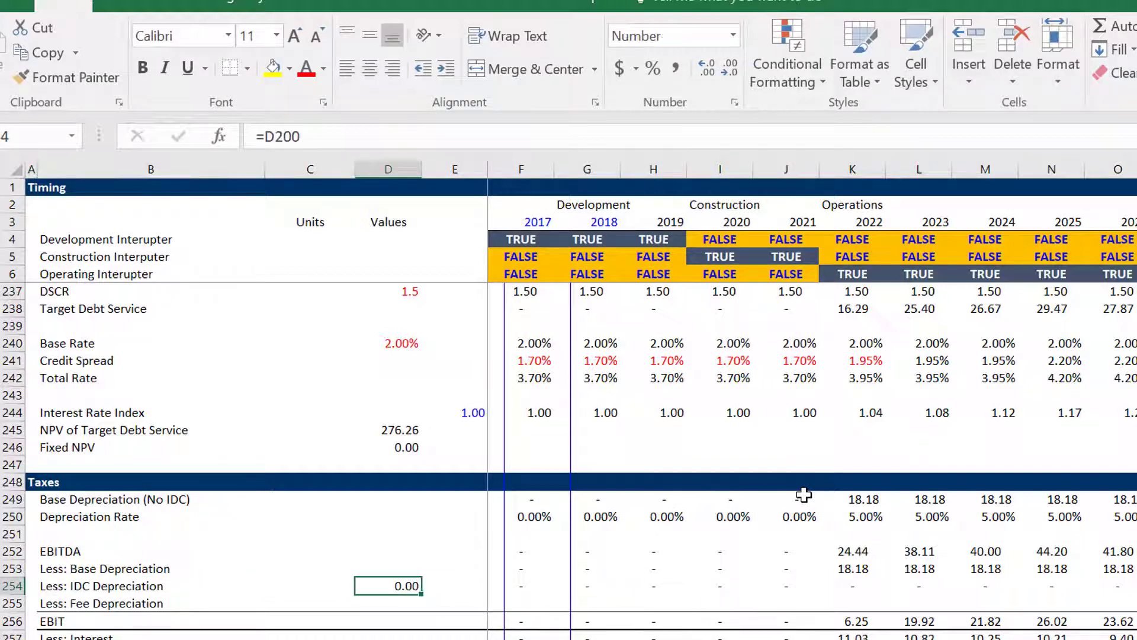
Examine the tax calculation below IDC depreciation and the Target Debt Schedule down to the Equity Cash Flow heading.
key("Down")
key("Down")
key("Down")
key("Down")
key("Down")
key("Down")
key("Down")
key("Down")
key("Down")
key("Down")
key("Down")
key("Down")
key("Down")
key("Down")
key("Down")
key("Down")
key("Down")
key("Down")
key("Down")
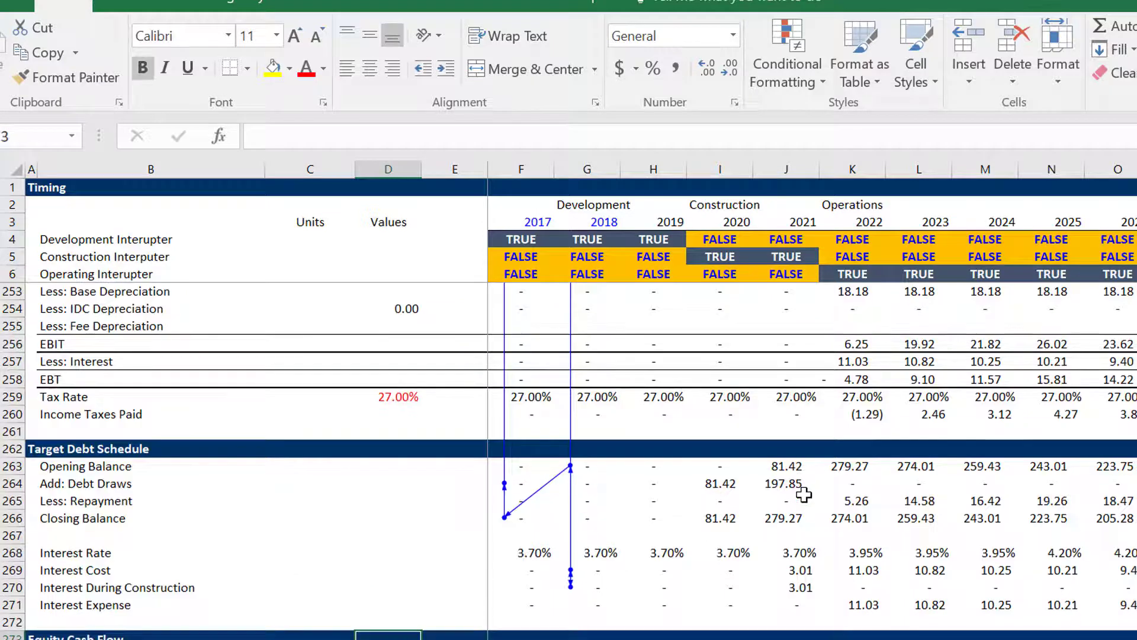
Examine the model from the Less: IDC Depreciation value through the Target Debt Schedule and Equity Cash Flow down to the Graphs section.
key("Up")
key("Up")
key("Up")
key("Up")
key("Up")
key("Up")
key("Up")
key("Up")
key("Up")
key("Up")
key("Up")
key("Up")
key("Up")
key("Up")
key("Up")
key("Up")
key("Up")
key("Up")
key("Up")
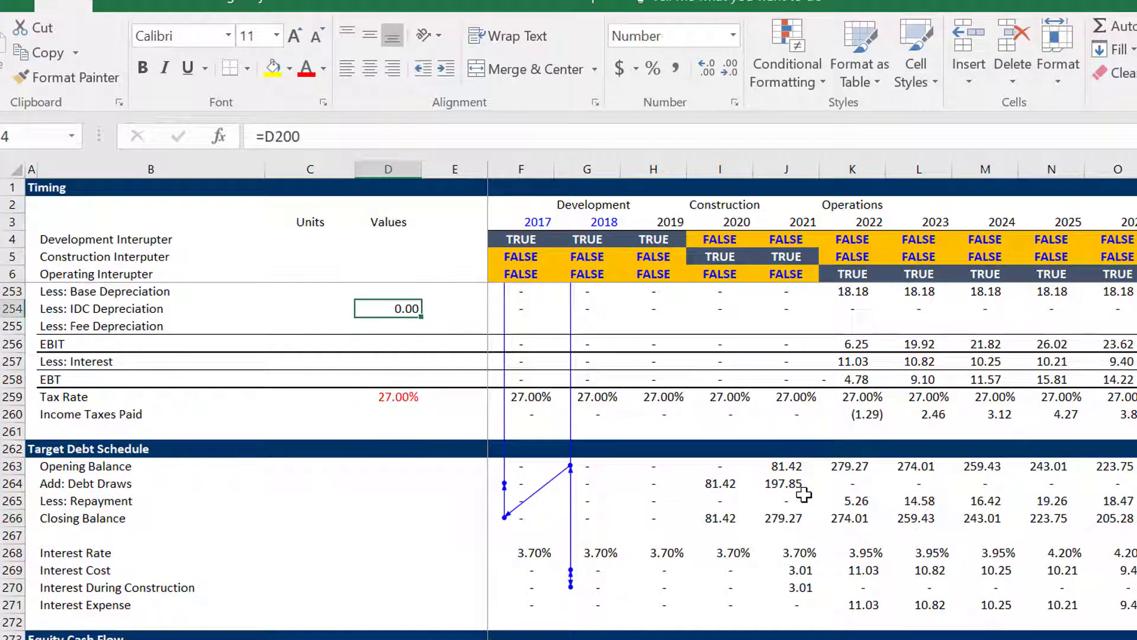
key("Up")
key("Down")
key("Down")
key("Down")
key("Down")
key("Down")
key("Down")
key("Down")
key("Down")
key("Down")
key("Down")
key("Down")
key("Down")
key("Down")
key("Down")
key("Down")
key("Down")
key("Down")
key("Down")
key("Down")
key("Down")
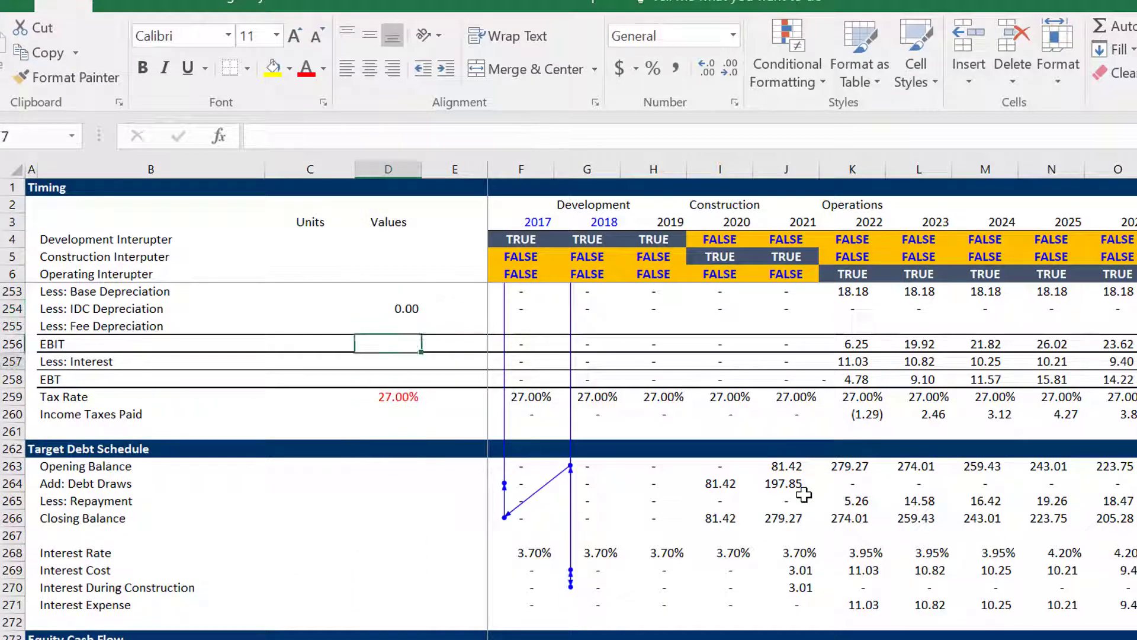
key("Down")
key("Down")
key("Down")
key("Down")
key("Down")
key("Down")
key("Down")
key("Down")
key("Down")
key("Down")
key("Down")
key("Down")
key("Down")
key("Down")
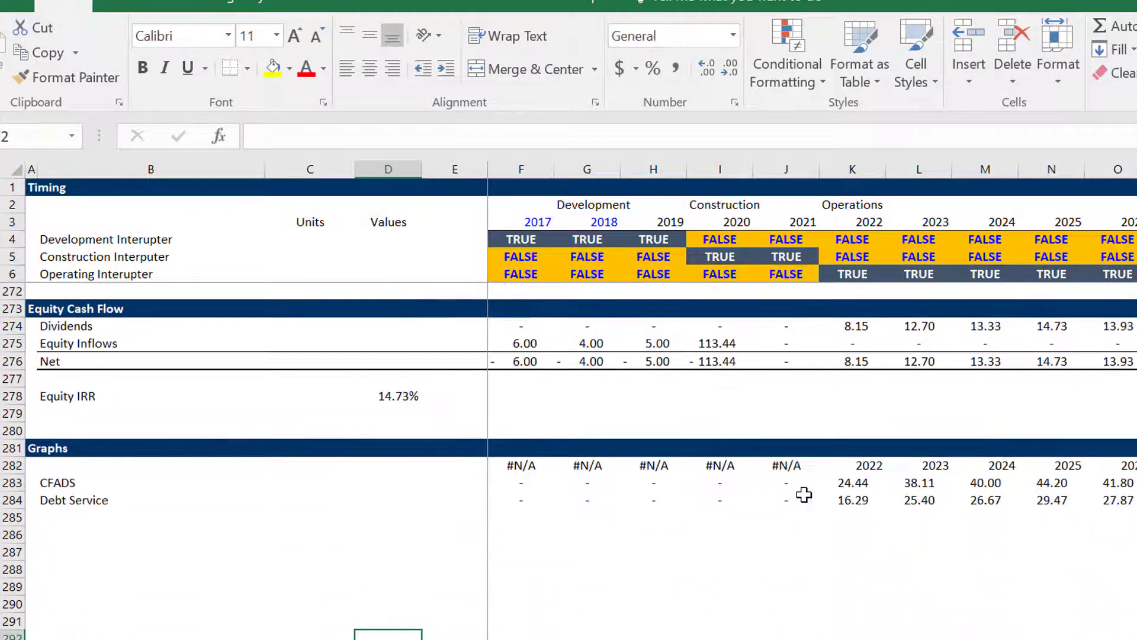
Review the sections from Graphs back up through Taxes to the Base Rate and NPV of Target Debt Service rows.
key("Up")
key("Up")
key("Up")
key("Up")
key("Up")
key("Up")
key("Up")
key("Up")
key("Up")
key("Up")
key("Up")
key("Up")
key("Up")
key("Up")
key("Up")
key("Up")
key("Up")
key("Up")
key("Up")
key("Up")
key("Up")
key("Up")
key("Up")
key("Up")
key("Up")
key("Up")
key("Up")
key("Up")
key("Up")
key("Up")
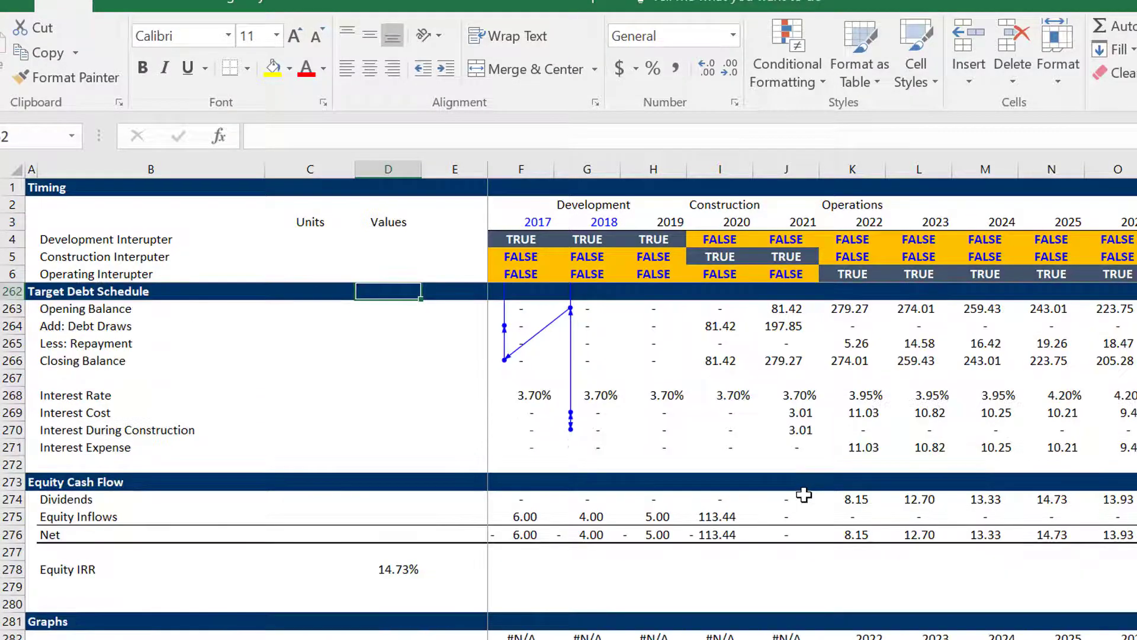
key("Up")
key("Up")
key("Up")
key("Up")
key("Up")
key("Up")
key("Up")
key("Up")
key("Up")
key("Up")
key("Up")
key("Up")
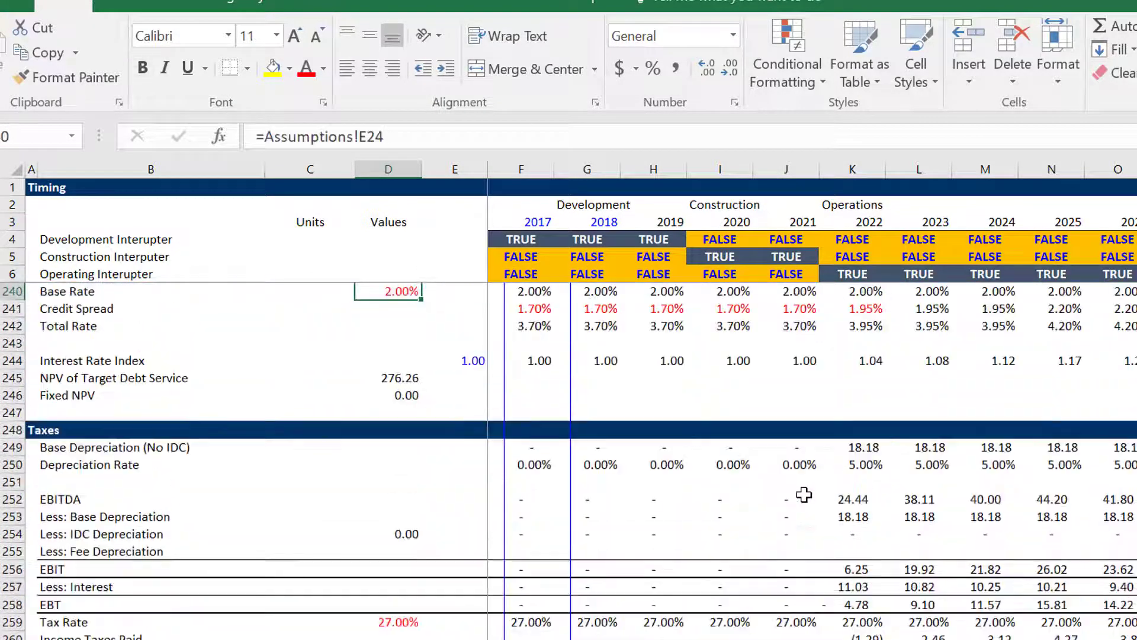
Insert a blank row at row 247, between Fixed NPV and the Taxes heading.
key("Down")
key("Down")
key("Down")
key("Down")
key("Down")
key("Down")
key("Down")
key("Down")
key("Down")
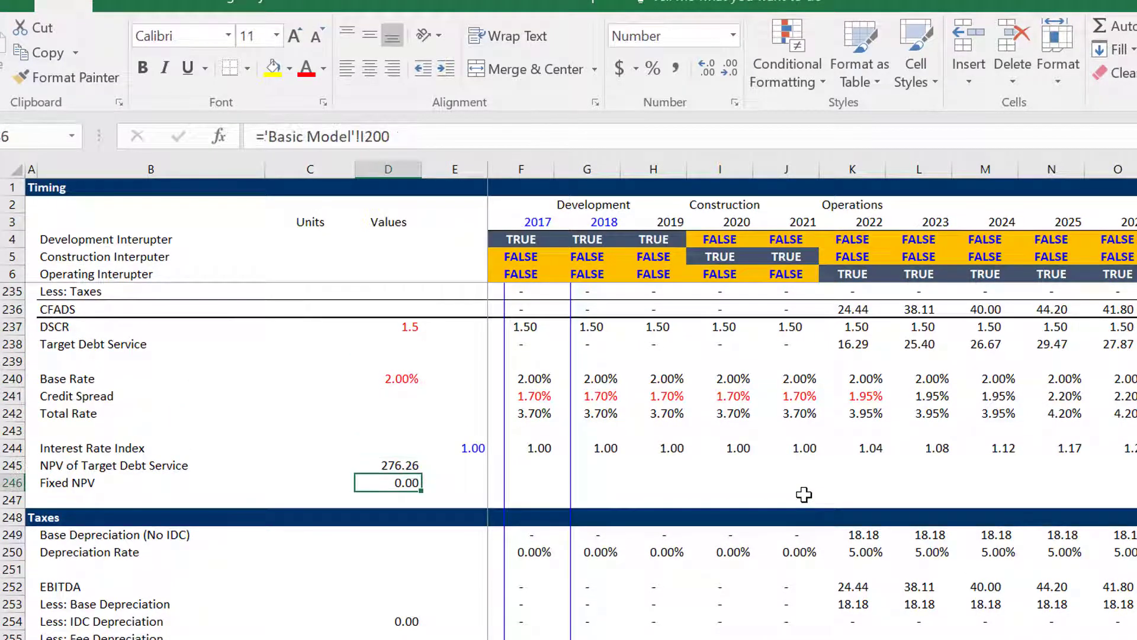
key("Left")
key("Down")
key("shift+space")
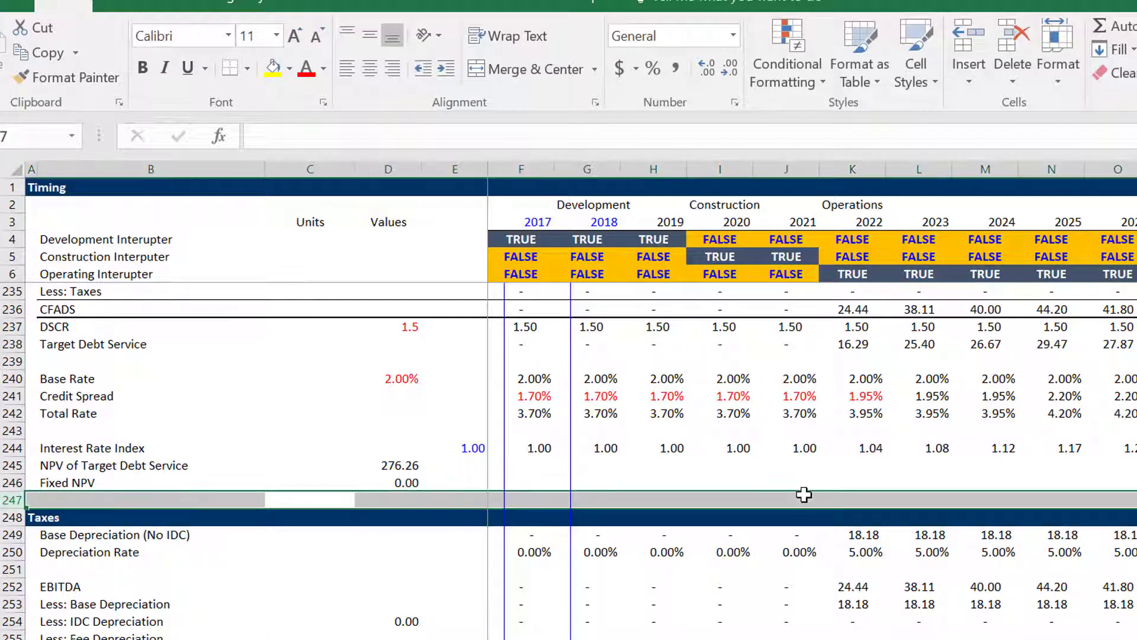
key("ctrl+shift+equal")
key("Up")
key("Right")
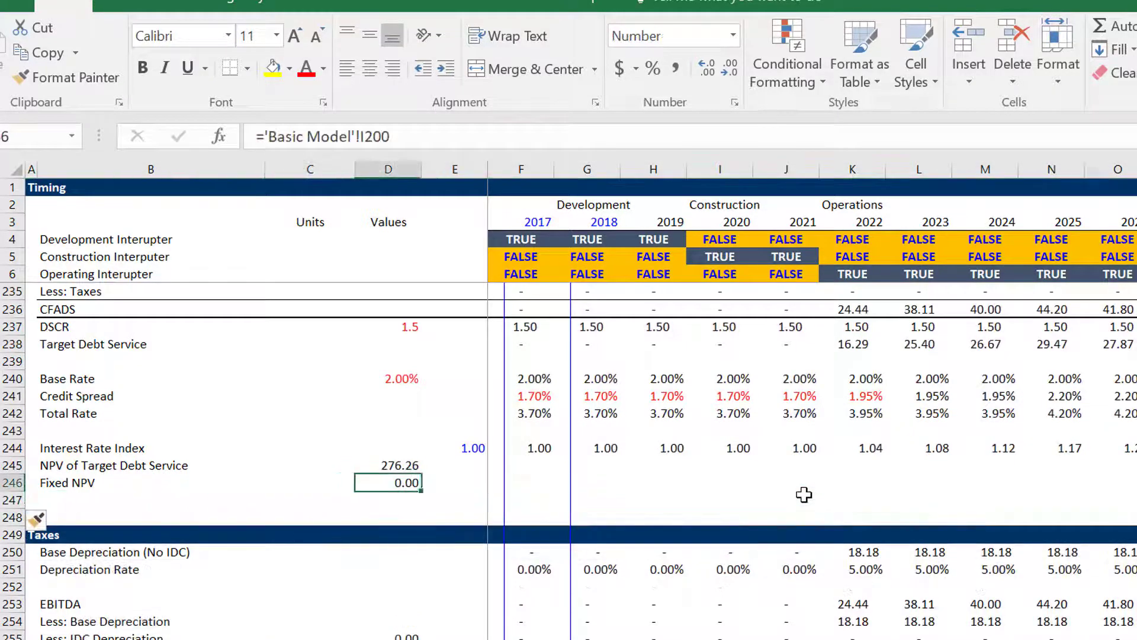
Replace the Basic Model link in the Fixed NPV cell D246 with the hardcoded value 275.
key("Down")
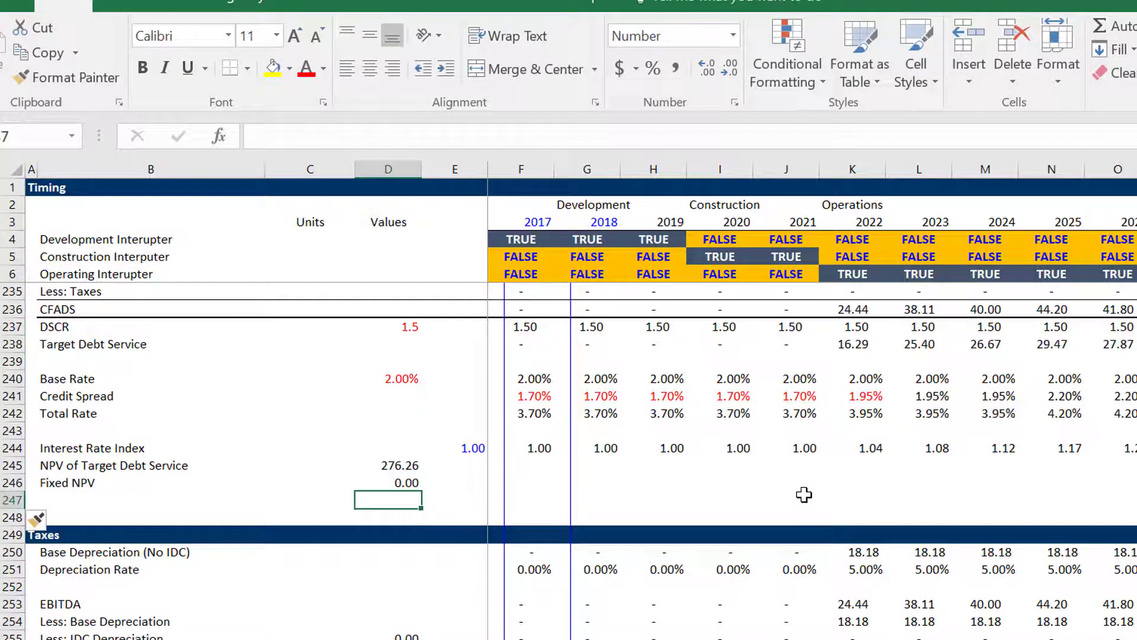
key("Left")
key("Left")
key("Right")
key("Right")
key("Up")
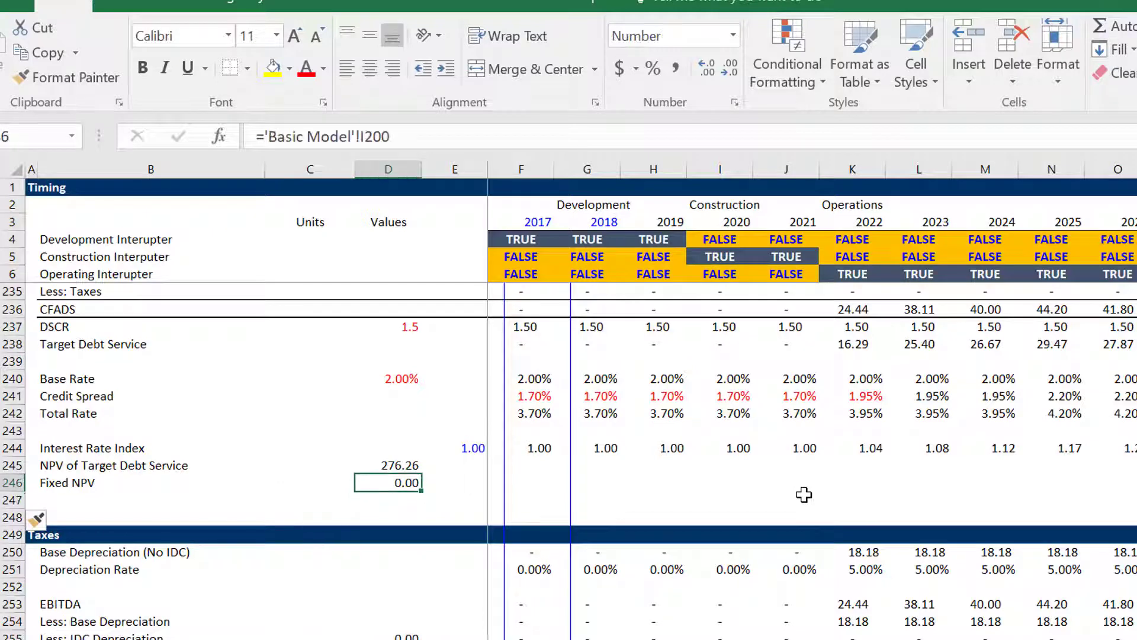
type("275")
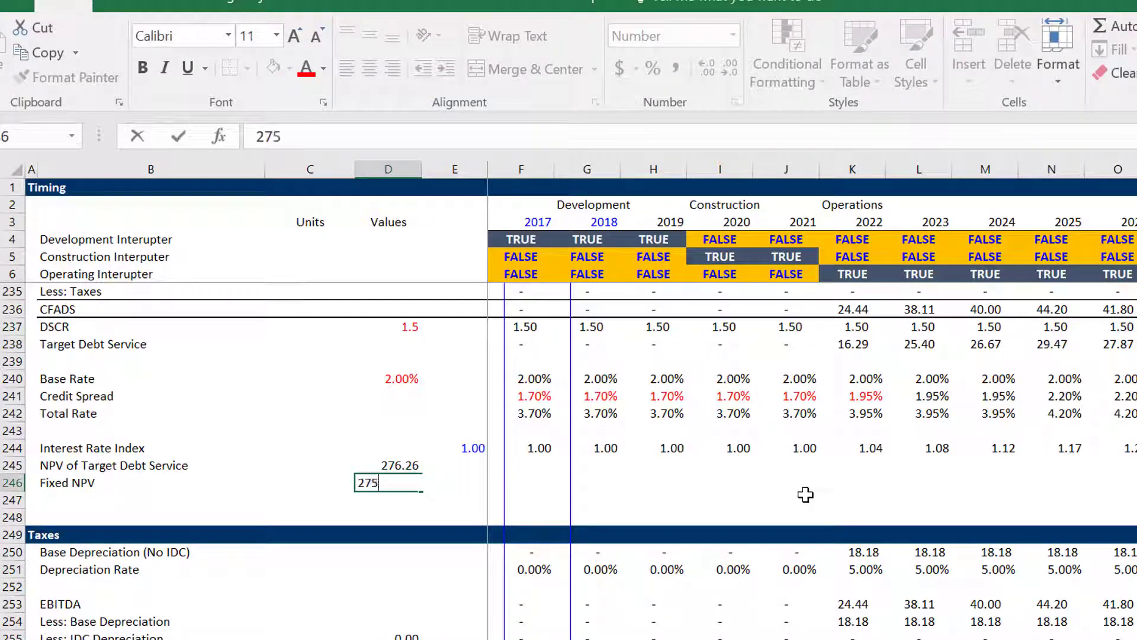
key("Return")
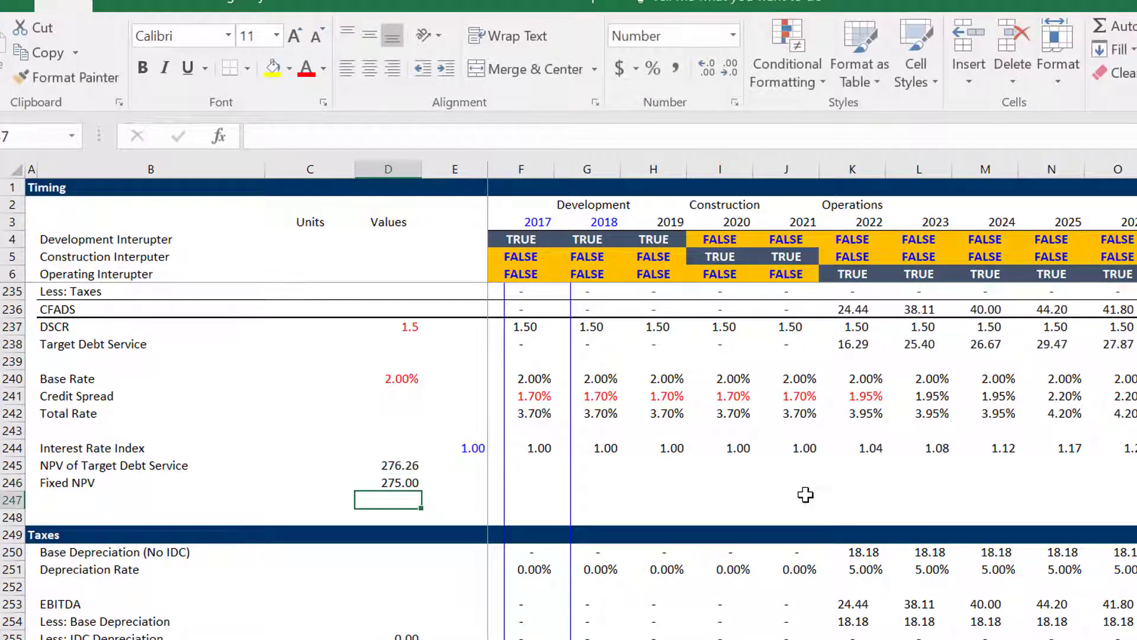
Label the new row below Fixed NPV as Computed in cell B247.
key("Left")
key("Left")
type("C")
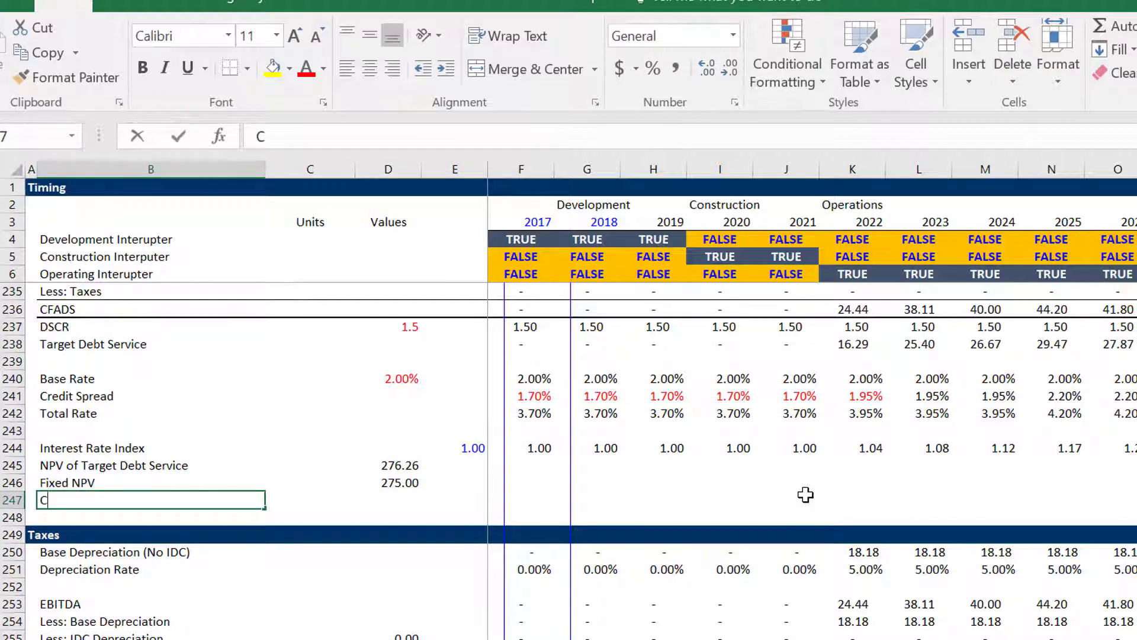
type("on")
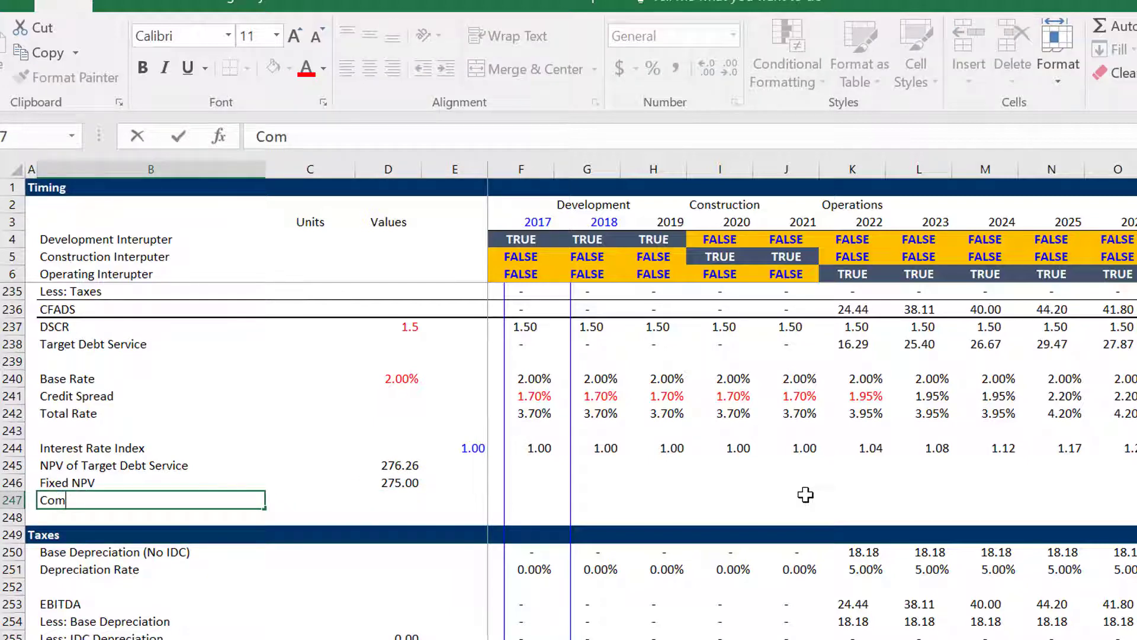
key("Right")
key("Right")
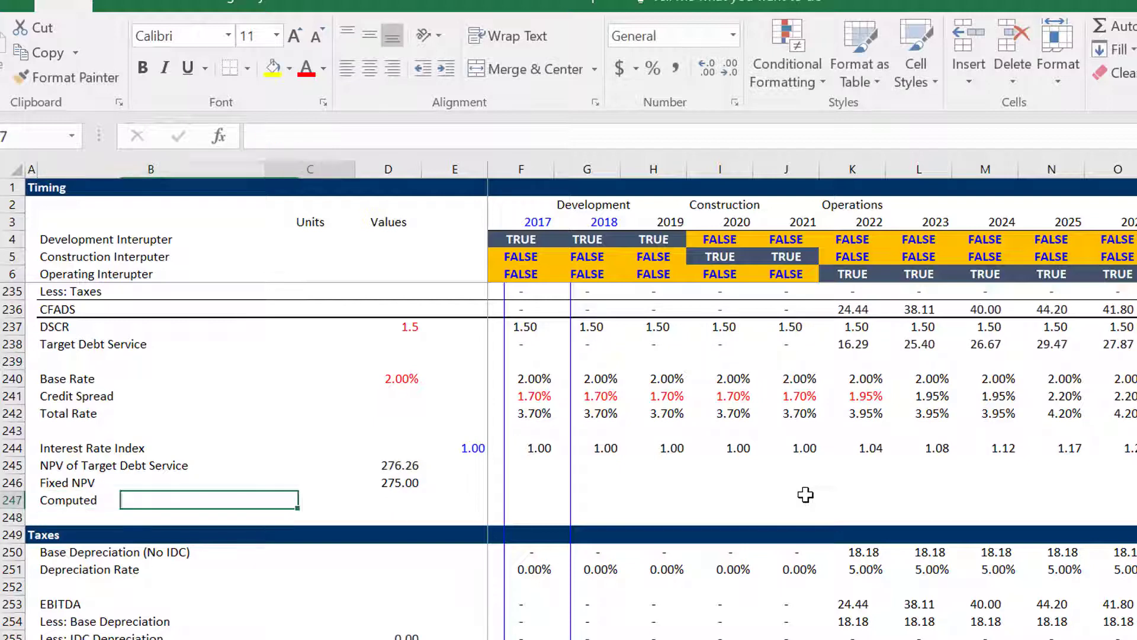
Start a SUMPRODUCT formula in the Computed cell D247 with the Target Debt Service range F238:AO238.
type("=sum")
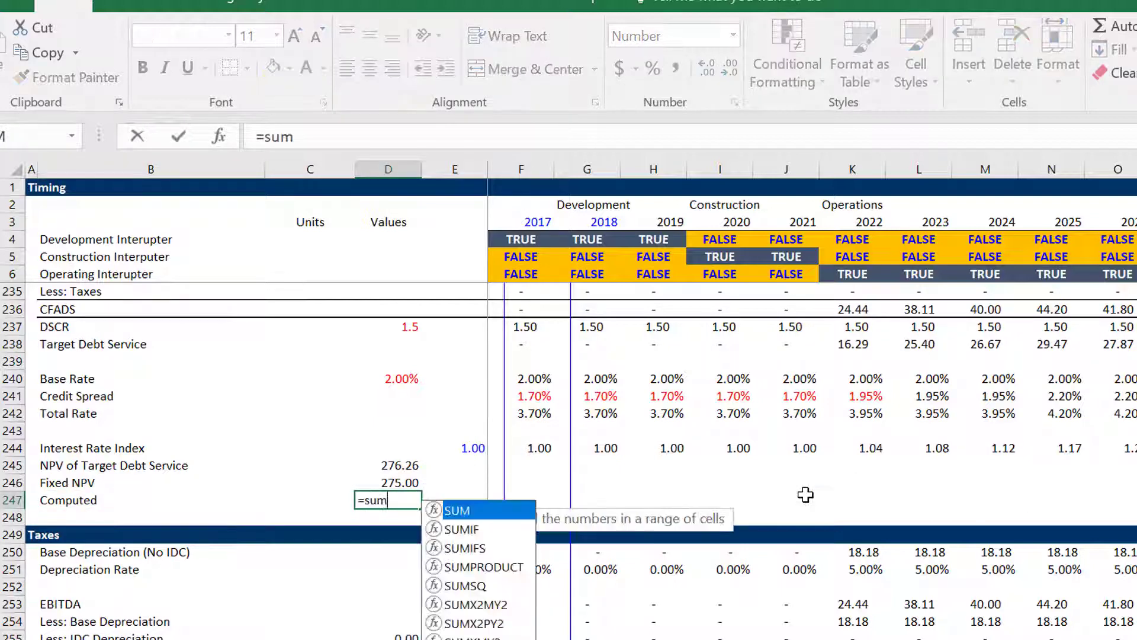
key("Down")
key("Down")
key("Down")
key("Tab")
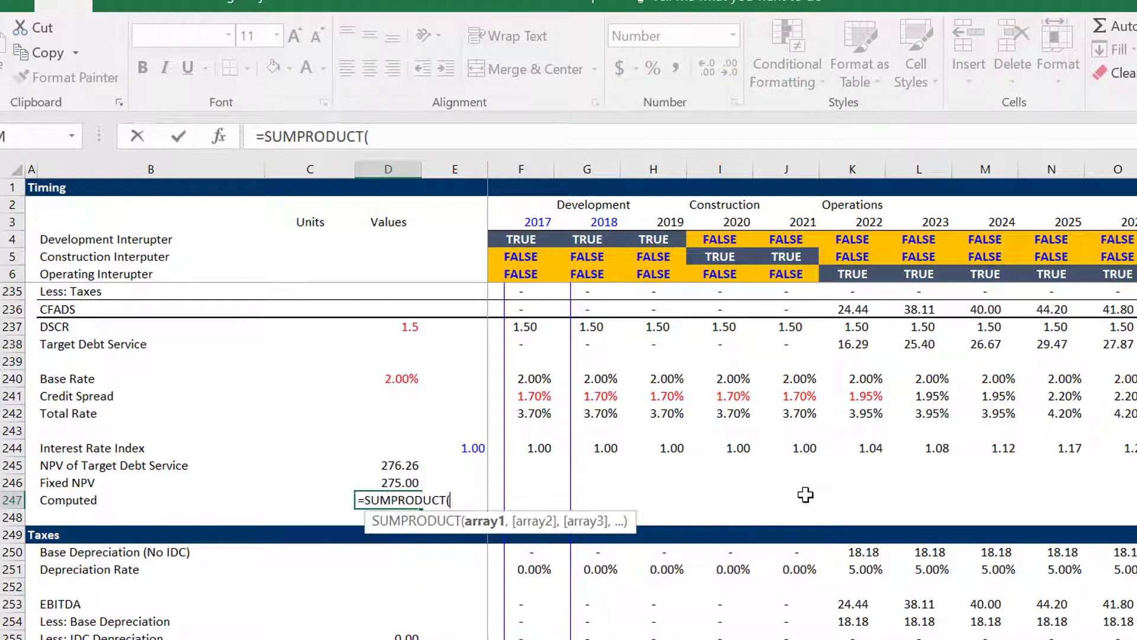
key("Up")
key("Up")
key("Up")
key("Up")
key("Right")
key("Right")
key("Up")
key("Up")
key("Up")
key("Up")
key("Up")
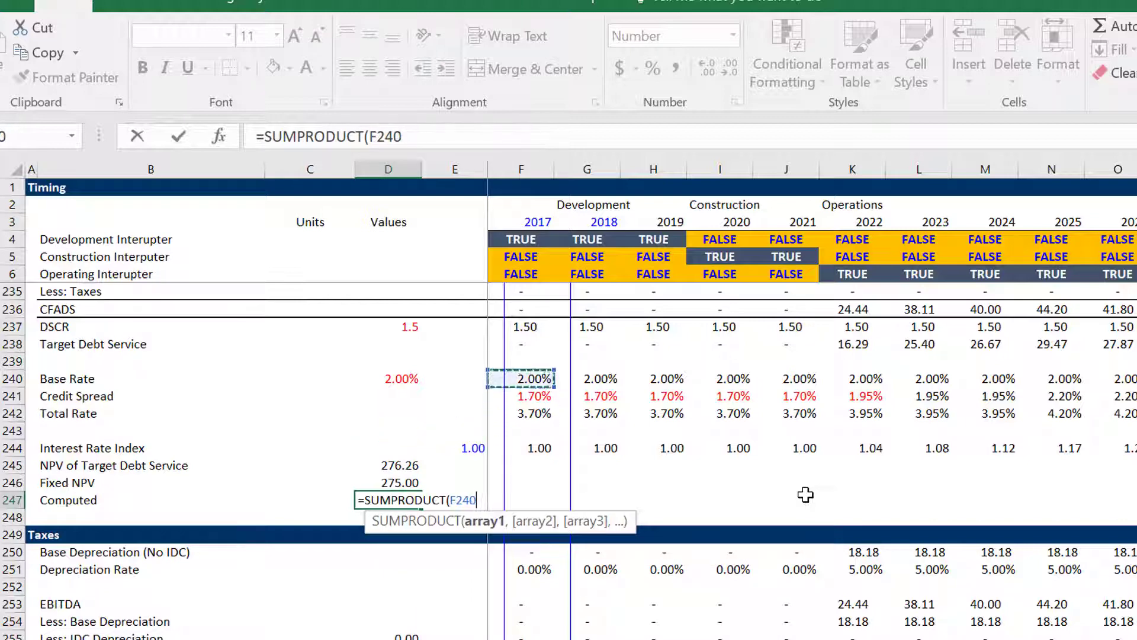
key("Up")
key("Down")
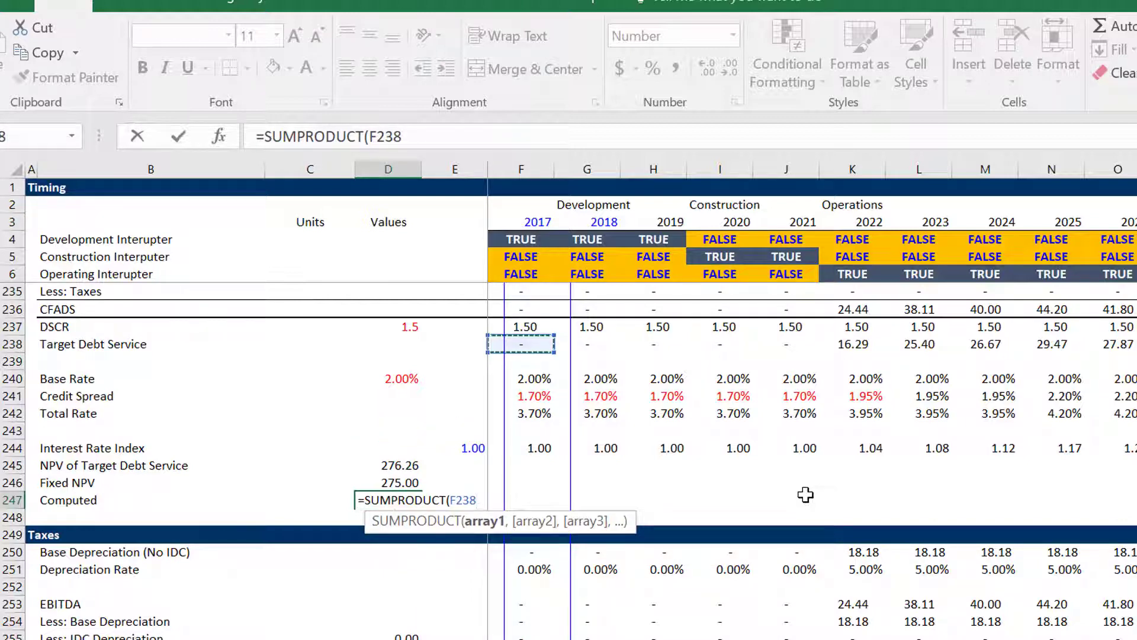
key("ctrl+shift+Right")
Divide the range in the D247 formula by the Interest Rate Index range F244:AO244 and complete the formula.
type("/")
key("Right")
key("Right")
key("Right")
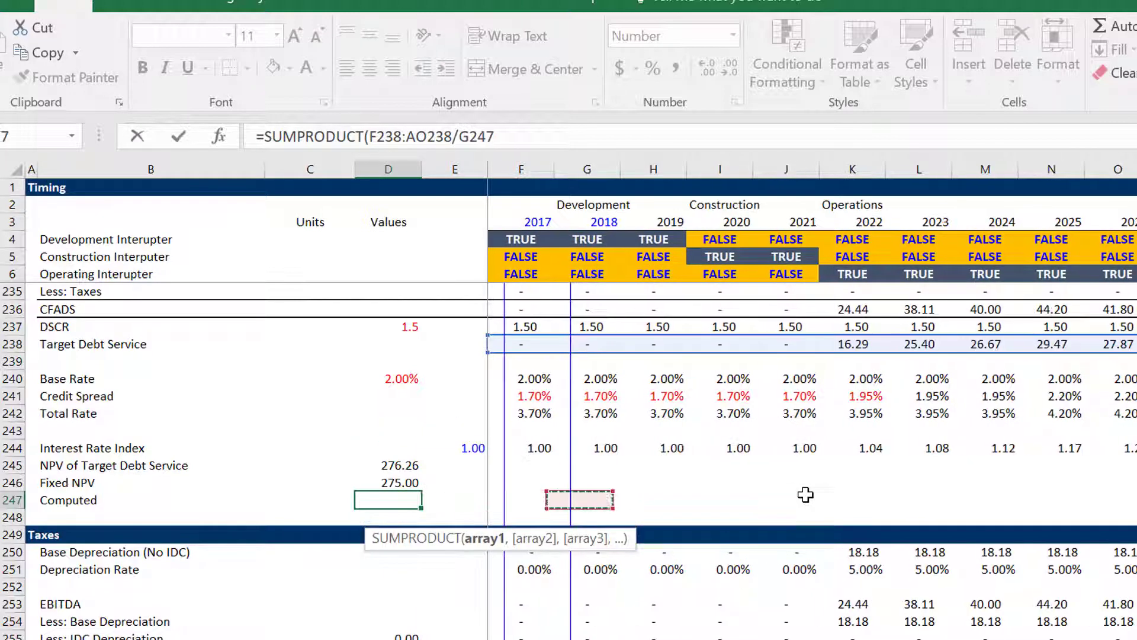
key("Up")
key("Up")
key("Left")
key("Left")
key("Left")
key("Up")
key("Right")
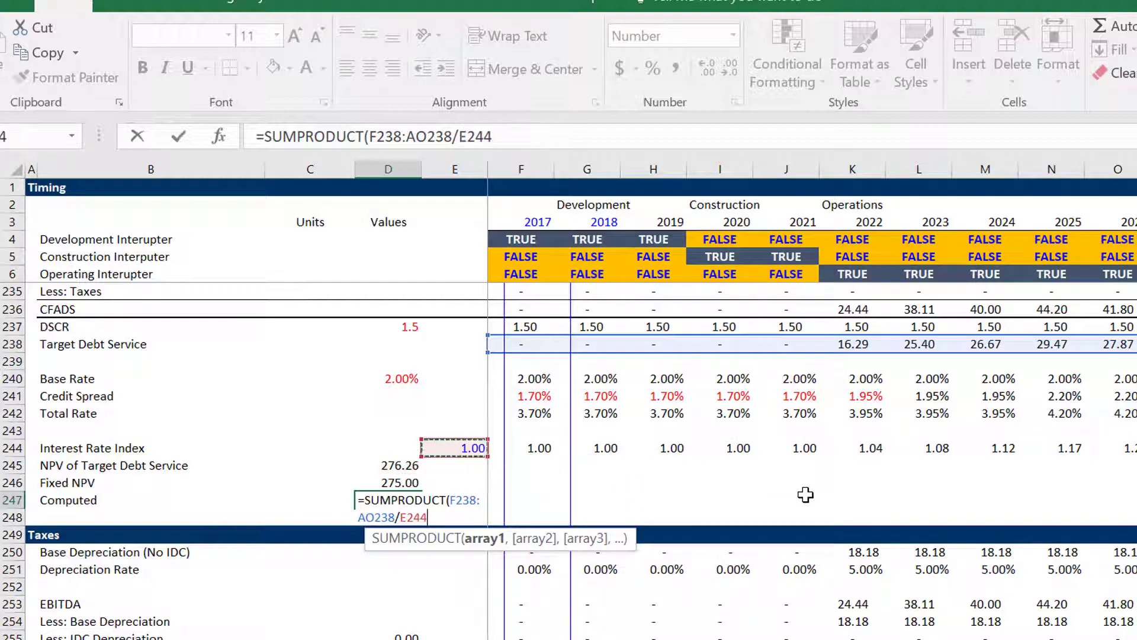
key("Right")
key("ctrl+shift+Right")
type(")")
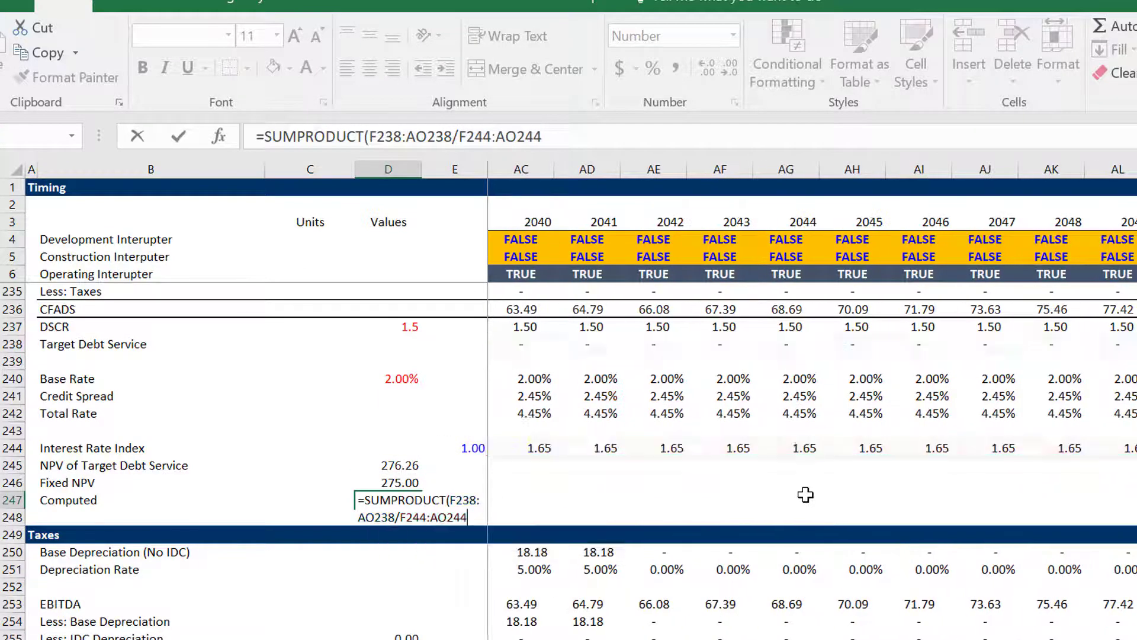
key("Return")
Replace the NPV of Target Debt Service formula in D245 with a link to the Fixed NPV cell D246.
key("Up")
key("Up")
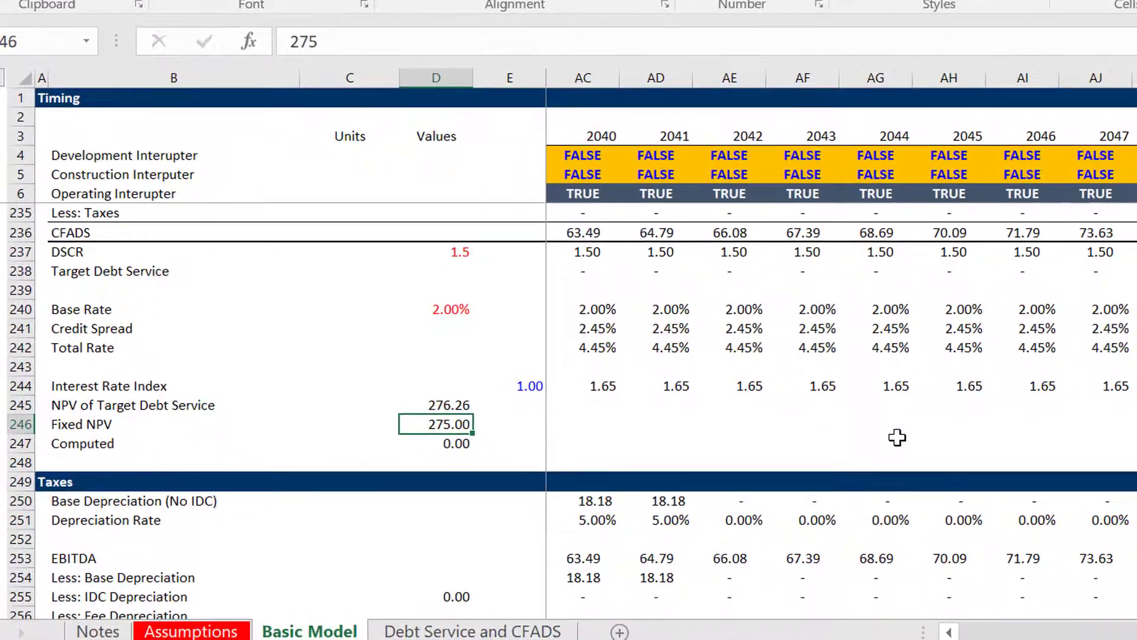
key("Up")
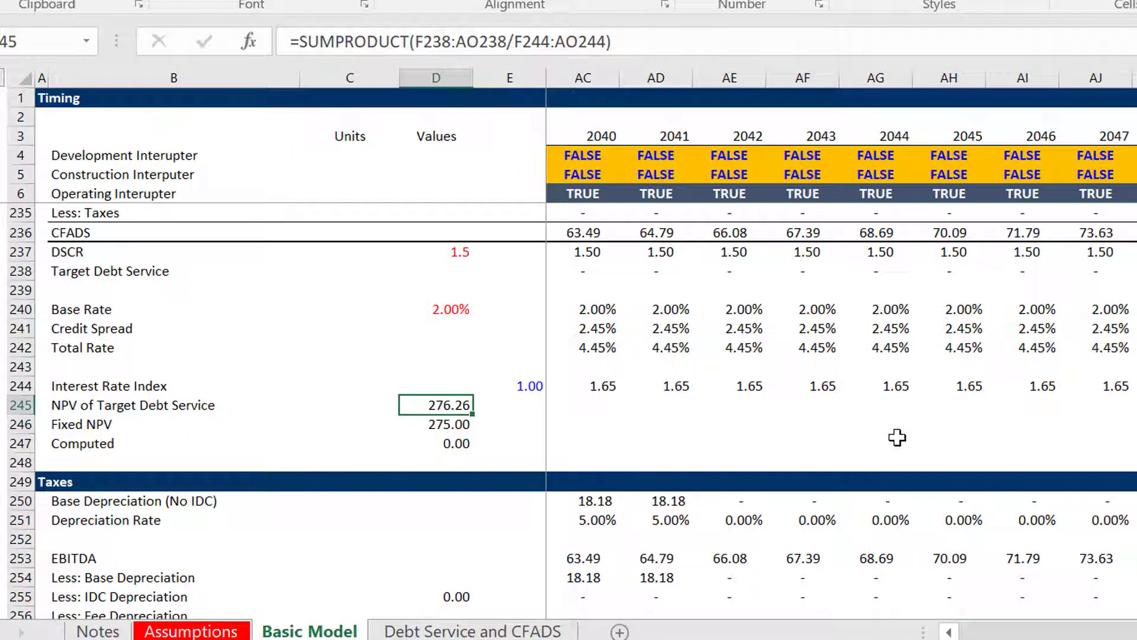
type("=")
key("Down")
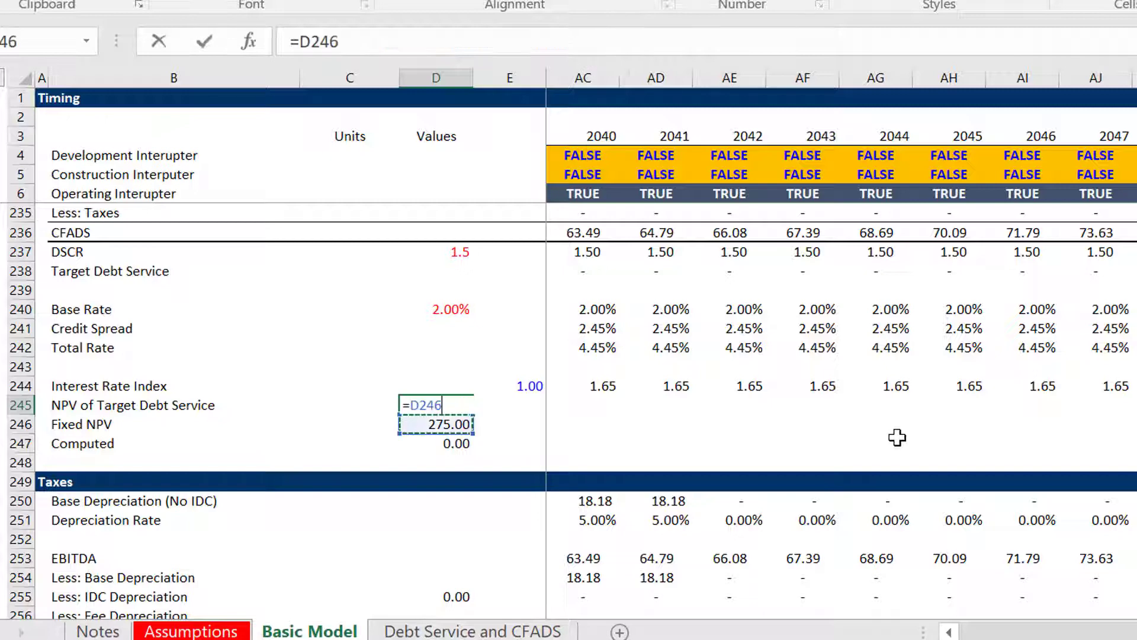
key("Return")
key("Down")
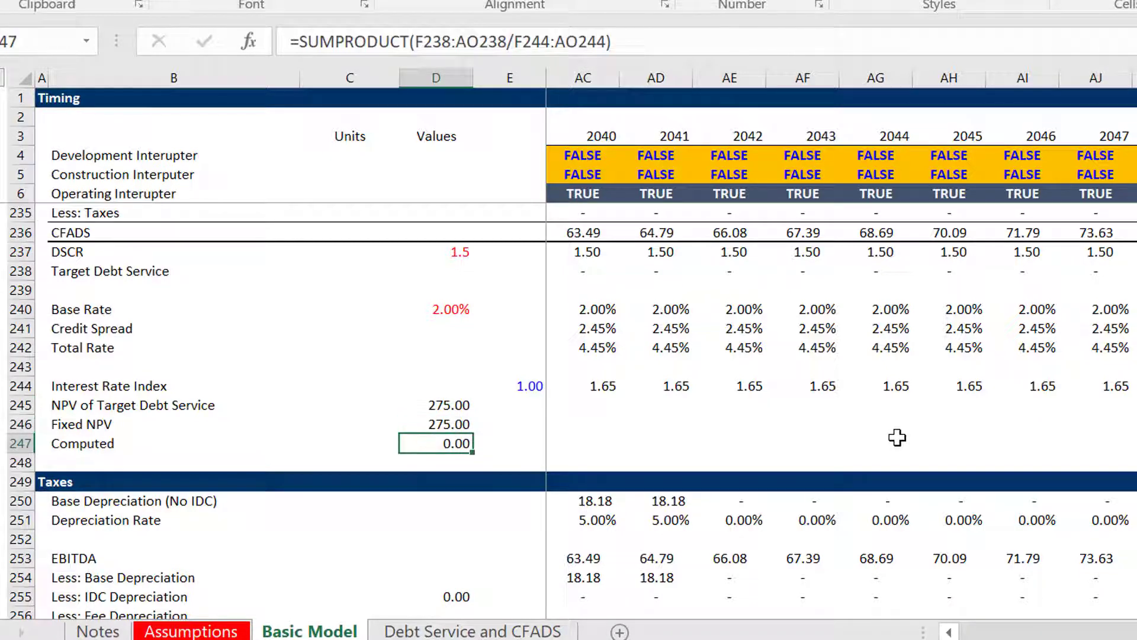
type("=")
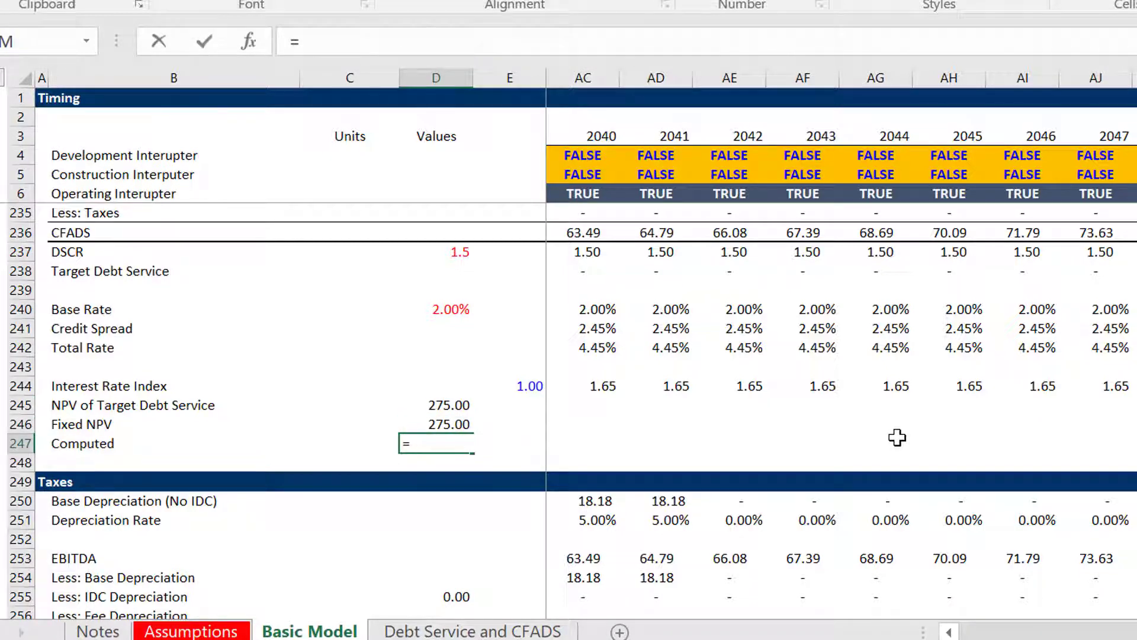
key("Escape")
Insert a new row 248 below Computed and label it Difference in column B.
key("Down")
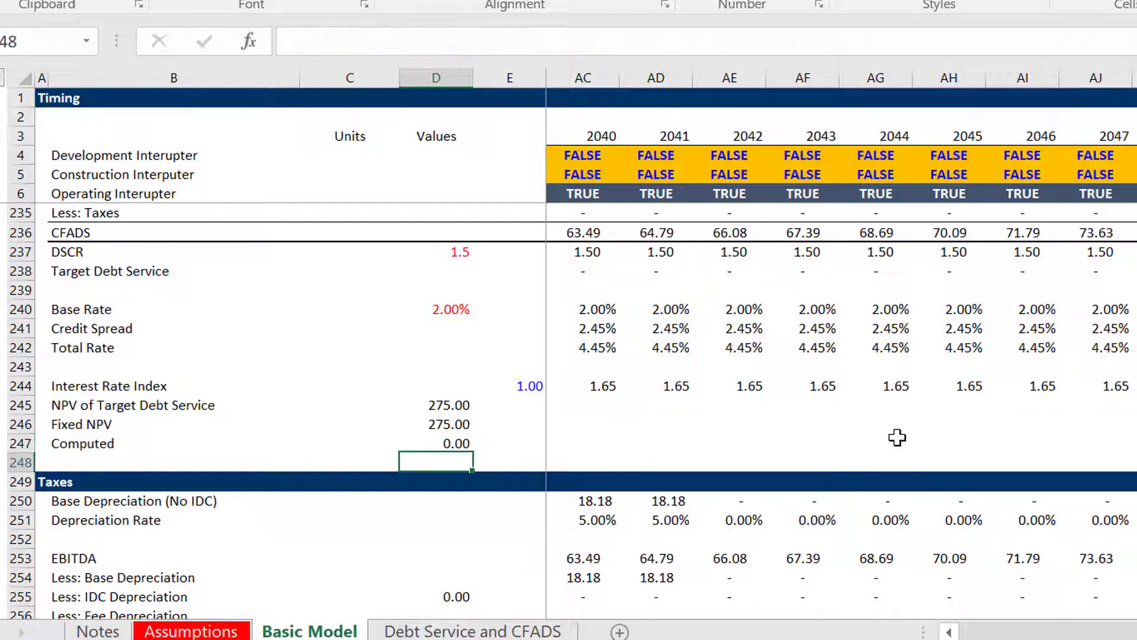
key("shift+space")
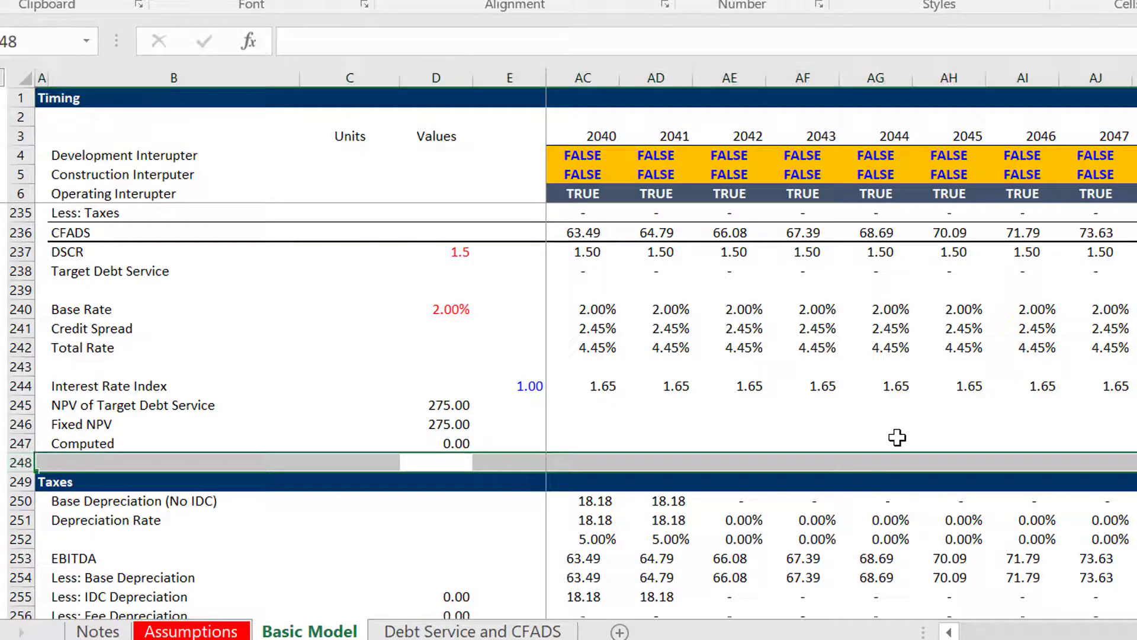
key("ctrl+shift+plus")
key("Left")
key("Left")
type("D")
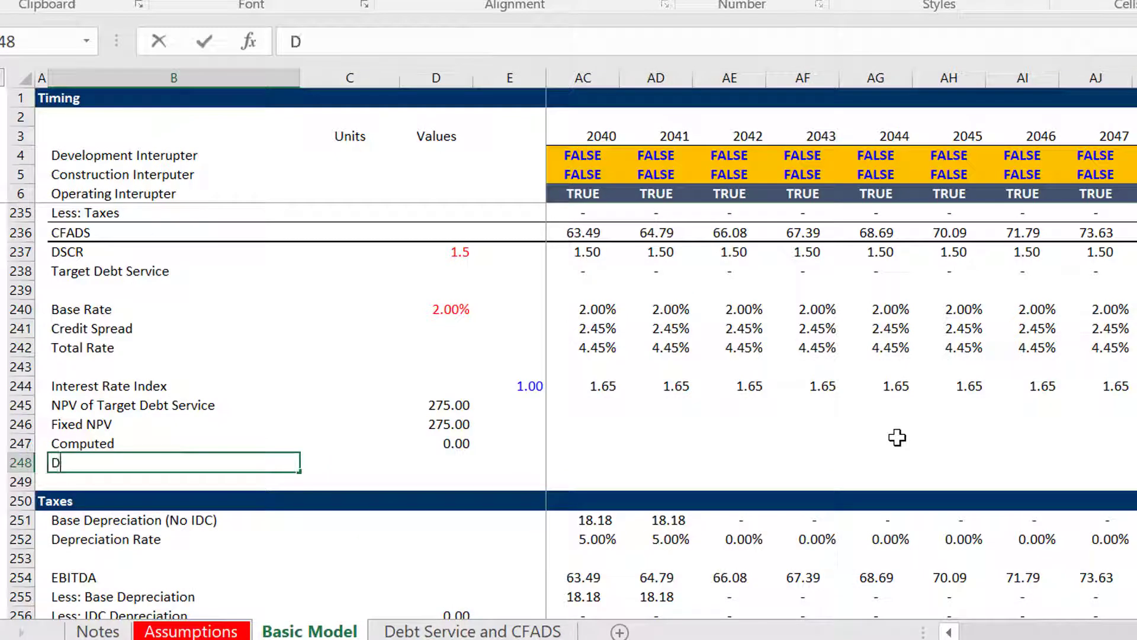
type("ifference")
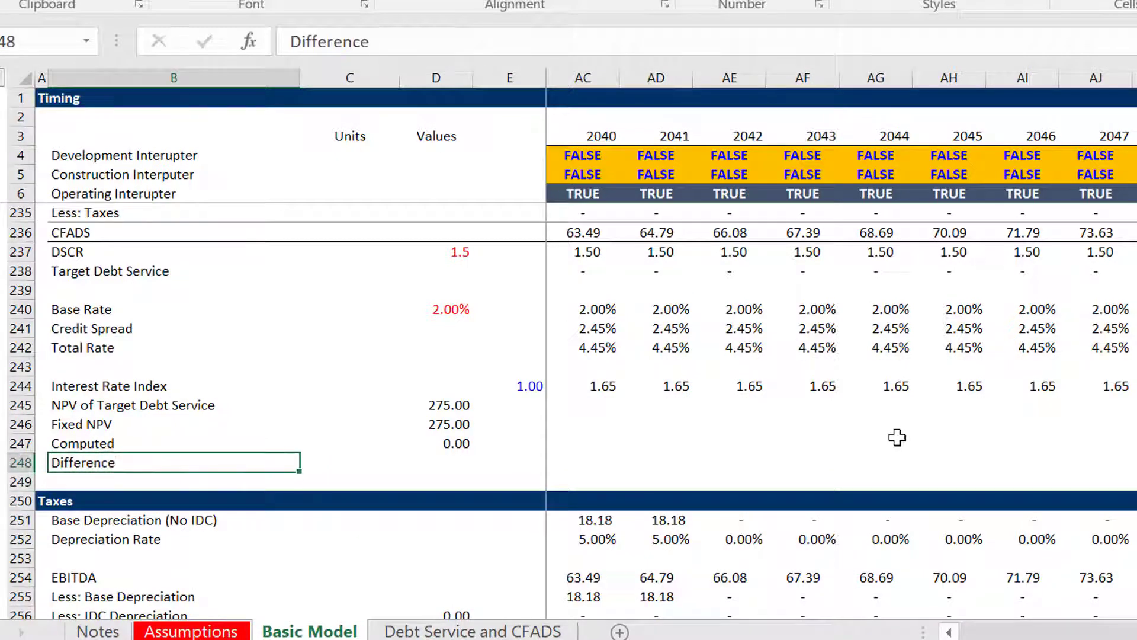
Calculate the Difference in D248 as Fixed NPV minus Computed with =D246-D247.
key("Right")
key("Right")
type("=")
key("Up")
key("Up")
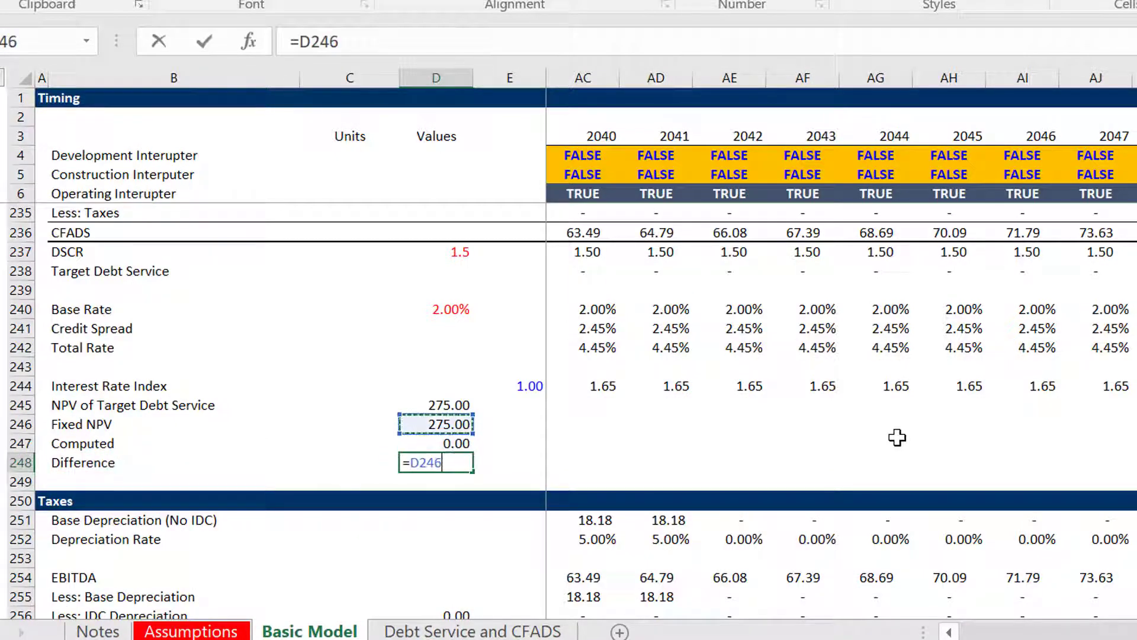
type("-")
key("Up")
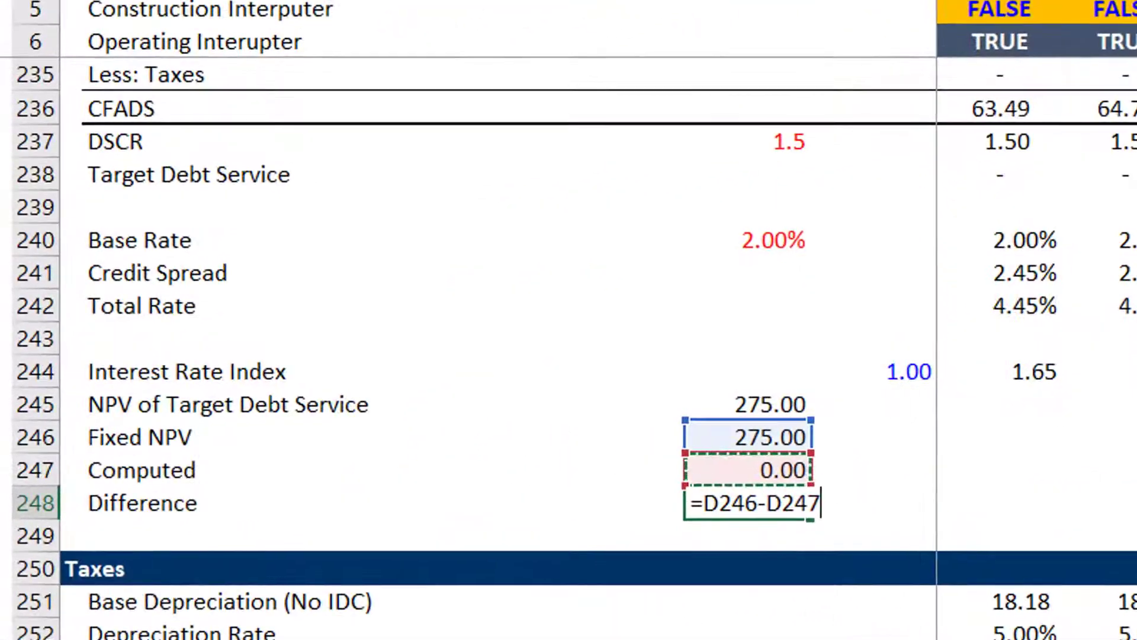
key("Return")
Set the Fixed value of Interest During Construction in E200 of the Sources and Uses Summary to 6.
key("Up")
key("Up")
key("Page_Up")
key("Page_Up")
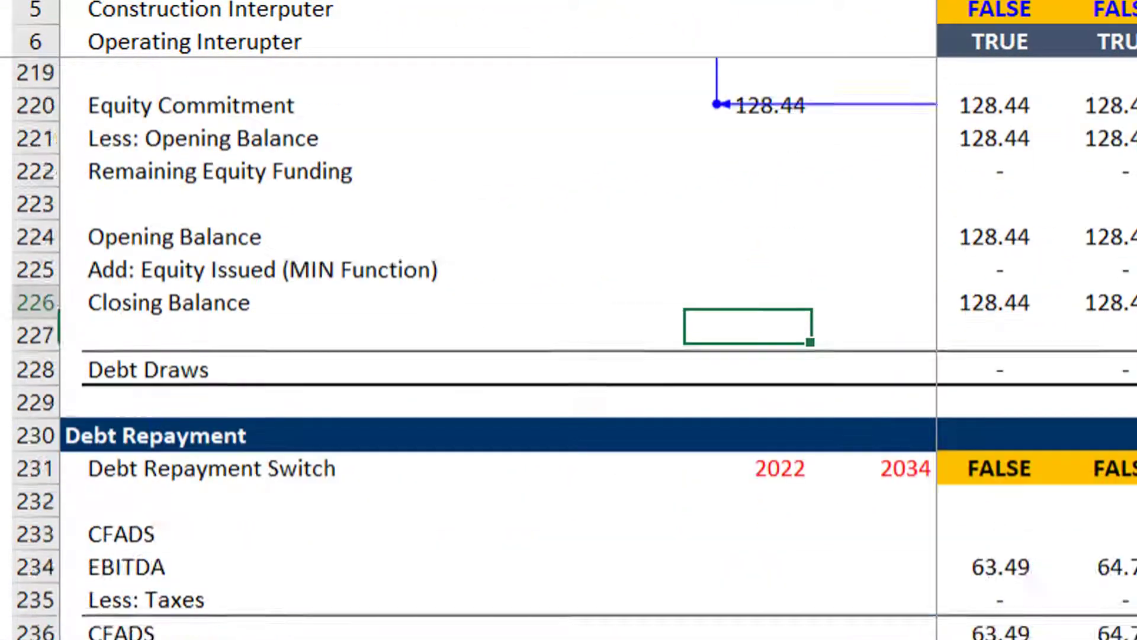
key("Up")
key("Up")
key("Up")
key("Up")
key("Up")
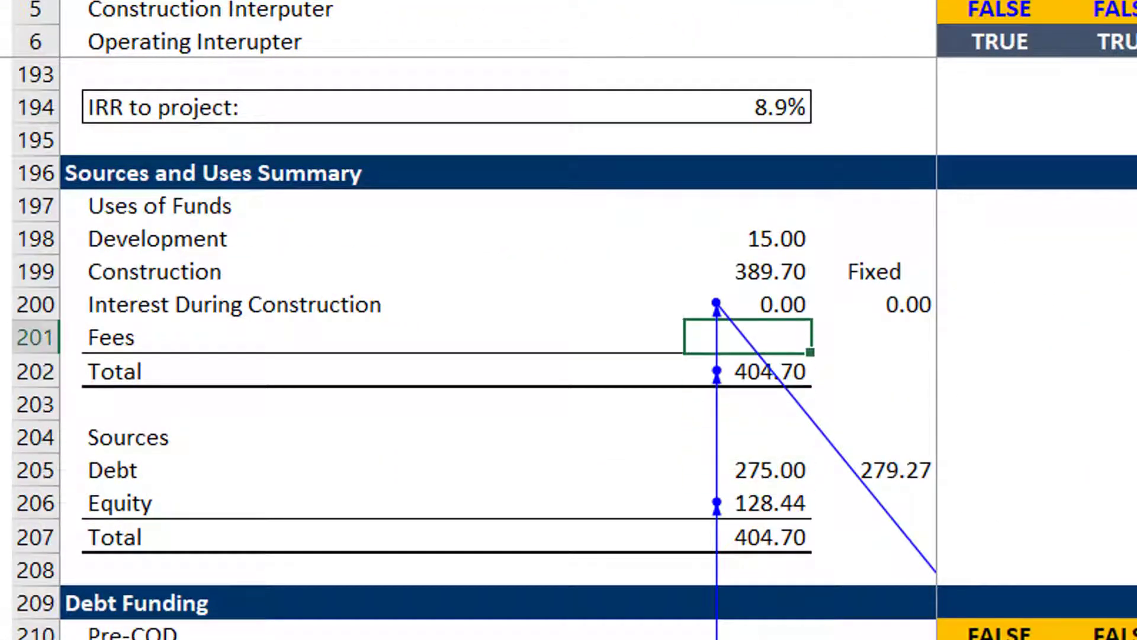
key("Right")
key("Right")
key("Right")
key("Left")
key("Left")
key("Left")
key("Right")
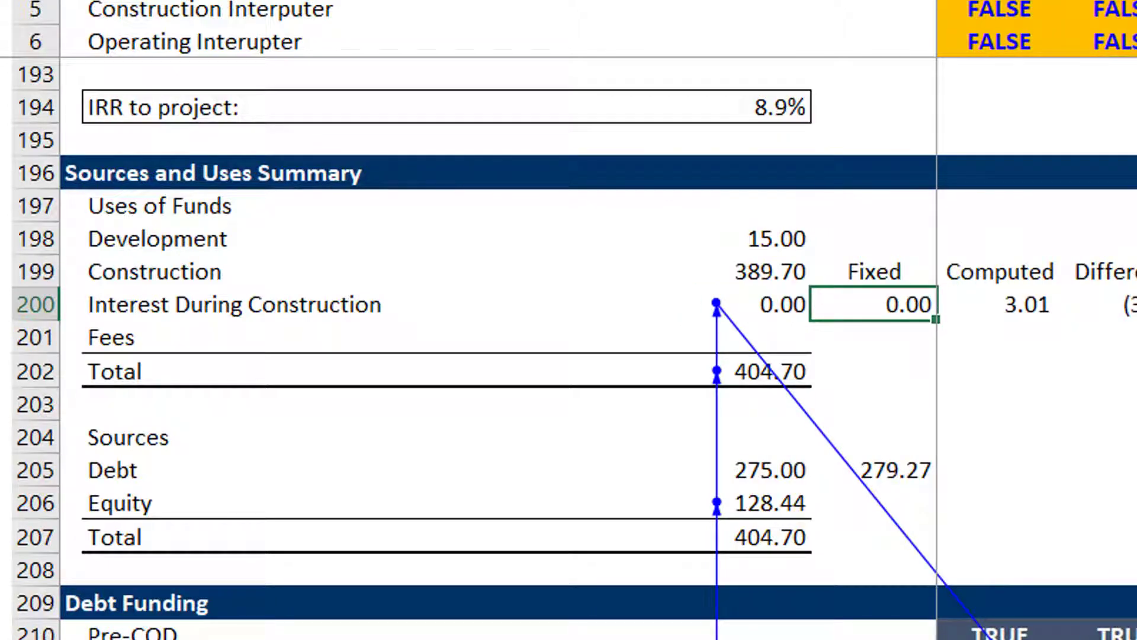
type("6")
key("Return")
Link Interest During Construction in D200 to its Fixed value in E200.
key("Up")
key("Left")
type("=")
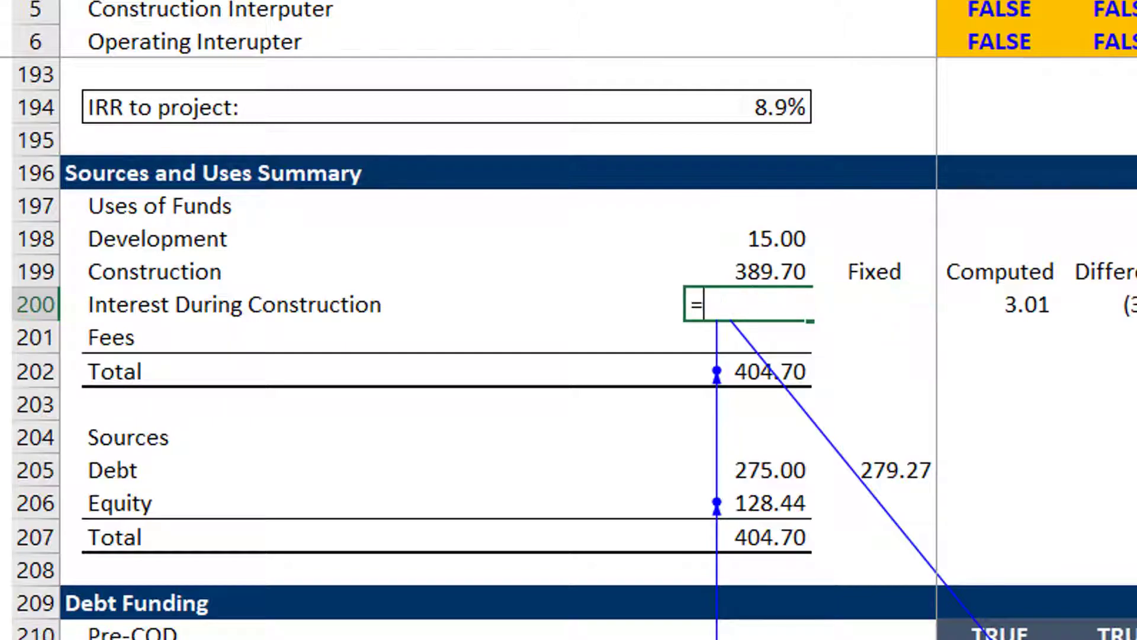
key("Right")
key("Return")
key("Up")
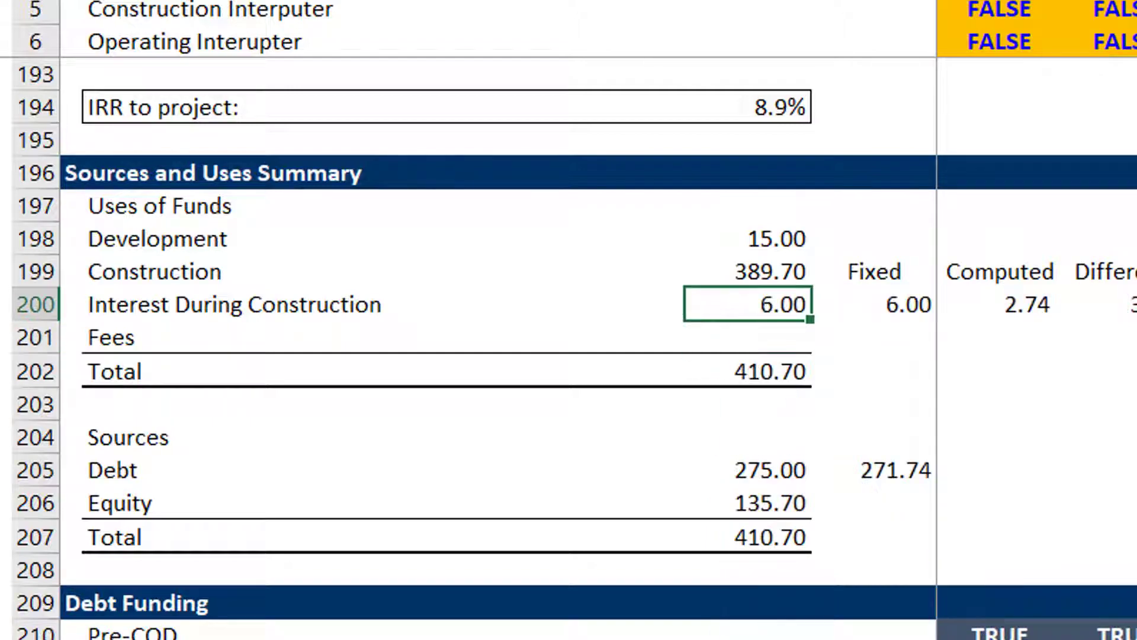
Examine the Fixed, Computed and Difference cells for Interest During Construction in the Sources and Uses Summary.
key("Right")
key("Right")
key("Right")
key("Up")
key("Left")
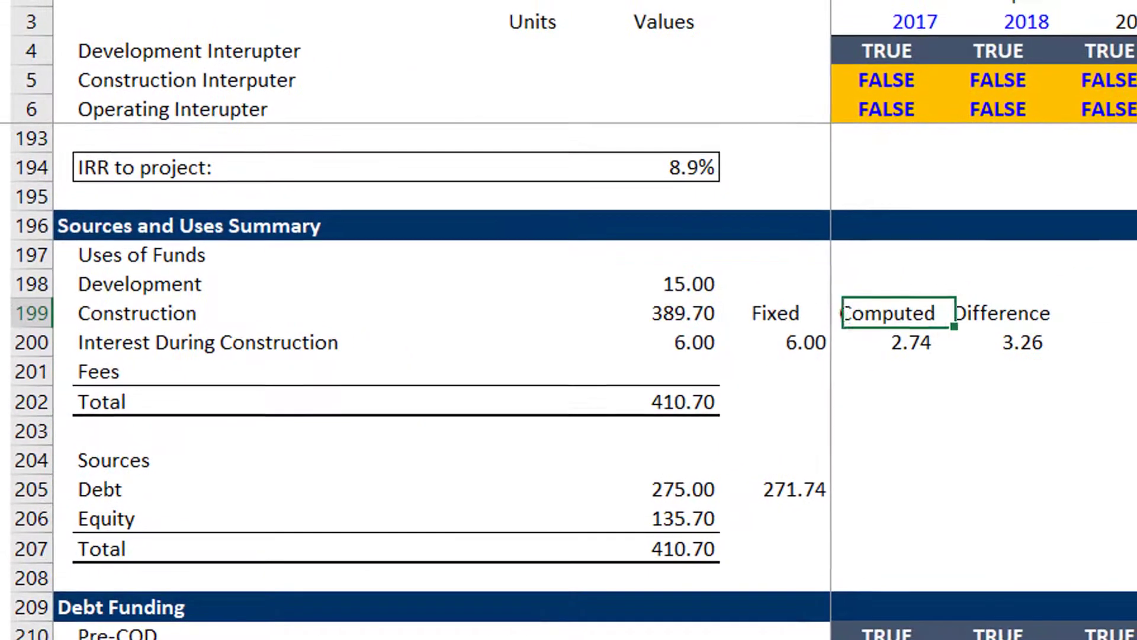
key("Left")
key("shift+Down")
key("shift+Right")
key("shift+Right")
key("Down")
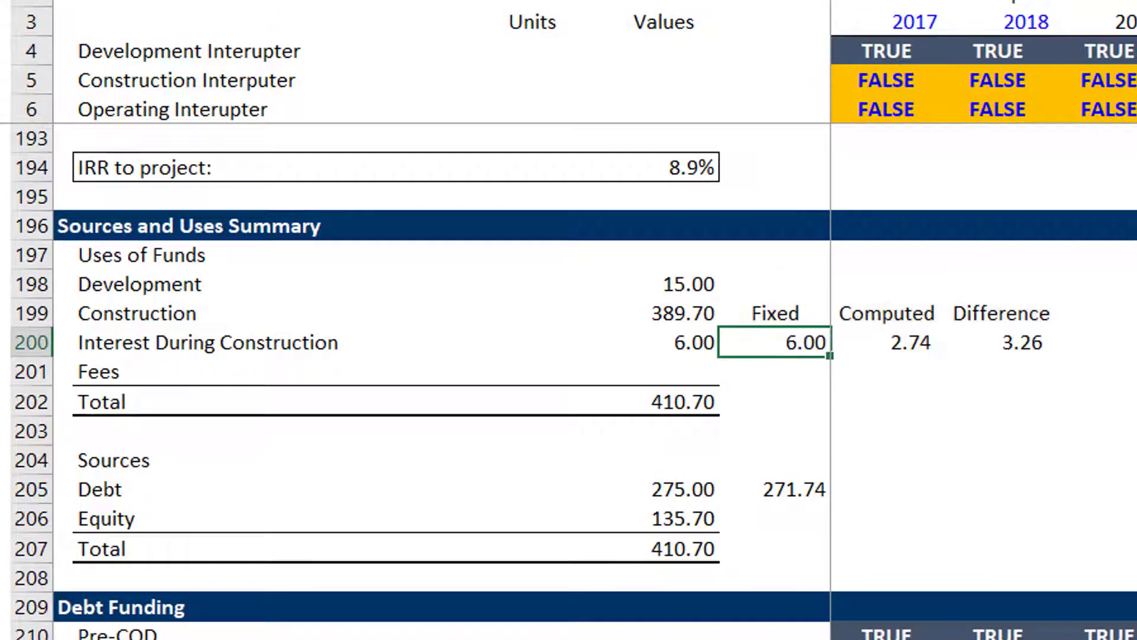
Add the name labels fixed npv, comp npv and dif npv in E246:E248 beside the Fixed NPV, Computed and Difference values.
key("Down")
key("Down")
key("Down")
key("Down")
key("Down")
key("Down")
key("Down")
key("Down")
key("Down")
key("Down")
key("Down")
key("Down")
key("Down")
key("Down")
key("Down")
key("Down")
key("Down")
key("Down")
key("Down")
key("Down")
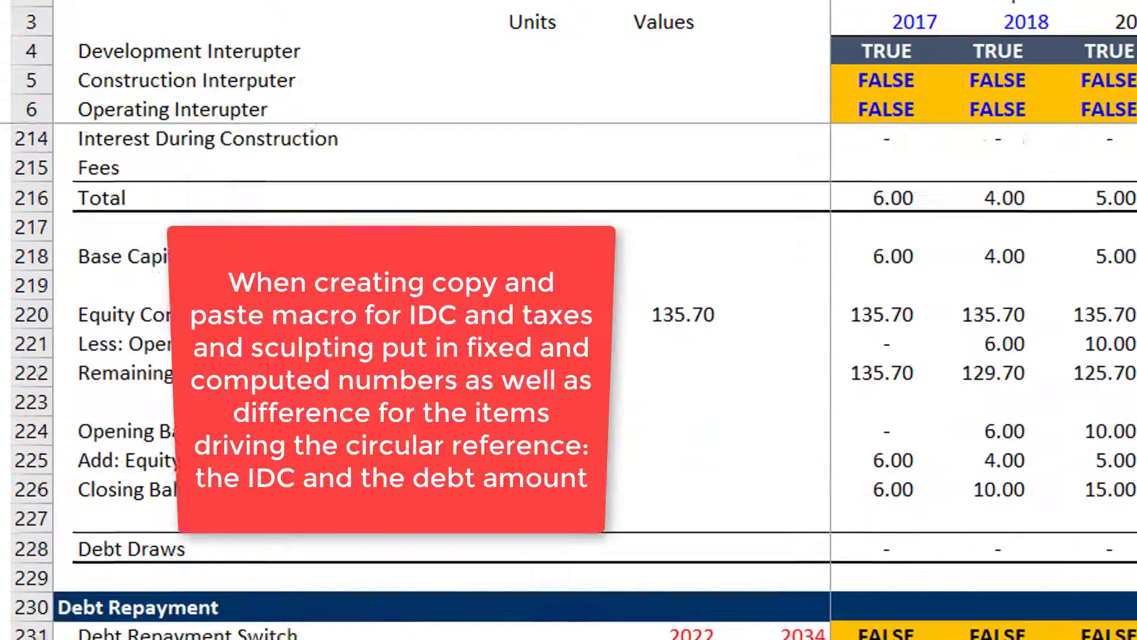
key("Down")
key("Down")
key("Down")
key("Down")
key("Down")
key("Down")
key("Down")
key("Down")
key("Down")
key("Down")
key("Down")
key("Down")
key("Down")
key("Down")
key("Down")
key("Down")
key("Down")
key("Down")
key("Down")
key("Down")
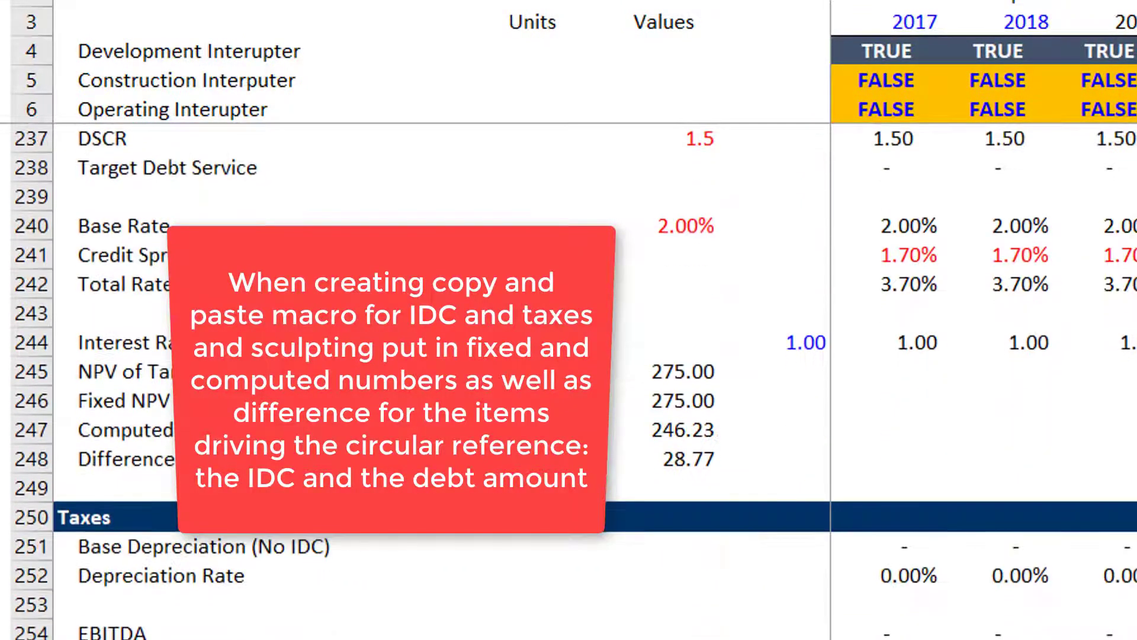
key("Up")
key("Up")
key("Up")
key("Up")
key("Down")
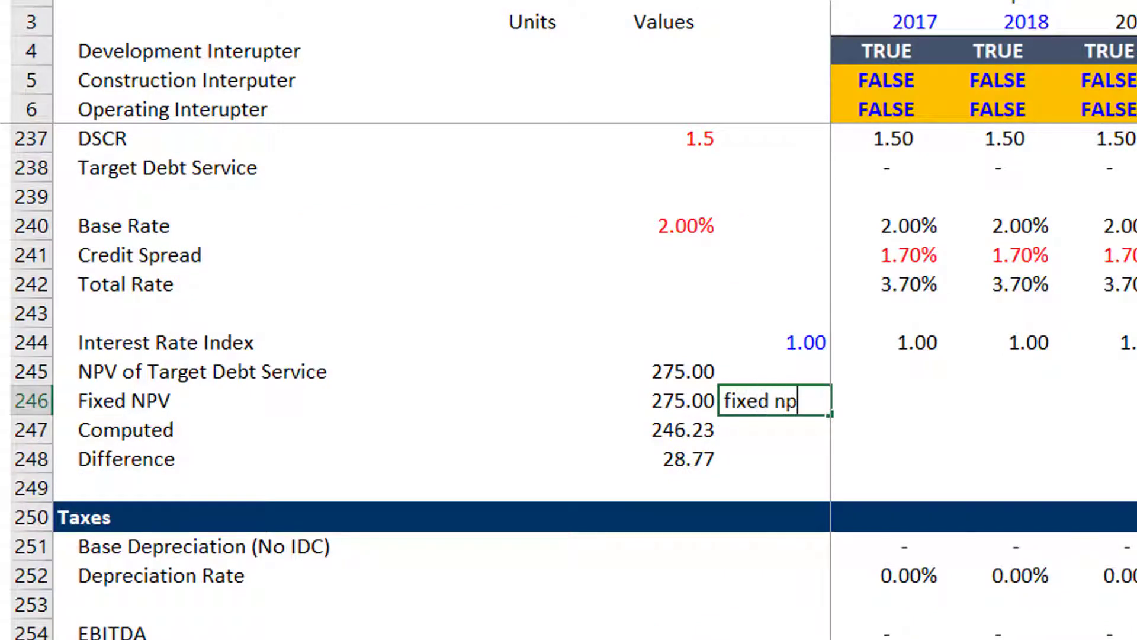
key("Return")
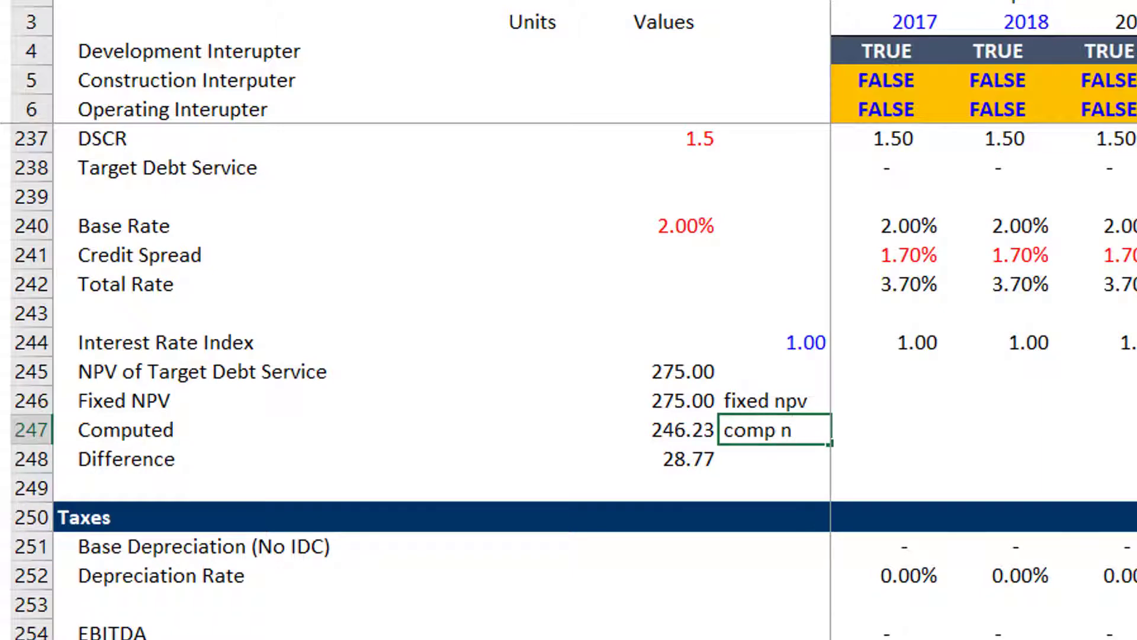
key("Return")
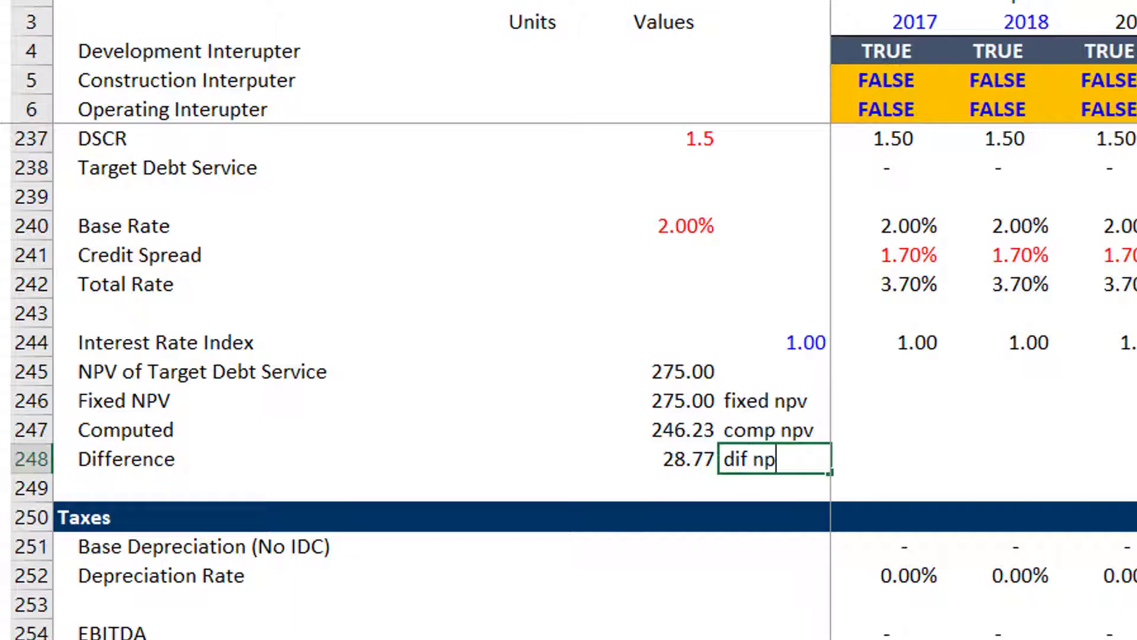
key("Return")
Create range names for the NPV values in D246:D248 from the right column labels only, without using the top row.
key("Up")
key("Up")
key("Up")
key("Left")
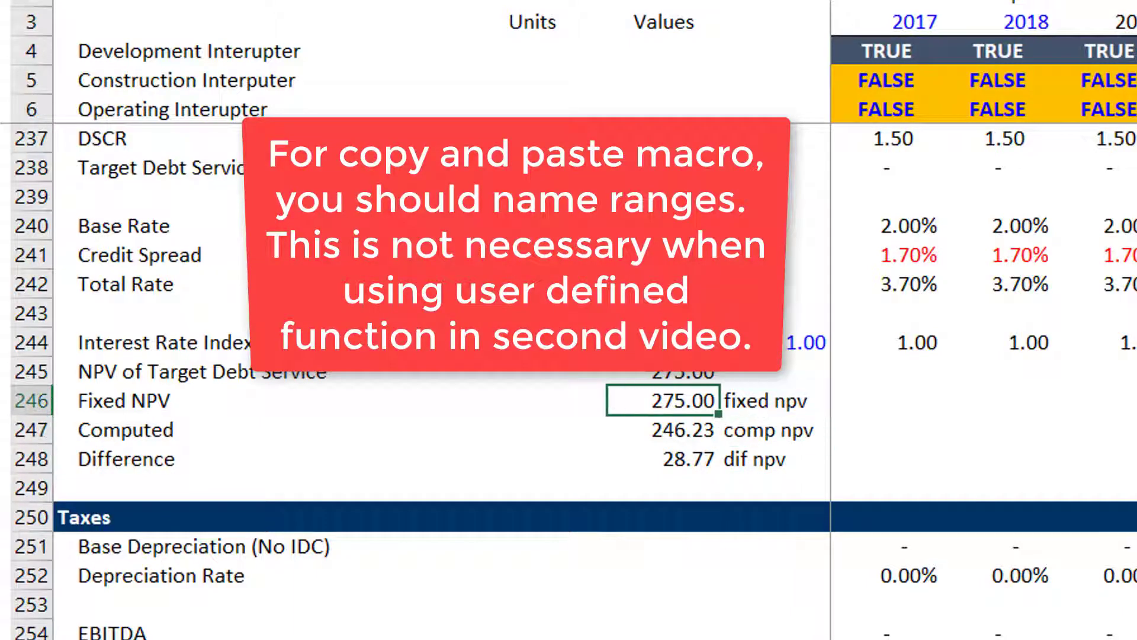
key("shift+Right")
key("shift+Down")
key("shift+Down")
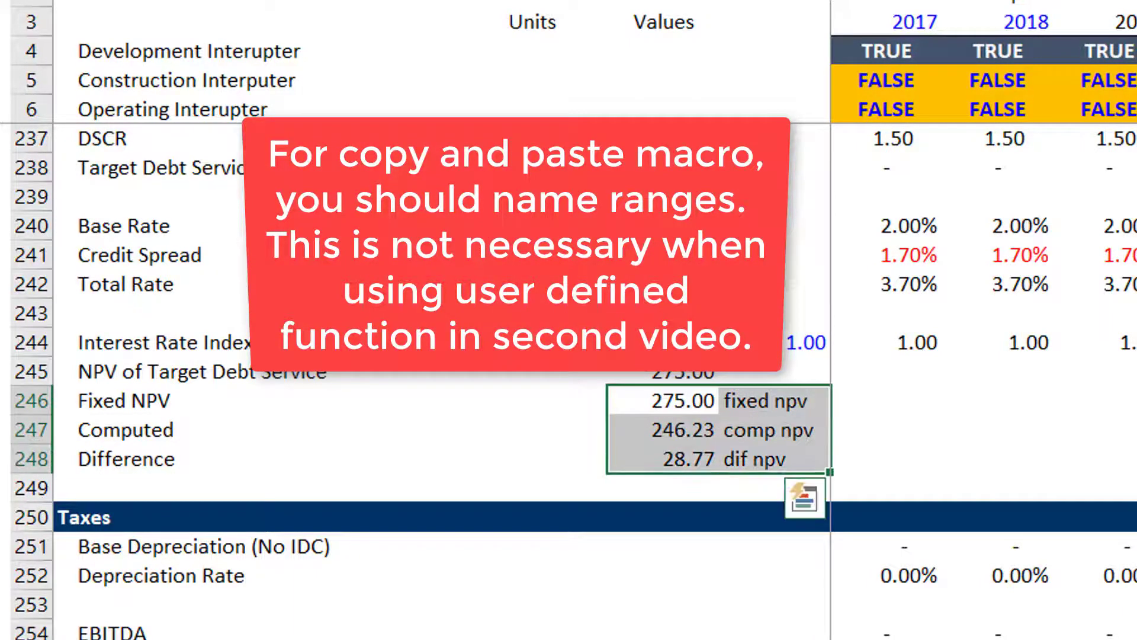
key("ctrl+shift+F3")
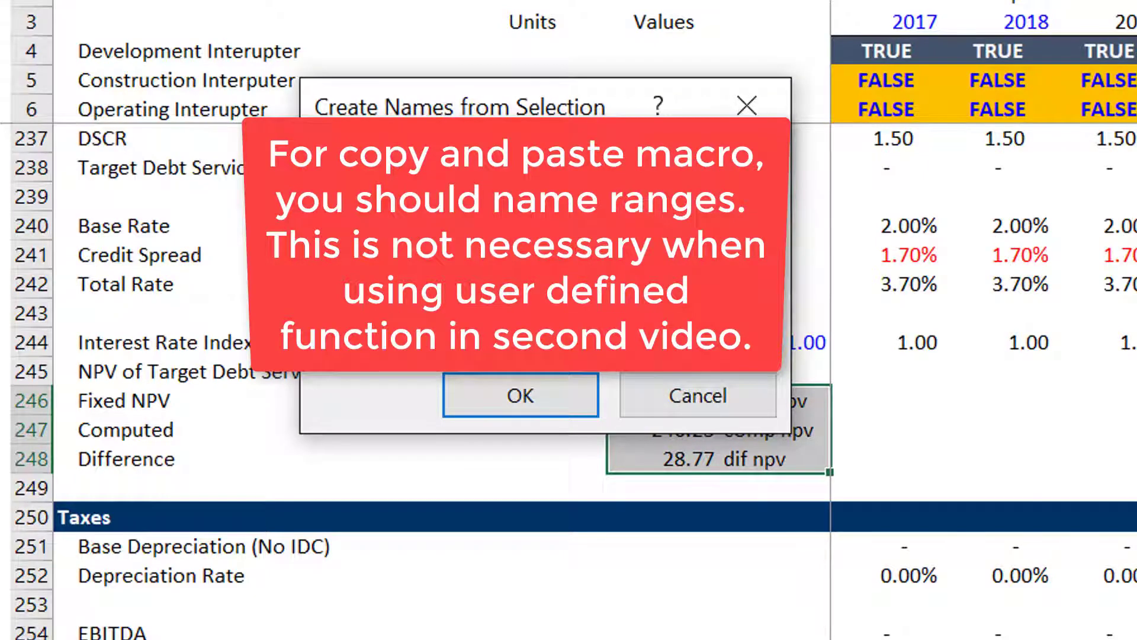
left_click(346, 205)
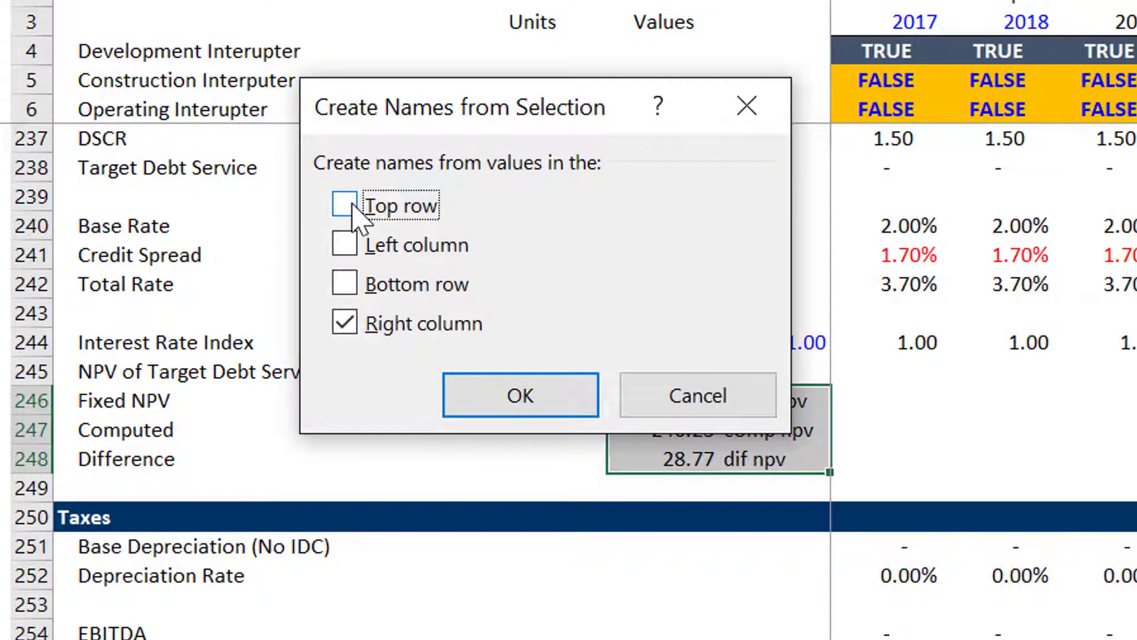
left_click(514, 409)
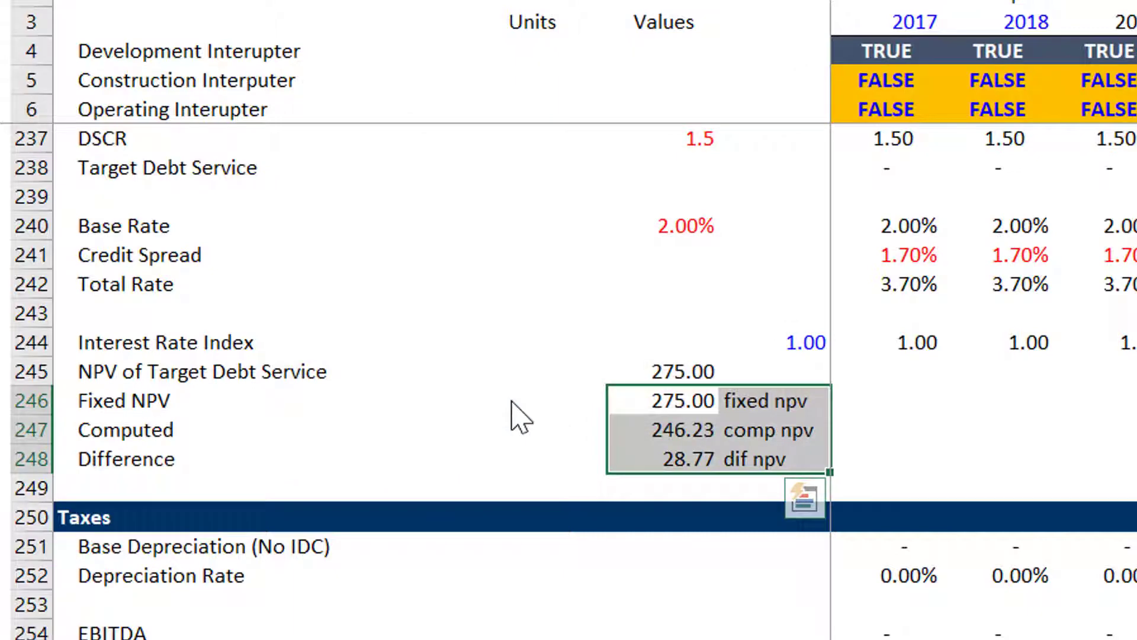
Compare the Fixed NPV and Computed cells in D246:D247.
key("Down")
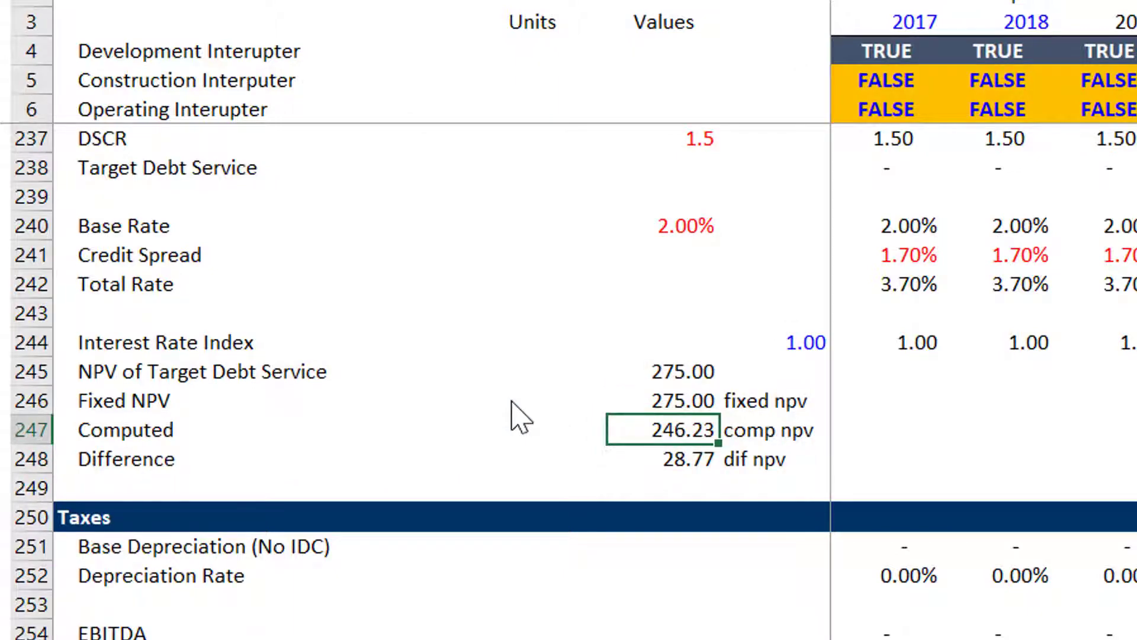
key("Up")
key("Down")
key("Up")
key("Down")
key("Up")
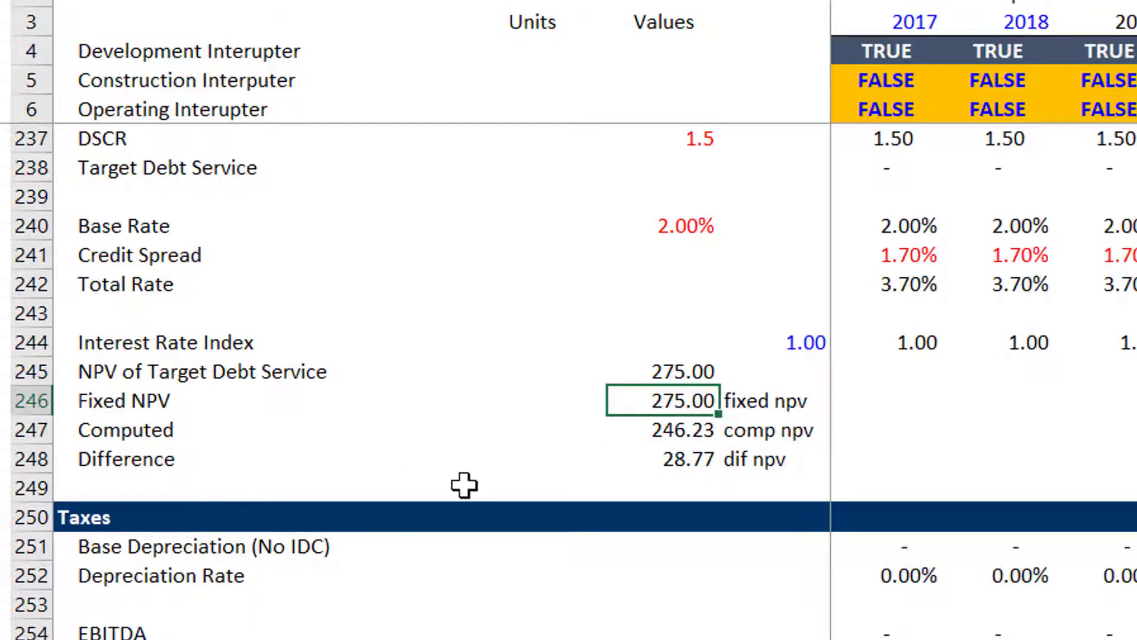
key("Down")
Go back to the Sources and Uses Summary and compare the Fixed, Computed and Difference cells for Interest During Construction in row 200.
key("Up")
key("Up")
key("Up")
key("Up")
key("Up")
key("Up")
key("Up")
key("Up")
key("Up")
key("Up")
key("Up")
key("Up")
key("Up")
key("Up")
key("Up")
key("Up")
key("Up")
key("Up")
key("Up")
key("Up")
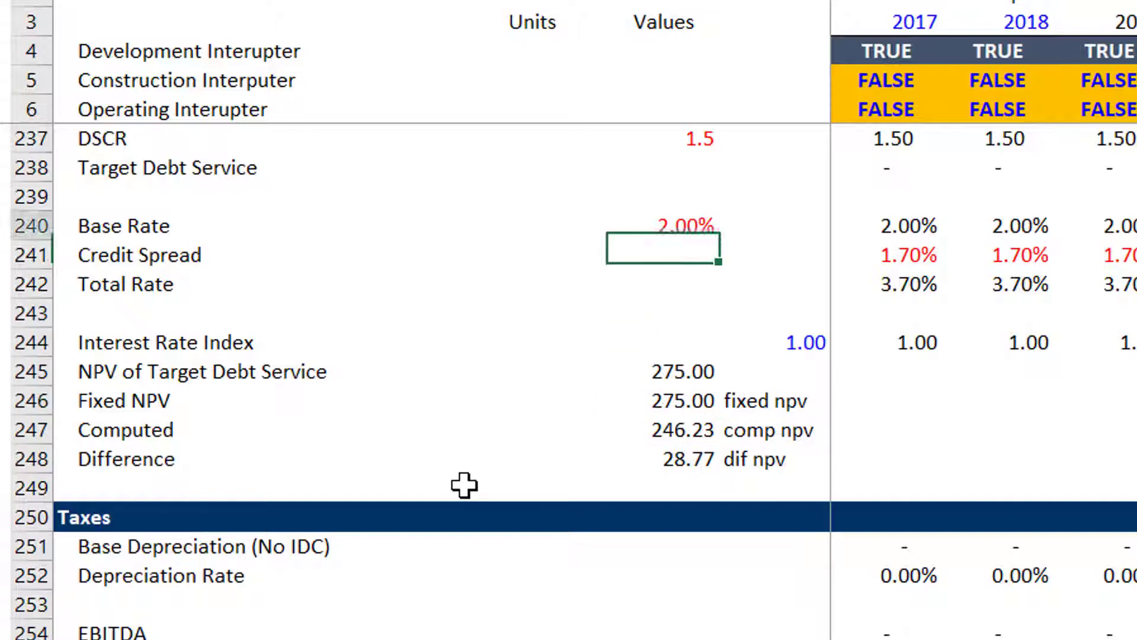
key("Up")
key("Up")
key("Up")
key("Up")
key("Up")
key("Up")
key("Up")
key("Up")
key("Up")
key("Up")
key("Up")
key("Up")
key("Up")
key("Up")
key("Up")
key("Up")
key("Up")
key("Up")
key("Up")
key("Up")
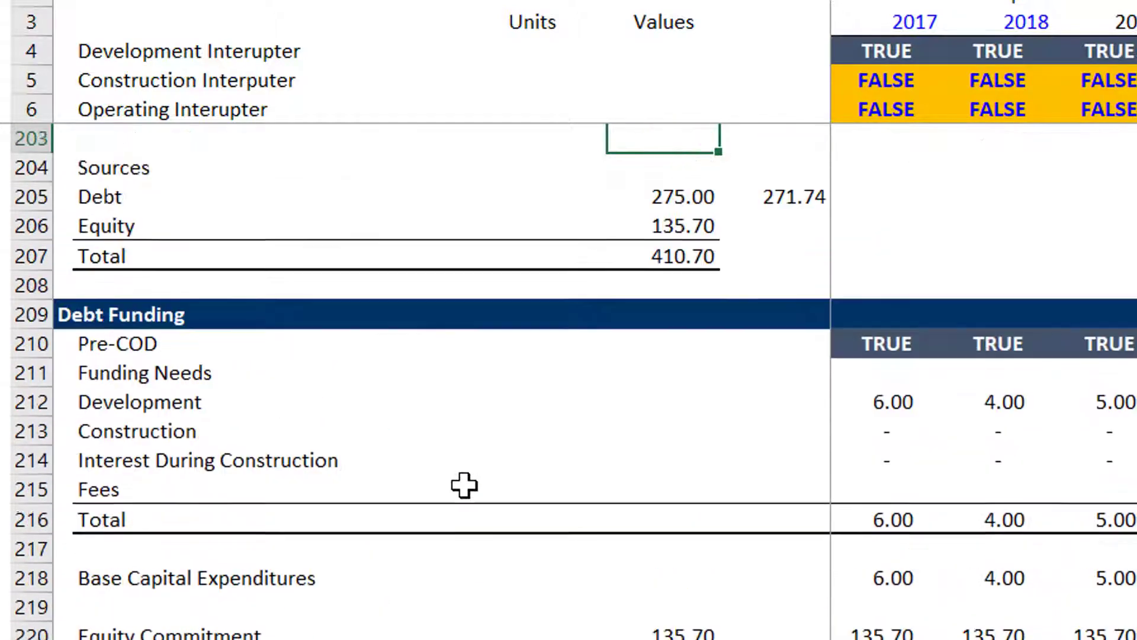
key("Down")
key("Down")
key("Down")
key("Down")
key("Down")
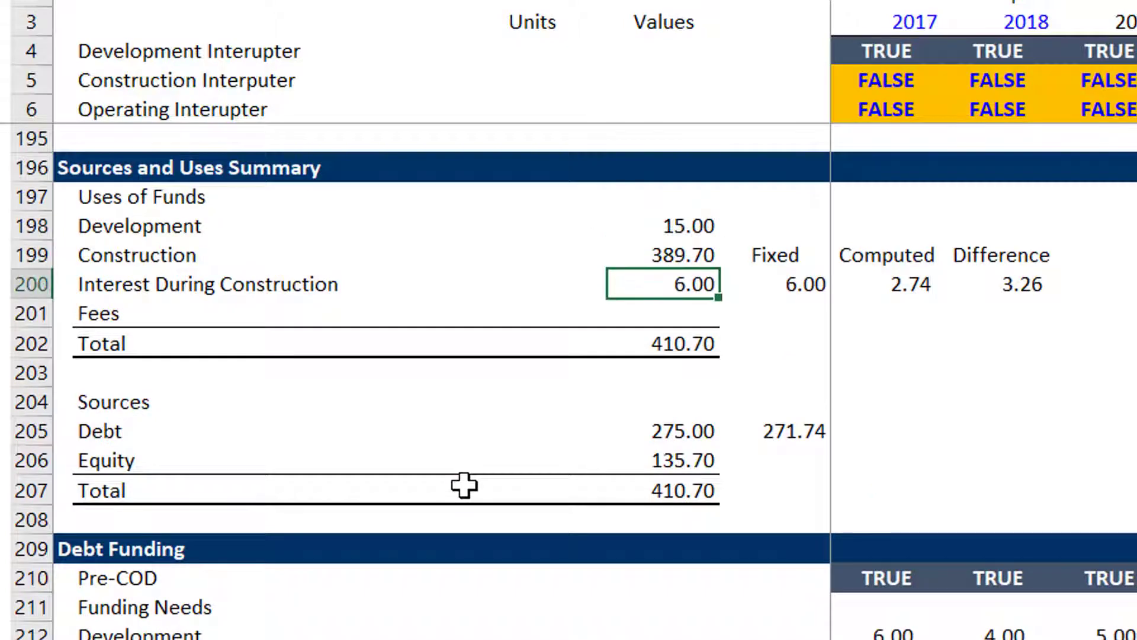
key("Right")
key("Right")
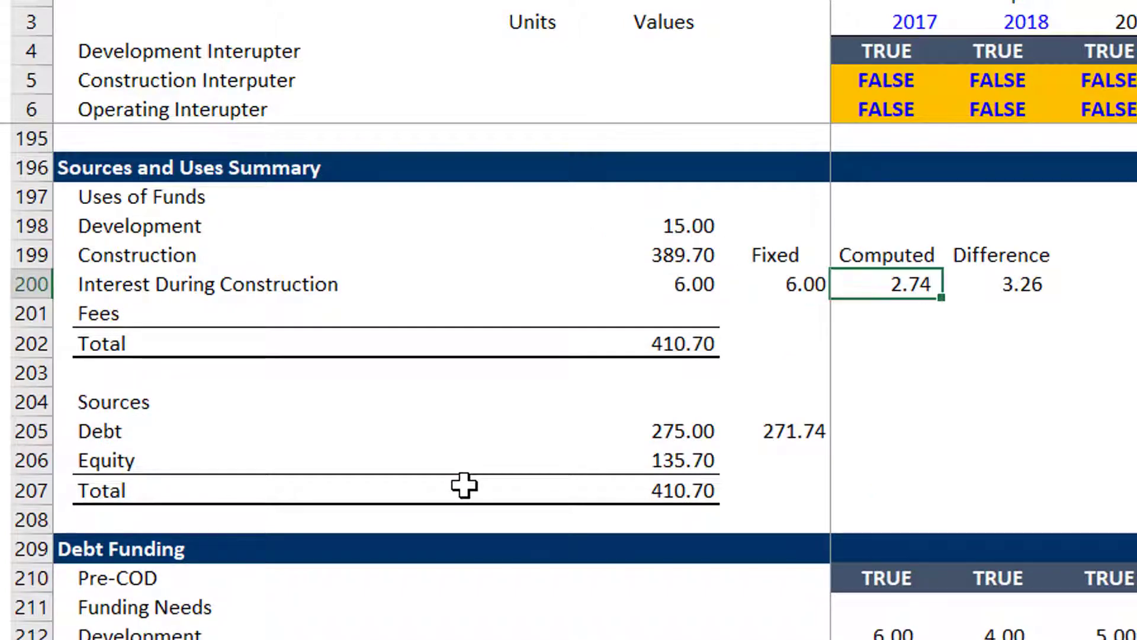
key("Left")
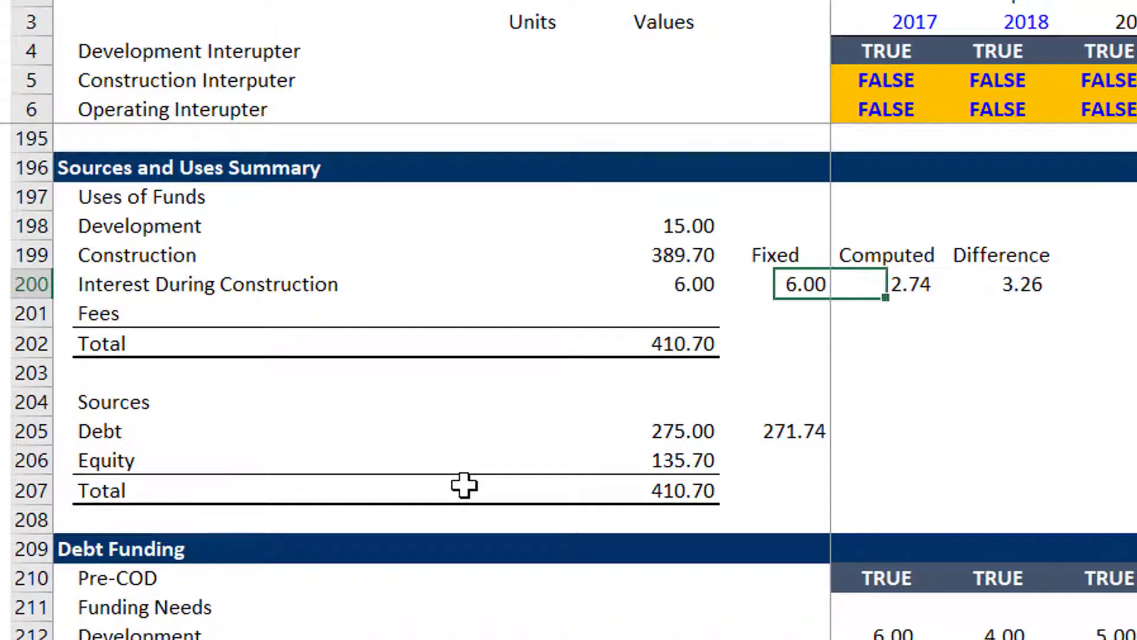
key("Right")
key("Left")
key("Right")
key("Left")
key("Right")
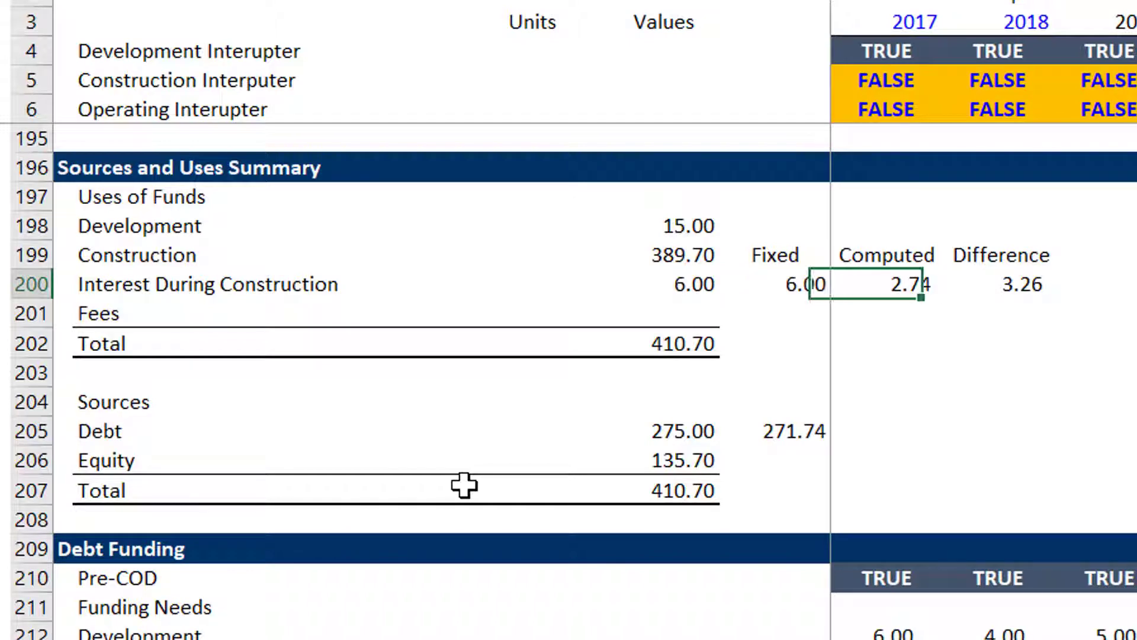
key("Left")
key("Right")
key("Left")
key("Right")
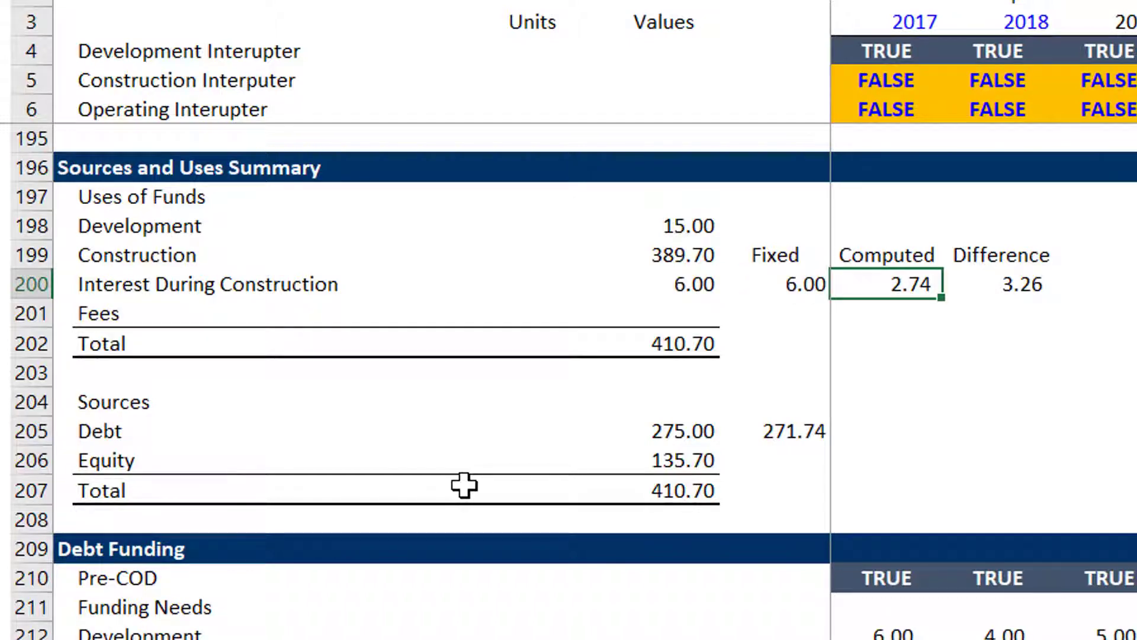
key("Right")
key("Right")
key("Right")
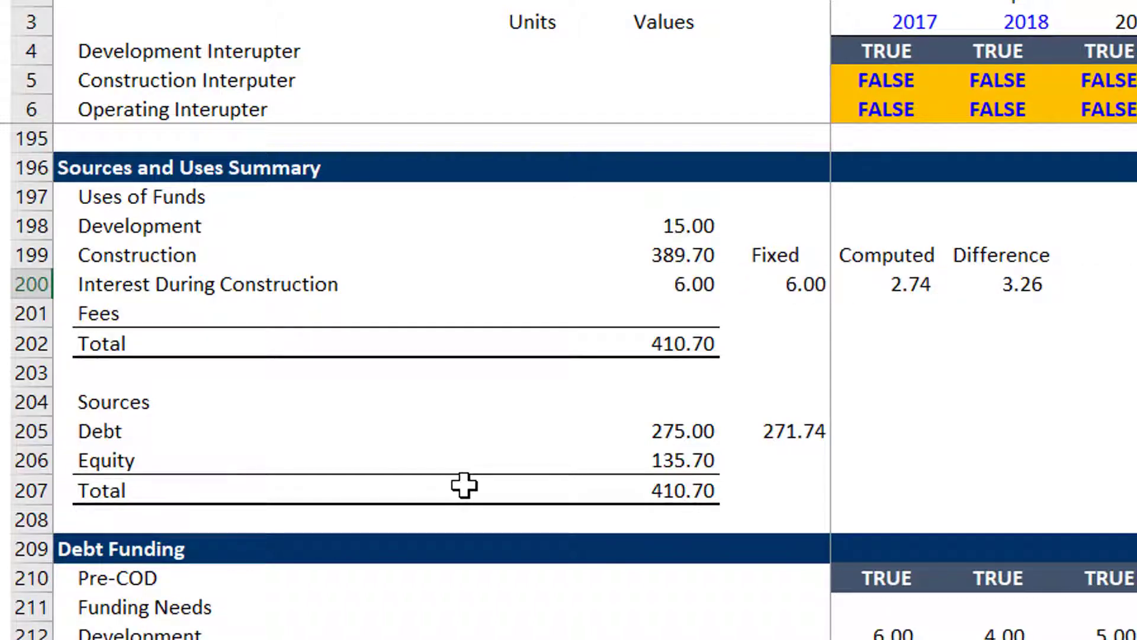
key("Up")
key("Down")
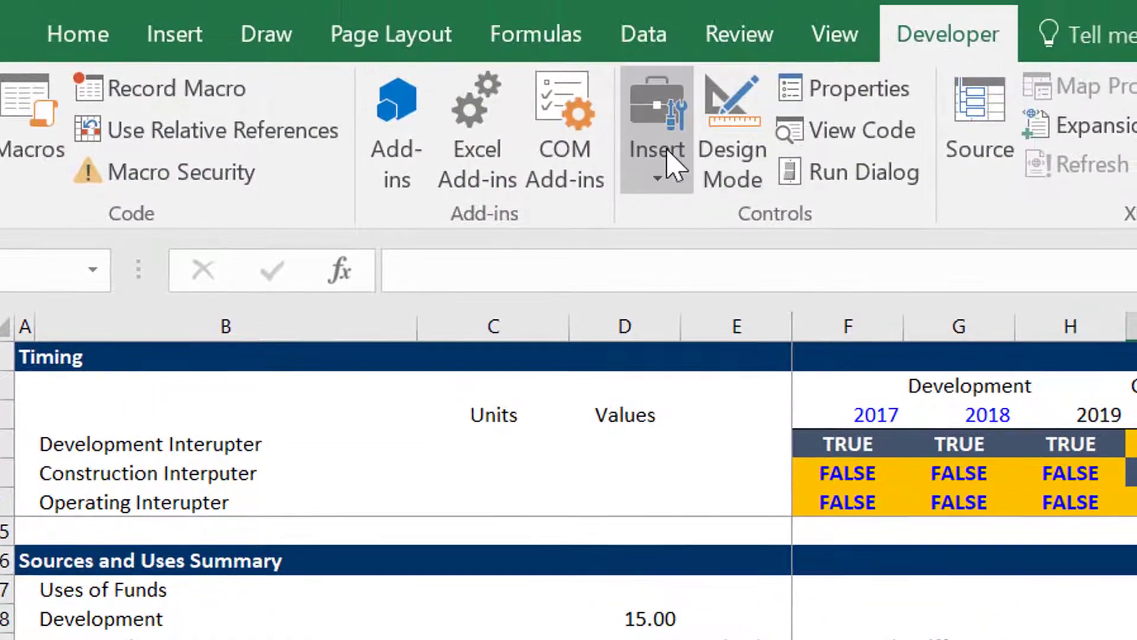
Add a small form control button beside the Interest During Construction Difference cell and assign the copy_paste1 macro to it.
left_click(667, 159)
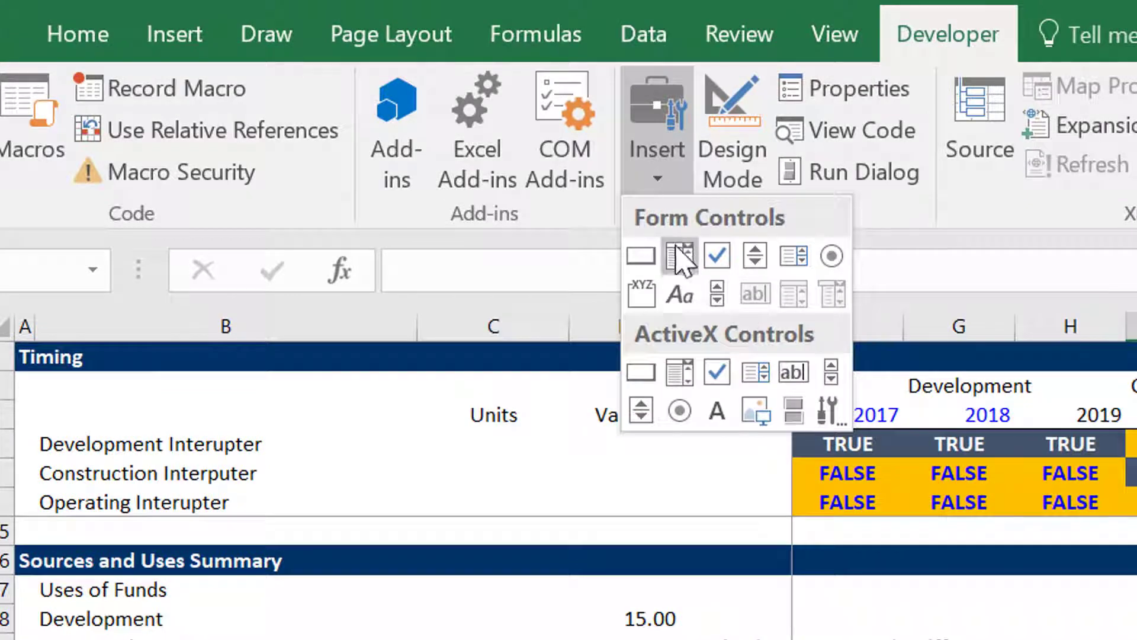
left_click(641, 255)
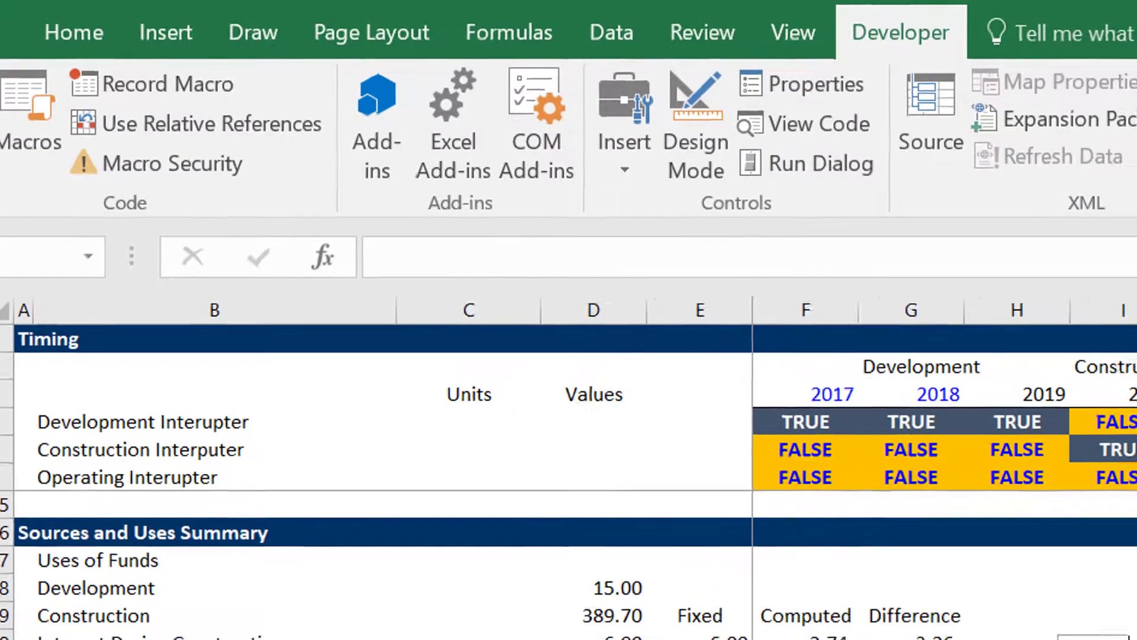
left_click_drag(604, 361, 649, 380)
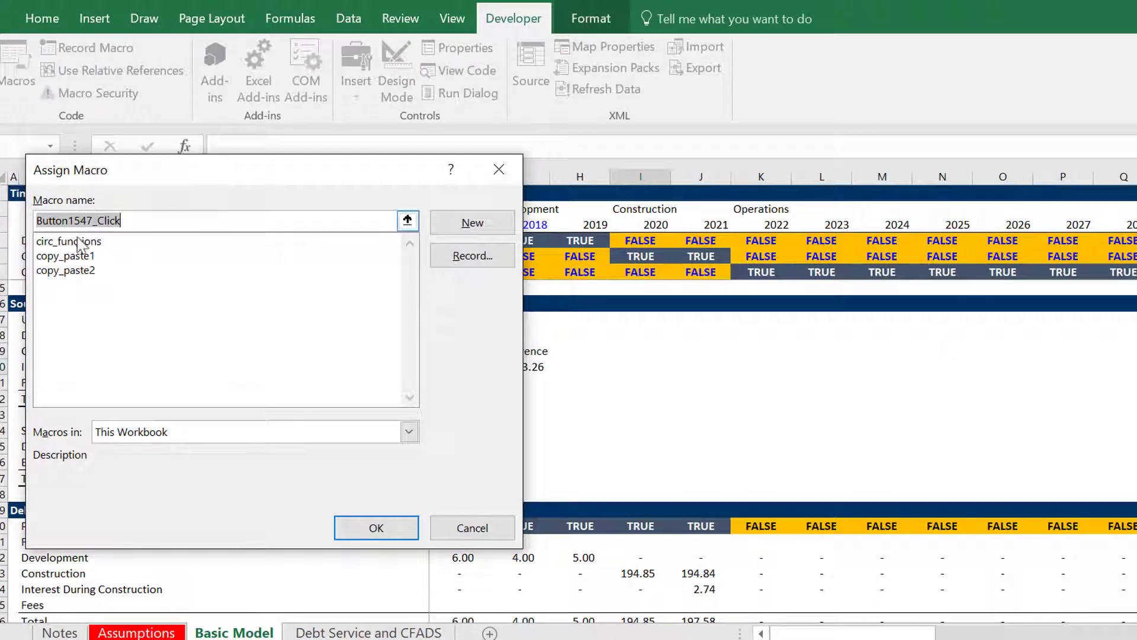
left_click(79, 255)
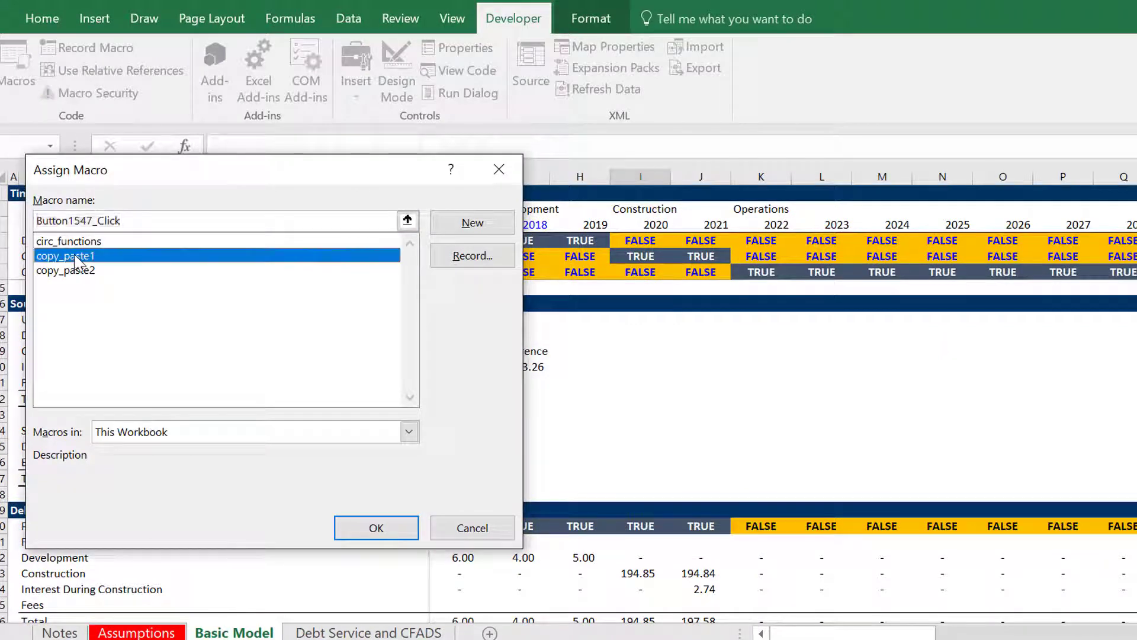
left_click(380, 535)
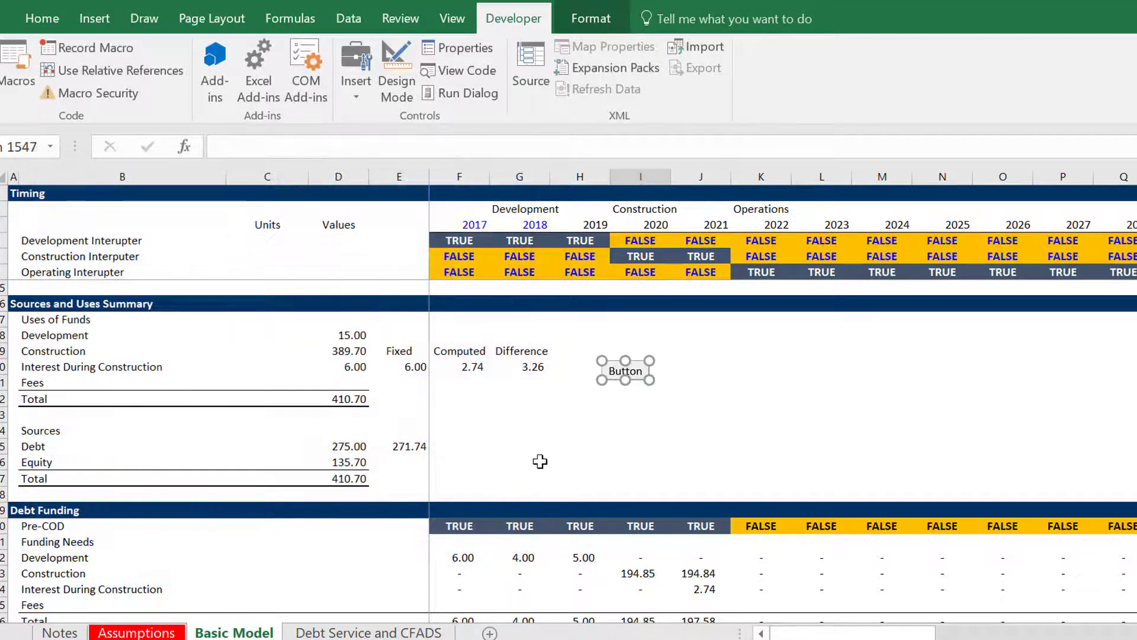
left_click(540, 461)
Open the button's copy_paste1 macro for editing and indent the Range("fixed") = Range("computed") line inside its loop.
right_click(620, 379)
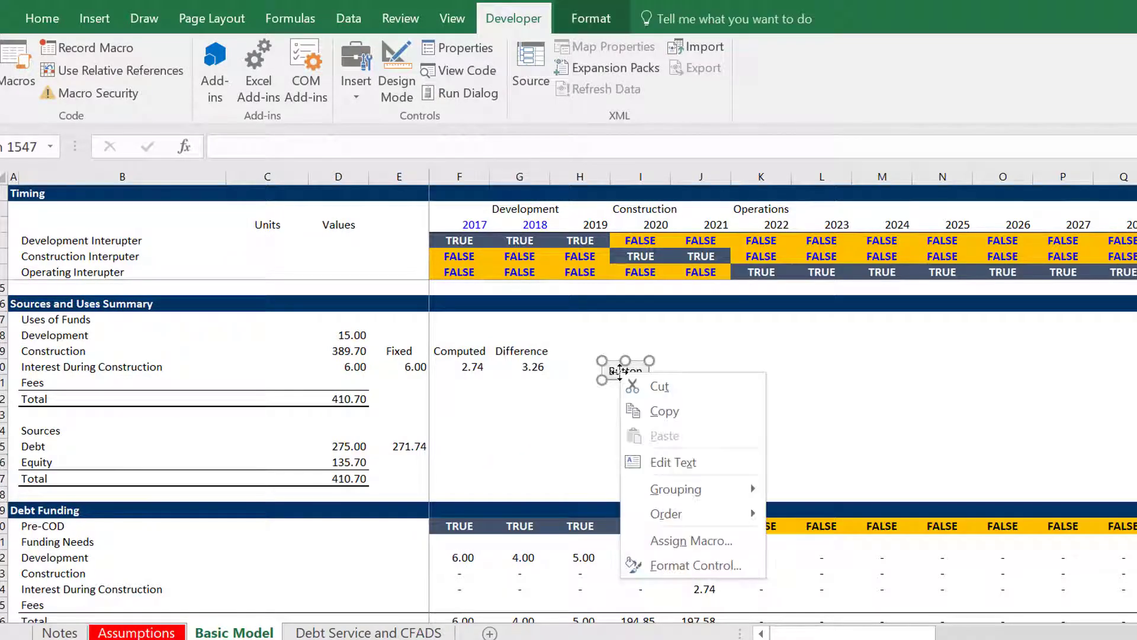
left_click(692, 541)
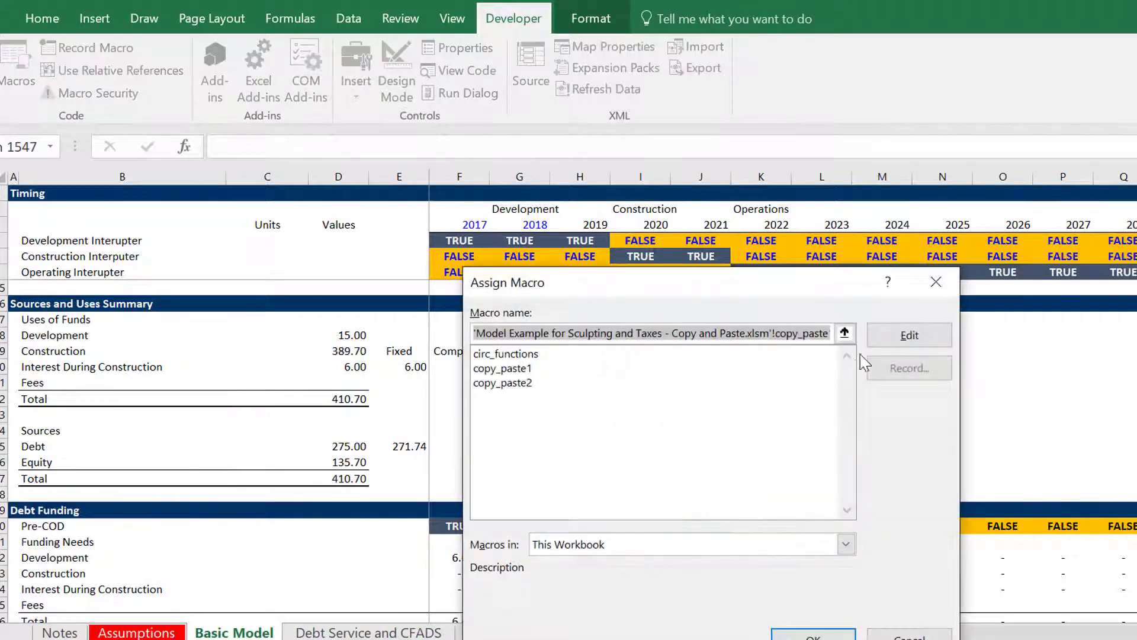
left_click(904, 330)
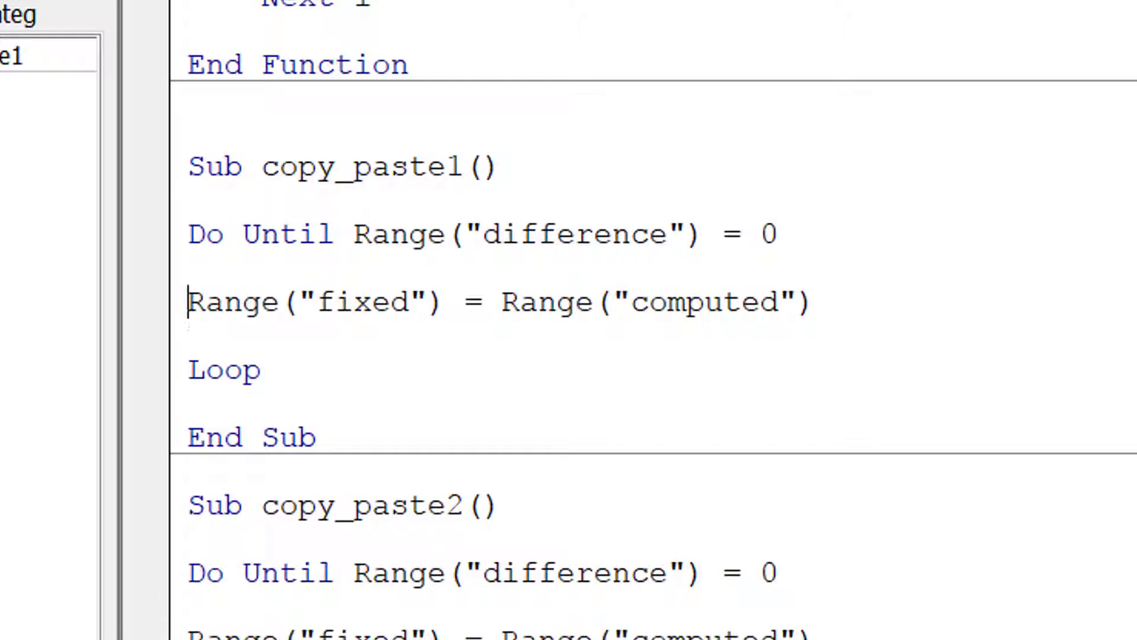
key("Tab")
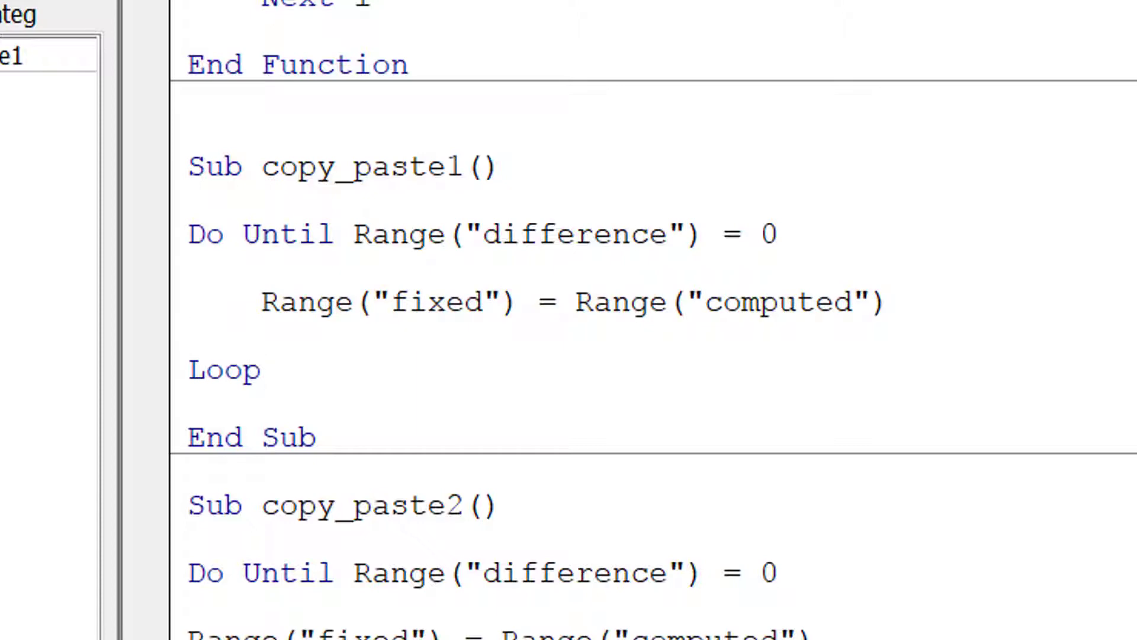
key("Down")
Return to the worksheet and review the Interest During Construction difference in G200 and the labelled NPV cells in rows 246 to 248.
key("alt+F11")
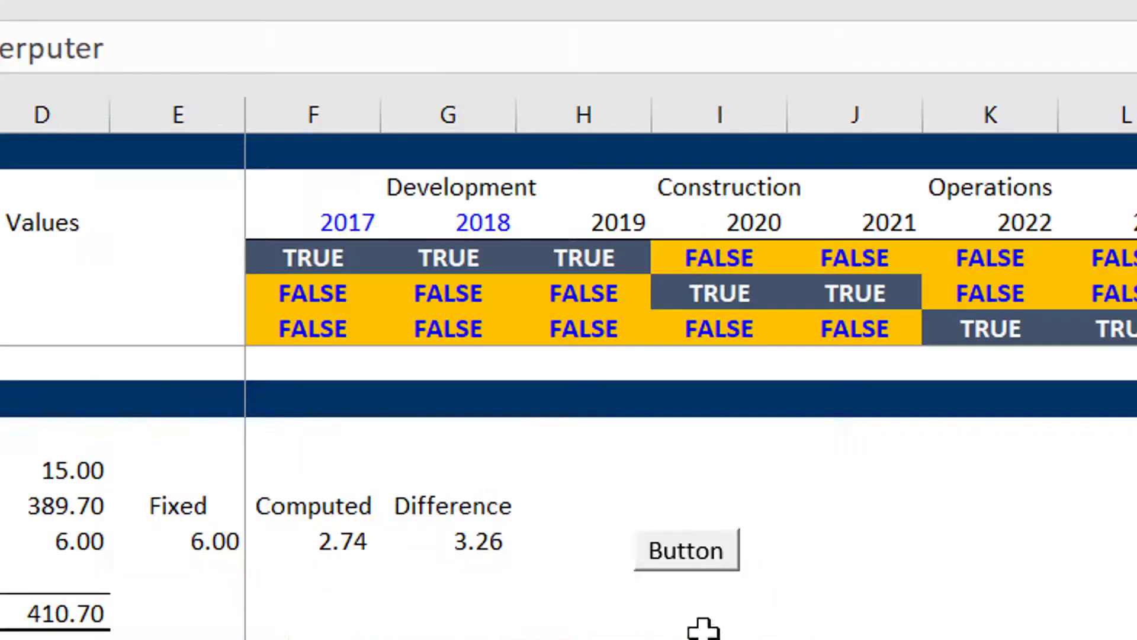
left_click(452, 536)
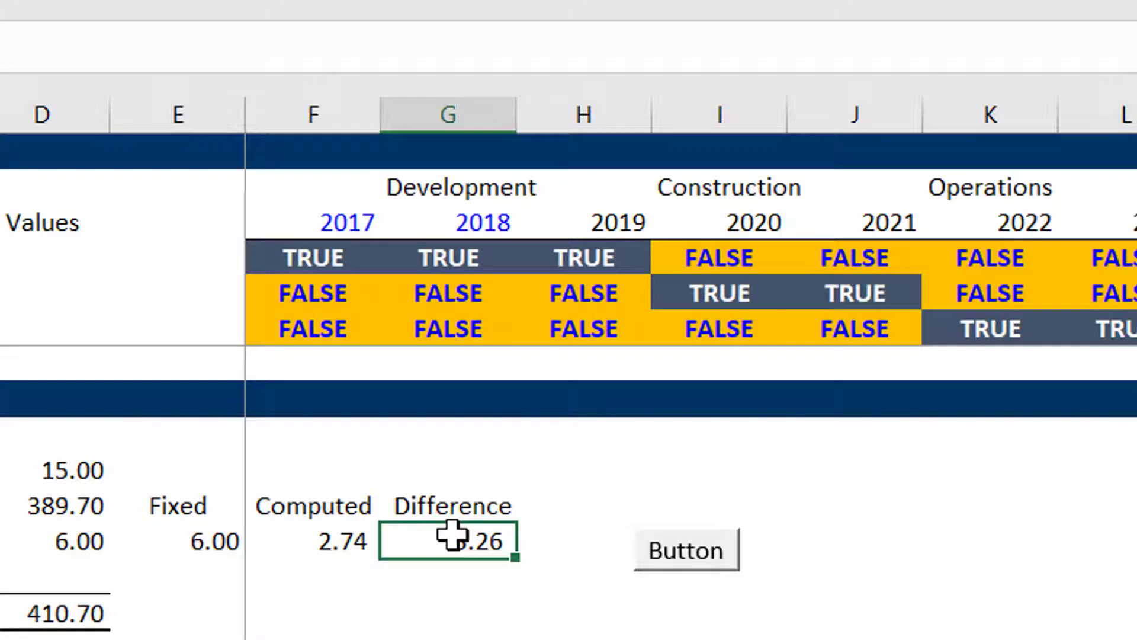
key("Down")
key("Down")
key("Down")
key("Down")
key("Down")
key("Down")
key("Down")
key("Down")
key("Down")
key("Down")
key("Down")
key("Down")
key("Down")
key("Down")
key("Down")
key("Down")
key("Down")
key("Down")
key("Down")
key("Down")
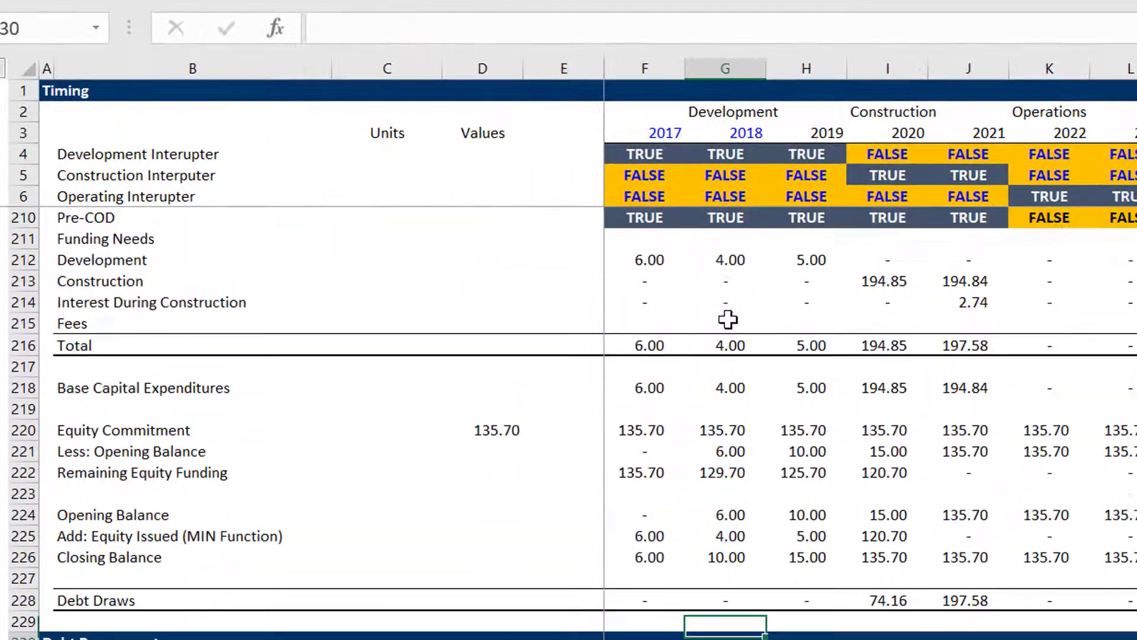
key("Down")
key("Down")
key("Down")
key("Down")
key("Down")
key("Down")
key("Down")
key("Down")
key("Down")
key("Down")
key("Down")
key("Down")
key("Down")
key("Down")
key("Down")
key("Down")
key("Down")
key("Down")
key("Down")
key("Down")
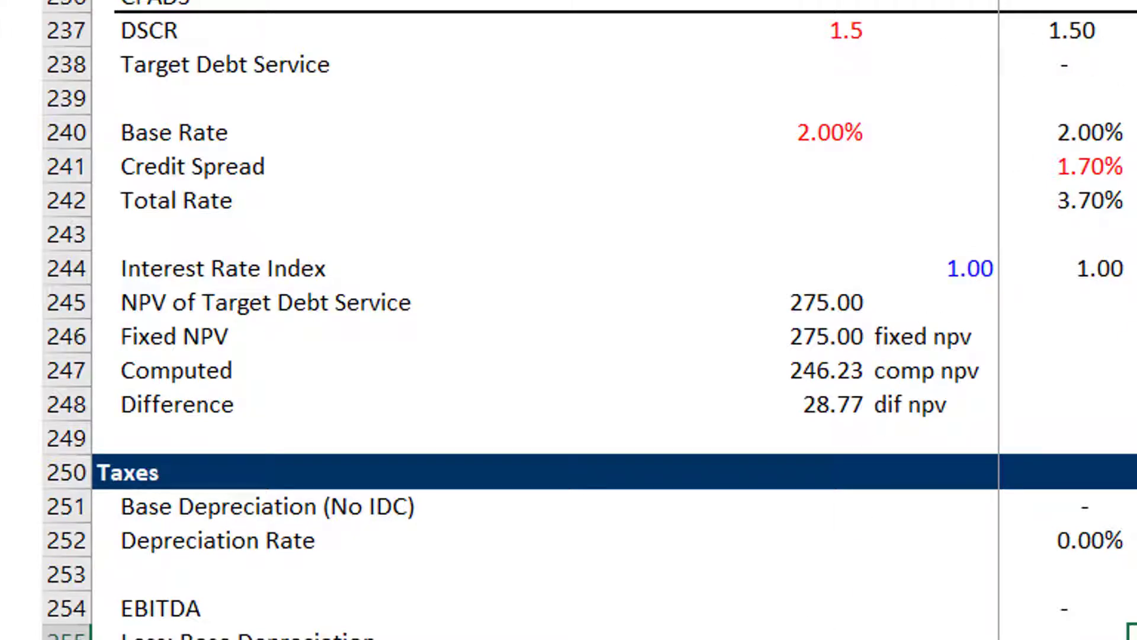
Switch to the Visual Basic editor and place its window beside the worksheet's NPV labels.
mouse_move(680, 639)
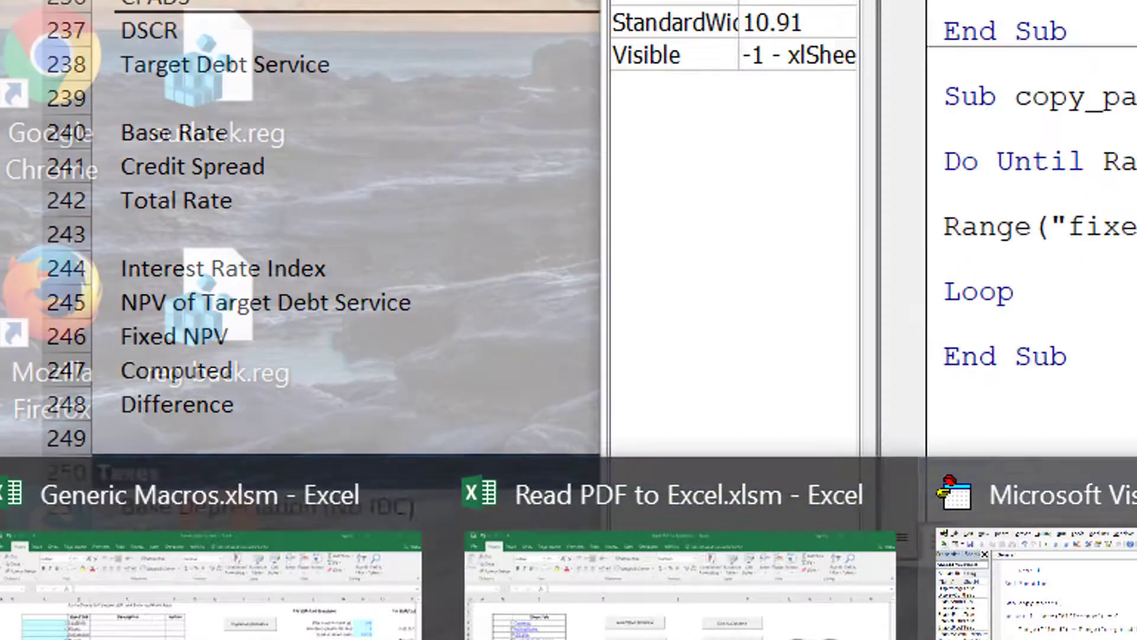
left_click(1096, 604)
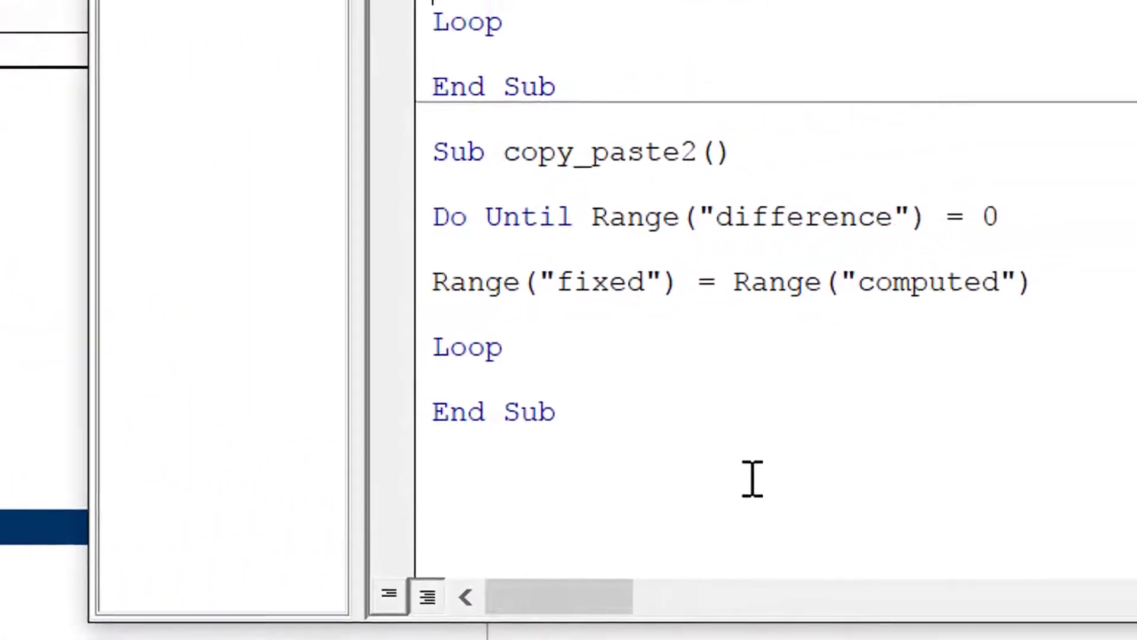
left_click_drag(889, 0, 32, 0)
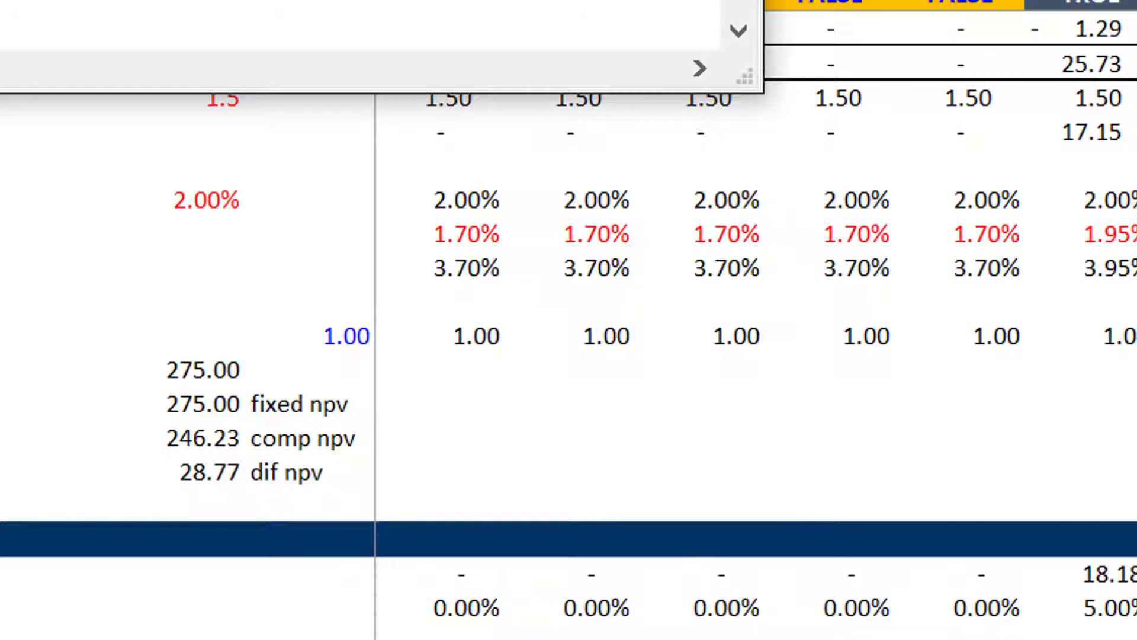
left_click_drag(32, 0, 1093, 0)
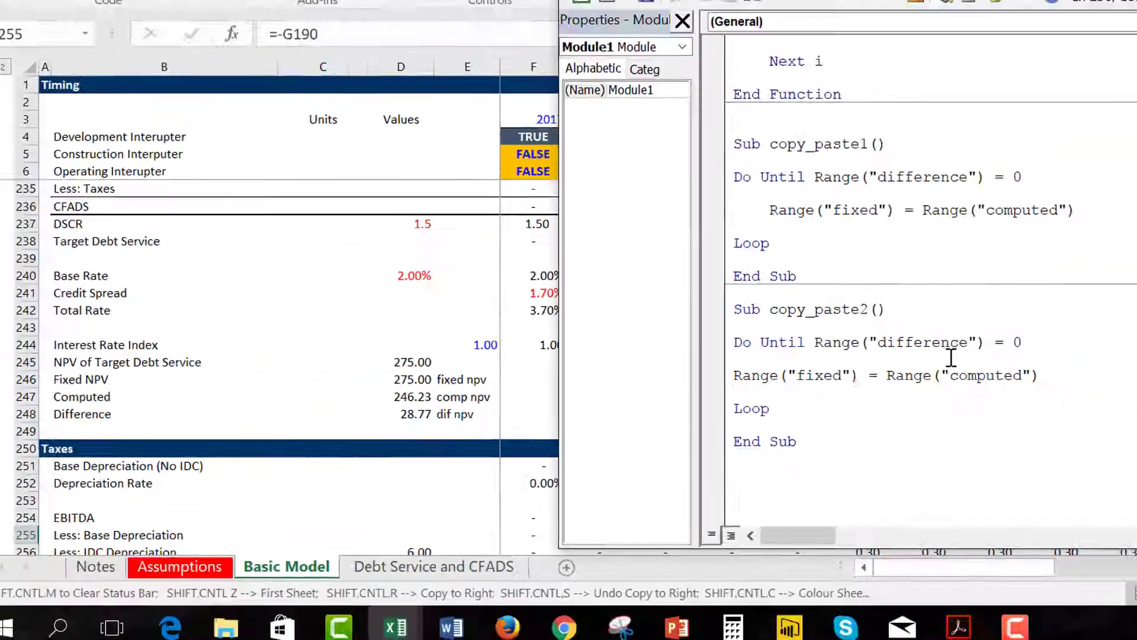
Change the loop condition of the copy_paste2 macro to Do Until Range("diff_npv") = 0.
left_click(938, 362)
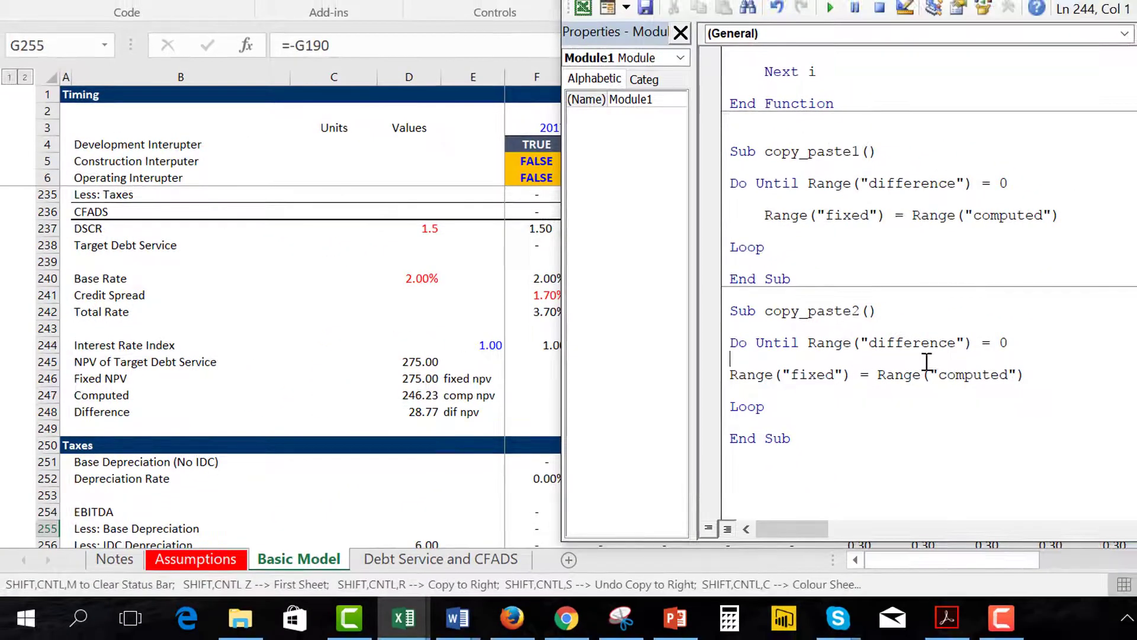
key("Up")
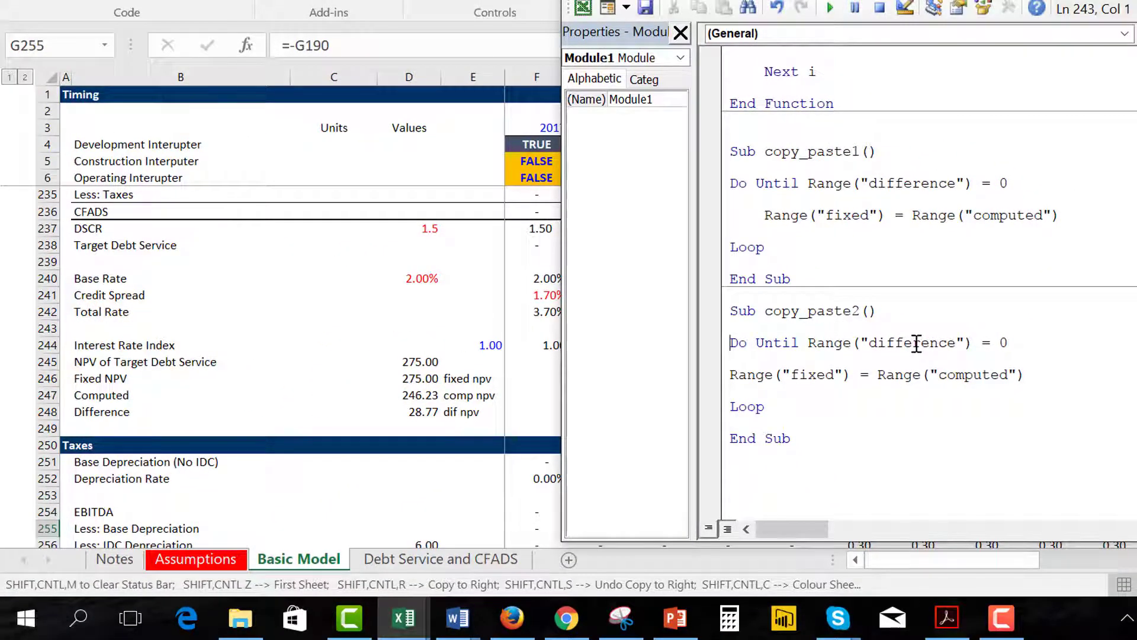
type("_n")
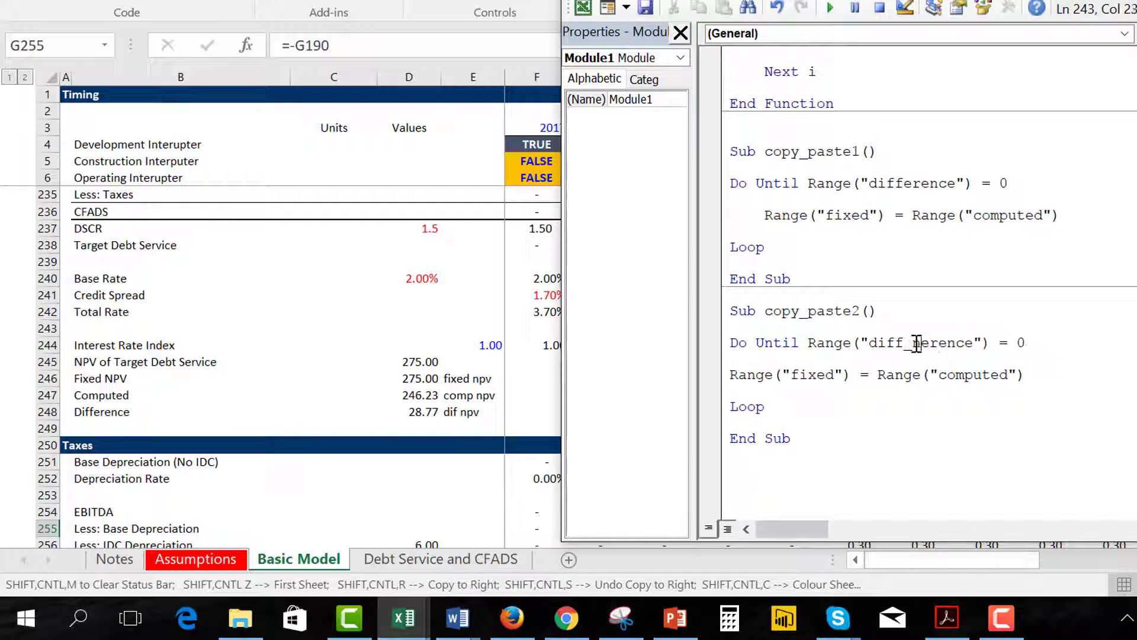
key("Delete")
key("Delete")
key("Delete")
type("npv")
key("Delete")
key("Delete")
key("Delete")
key("Down")
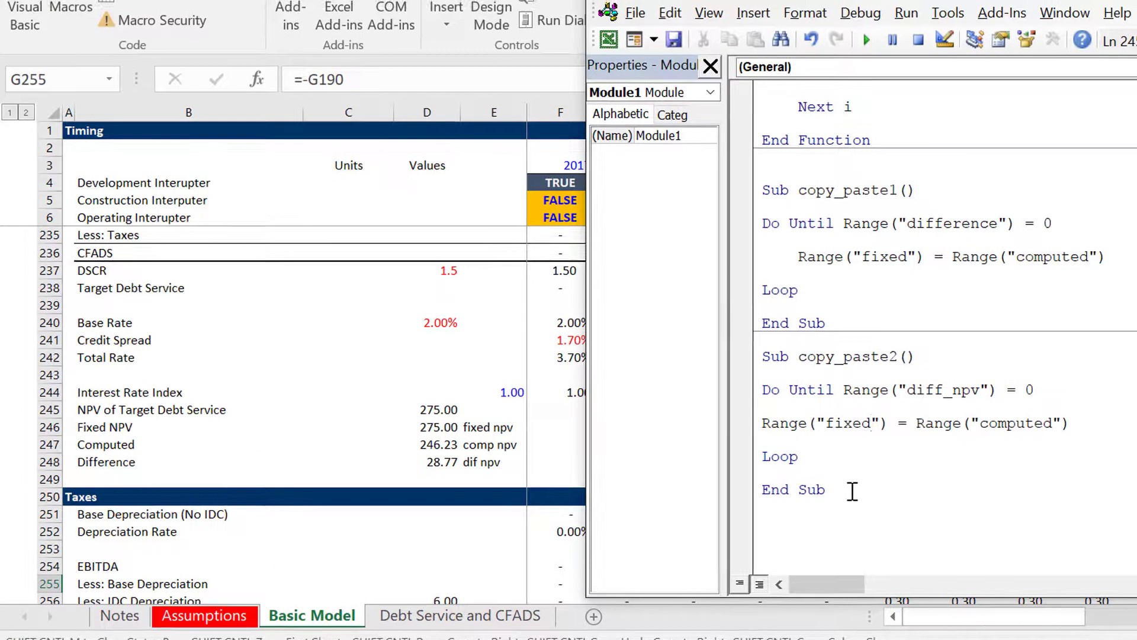
Change the copy_paste2 loop body to Range("fixed_npv") = Range("comp_npv"), indent that line and return to the worksheet.
type("_npv")
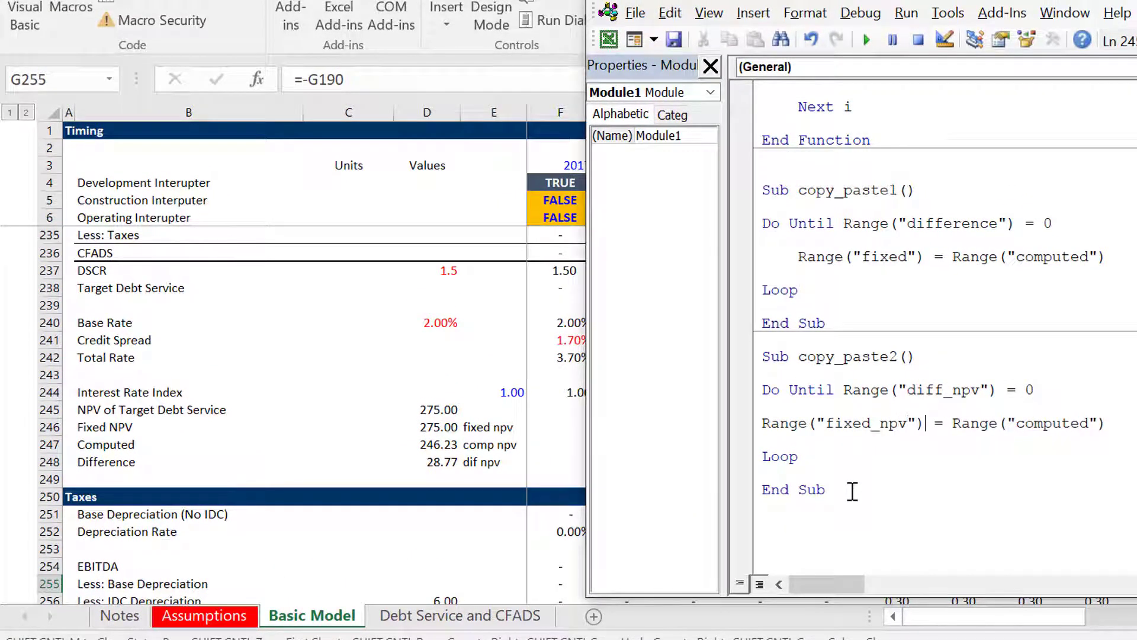
key("Delete")
key("Delete")
key("Delete")
key("Delete")
type("_npv")
key("Tab")
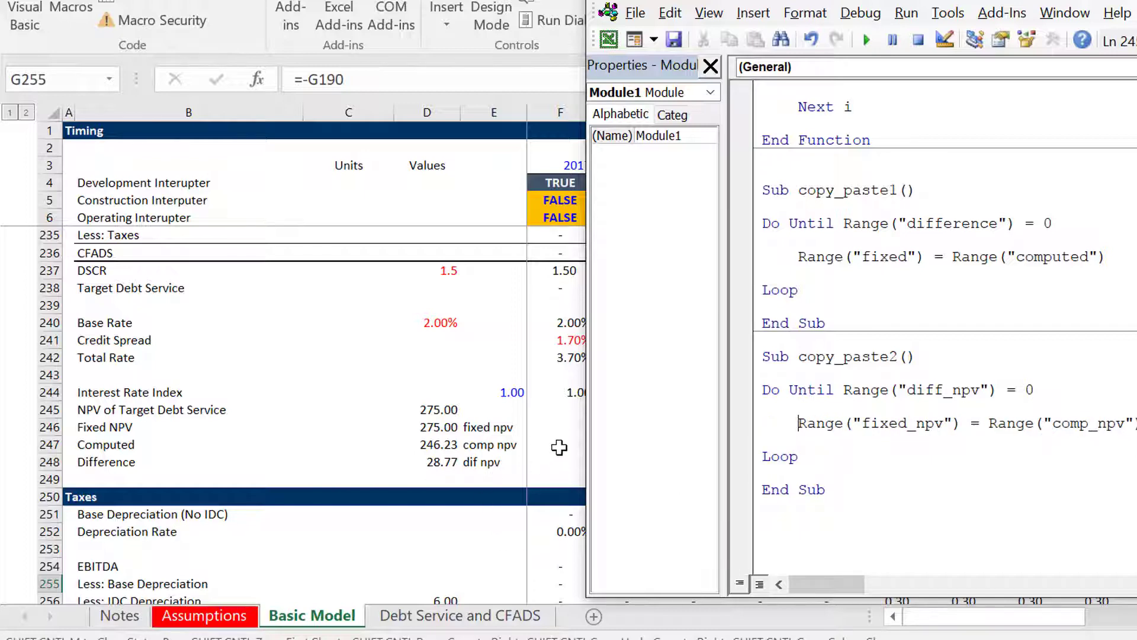
left_click(559, 447)
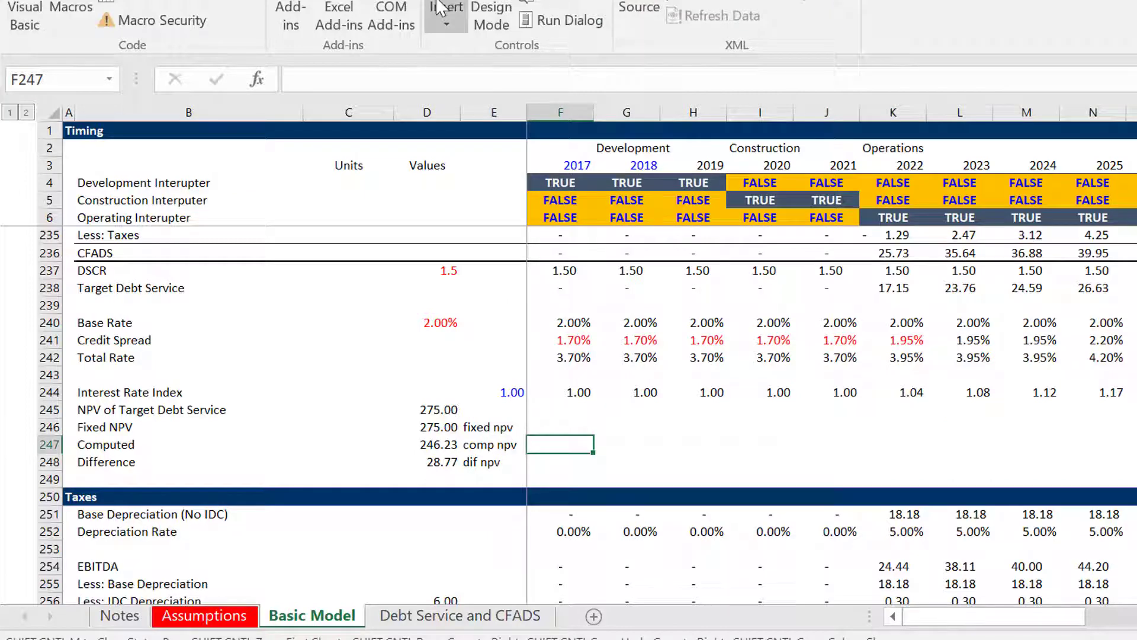
Add a form button over cells F246:G246 beside the fixed NPV label and assign the copy_paste2 macro to it.
left_click(446, 17)
left_click(439, 72)
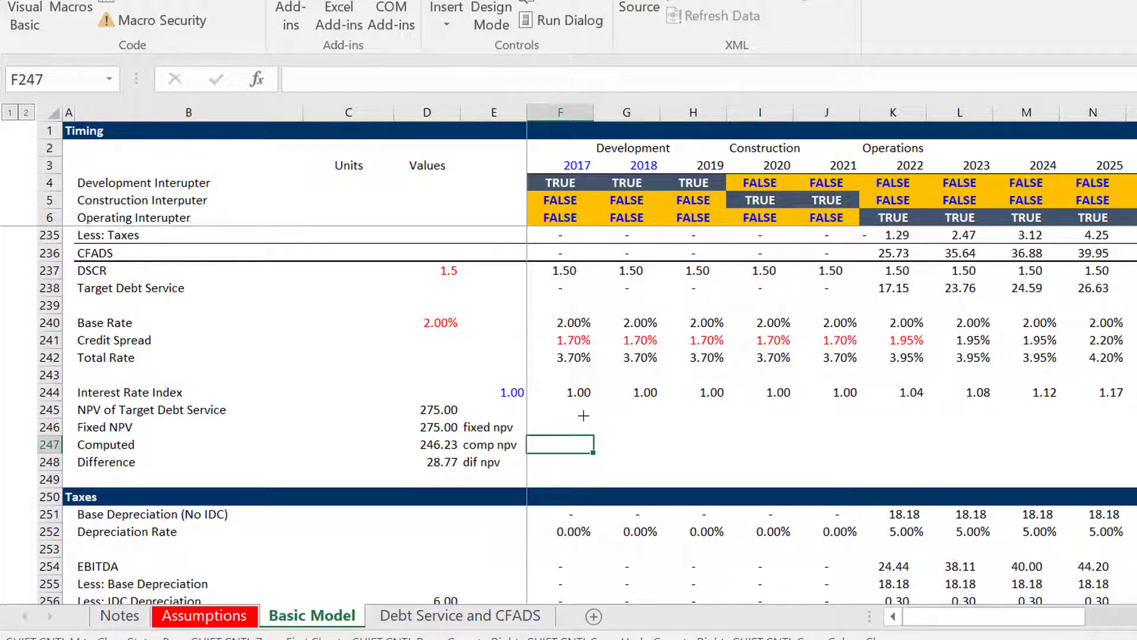
left_click_drag(583, 419, 667, 445)
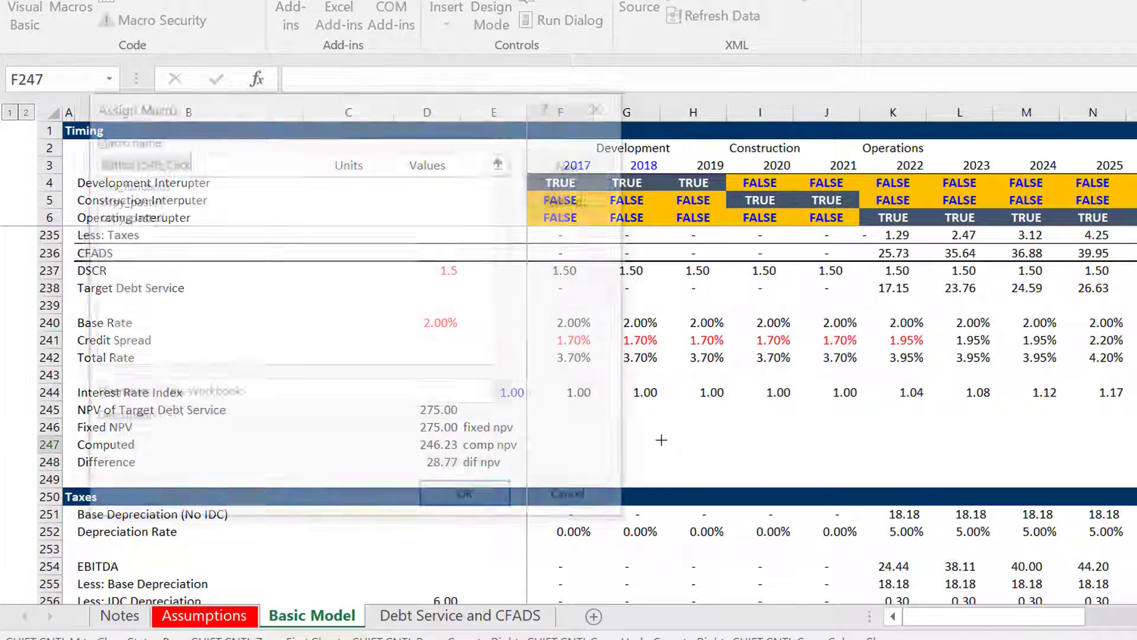
left_click(139, 232)
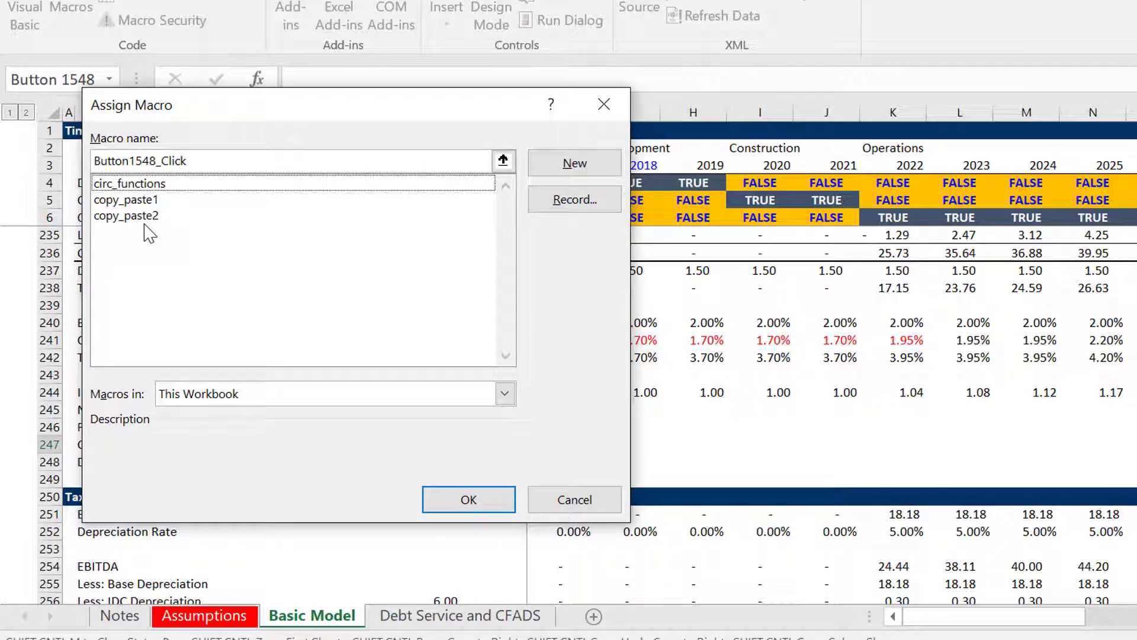
left_click(141, 216)
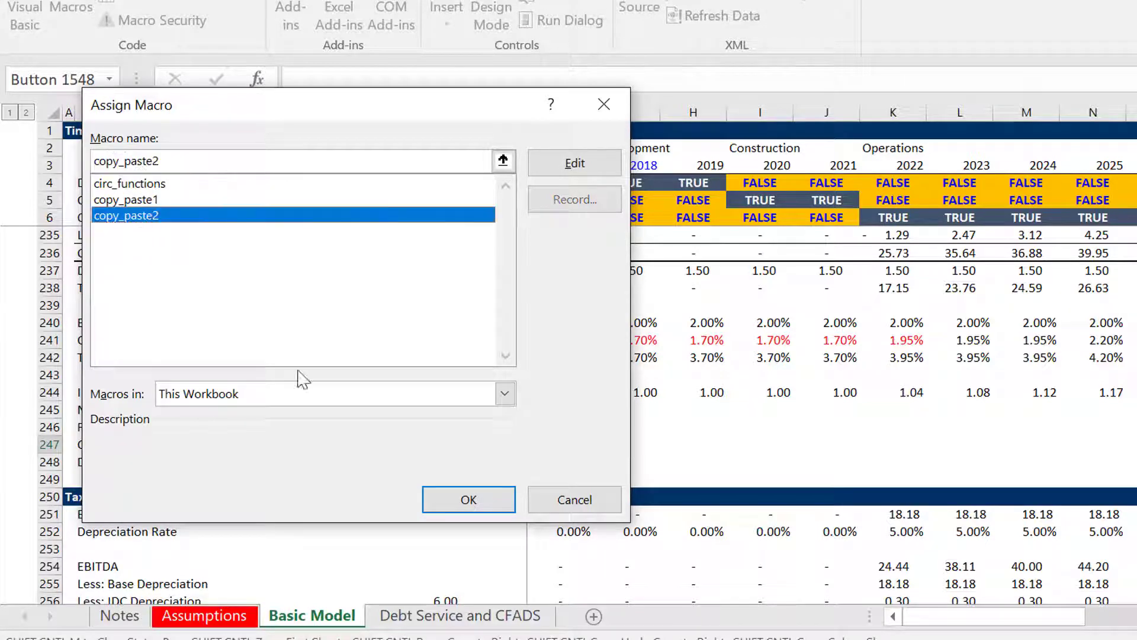
left_click(465, 500)
left_click(699, 466)
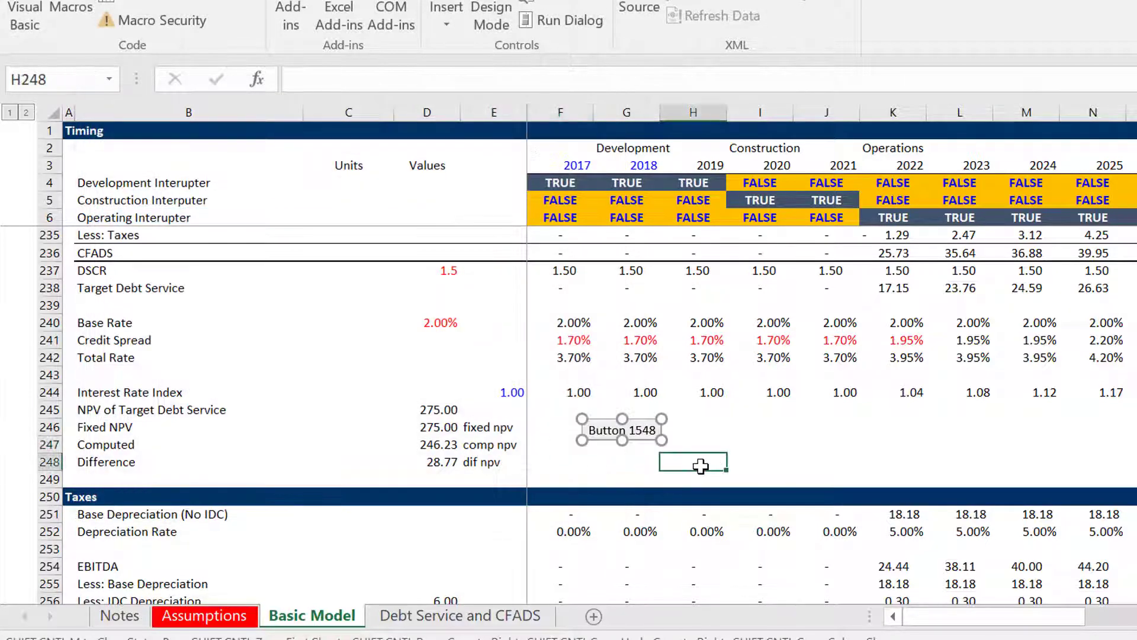
Debug copy_paste2 by correcting the range name in its loop condition to dif_npv, and resume the macro.
left_click(627, 433)
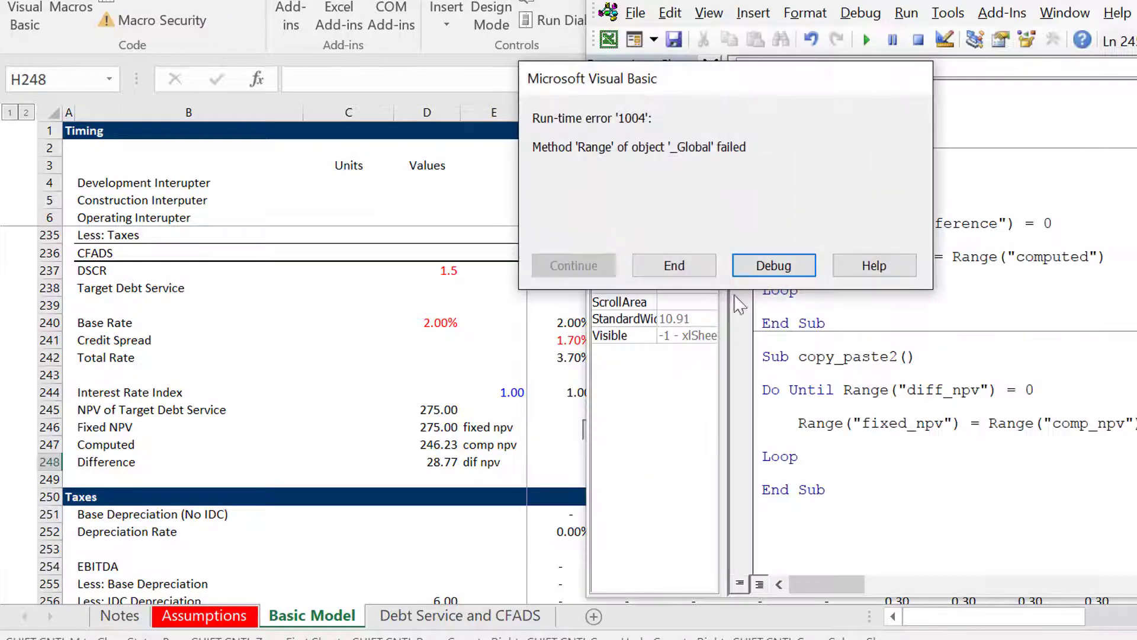
left_click(772, 268)
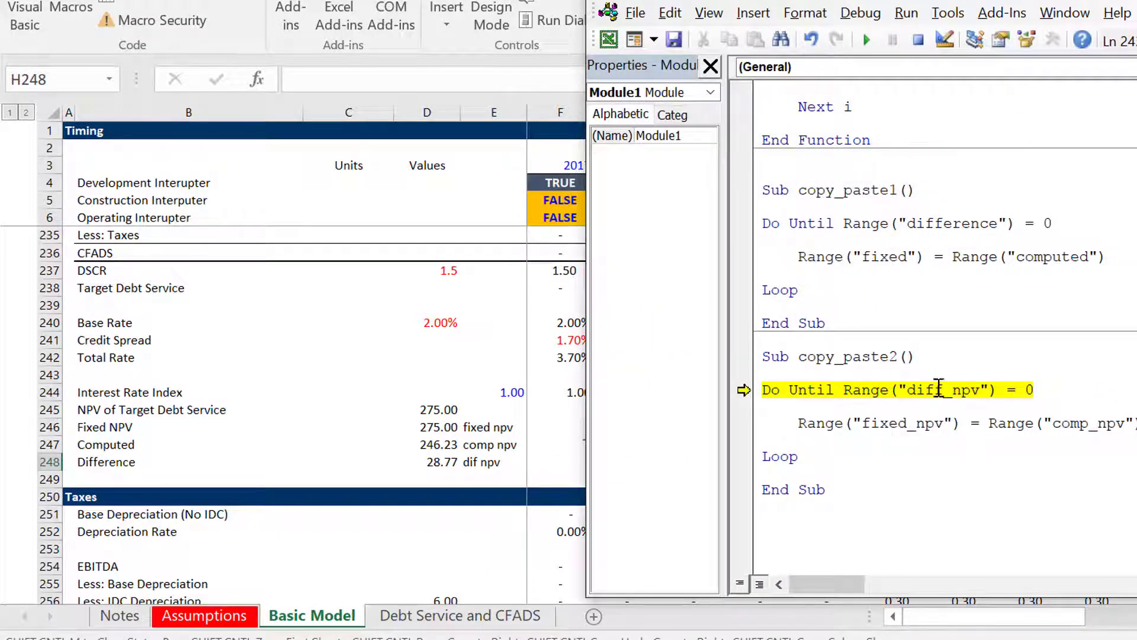
left_click(939, 389)
key("BackSpace")
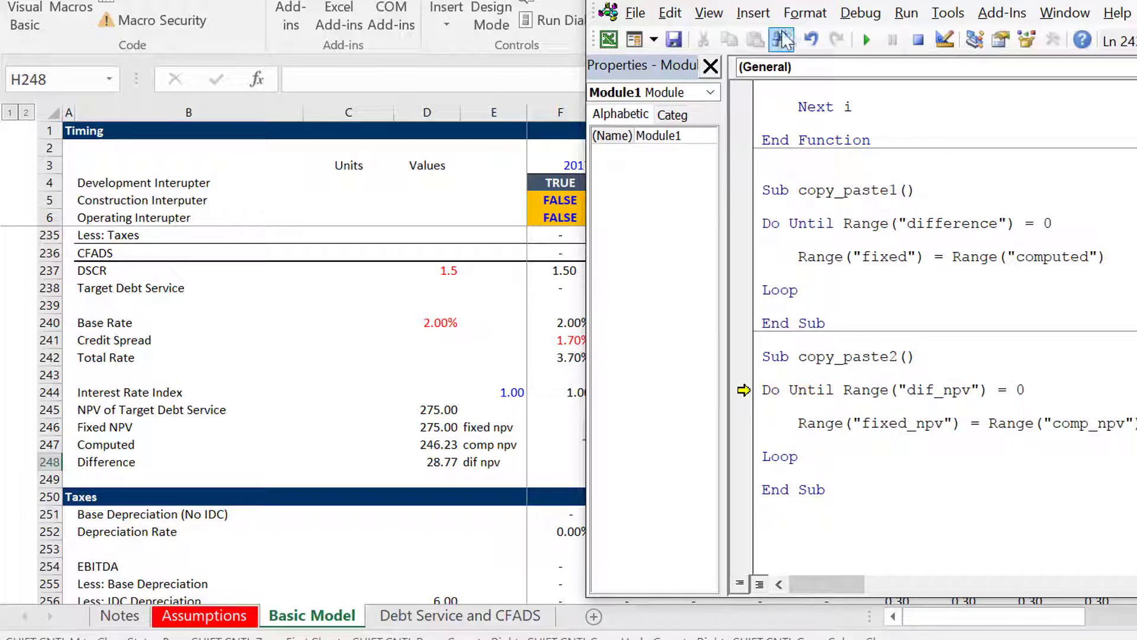
left_click(866, 40)
left_click(554, 452)
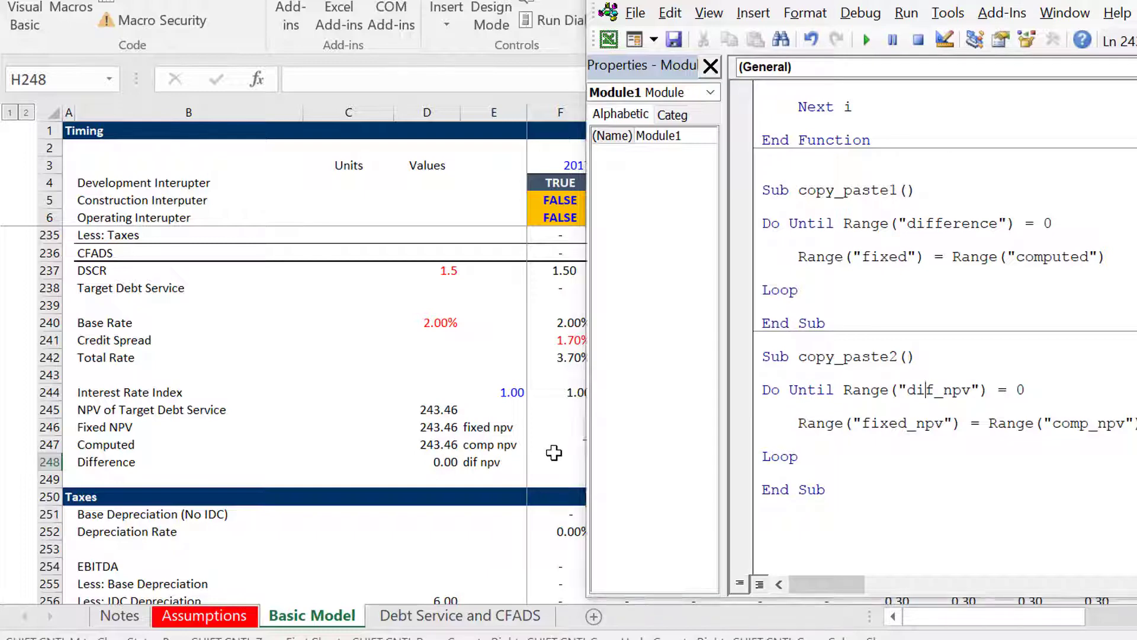
Resolve the Interest During Construction difference with its macro button, followed by the debt NPV difference with the button beside row 246.
key("Page_Up")
key("Page_Up")
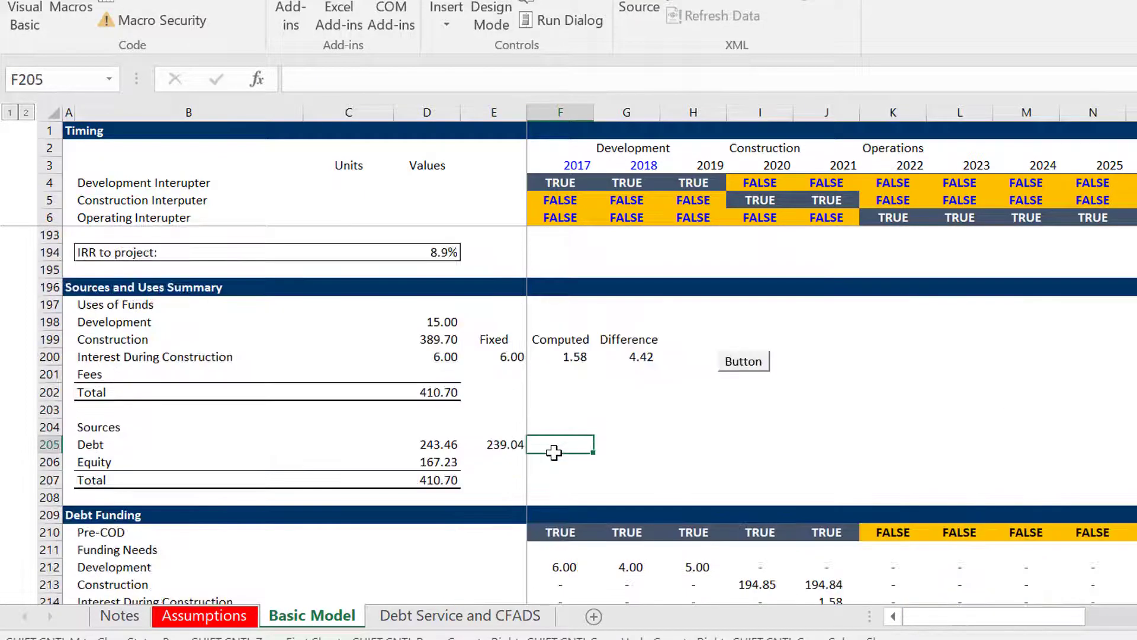
left_click(750, 365)
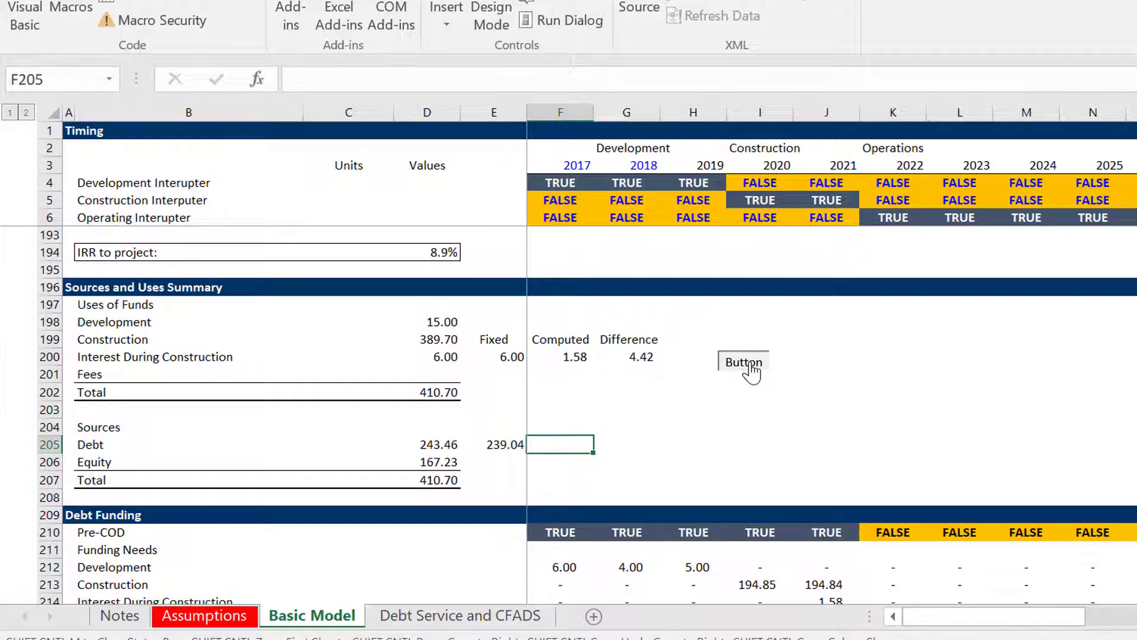
key("Page_Down")
key("Page_Down")
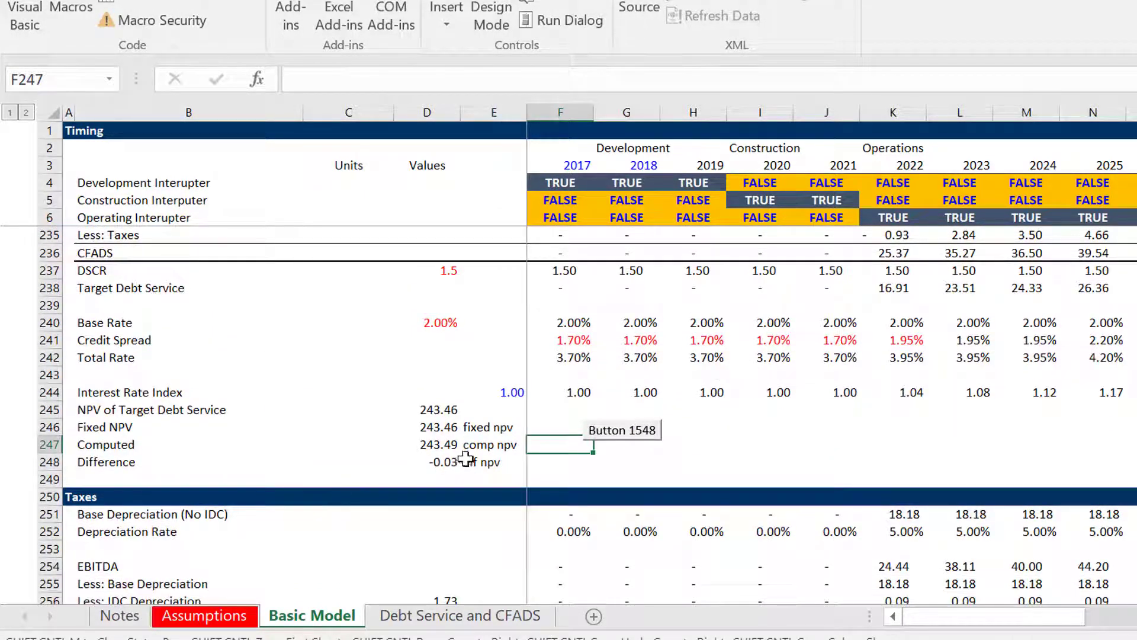
left_click(628, 437)
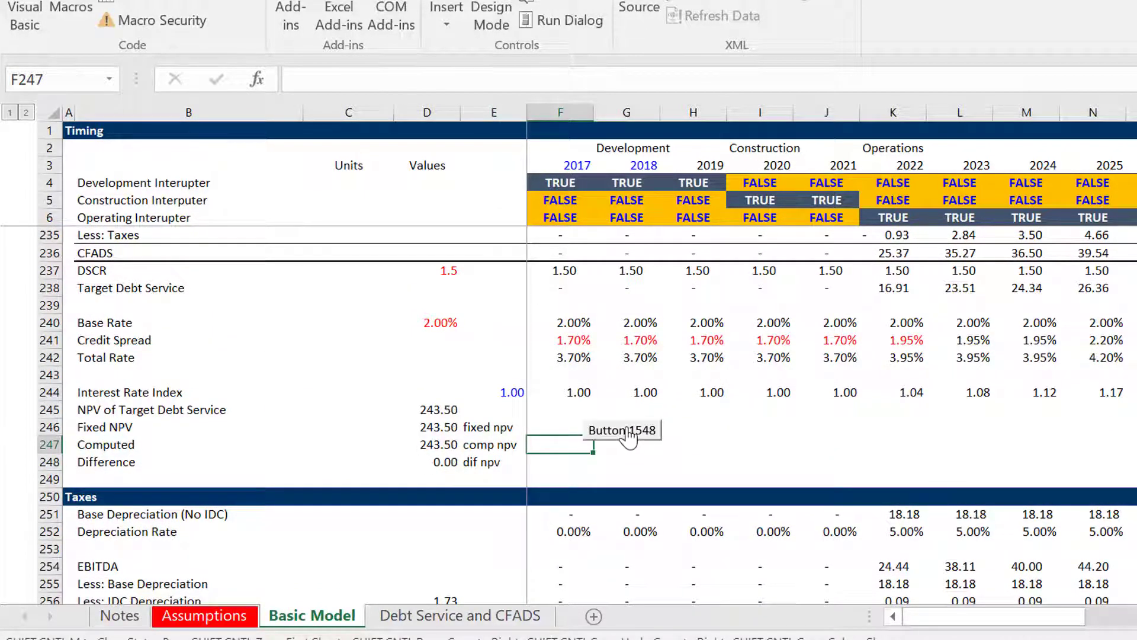
Rerun the Interest During Construction and debt NPV macros from their buttons and compare the differences in G200 and D248.
key("Page_Up")
key("Page_Up")
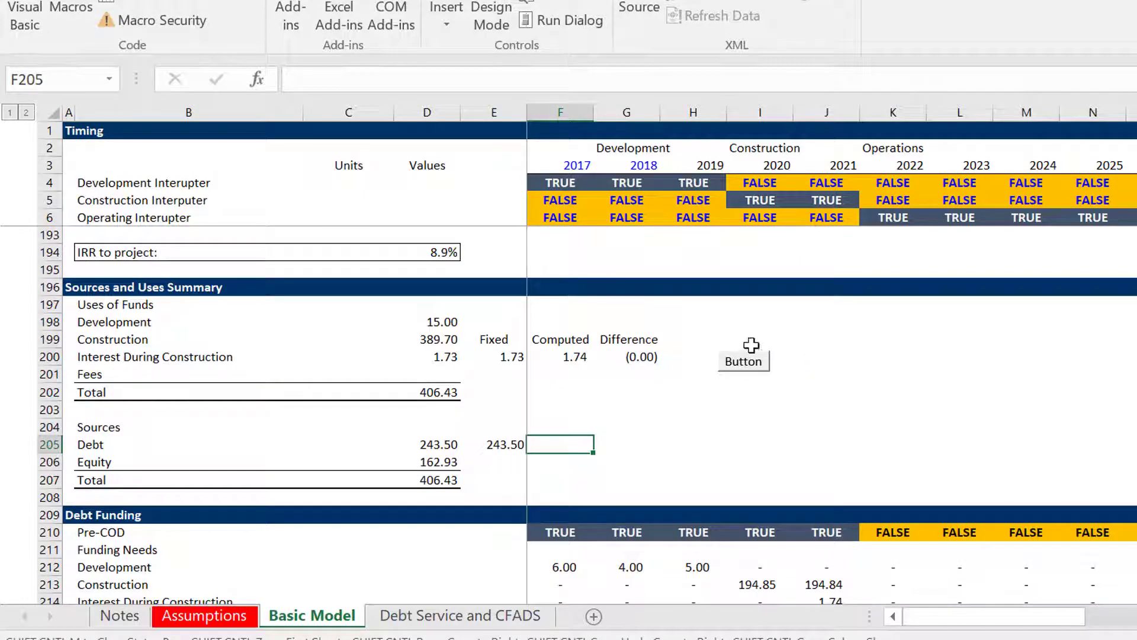
left_click(761, 367)
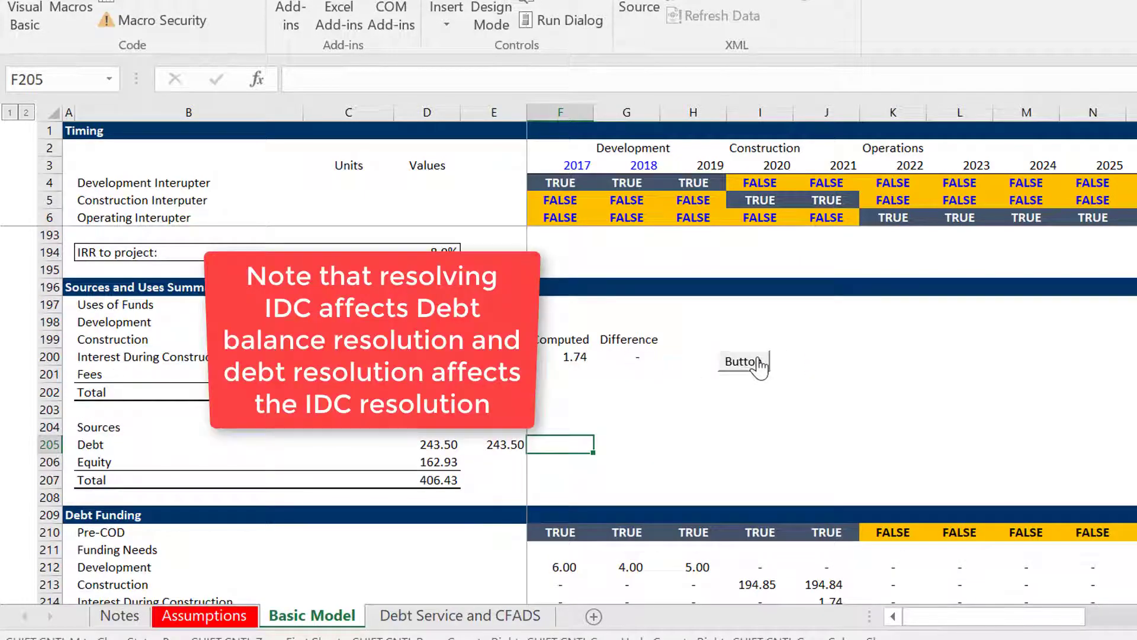
key("Page_Down")
key("Page_Down")
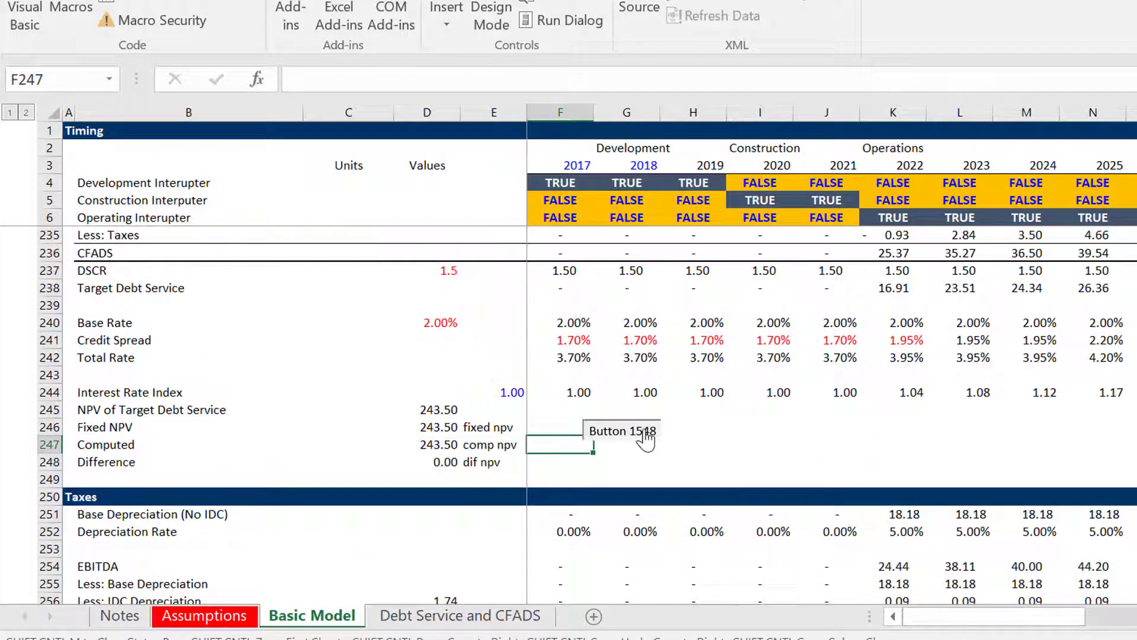
key("Page_Up")
key("Page_Up")
key("Page_Up")
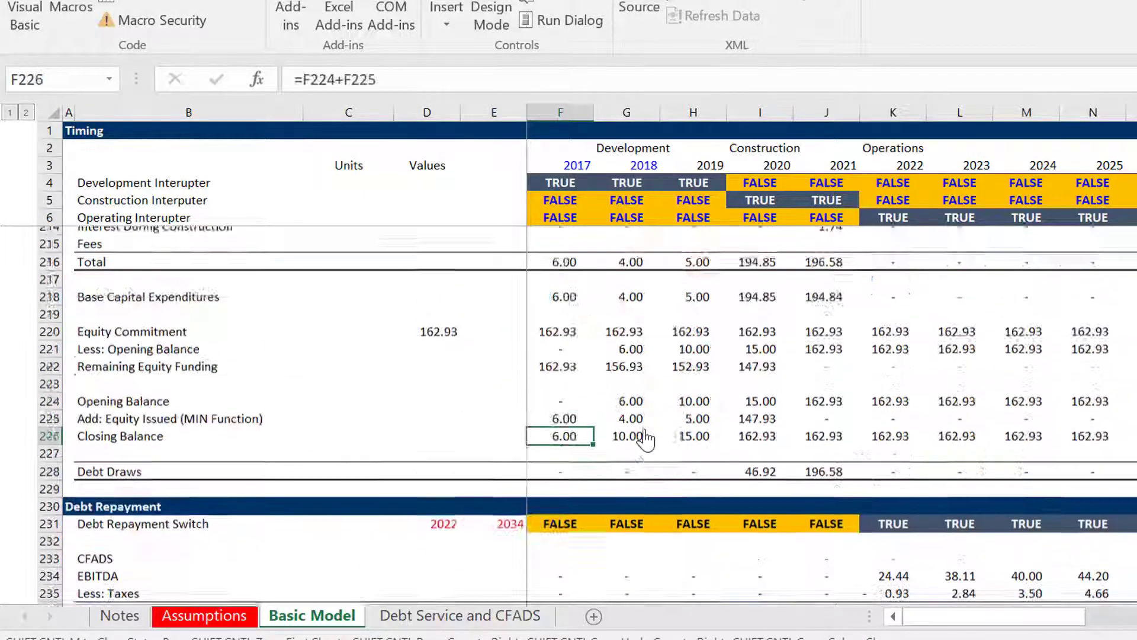
key("Page_Down")
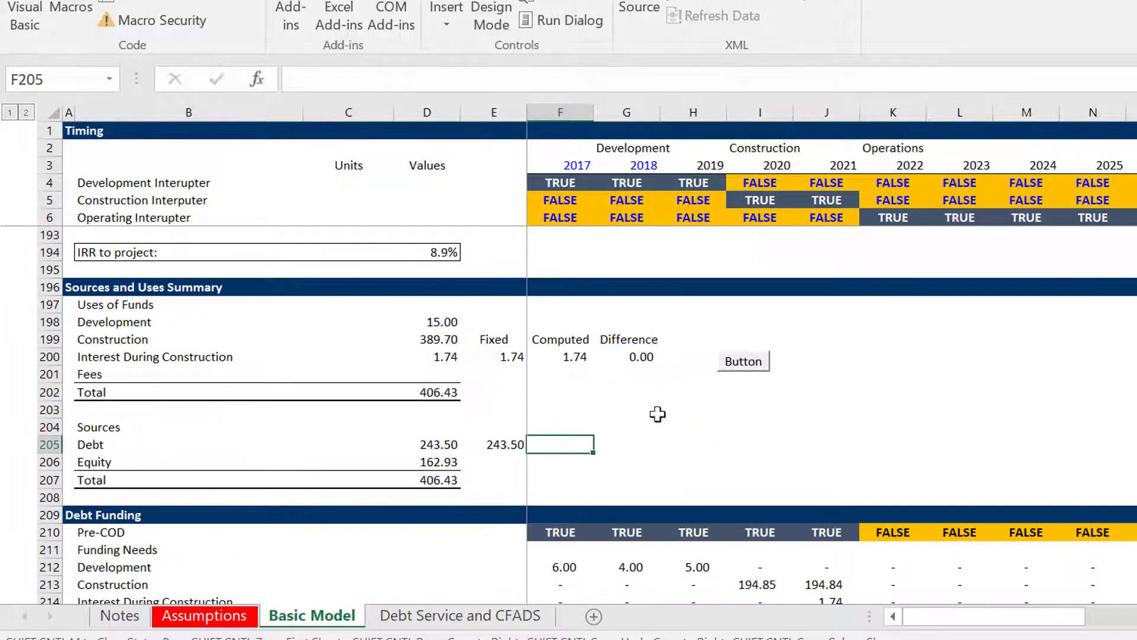
Open the code of the macro assigned to the Interest During Construction button for review and return to the worksheet.
right_click(757, 356)
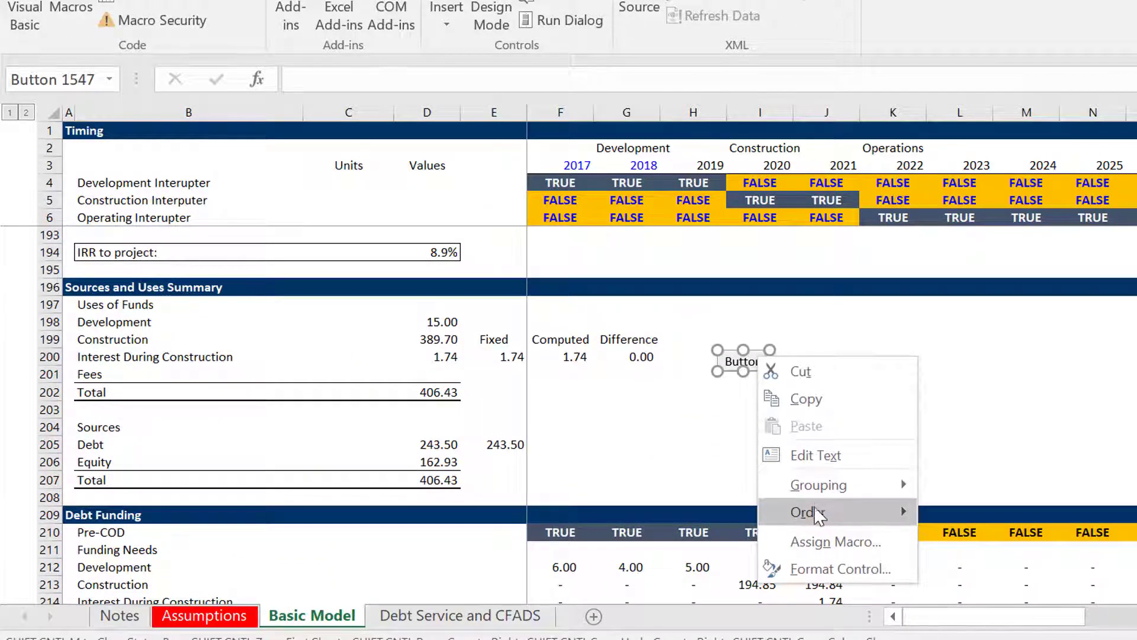
left_click(835, 542)
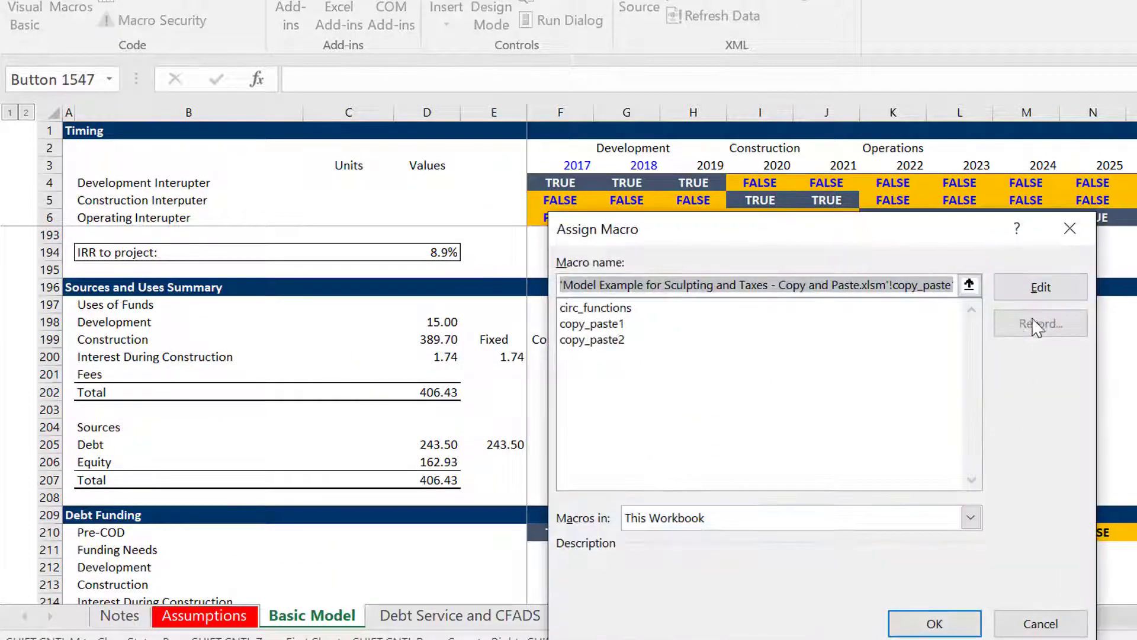
left_click(1031, 294)
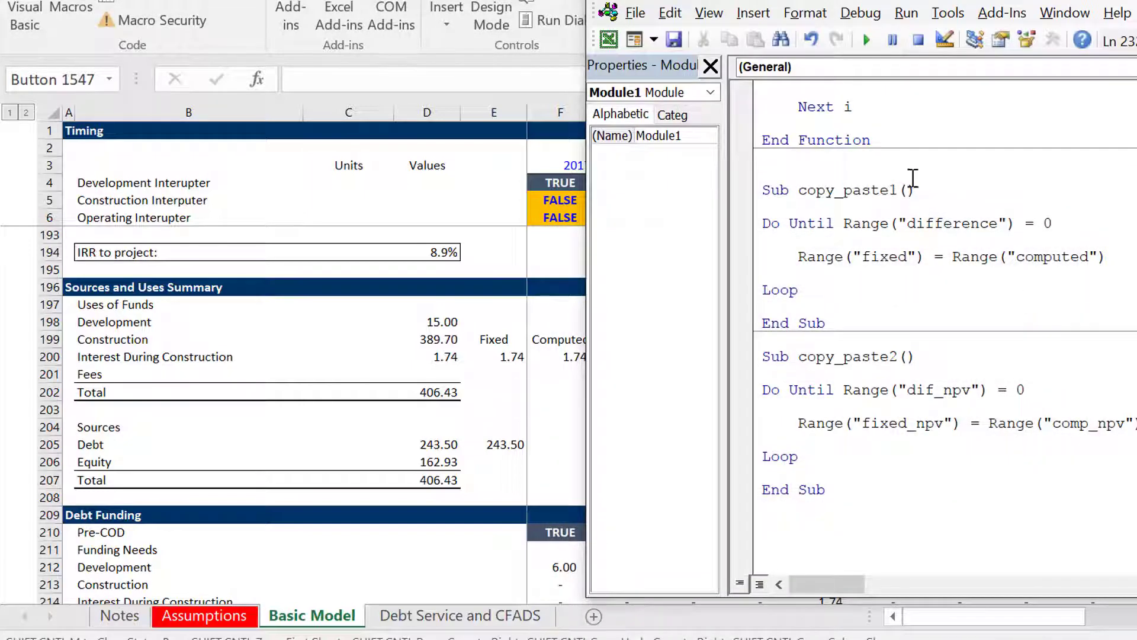
left_click(538, 420)
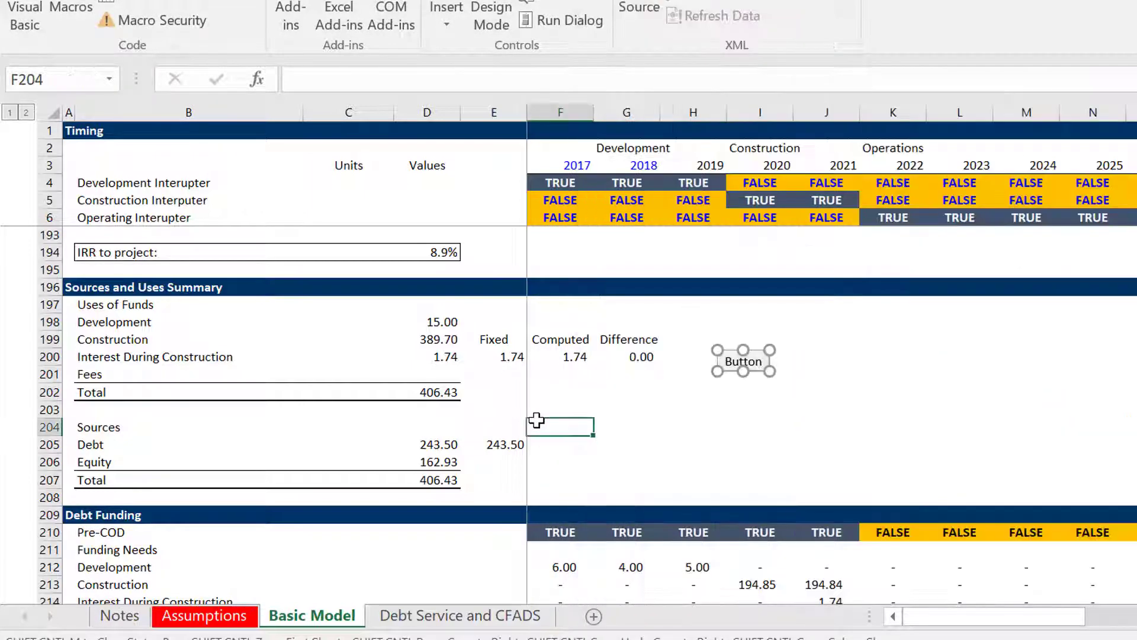
Enter the label Total Differnce in cell G203 of the Sources and Uses Summary.
left_click(536, 417)
key("Up")
key("Right")
key("Right")
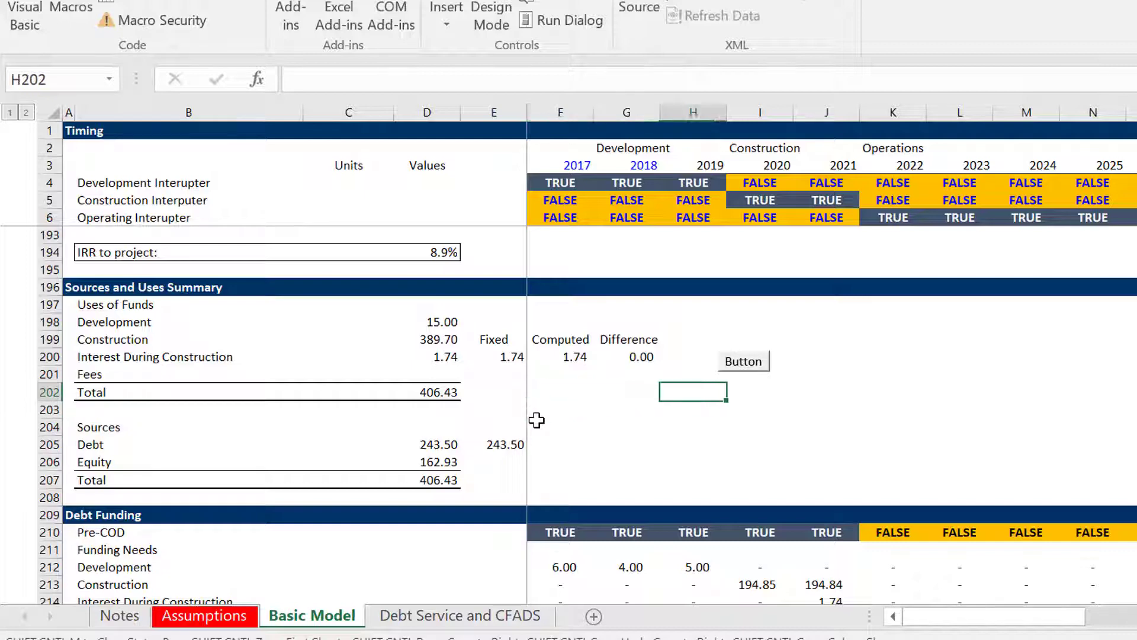
key("Right")
key("Down")
key("Left")
key("Left")
type("To")
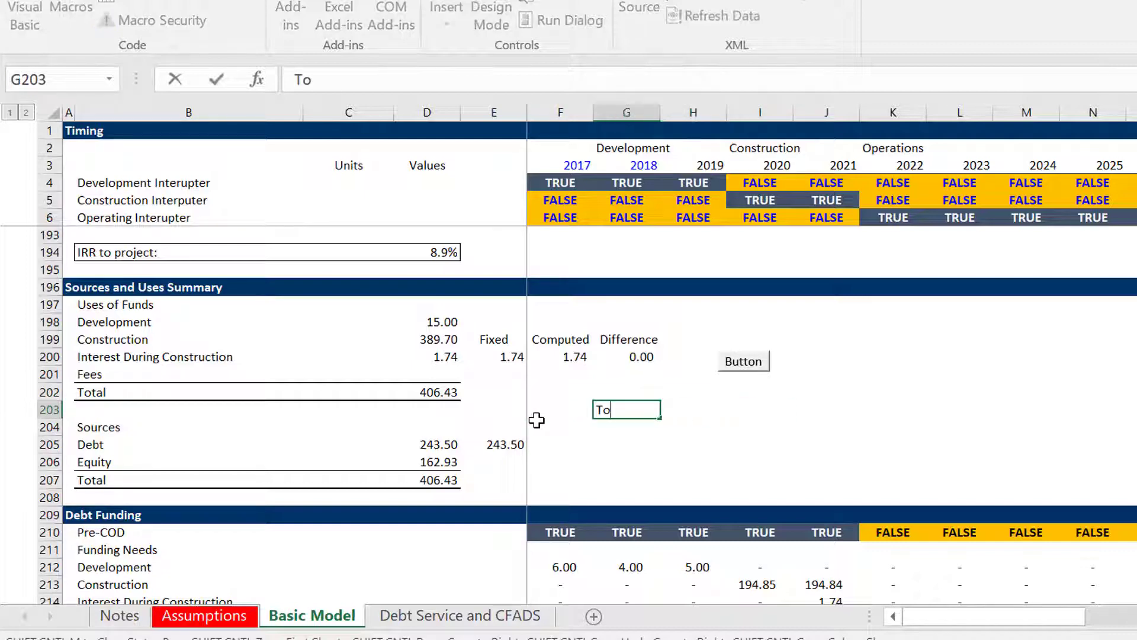
type("tal Diffe")
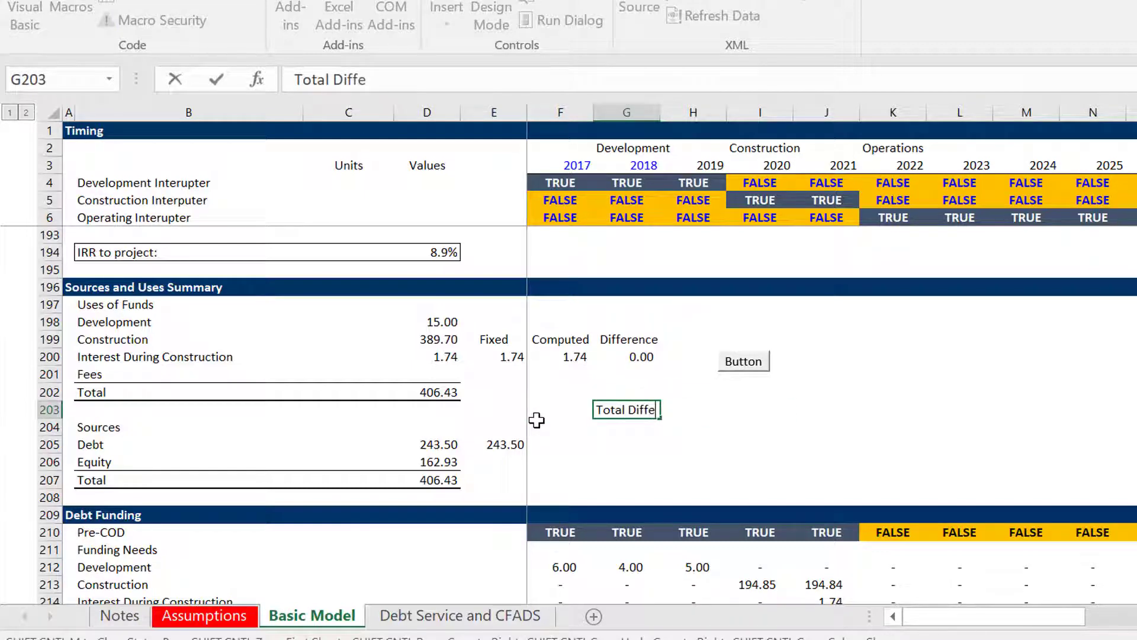
type("rnce")
key("Return")
Enter the formula =Difference+dif_npv in H203 to add the Interest During Construction and debt NPV differences.
key("Up")
key("Right")
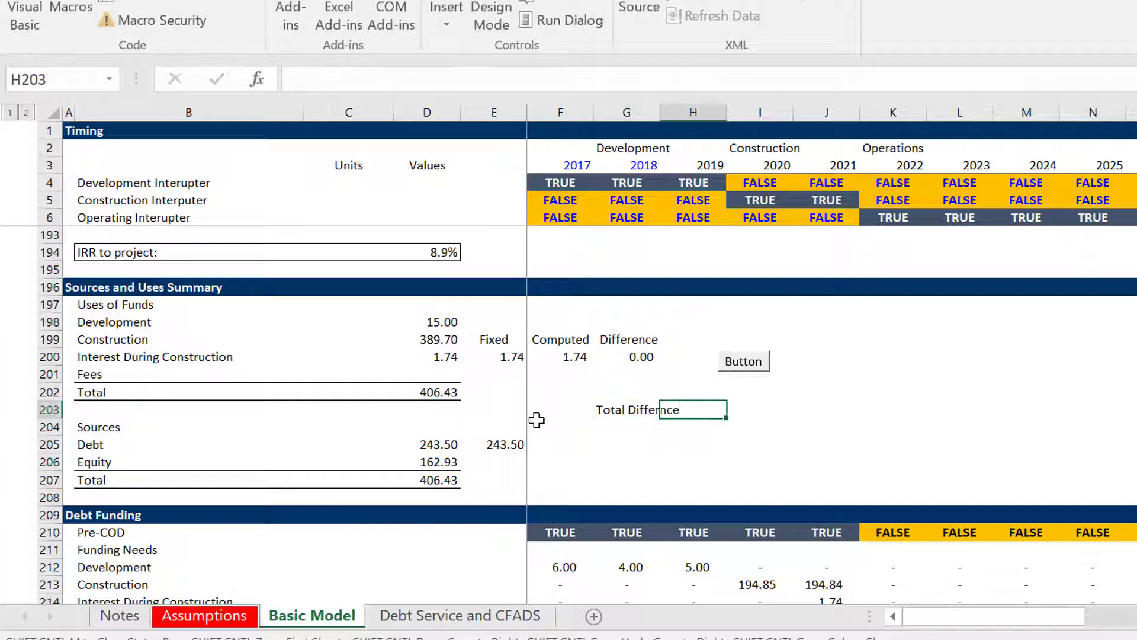
type("=")
key("Up")
key("Up")
key("Up")
key("Left")
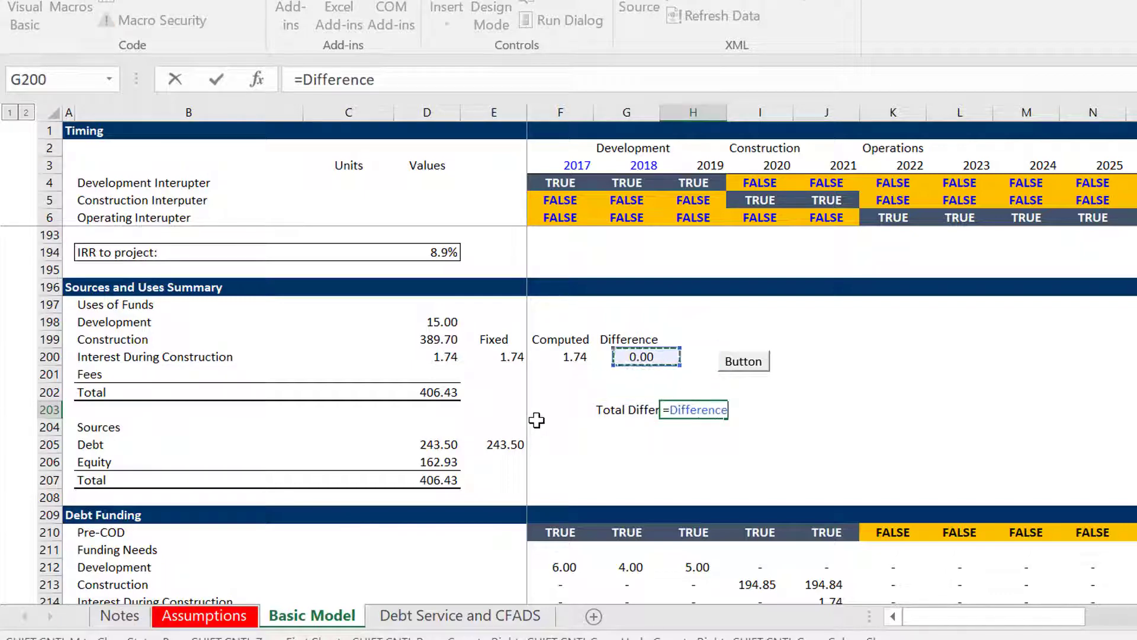
type("+")
key("Down")
key("Down")
key("Down")
key("Down")
key("Down")
key("Down")
key("Down")
key("Down")
key("Down")
key("Down")
key("Down")
key("Down")
key("Down")
key("Down")
key("Down")
key("Down")
key("Down")
key("Down")
key("Down")
key("Down")
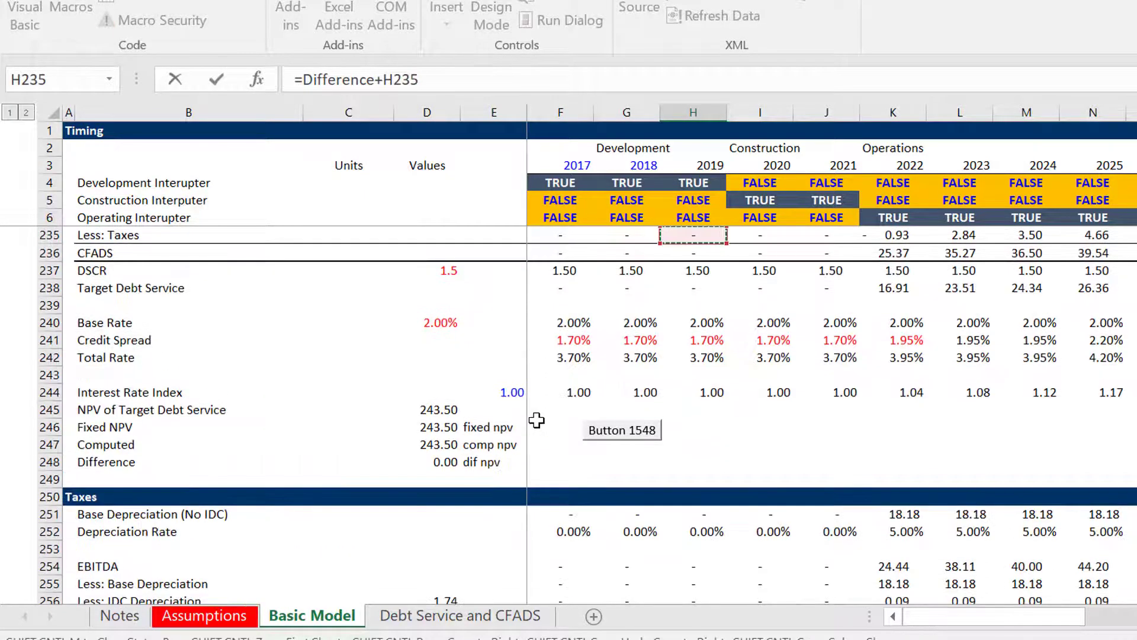
key("Left")
key("Left")
key("Left")
key("Down")
key("Down")
key("Down")
key("Down")
key("Down")
key("Down")
key("Down")
key("Down")
key("Down")
key("Down")
key("Down")
key("Down")
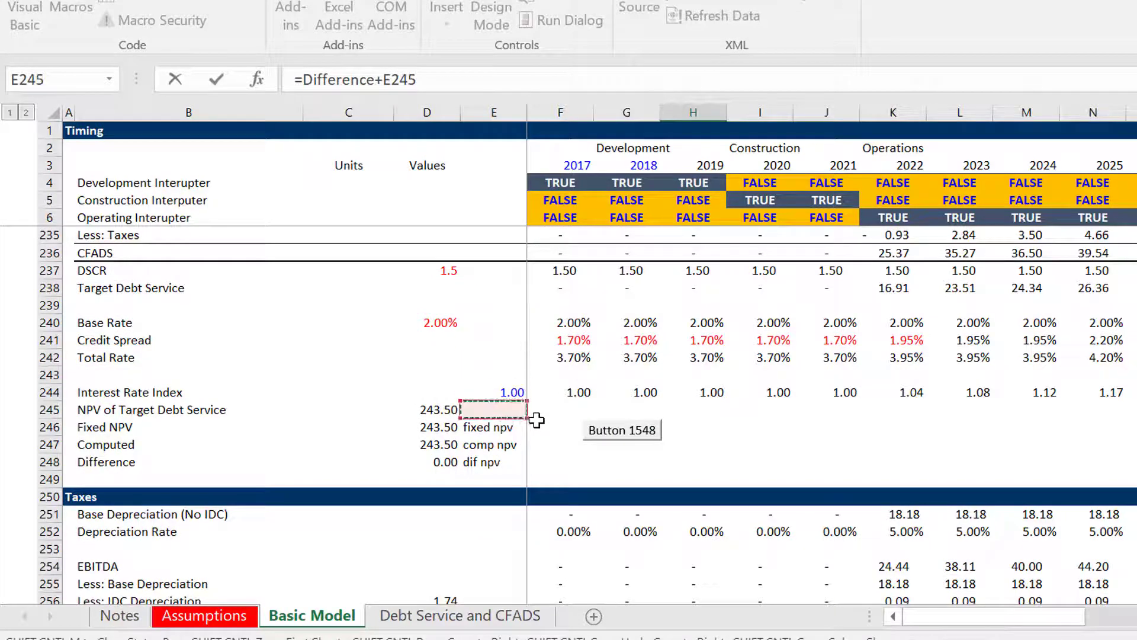
key("Left")
key("Down")
key("Return")
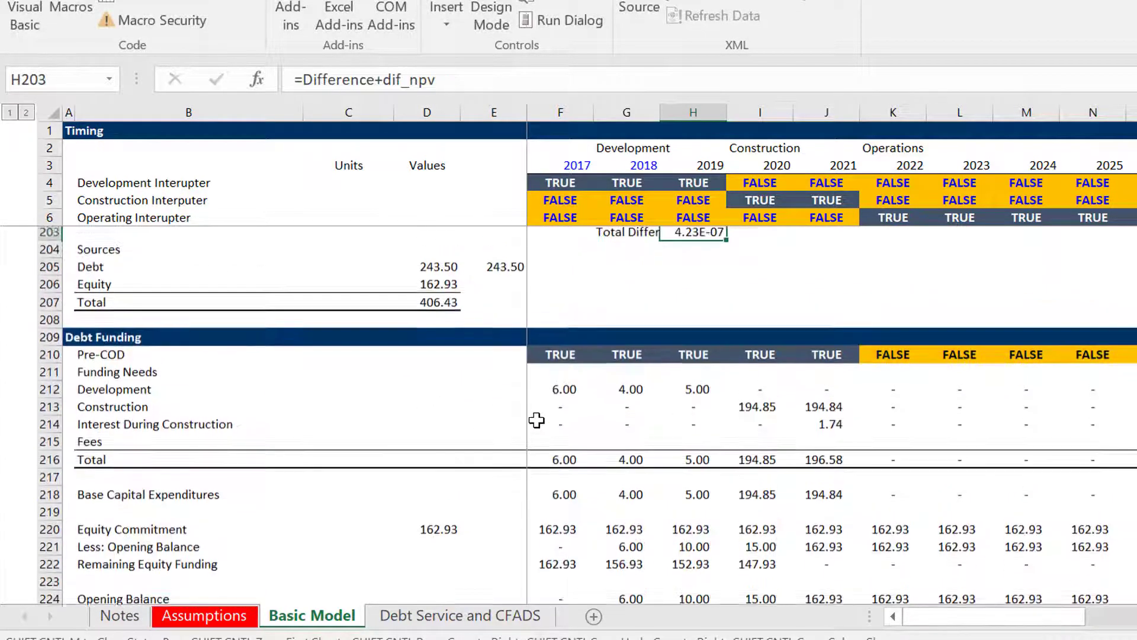
Examine the total difference in H203 together with the Interest During Construction figures in row 200.
key("Up")
key("Up")
key("Up")
key("Up")
key("Down")
key("Down")
key("Down")
key("Up")
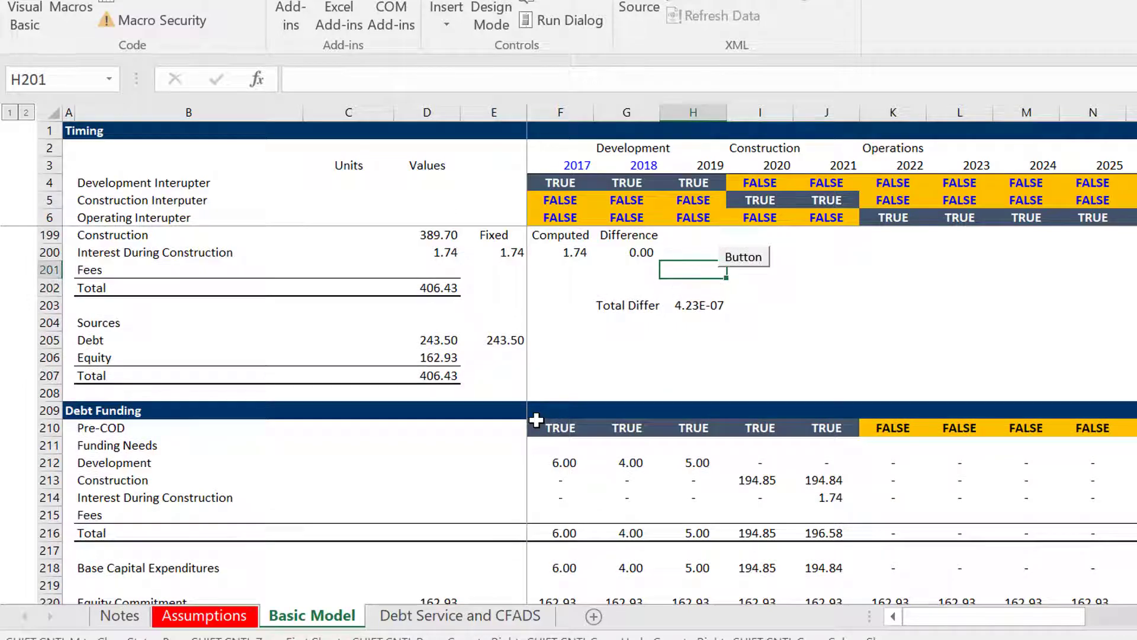
Set the Target DSCR to 1.4 in the Financing Assumptions of the Assumptions sheet.
key("ctrl+Page_Up")
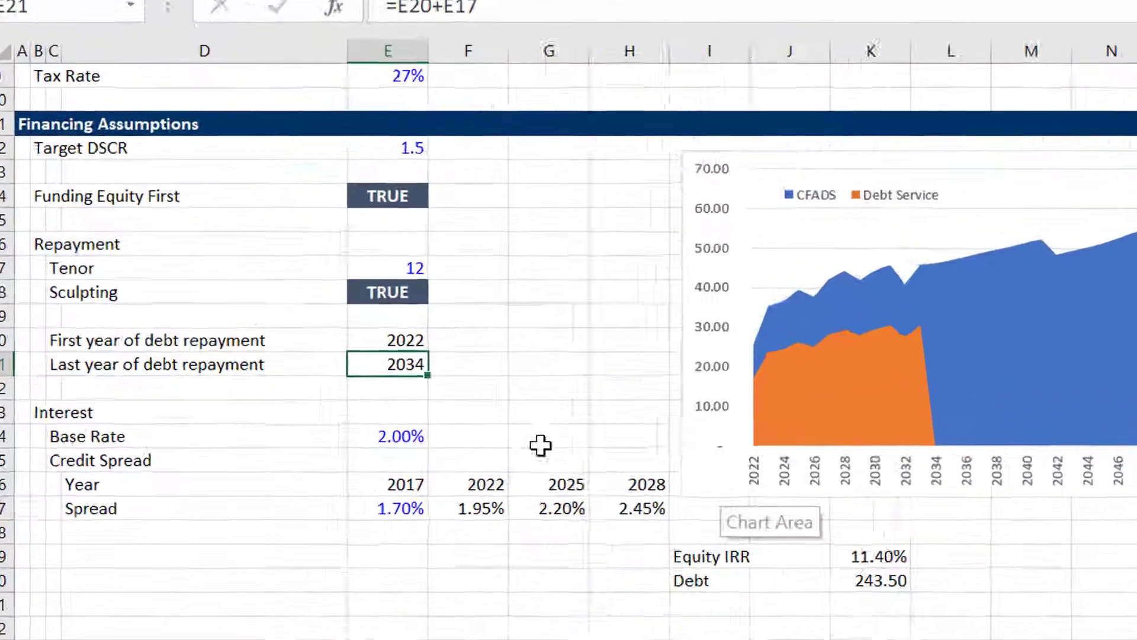
key("Up")
key("Up")
key("Up")
key("Up")
key("Up")
key("Up")
key("Up")
key("Up")
key("Up")
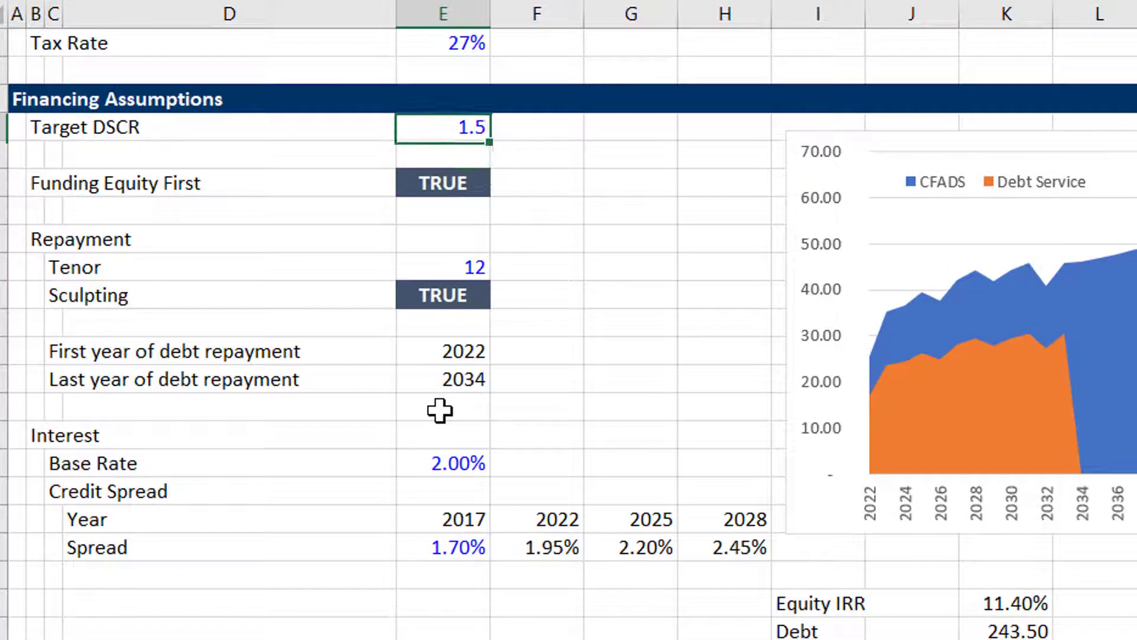
key("Delete")
type("1.4")
key("Return")
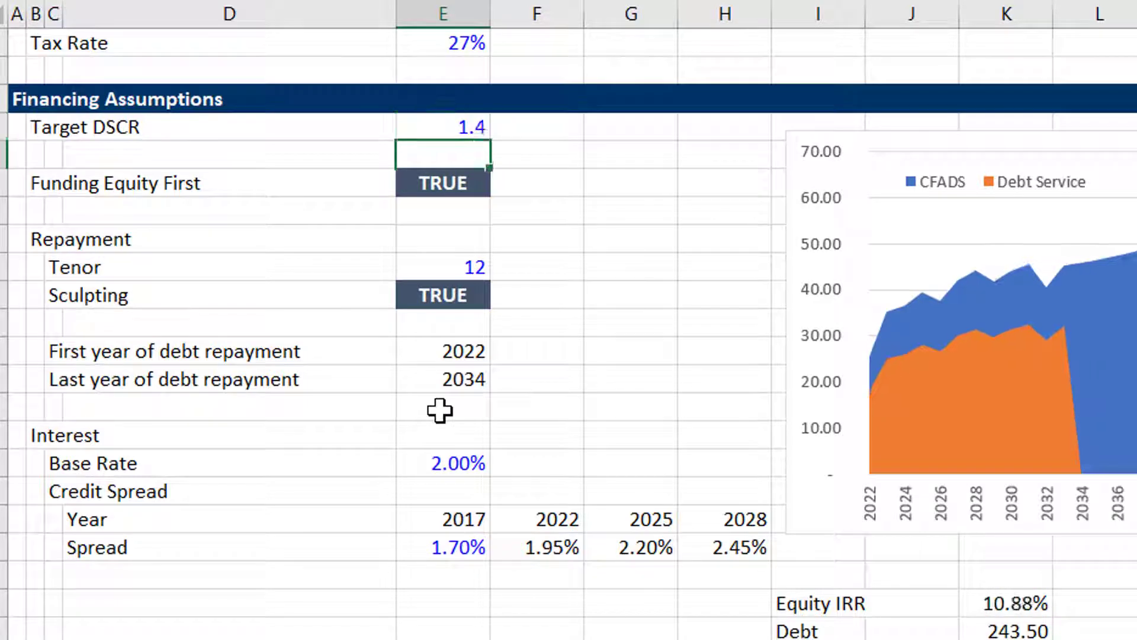
Set the debt repayment Tenor to 15 in the Financing Assumptions.
key("Down")
key("Down")
key("Down")
key("Down")
type("15")
key("Return")
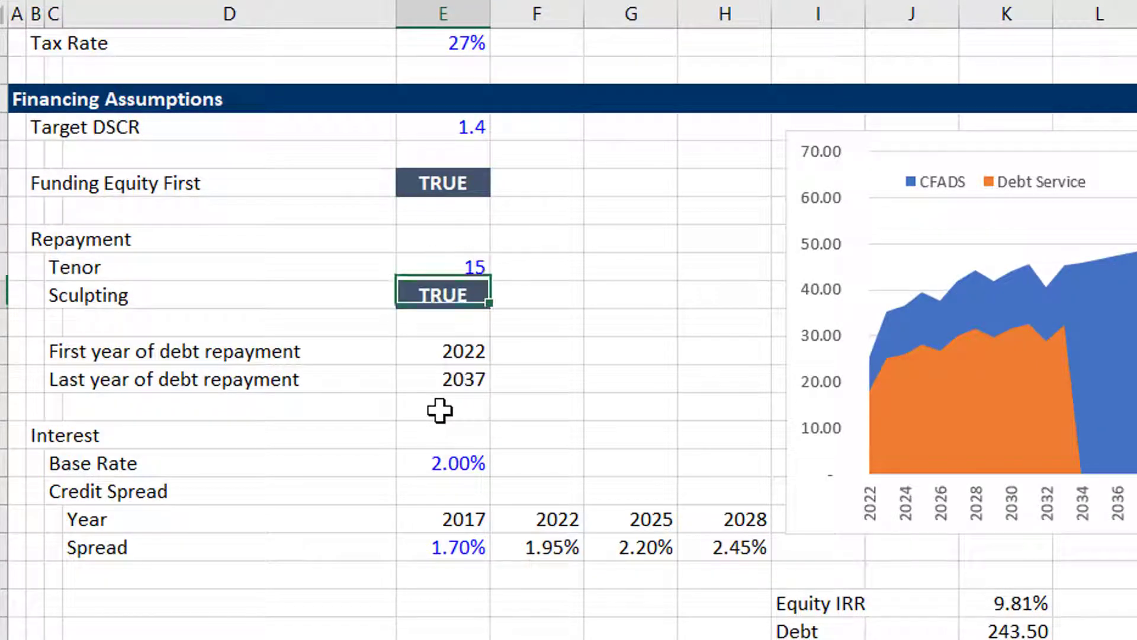
Set the Base Rate to 2.5% in the Interest section of the Financing Assumptions.
key("Up")
key("Up")
key("Up")
key("Up")
key("Up")
key("Up")
key("Up")
key("Up")
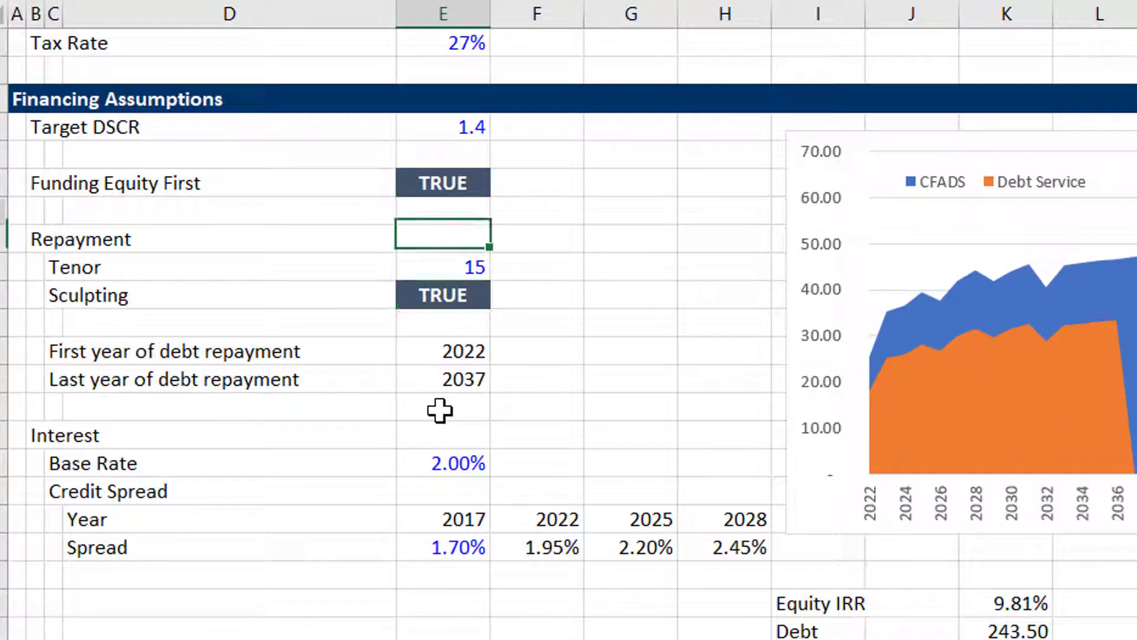
key("Down")
key("Down")
key("Down")
key("Down")
key("Down")
key("Down")
key("Down")
key("Down")
key("Down")
key("Down")
key("Down")
key("Down")
key("Down")
key("Down")
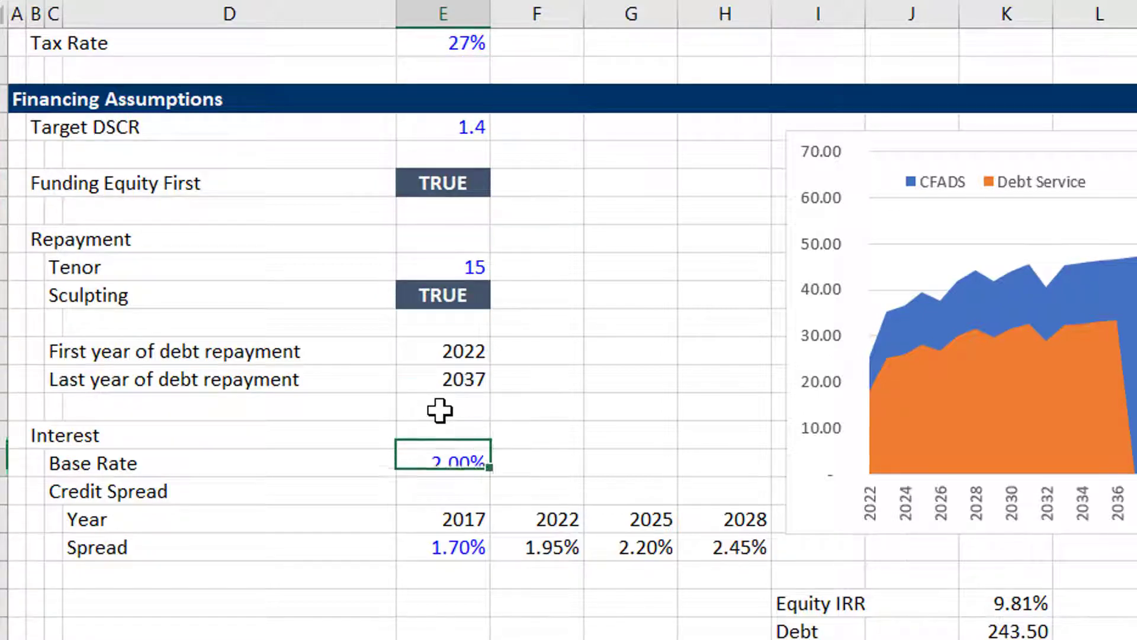
type("2.5")
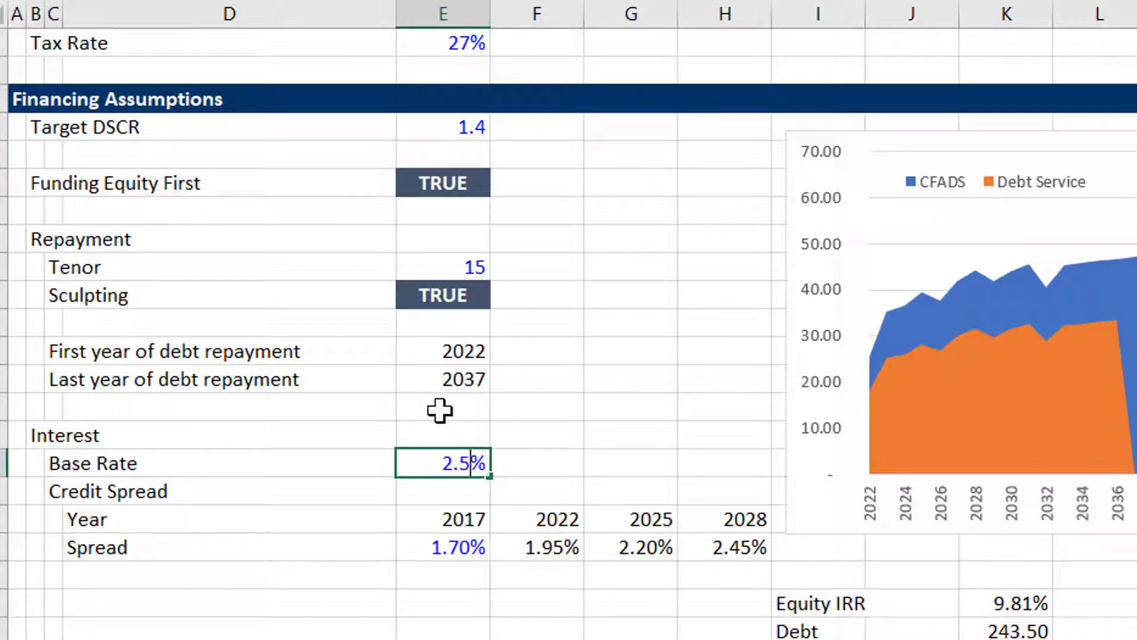
key("Return")
key("Up")
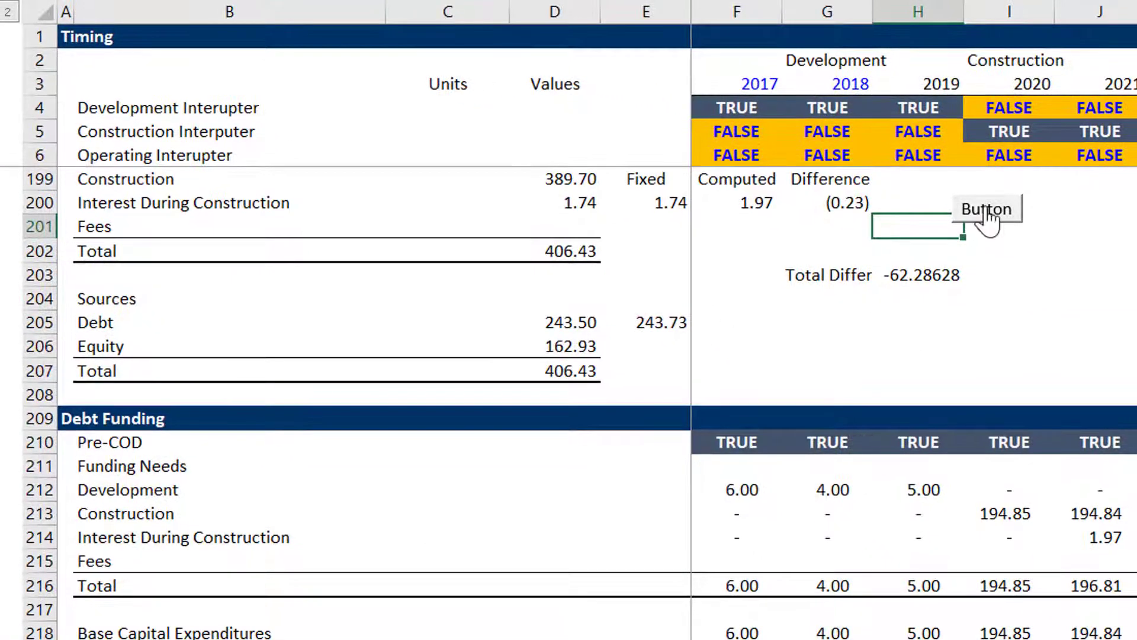
Create a name for the total difference value in H203 from the label in its left column.
left_click(819, 289)
left_click(819, 285)
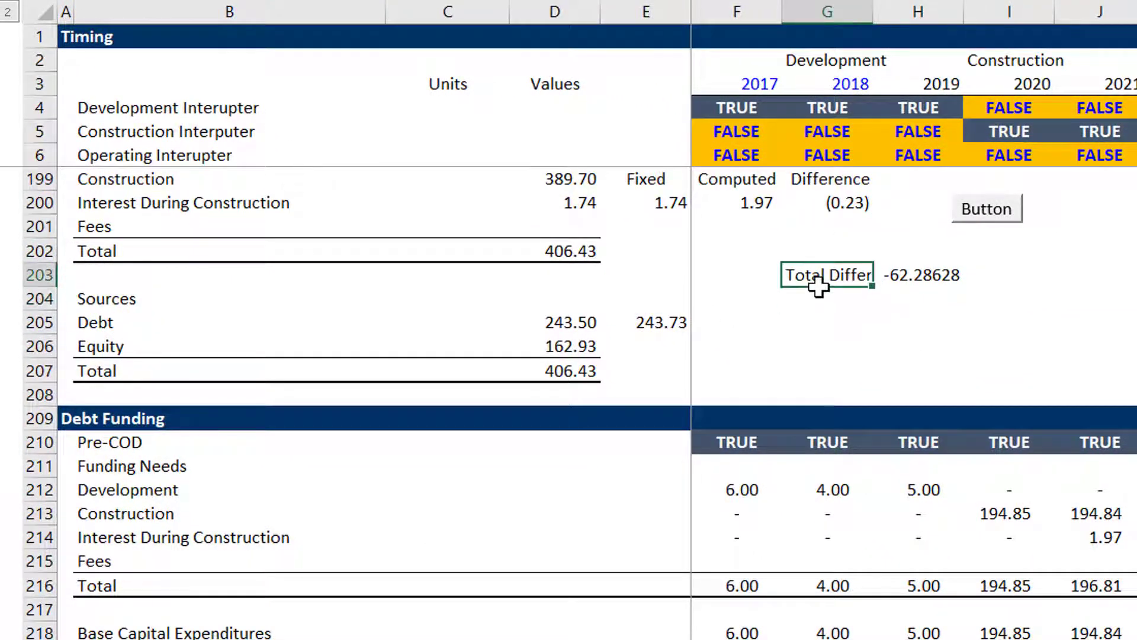
key("shift+Right")
key("ctrl+shift+F3")
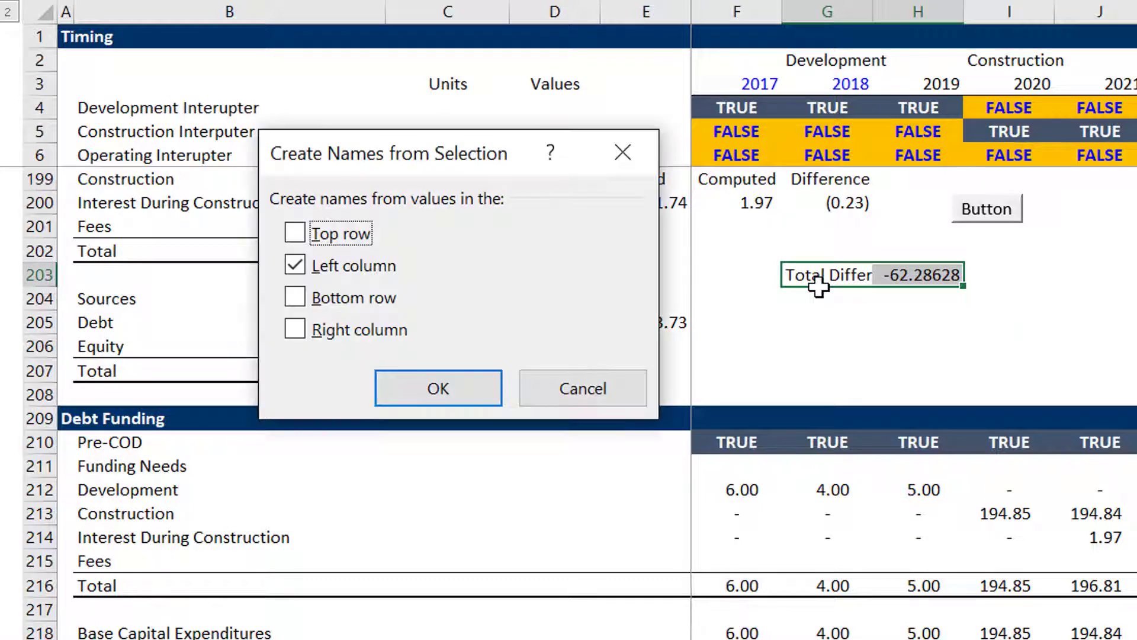
key("Return")
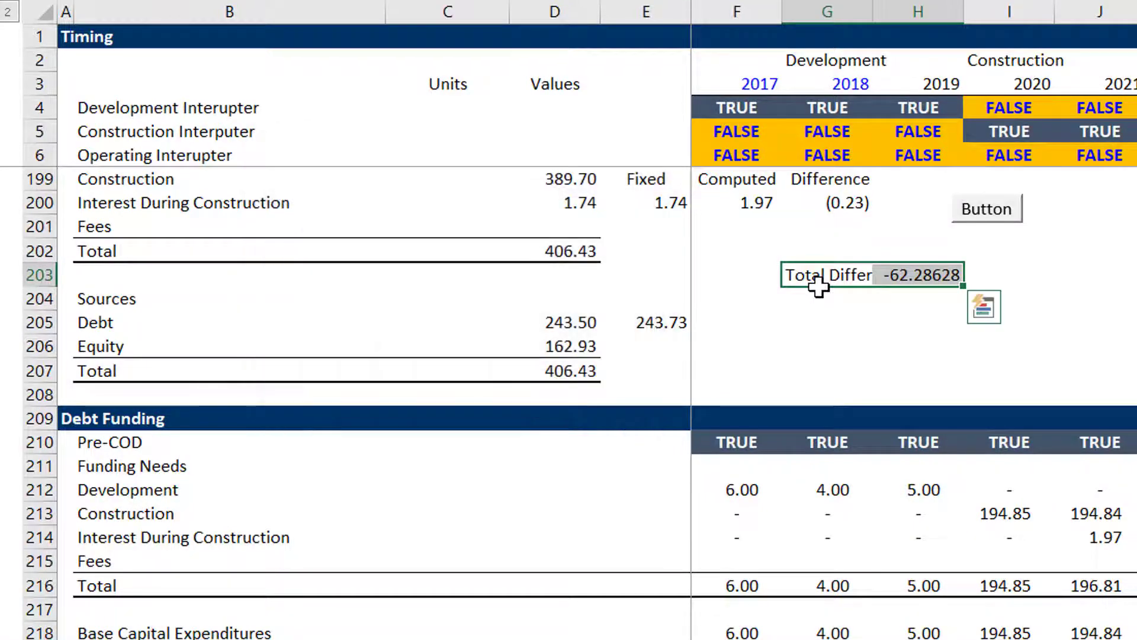
key("Left")
key("Right")
key("Right")
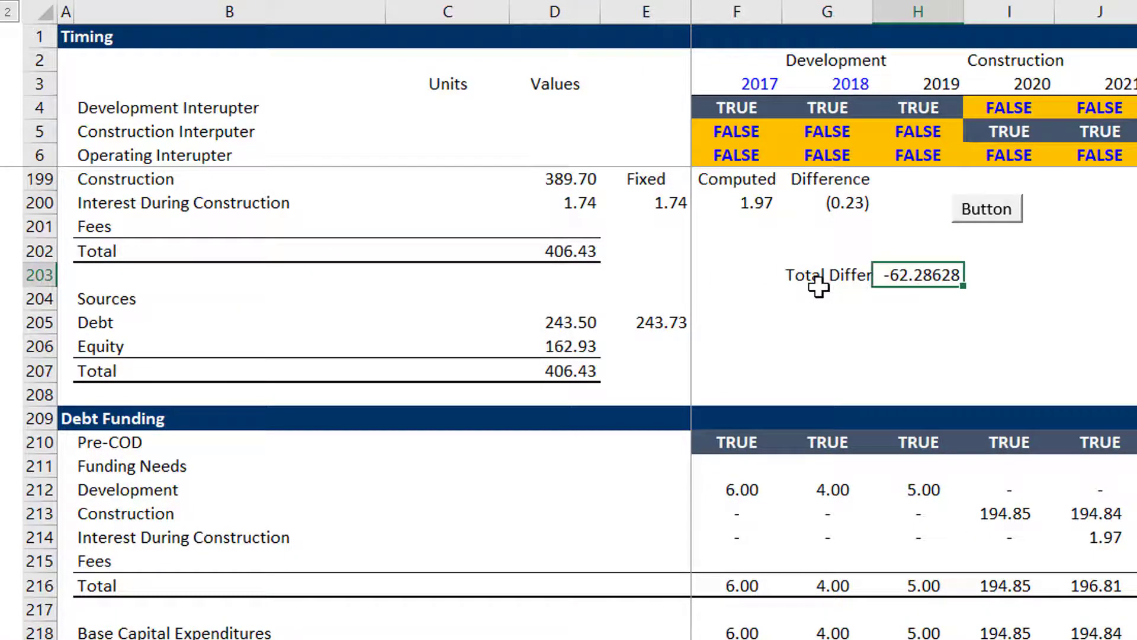
Open the macro code from the Interest During Construction button and start a new procedure copy_paste() above copy_paste1 in Module1.
right_click(994, 215)
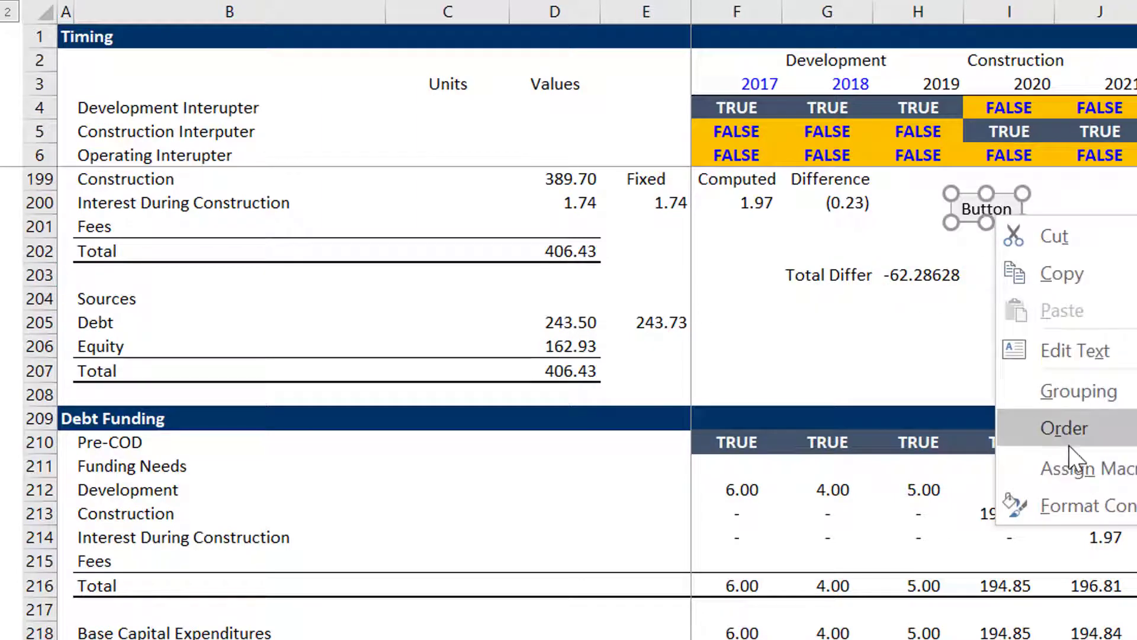
left_click(1052, 484)
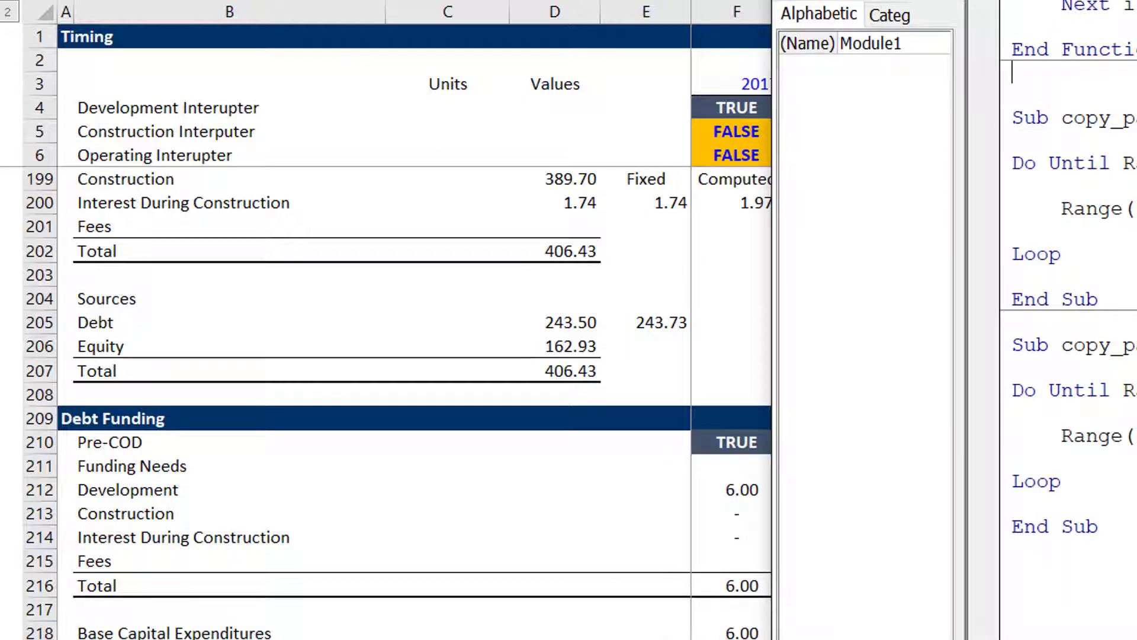
type("sub cp")
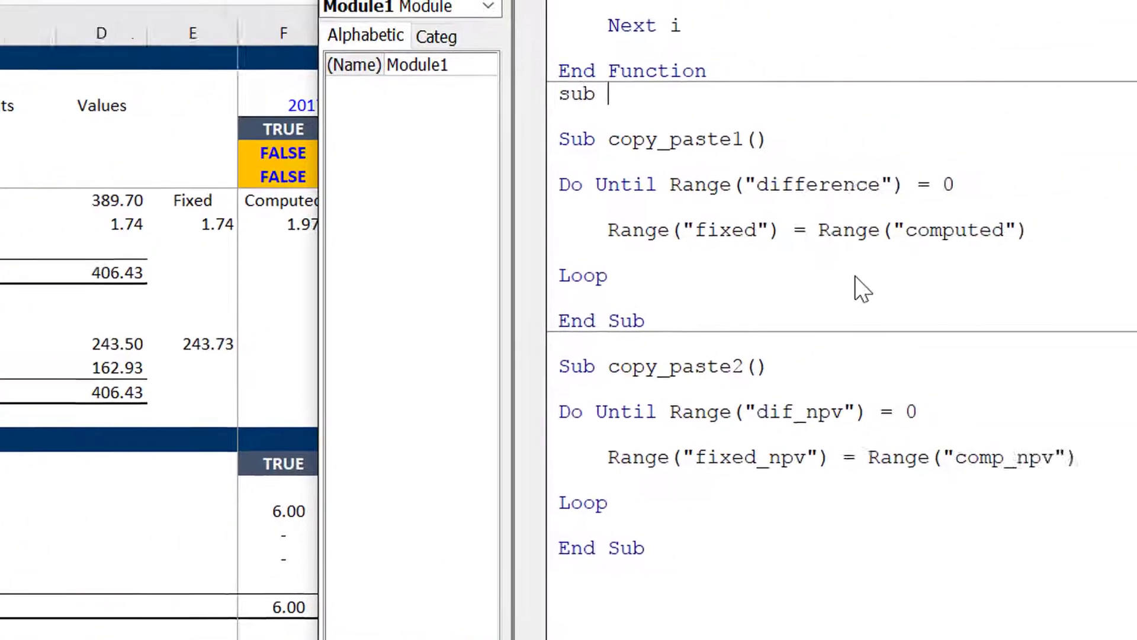
type("a")
key("BackSpace")
key("BackSpace")
type("opy ")
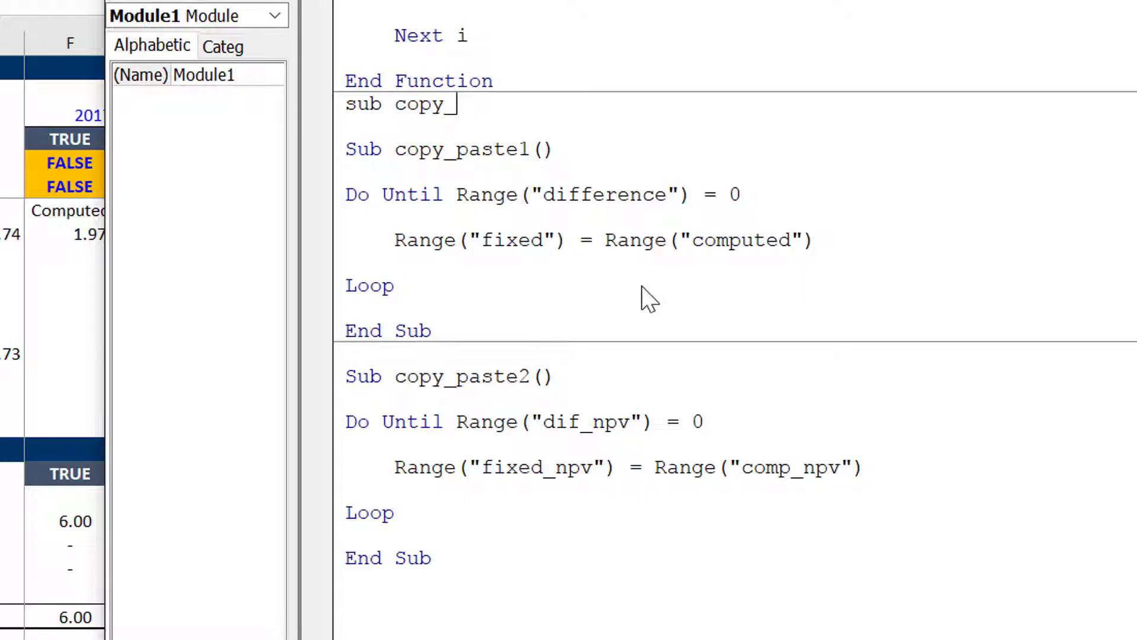
type("paste")
key("Return")
key("Return")
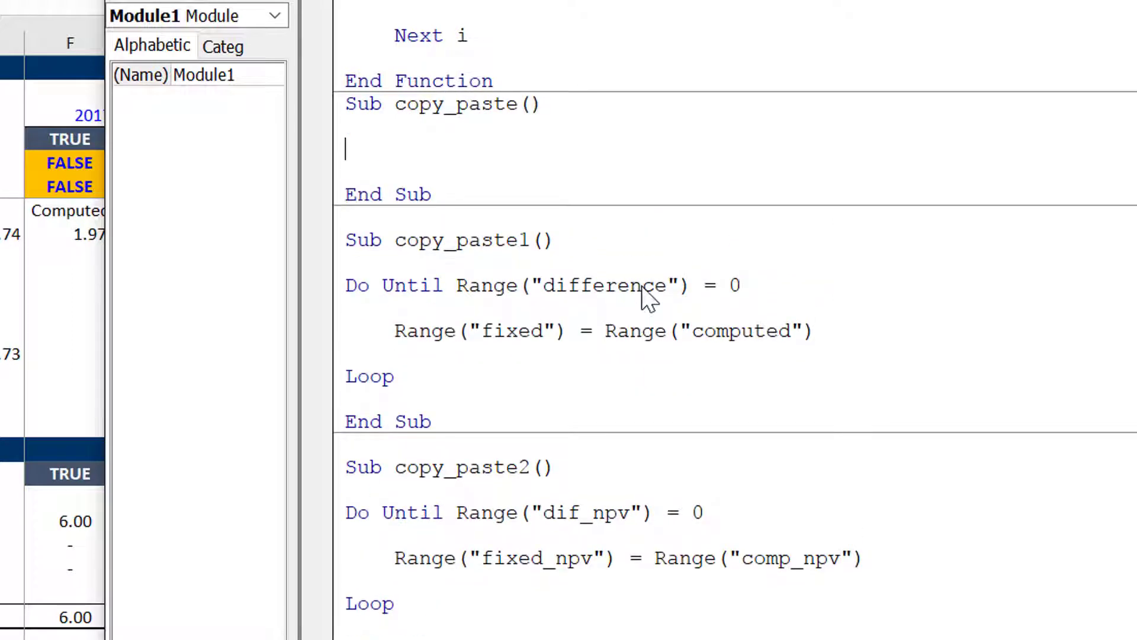
key("Return")
Add a loop to copy_paste that runs Do Until Range("total_difference") = 0.
type("d")
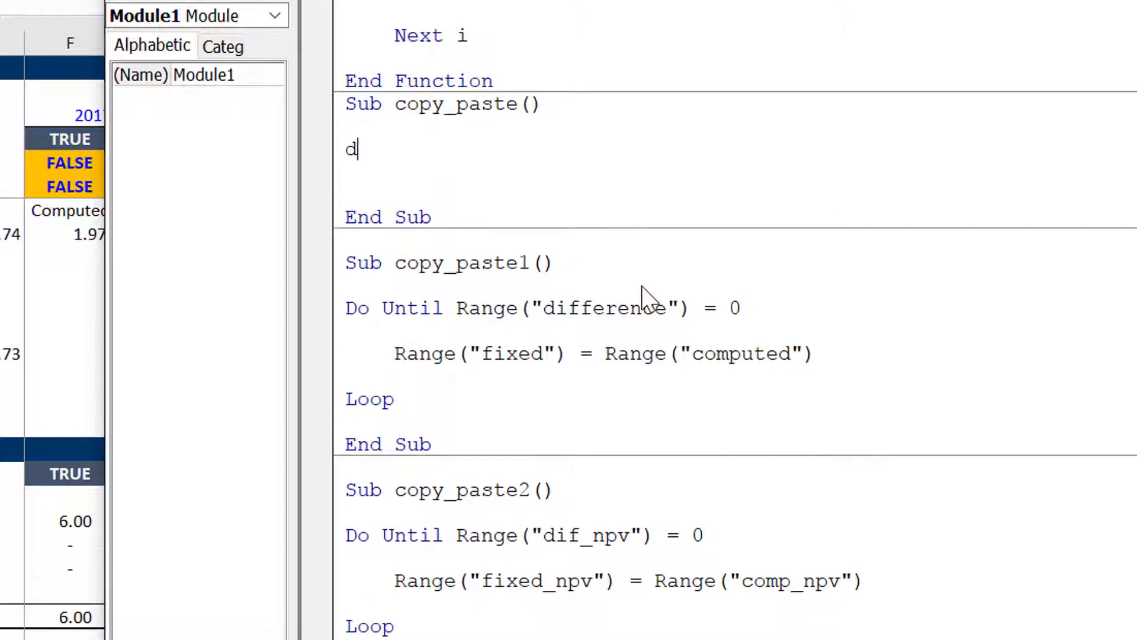
type("o unt")
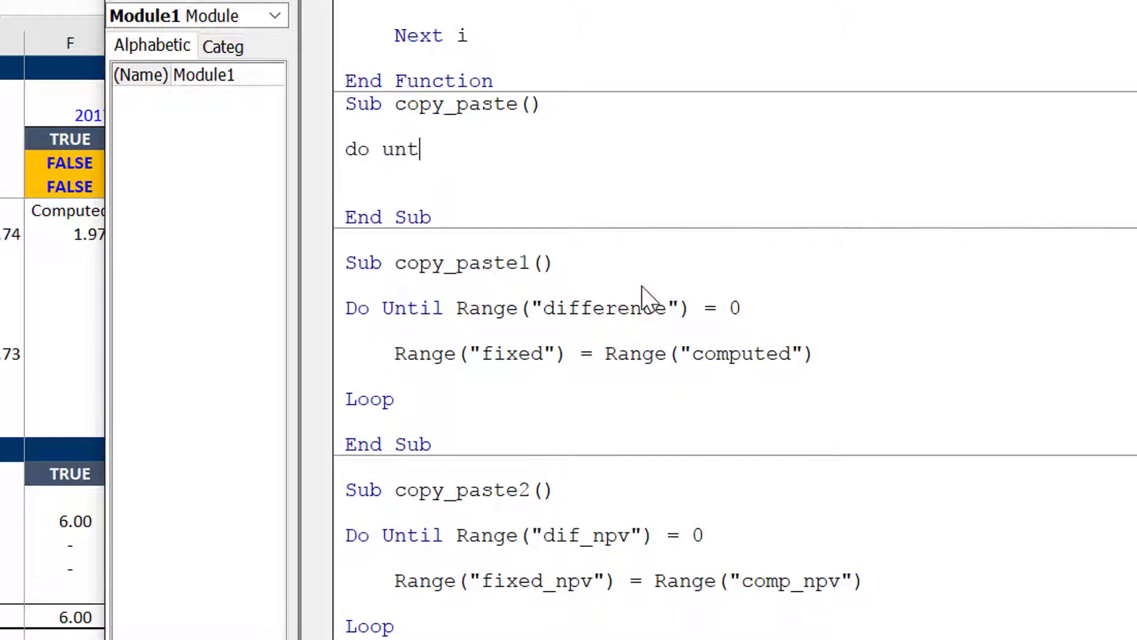
type("il r")
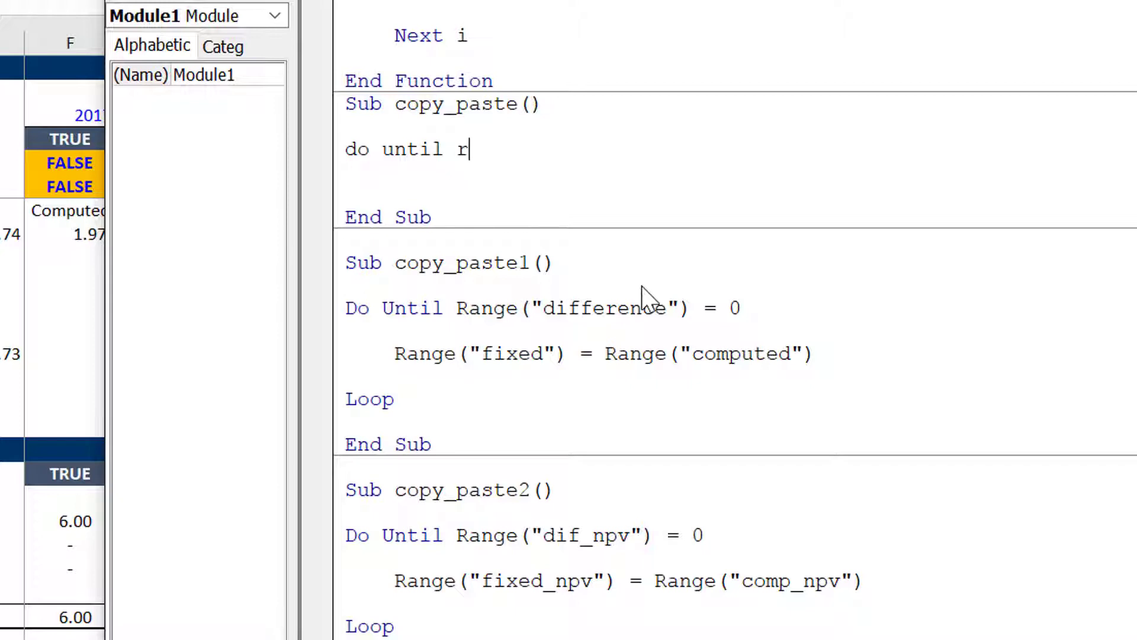
type("ange(\"t")
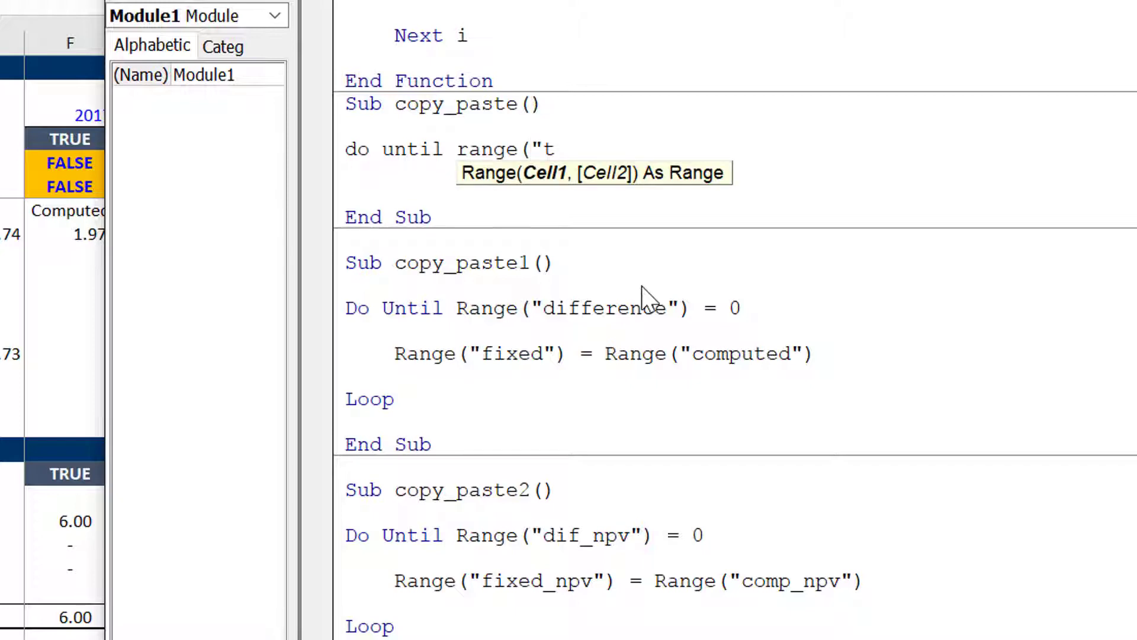
type("otal_differenc")
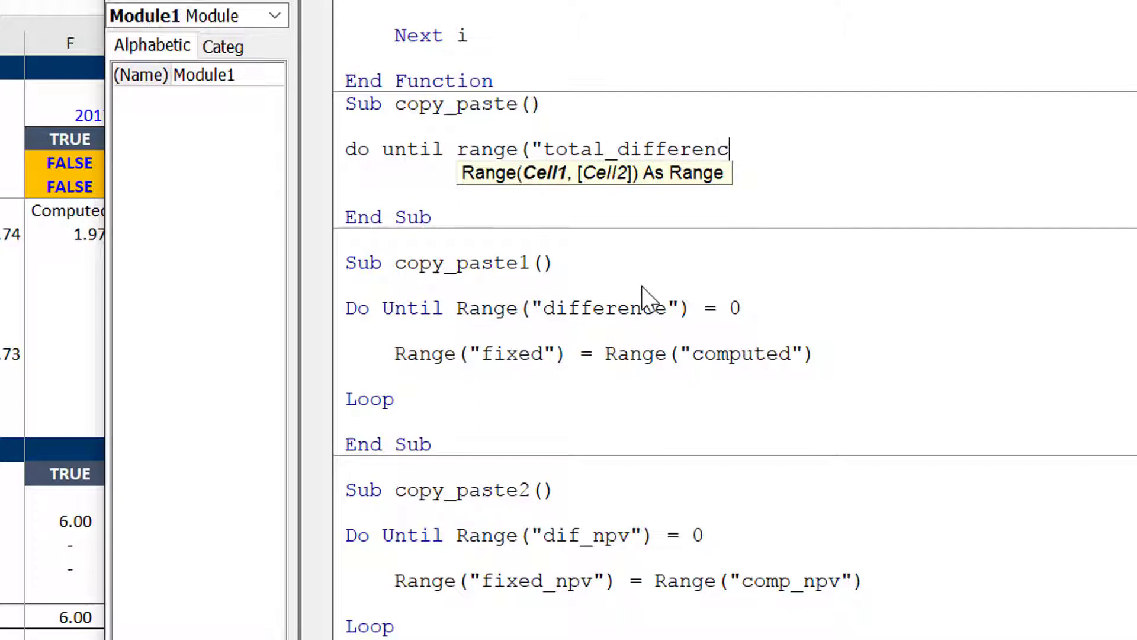
type("e\") ")
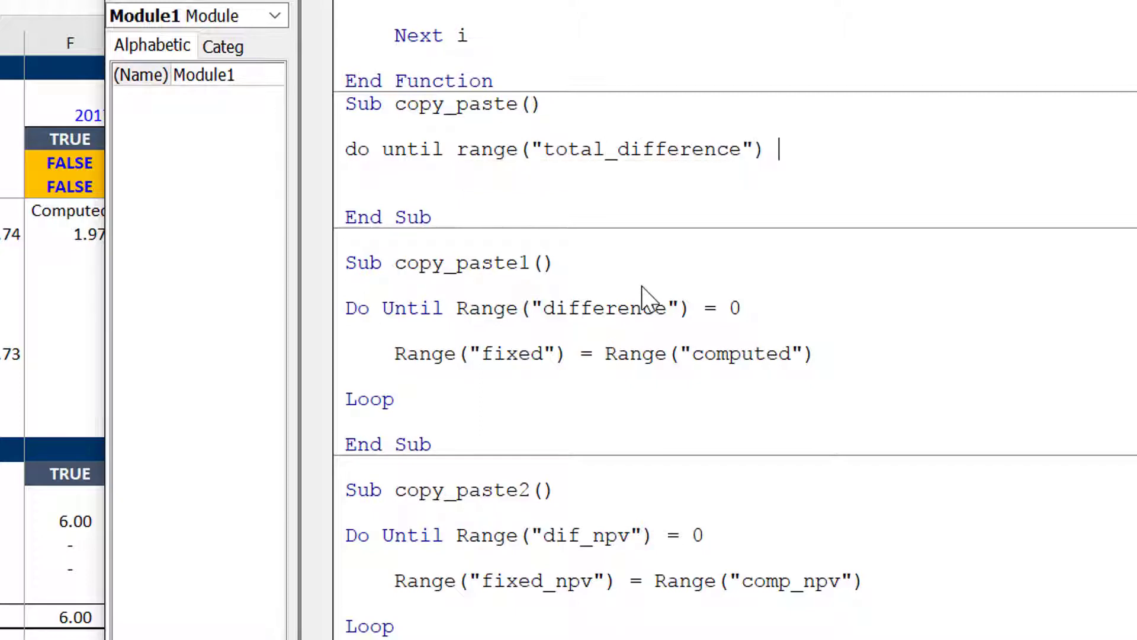
type("= 0")
key("Return")
key("Return")
key("Return")
key("Return")
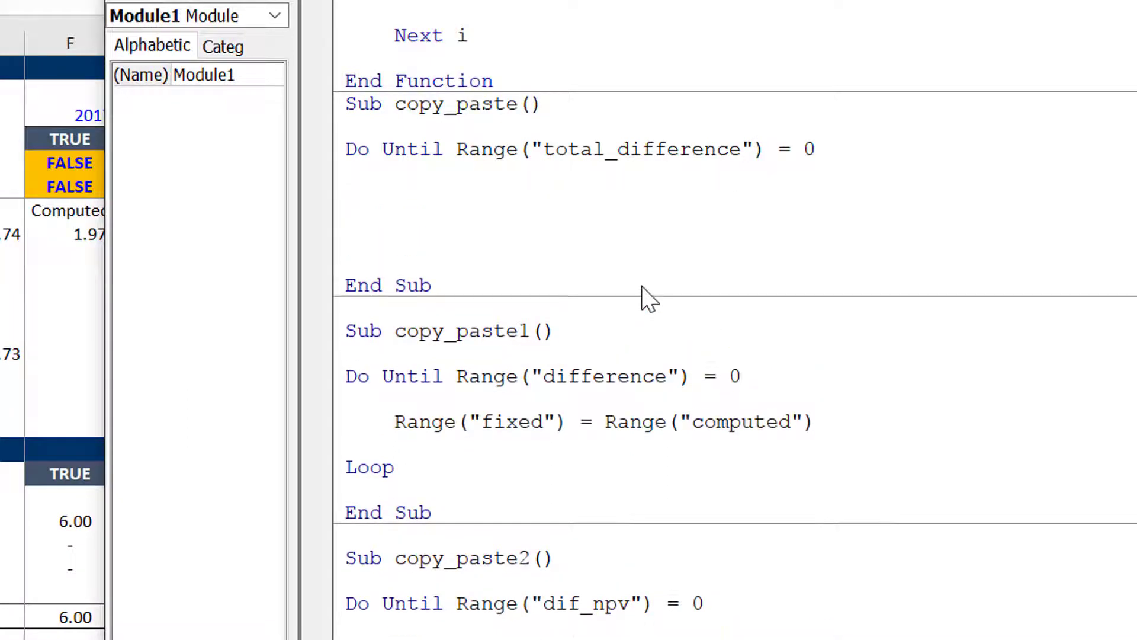
key("Up")
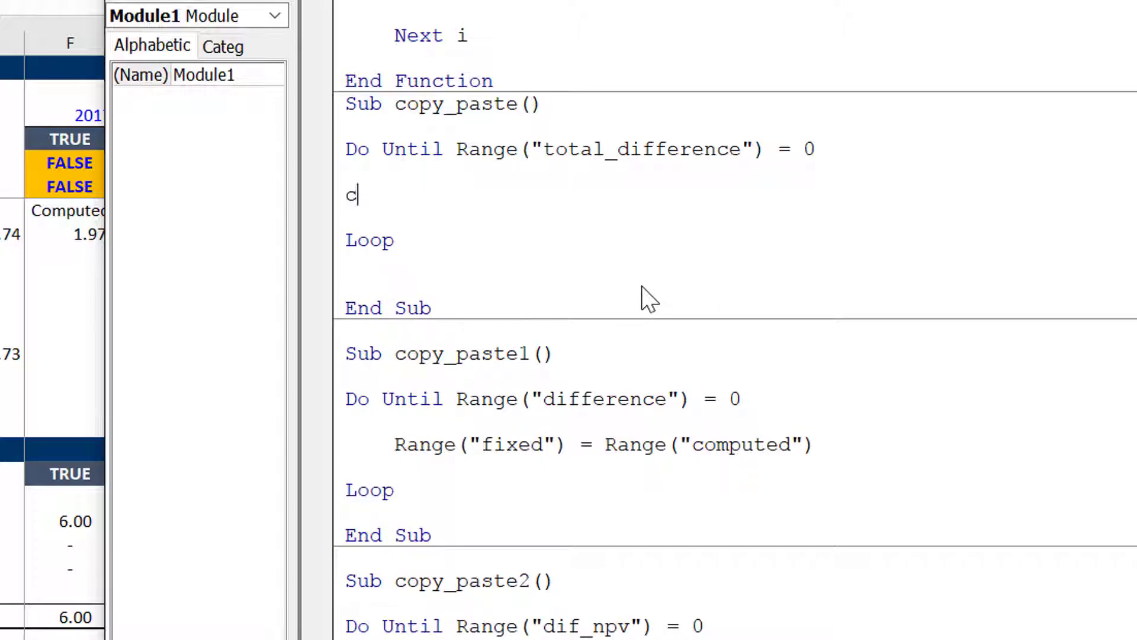
Call copy_paste1 and copy_paste2 on separate indented lines inside the copy_paste loop.
type("copy_b")
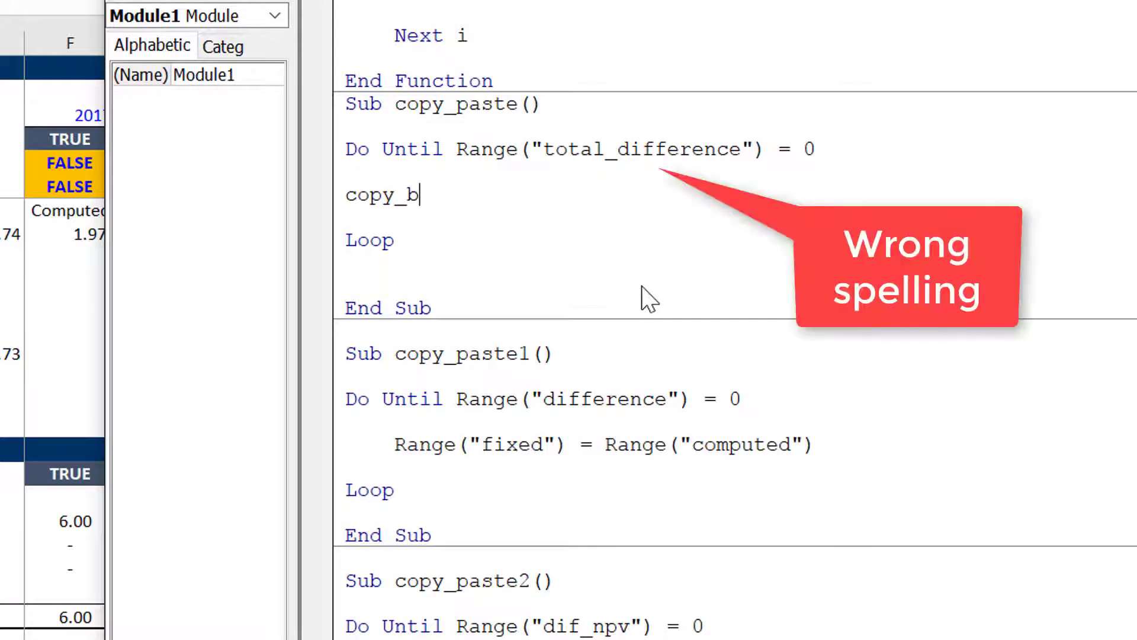
key("BackSpace")
type("paset")
key("BackSpace")
key("BackSpace")
type("te1")
key("Return")
type("c")
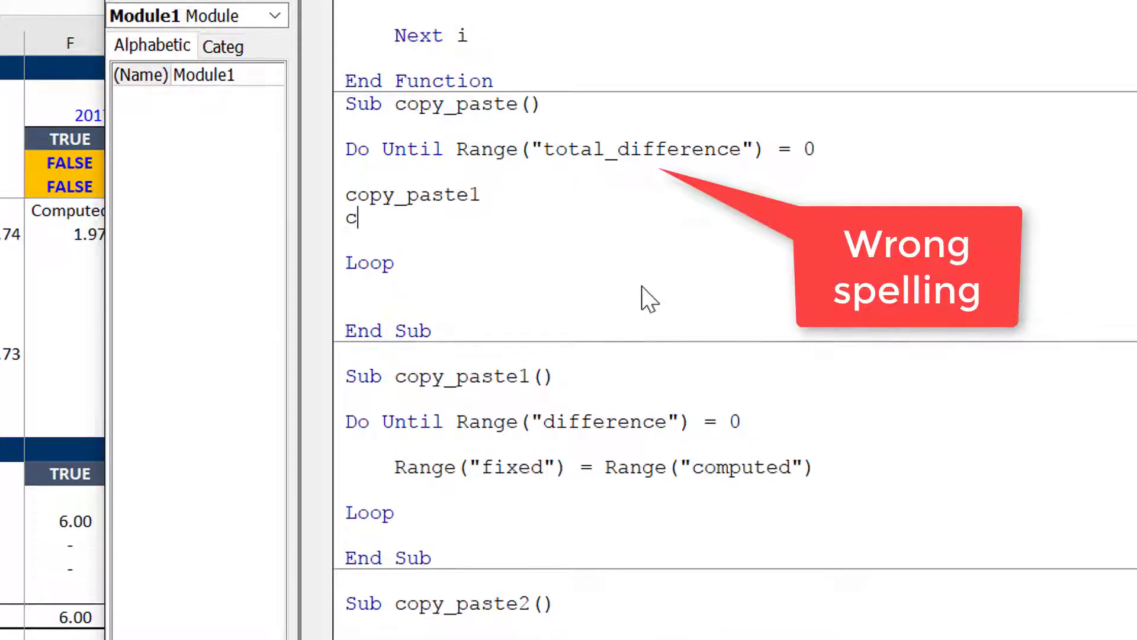
type("opy")
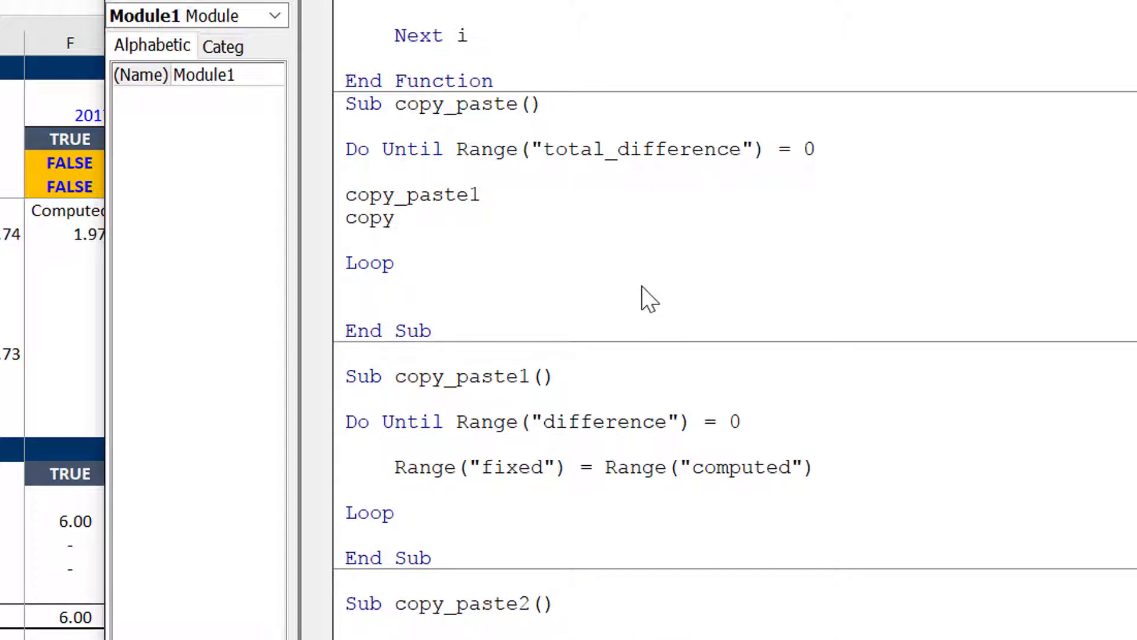
type("_paste")
key("Tab")
key("Down")
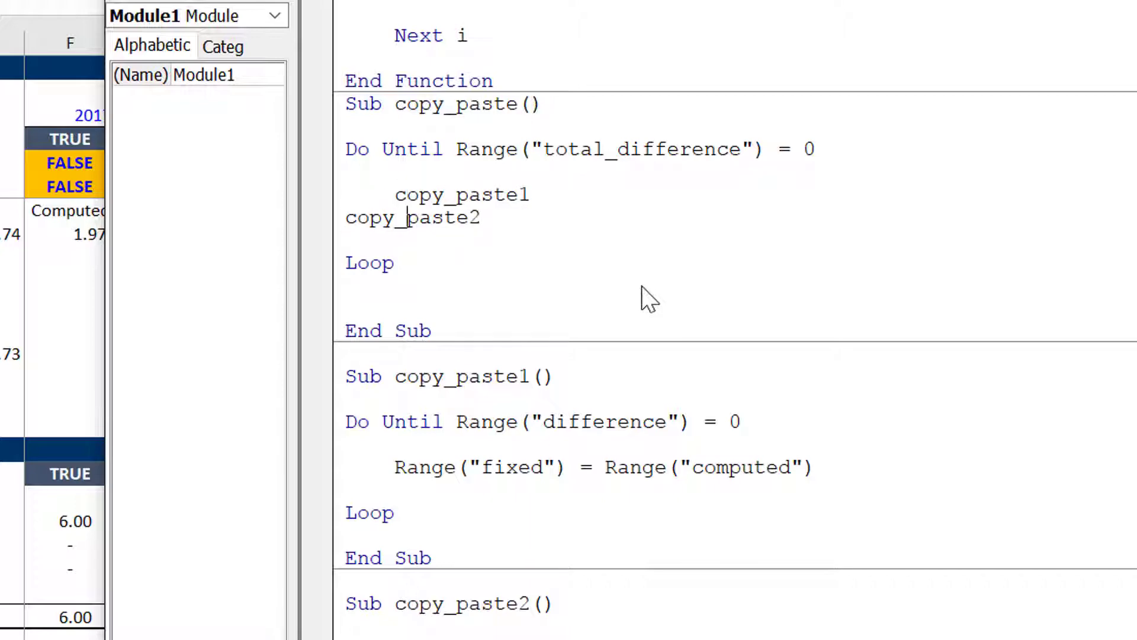
key("Down")
key("Tab")
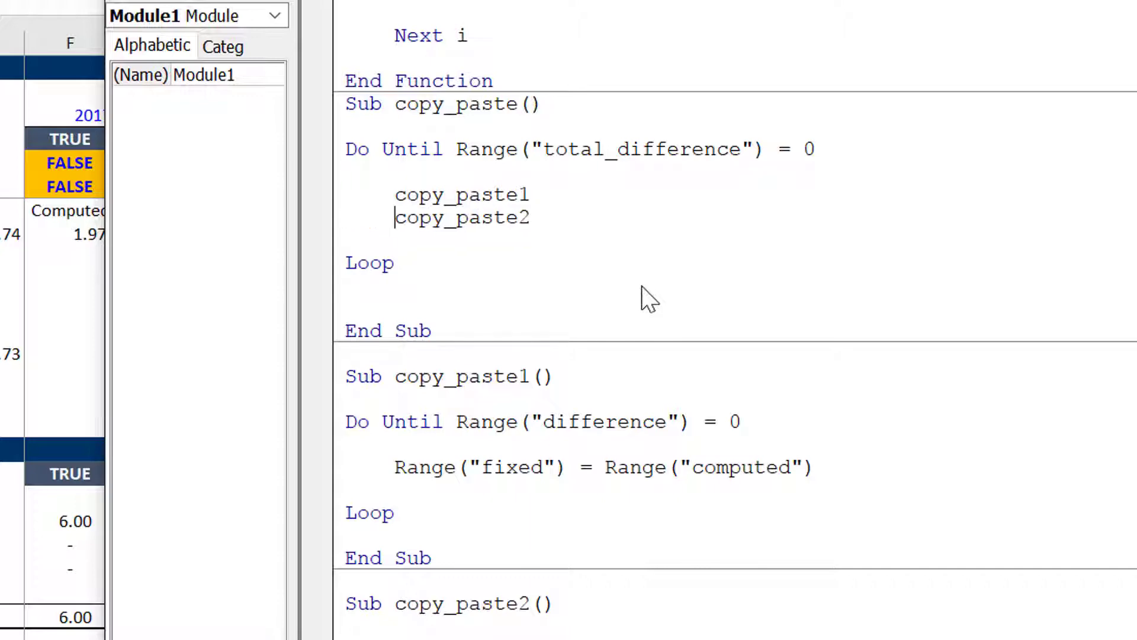
Run the Interest During Construction macro from its worksheet button and inspect the total difference formula in H203.
left_click(57, 340)
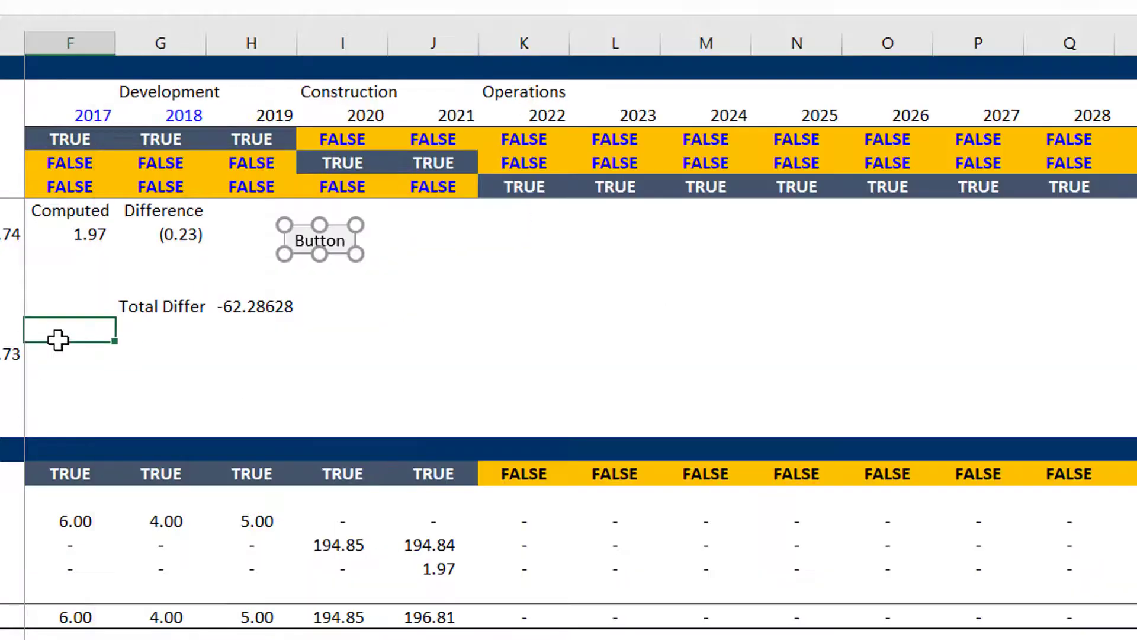
left_click(325, 244)
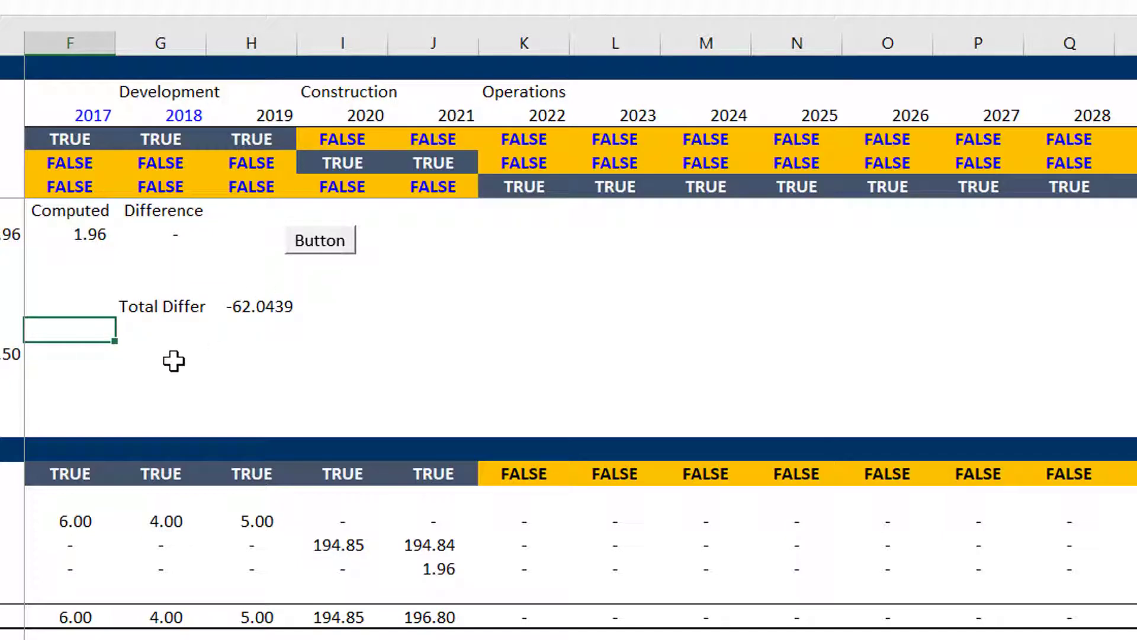
left_click(204, 311)
left_click(207, 309)
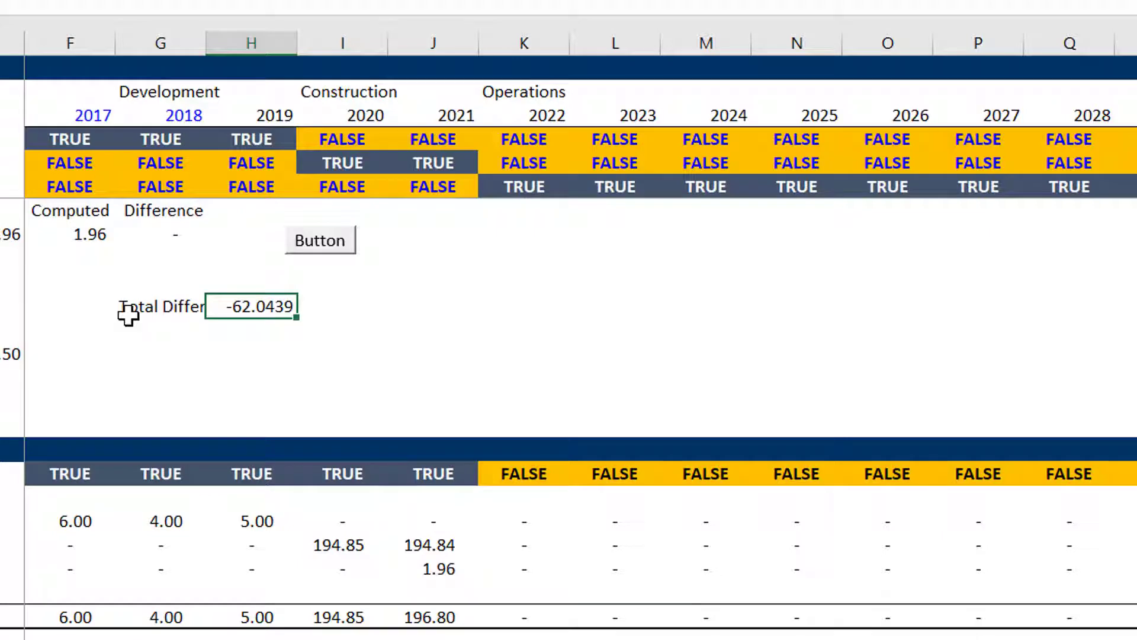
key("F2")
key("Return")
key("Up")
Examine the debt sizing rows with the DSCR, interest rates, discount factors and the NPV macro button.
key("Down")
key("Down")
key("Down")
key("Down")
key("Down")
key("Down")
key("Down")
key("Down")
key("Down")
key("Down")
key("Down")
key("Down")
key("Down")
key("Down")
key("Down")
key("Down")
key("Down")
key("Down")
key("Down")
key("Down")
key("Down")
key("Down")
key("Down")
key("Down")
key("Down")
key("Down")
key("Down")
key("Down")
key("Down")
key("Down")
key("Down")
key("Down")
key("Down")
key("Down")
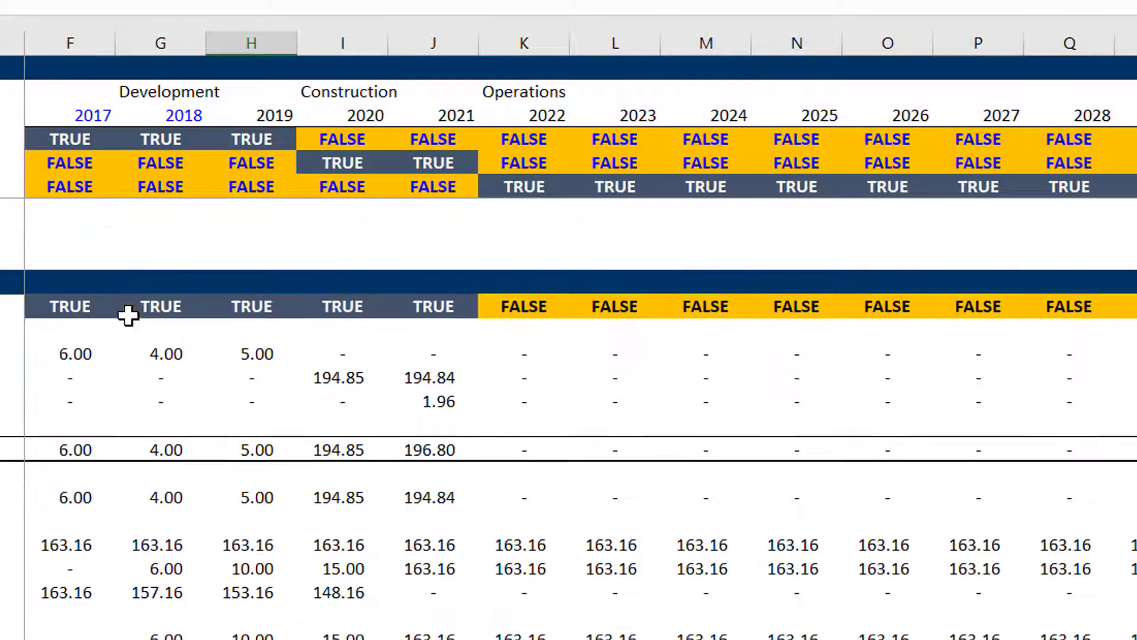
key("Down")
key("Down")
key("Down")
key("Down")
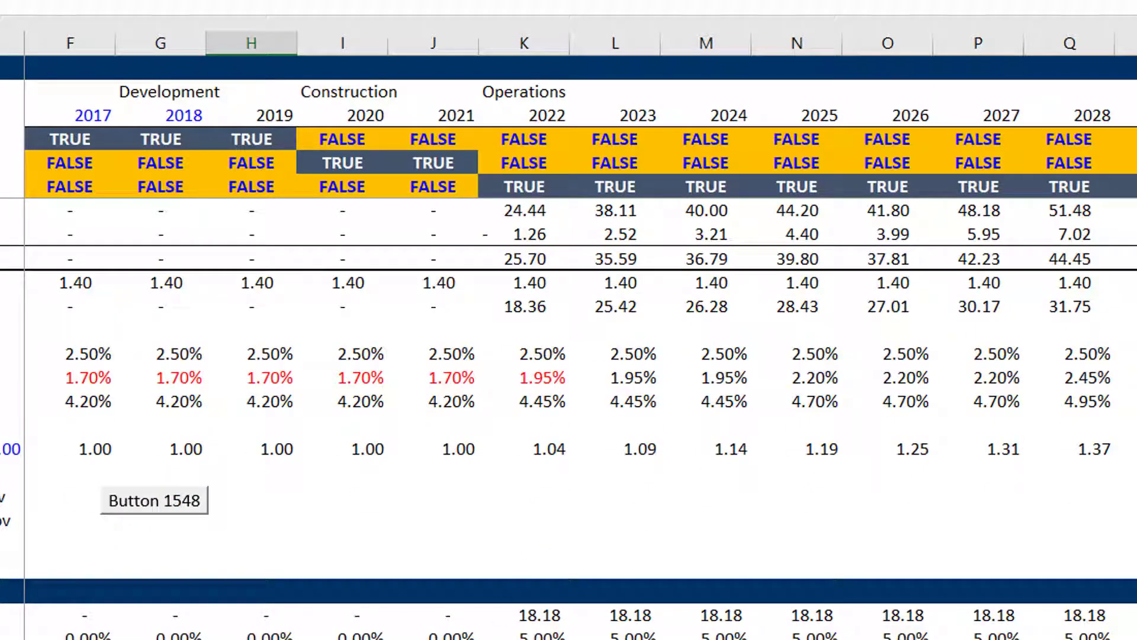
Place a second button beside the total difference for the copy_paste macro, try running it, and dismiss the run-time error.
key("F10")
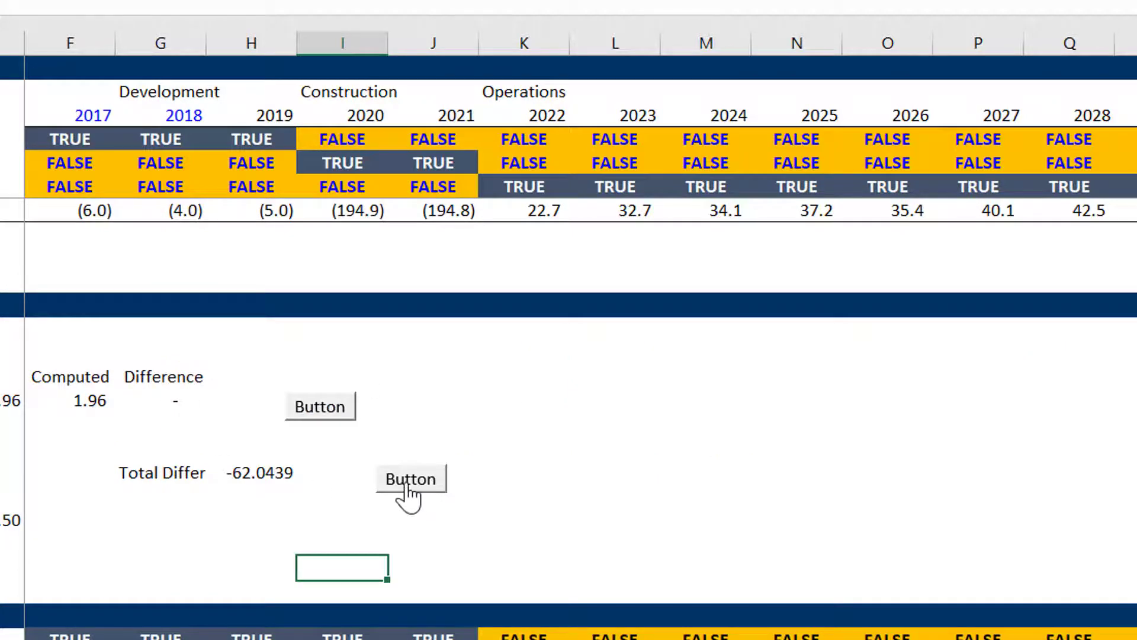
left_click(406, 486)
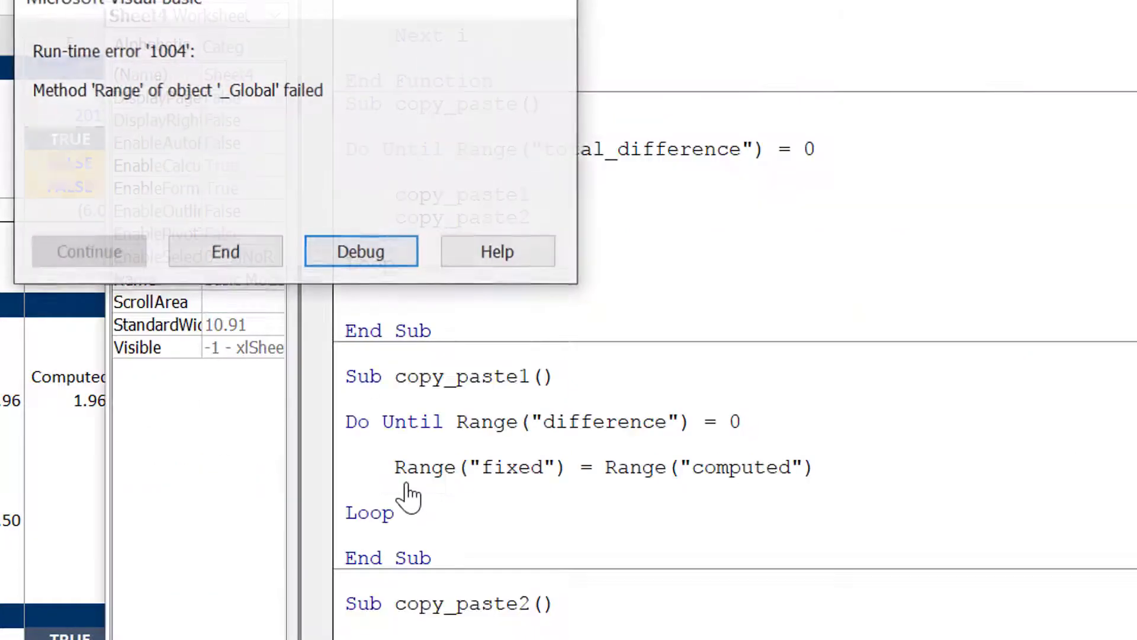
left_click(356, 260)
Correct the misspelled label in G203 to read Total Difference.
left_click(75, 458)
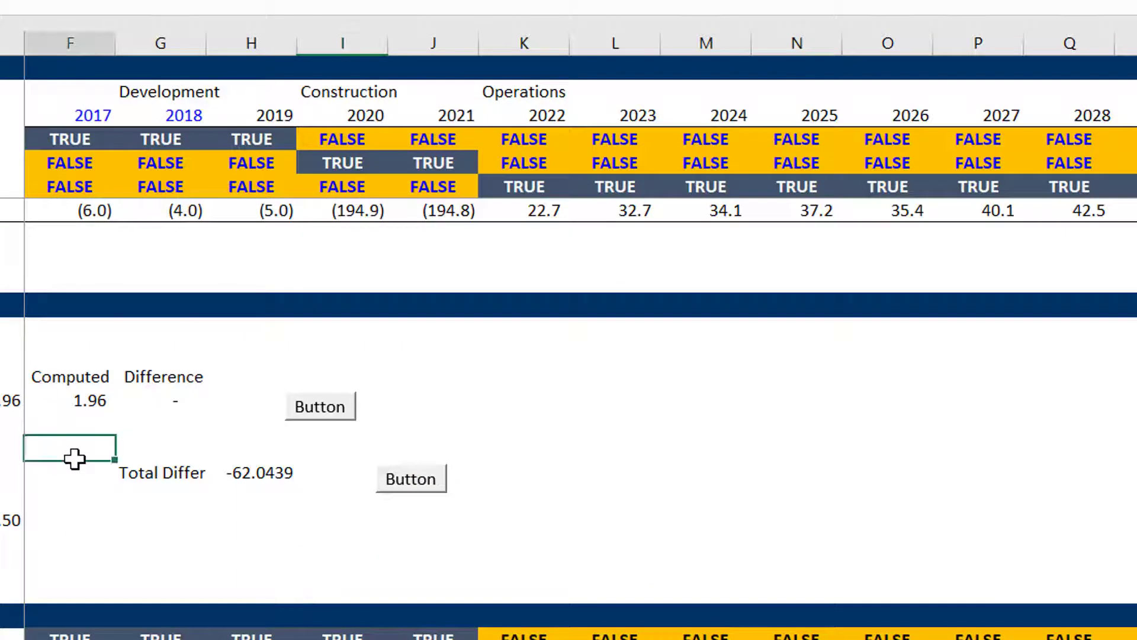
key("Right")
key("Down")
key("F2")
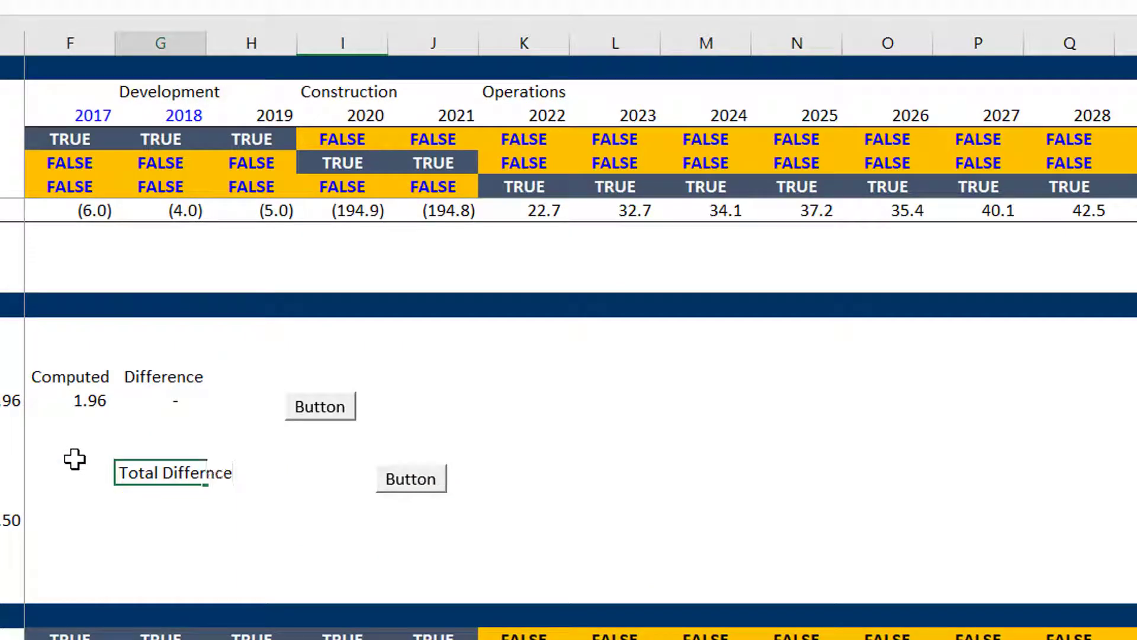
key("BackSpace")
key("BackSpace")
key("BackSpace")
key("BackSpace")
key("BackSpace")
key("BackSpace")
key("BackSpace")
type("ifference")
key("Return")
Name cell H203 from its adjacent Total Difference label so the macro's total_difference range reference resolves.
key("Up")
key("shift+Right")
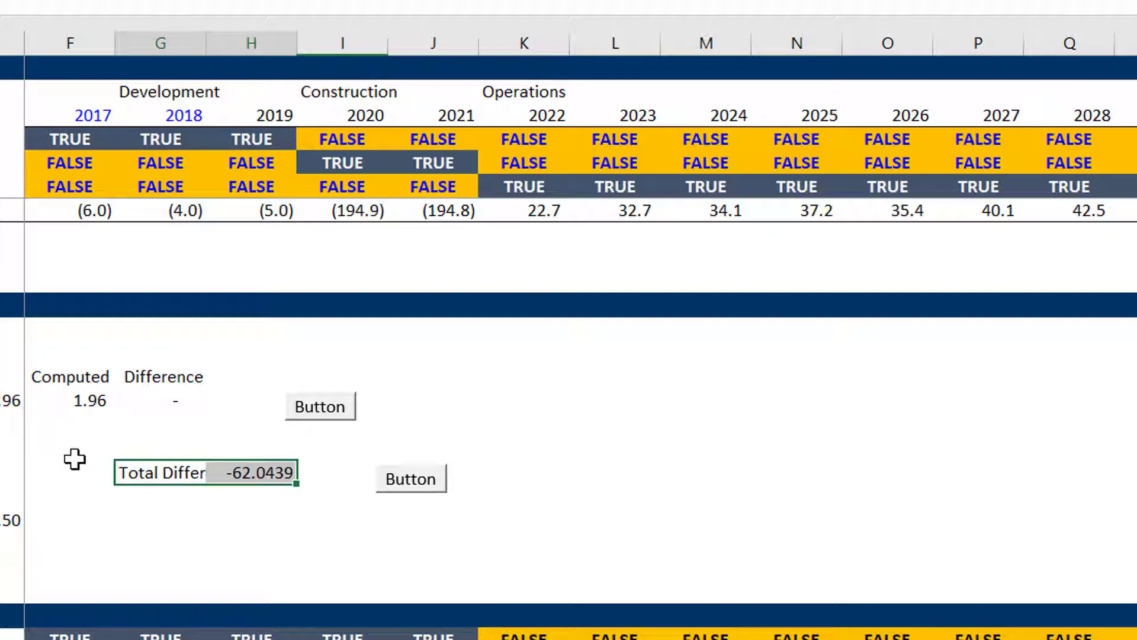
left_click(294, 528)
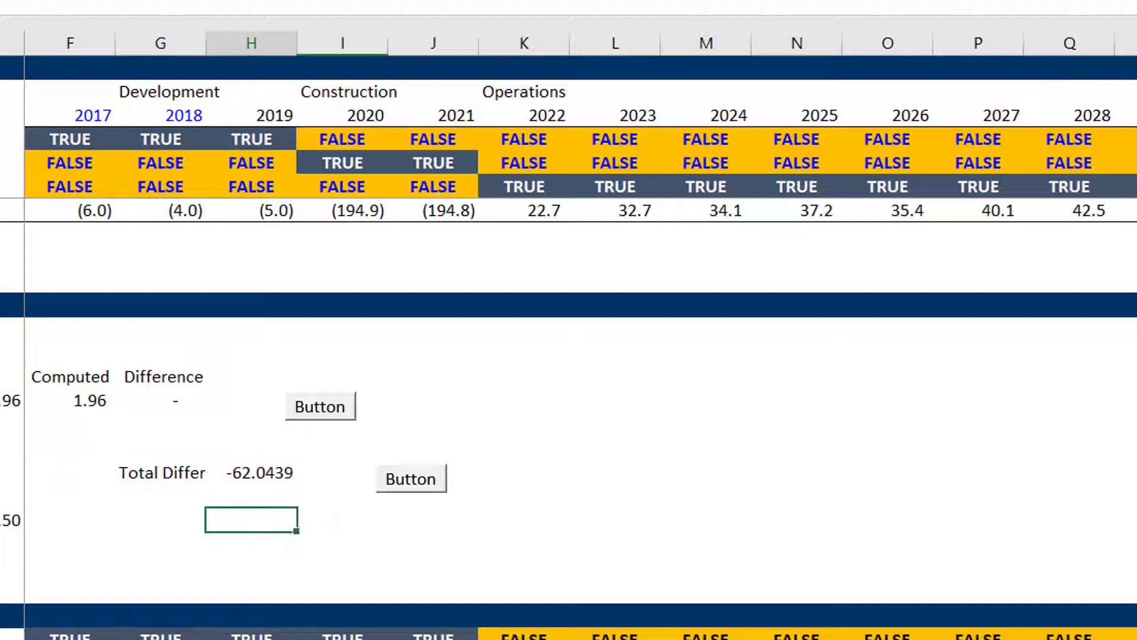
Resume the interrupted copy_paste macro in the Visual Basic editor and check the total difference in H203 on the worksheet.
mouse_move(459, 639)
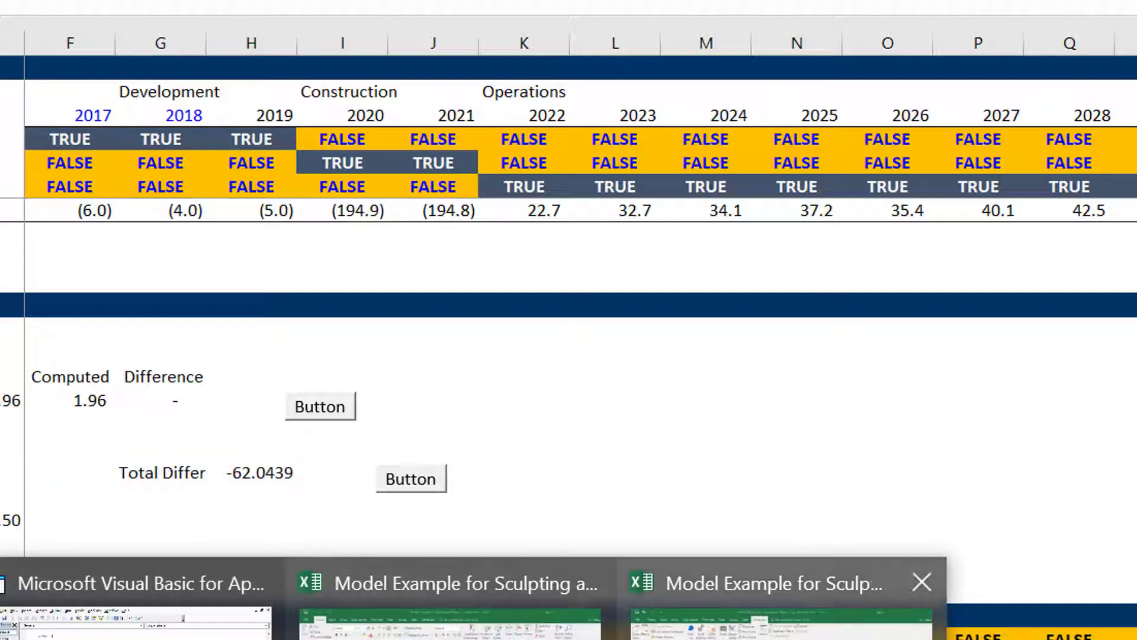
left_click(178, 622)
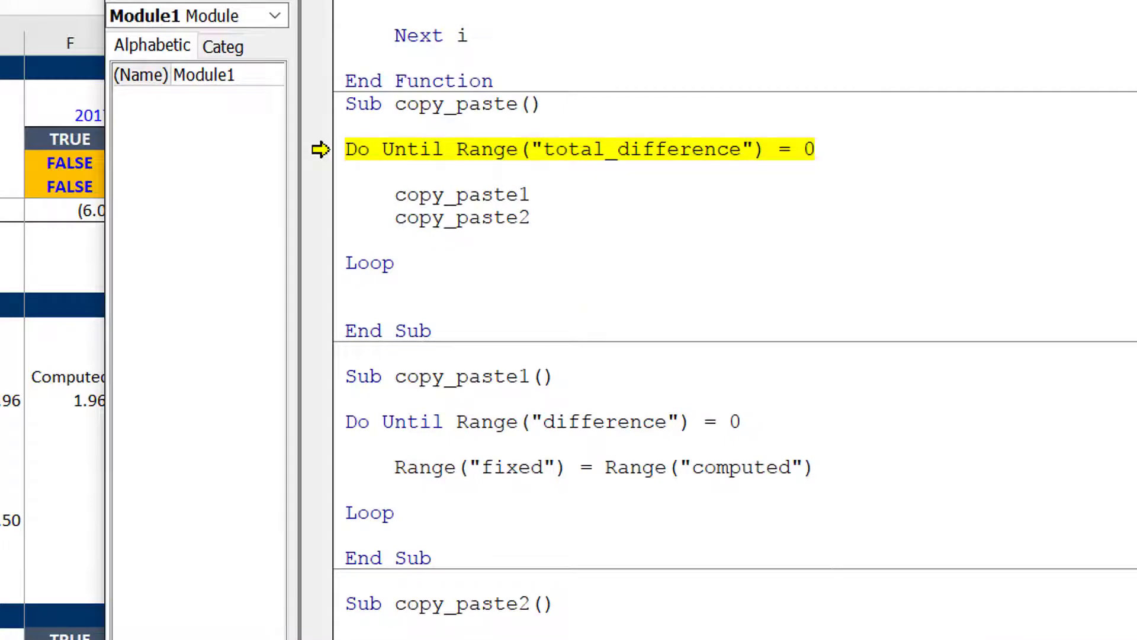
left_click(493, 1)
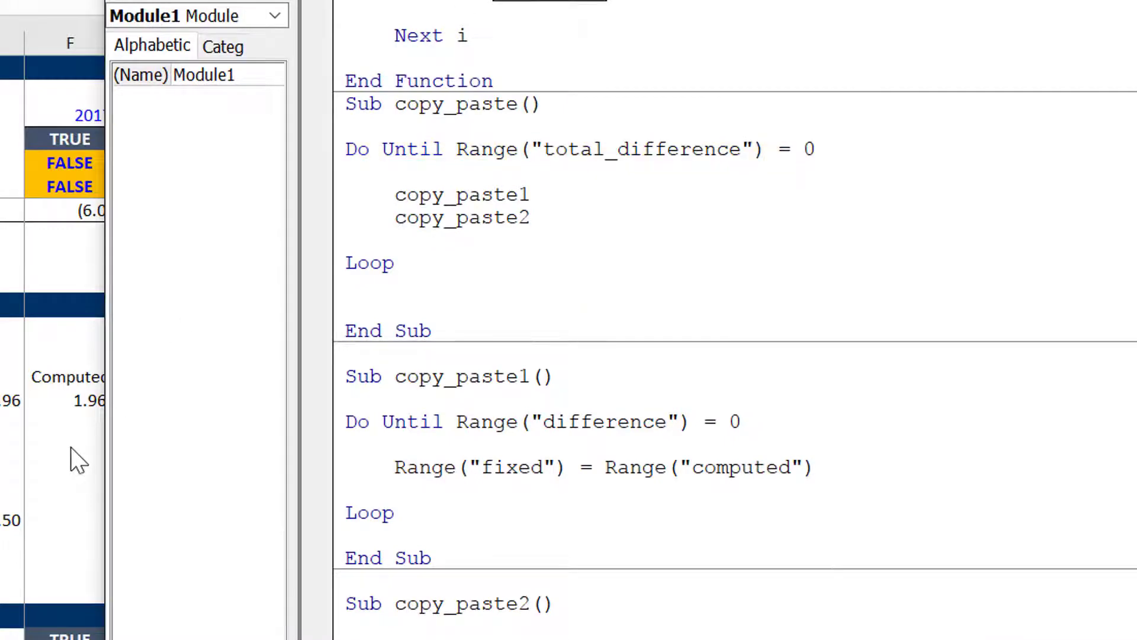
left_click(83, 424)
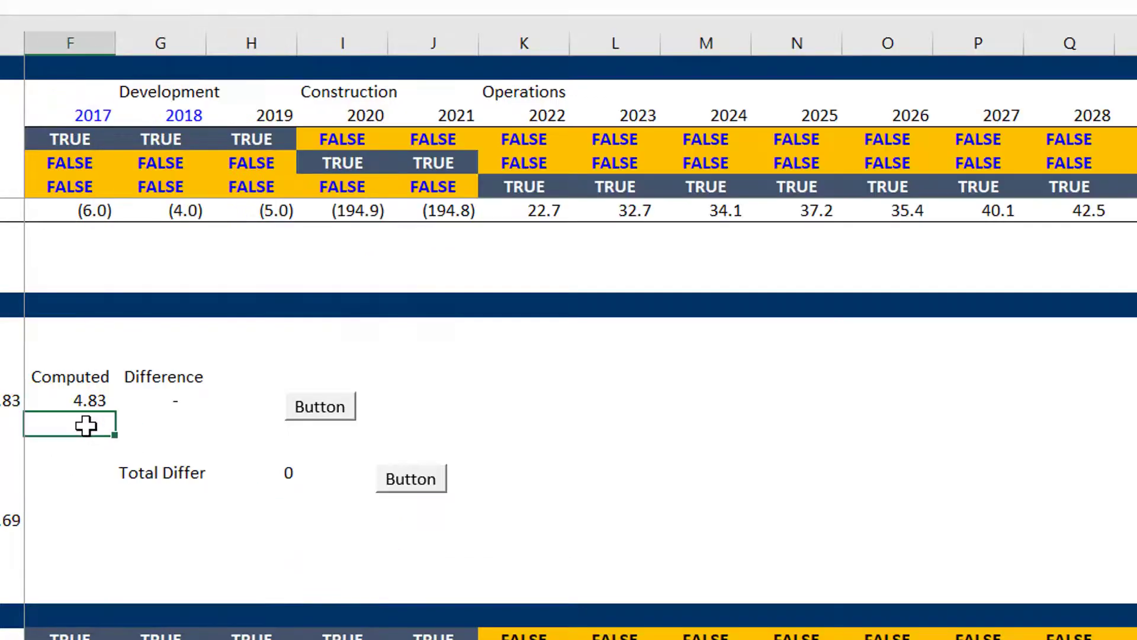
left_click(244, 490)
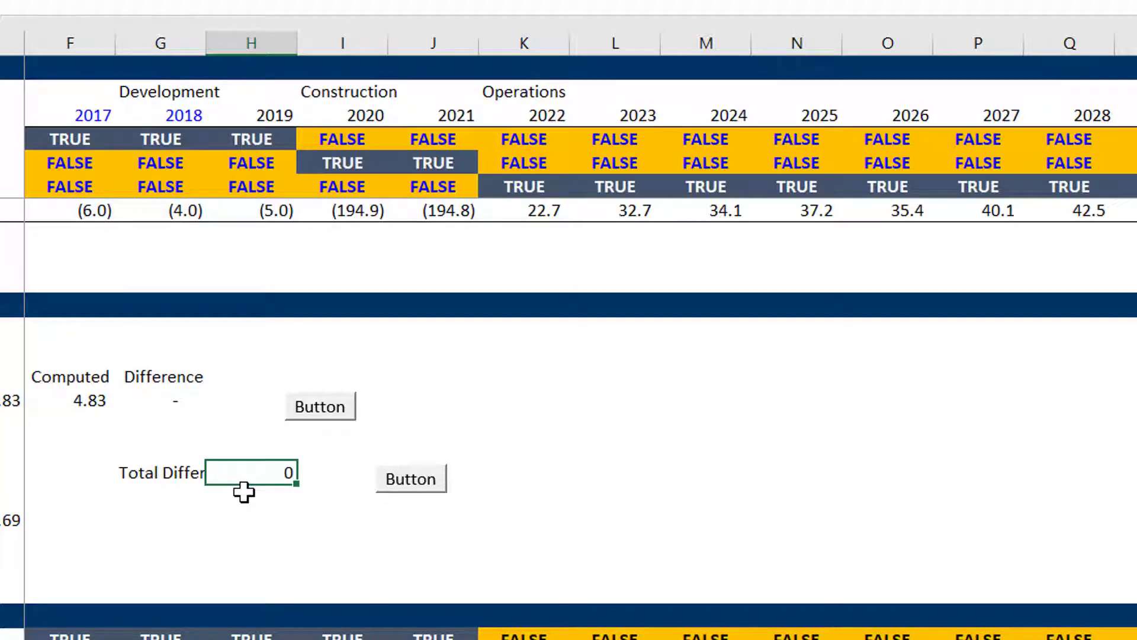
Examine the debt sizing, debt schedule and equity cash flow sections, ending at the Equity IRR formula in D280.
key("Down")
key("Down")
key("Down")
key("Down")
key("Down")
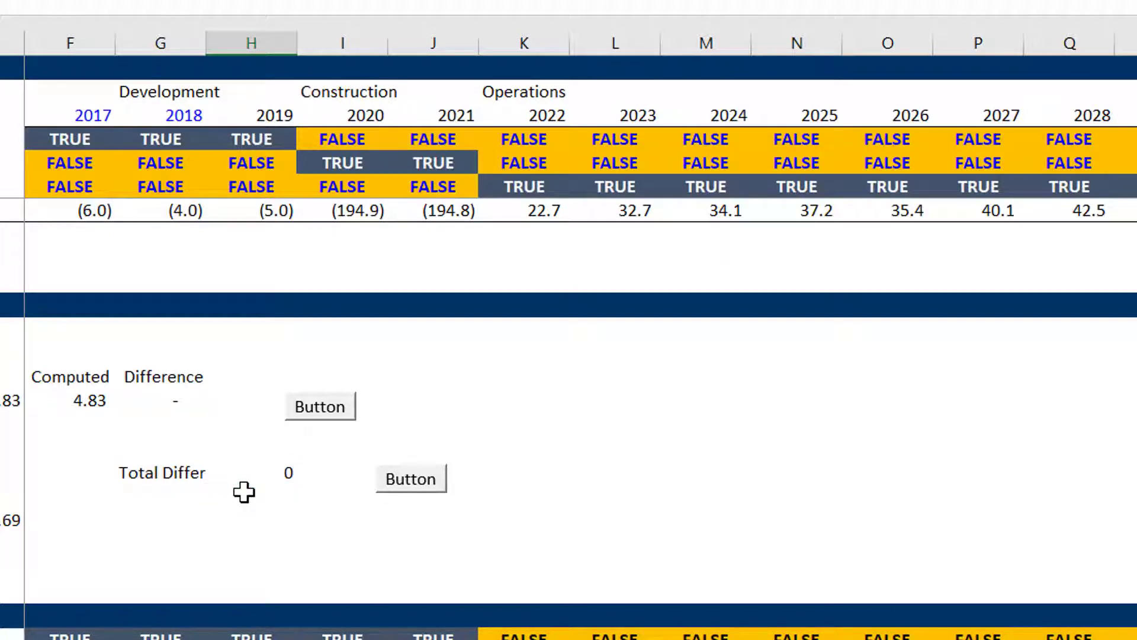
scroll(244, 491, "down", 6)
scroll(244, 490, "down", 12)
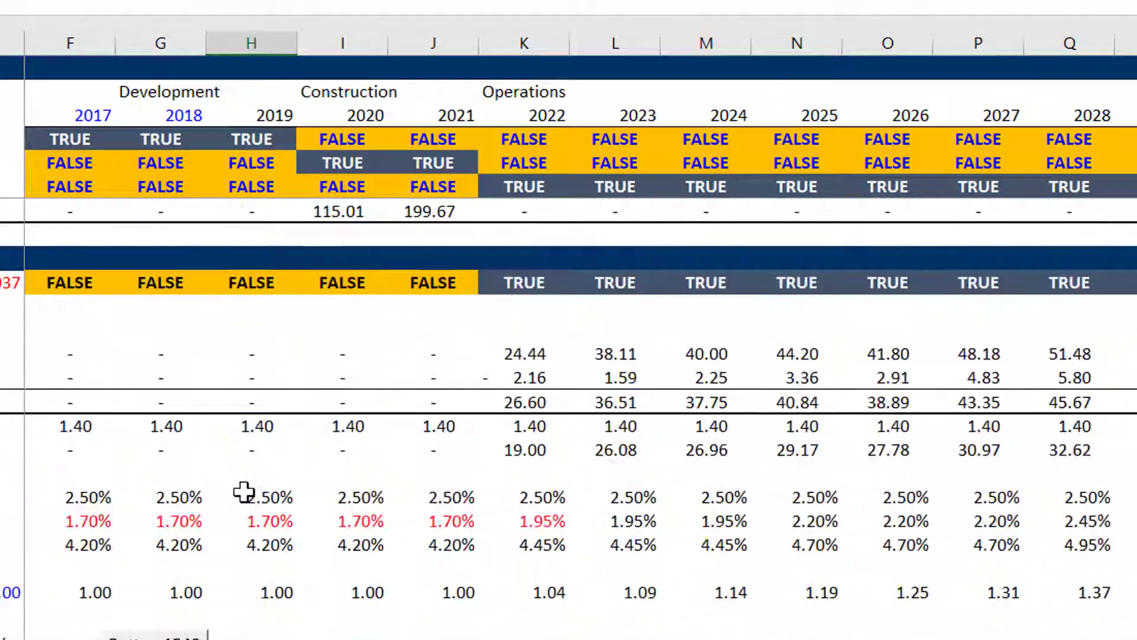
scroll(244, 491, "down", 8)
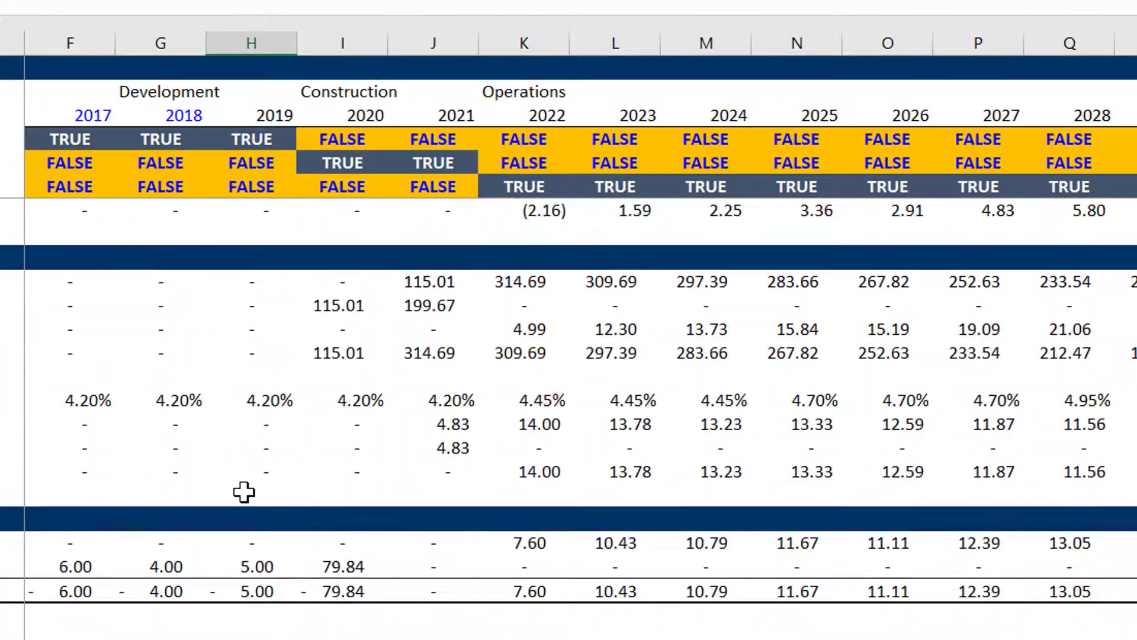
key("Up")
key("Up")
key("Up")
key("Up")
key("Up")
key("Up")
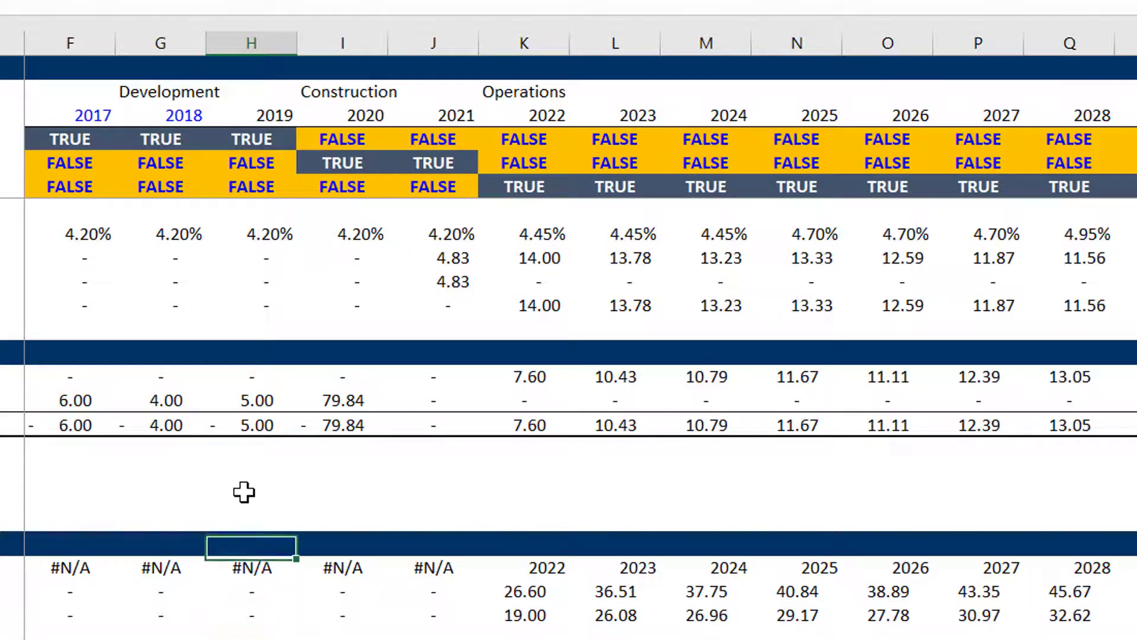
key("Left")
key("Left")
key("Left")
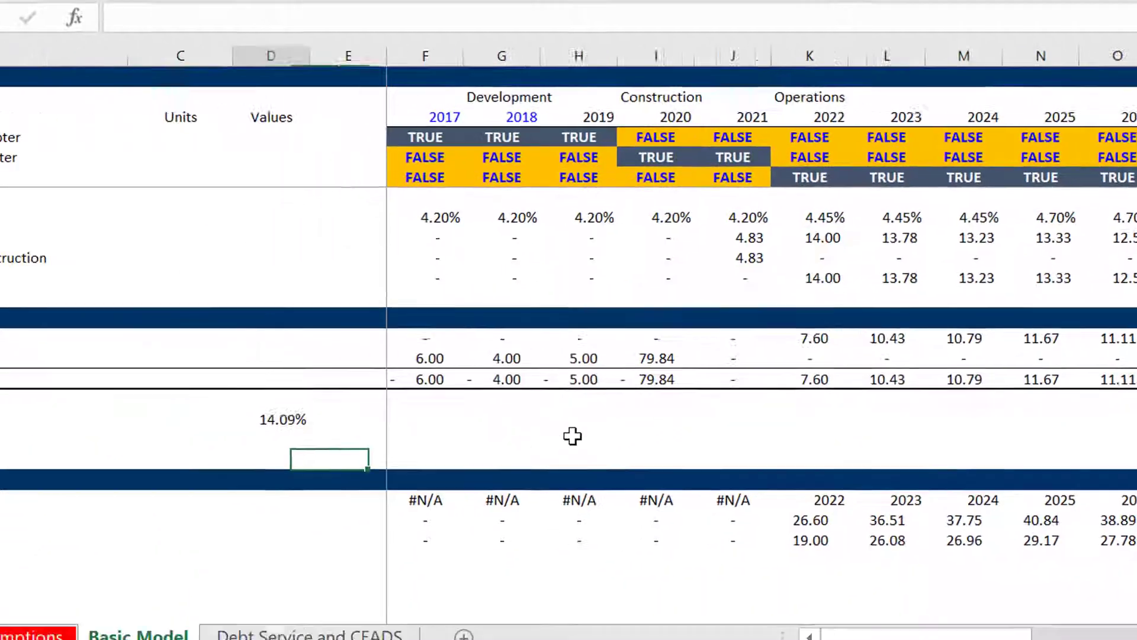
key("Left")
key("Up")
key("Up")
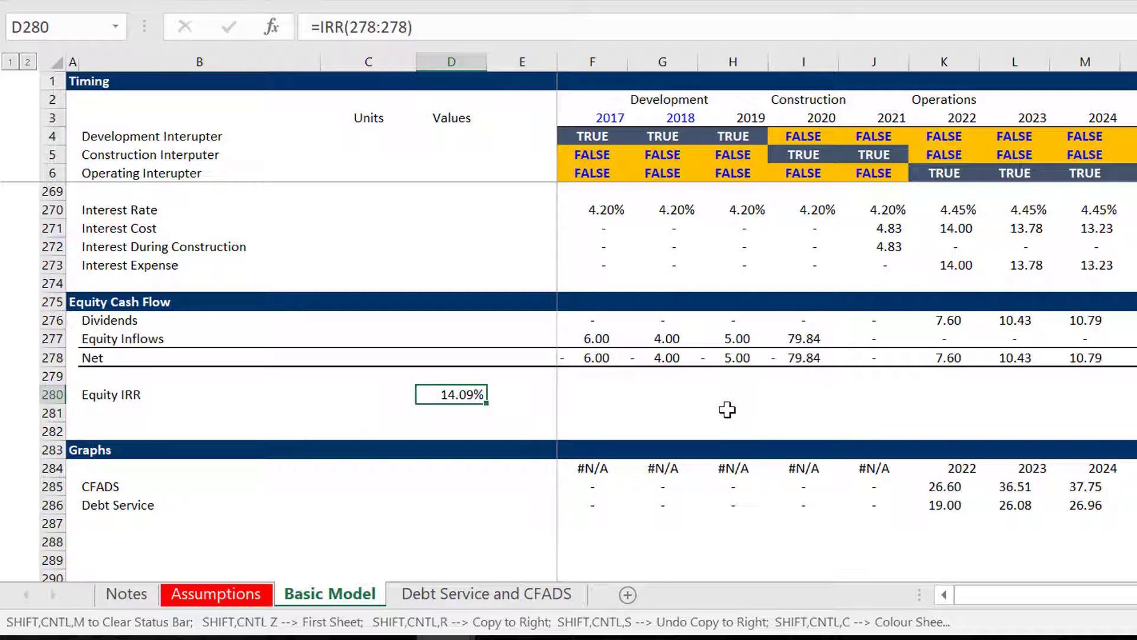
Review the rows from the Equity IRR back up through debt sizing and the NPV difference to the Sources and Uses Summary.
key("Up")
key("Up")
key("Up")
key("Up")
key("Up")
key("Up")
key("Up")
key("Up")
key("Up")
key("Up")
key("Up")
key("Up")
key("Up")
key("Up")
key("Up")
key("Up")
key("Up")
key("Up")
key("Up")
key("Up")
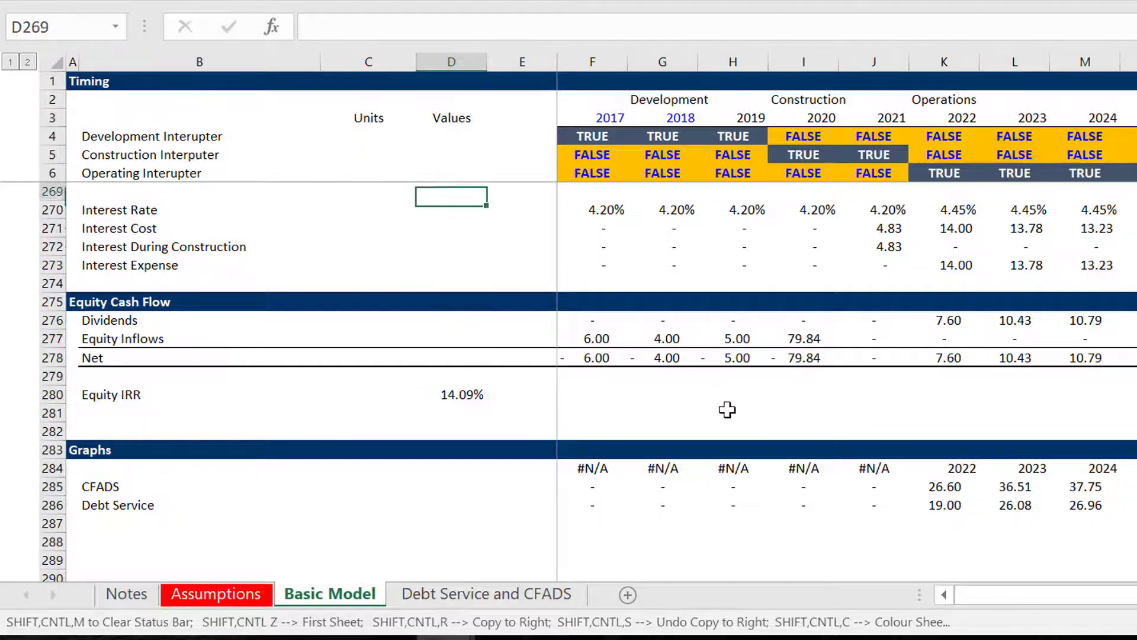
key("Up")
key("Up")
key("Up")
key("Up")
key("Up")
key("Up")
key("Up")
key("Up")
key("Up")
key("Up")
key("Up")
key("Up")
key("Up")
key("Up")
key("Up")
key("Up")
key("Up")
key("Up")
key("Up")
key("Up")
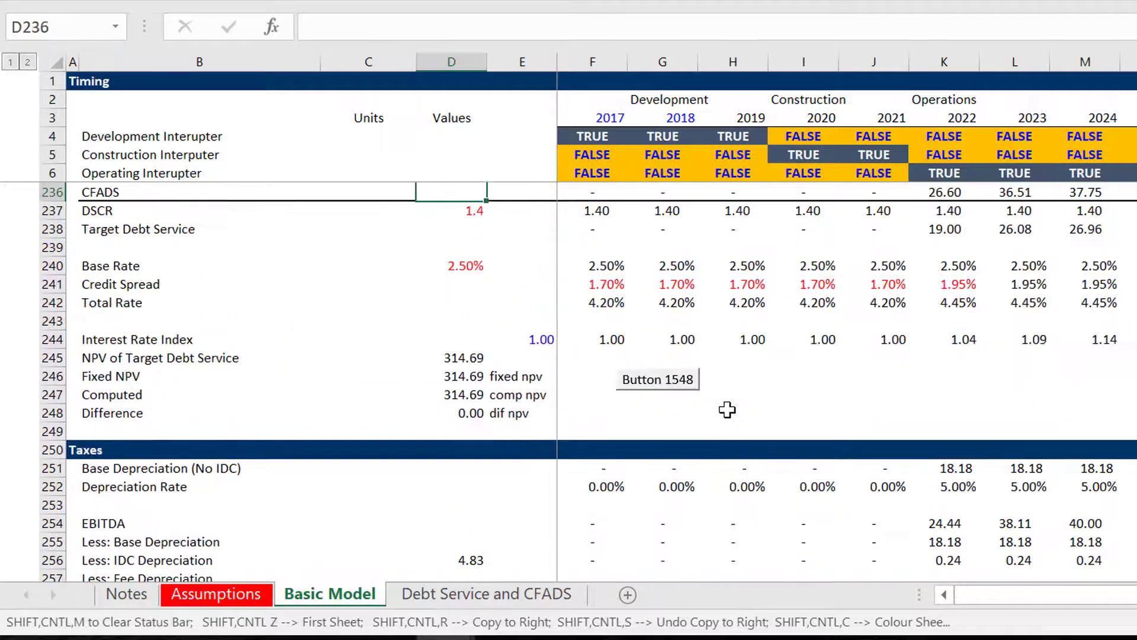
key("Up")
key("Up")
key("Up")
key("Up")
key("Up")
key("Up")
key("Up")
key("Up")
key("Up")
key("Up")
key("Up")
key("Up")
key("Up")
key("Up")
key("Up")
key("Up")
key("Up")
key("Up")
key("Up")
key("Up")
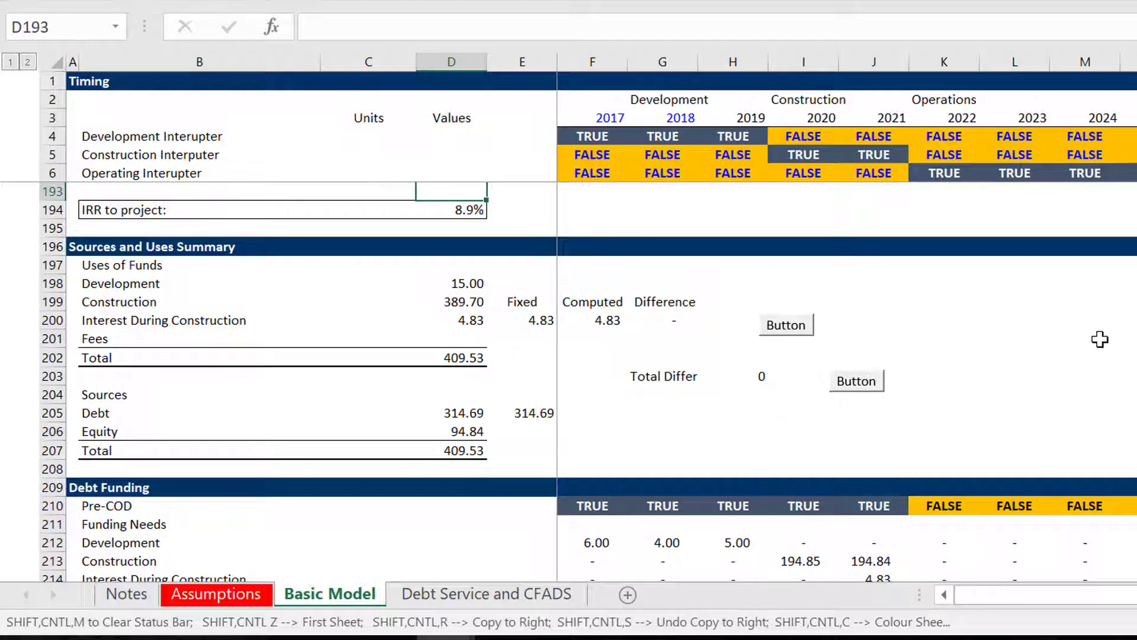
left_click(1128, 357)
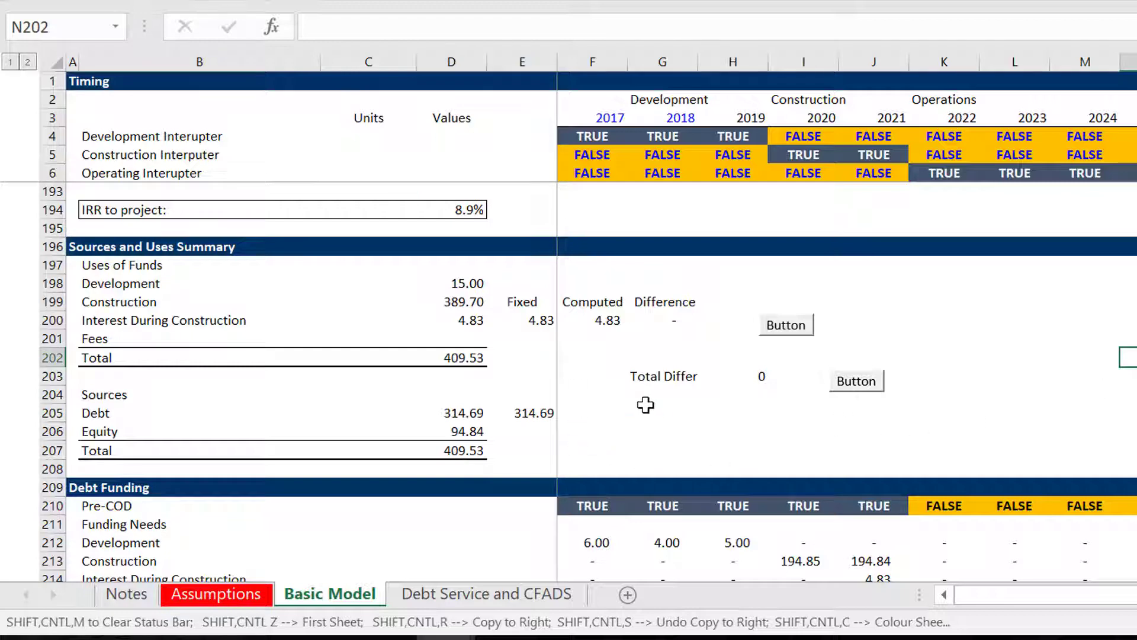
left_click(796, 438)
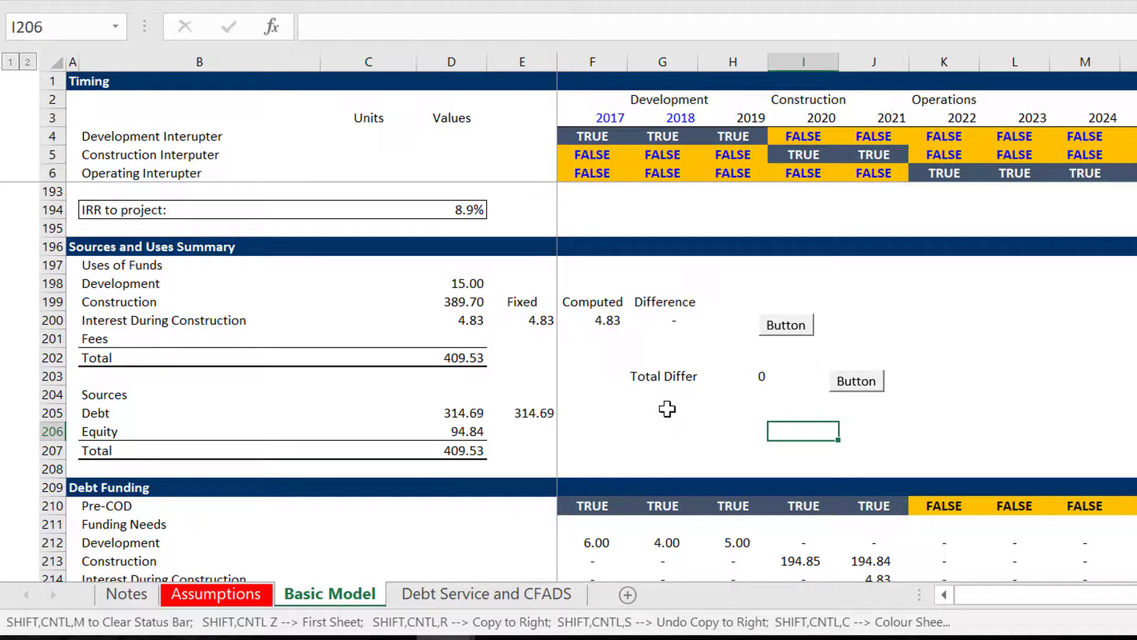
left_click(1106, 637)
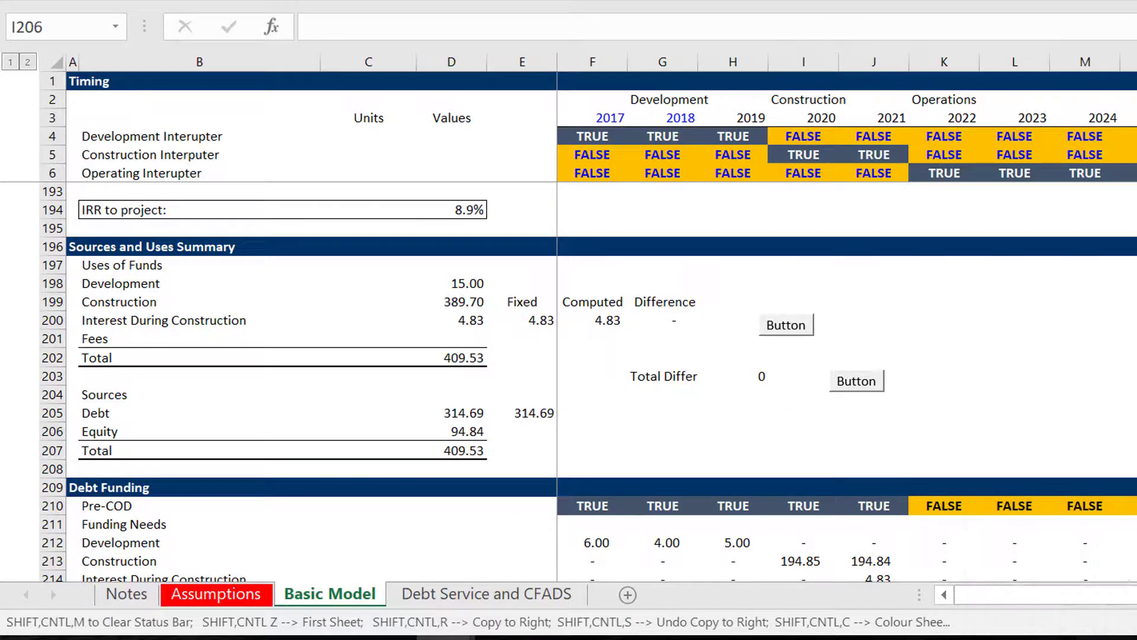